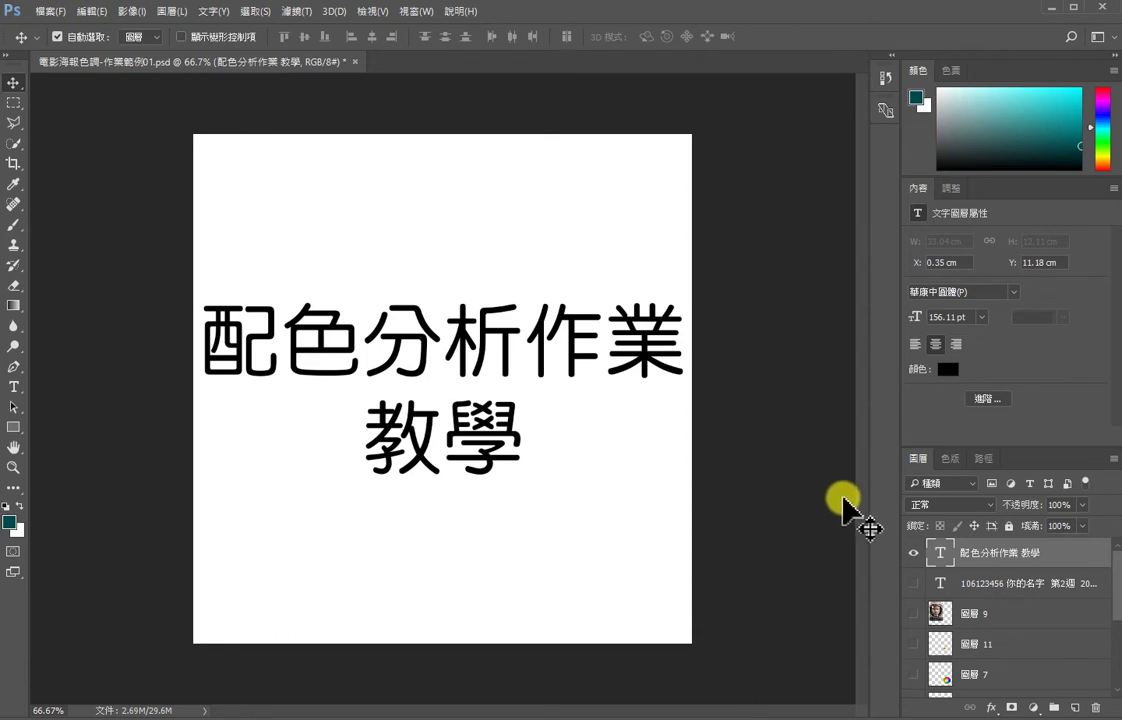
Step: Hide the large title text layer and show the name-and-date text, the movie poster and the colour wheel layers
click(913, 552)
click(913, 583)
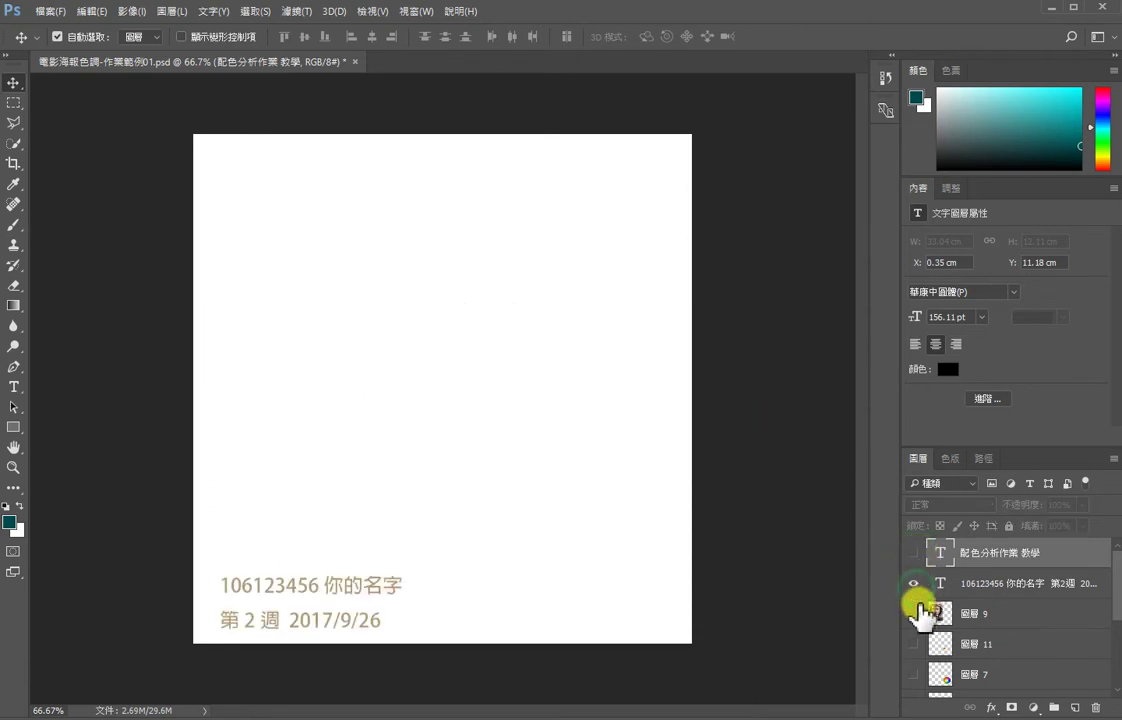
click(914, 613)
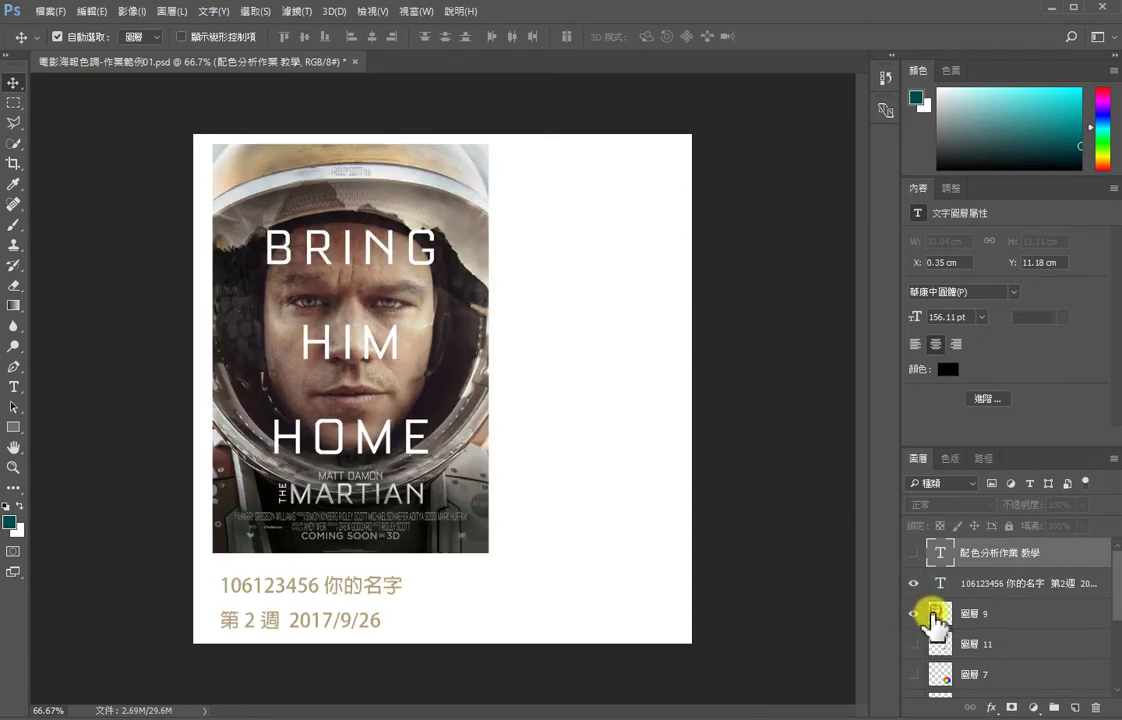
scroll(930, 624, down, 1)
click(915, 644)
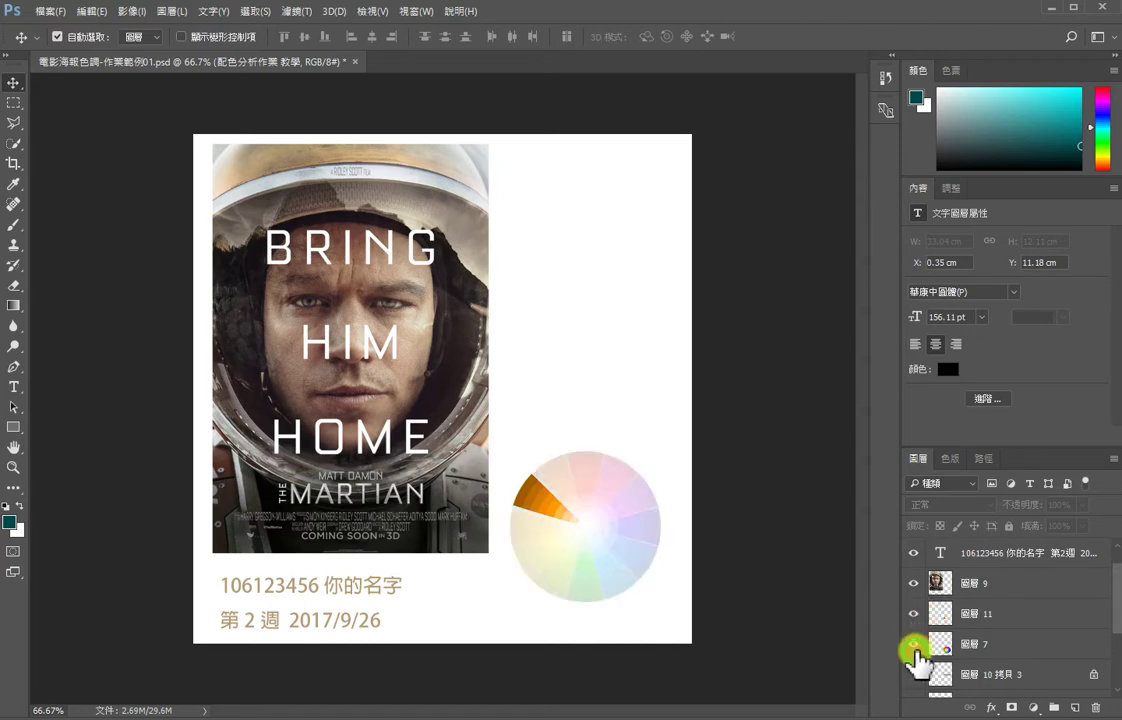
Step: Show the four colour swatch layers, 圖層 10 and its copies, beside the poster
scroll(925, 645, down, 2)
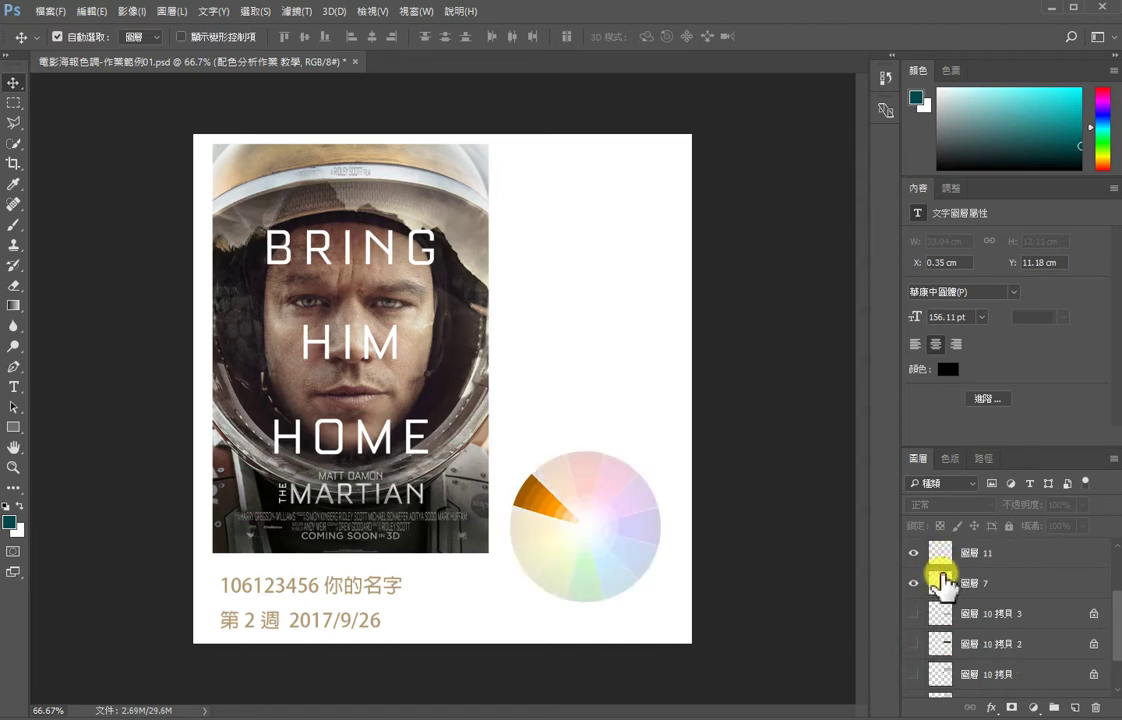
click(914, 647)
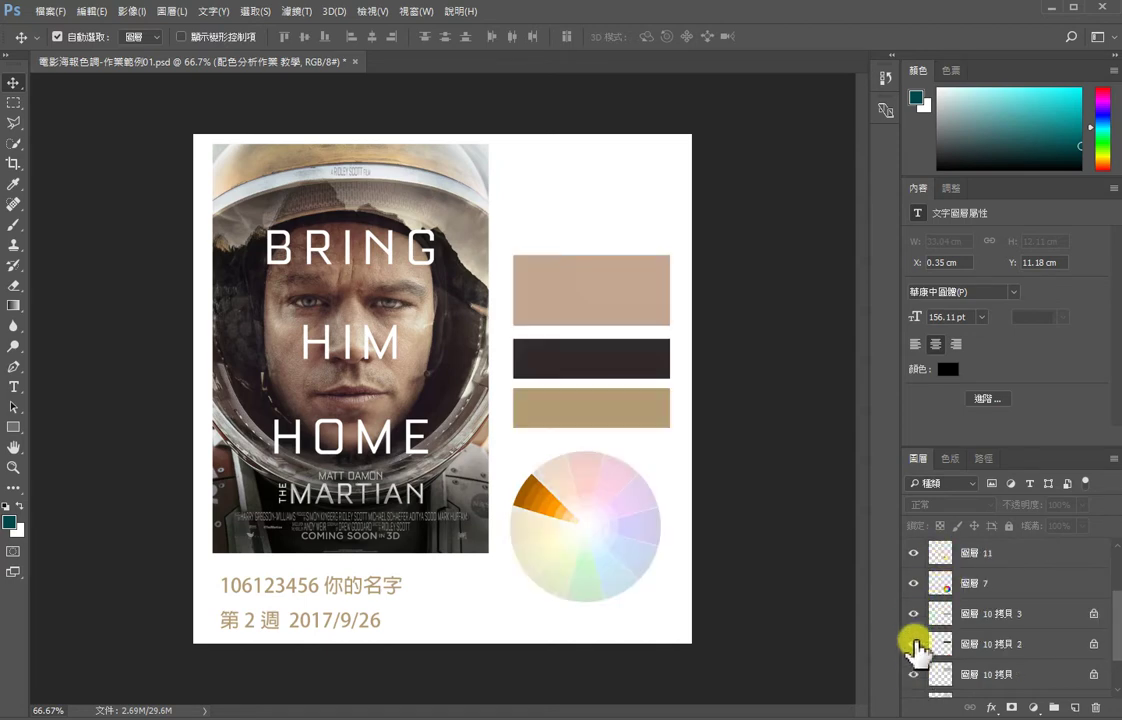
scroll(930, 605, down, 1)
click(914, 676)
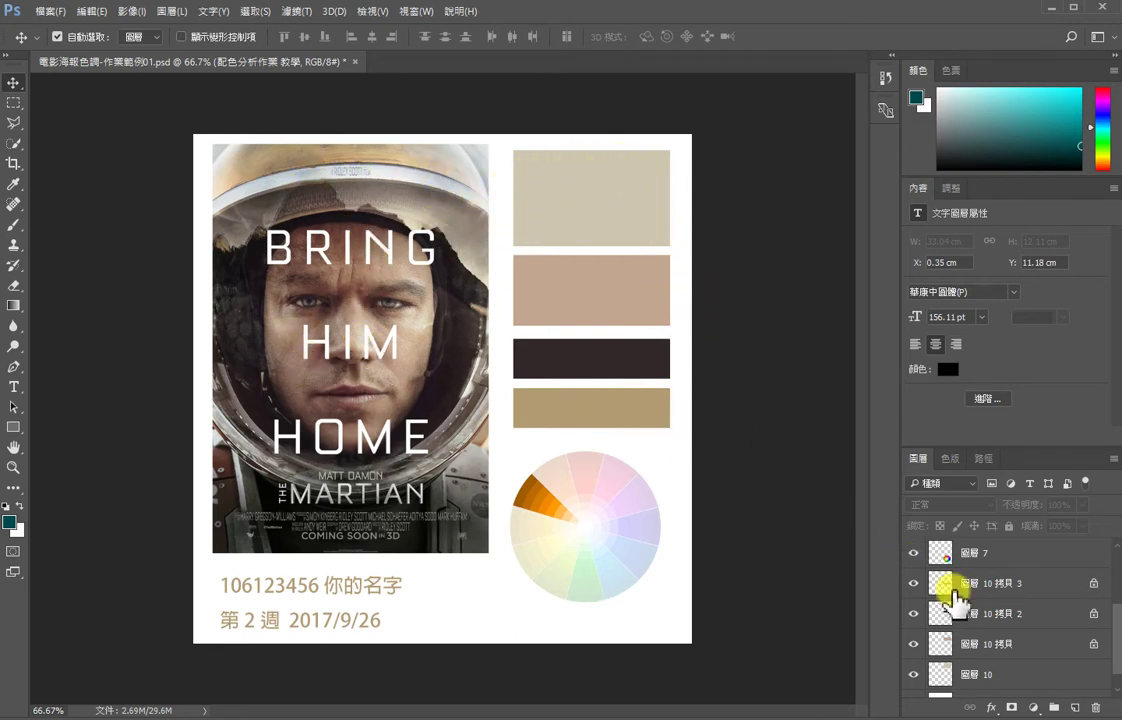
scroll(990, 620, down, 1)
scroll(988, 618, up, 5)
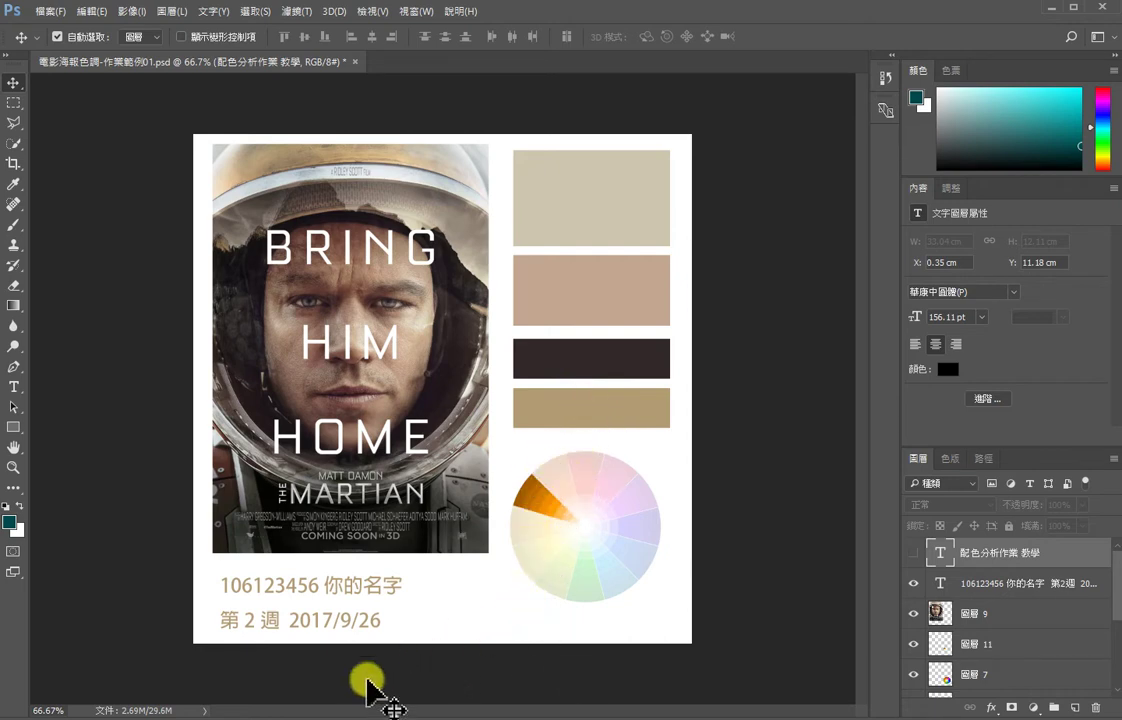
Step: Switch to the Vivaldi browser and preview the Dunkirk poster in the movie poster image results
click(165, 690)
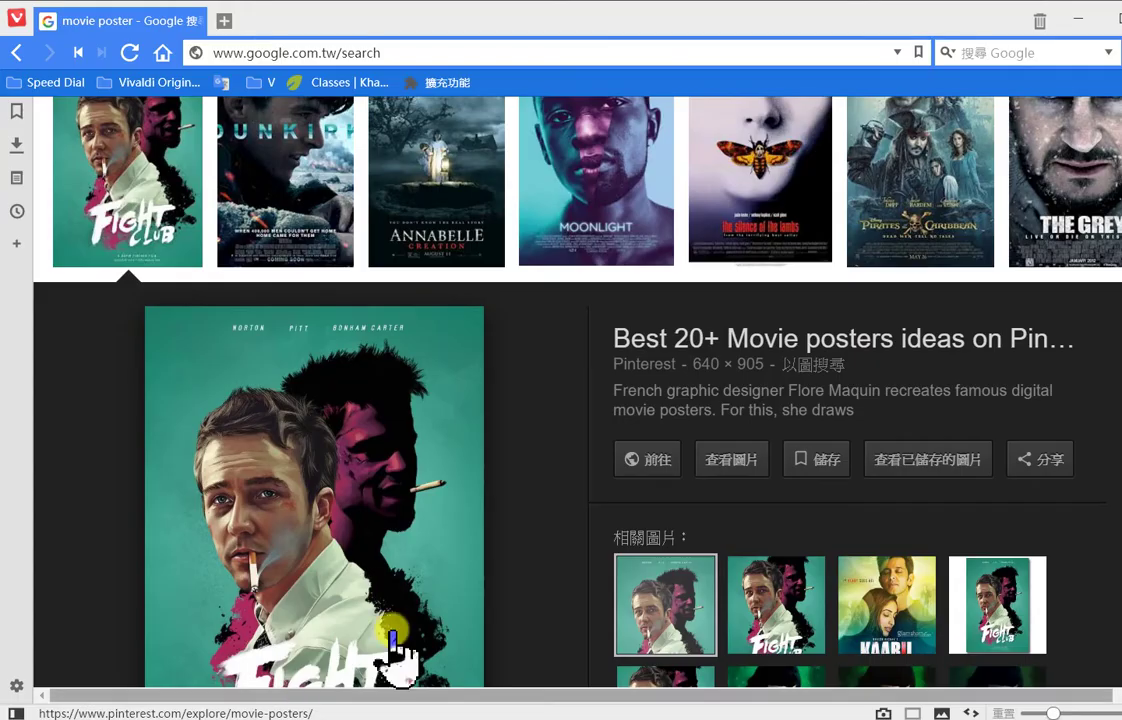
scroll(655, 420, up, 3)
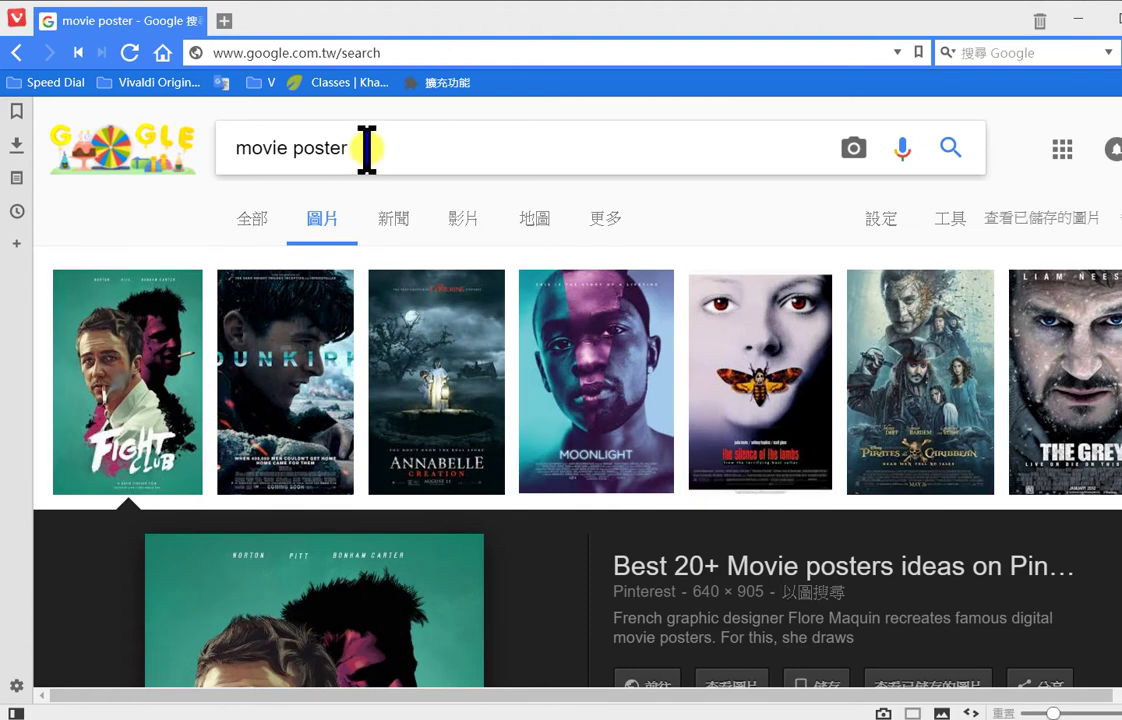
click(300, 324)
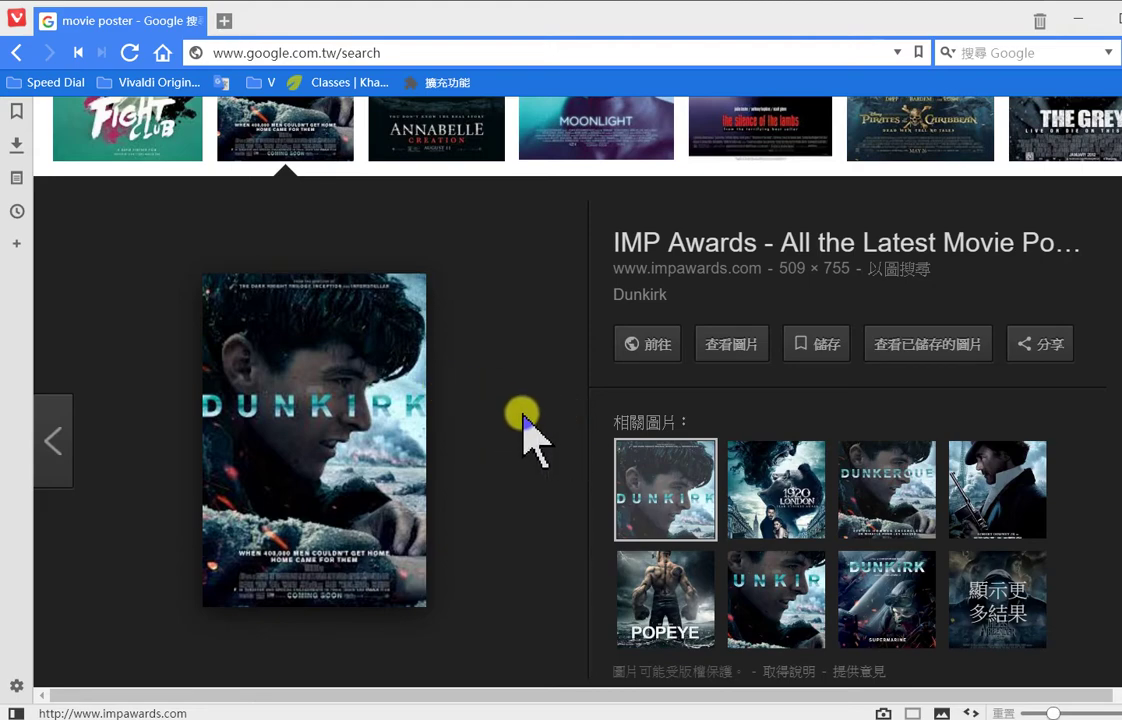
Step: Look through the movie poster image results and preview the poster for The Dark Knight
scroll(525, 415, down, 2)
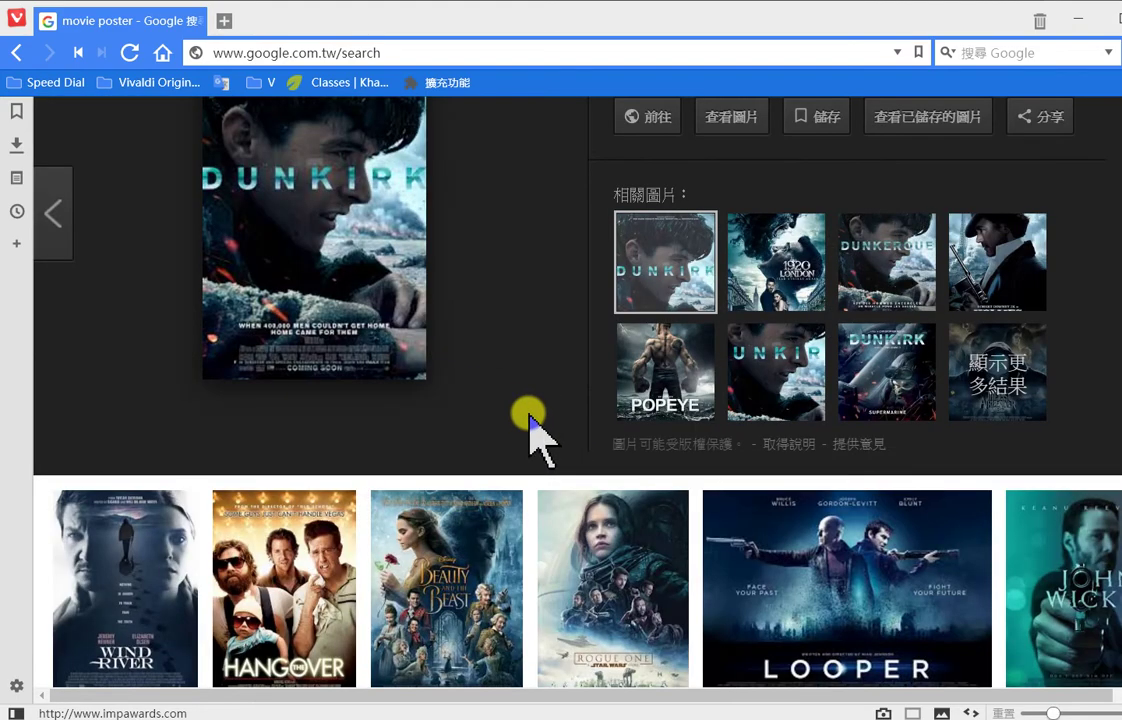
scroll(530, 432, down, 2)
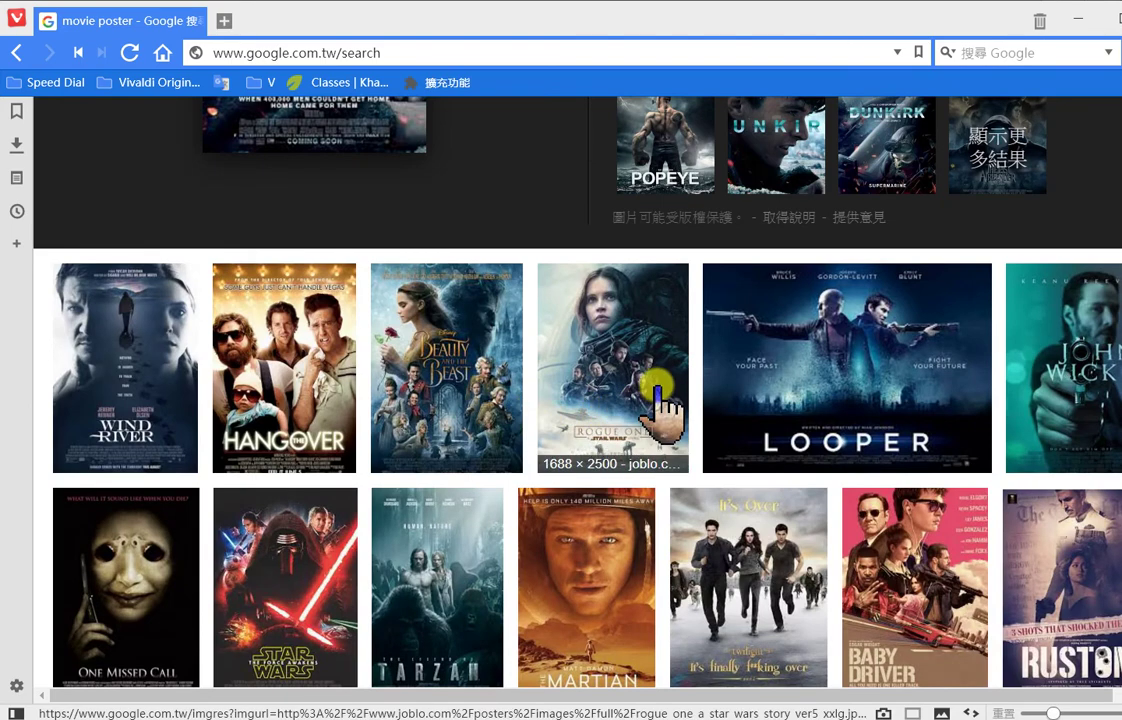
scroll(630, 435, down, 2)
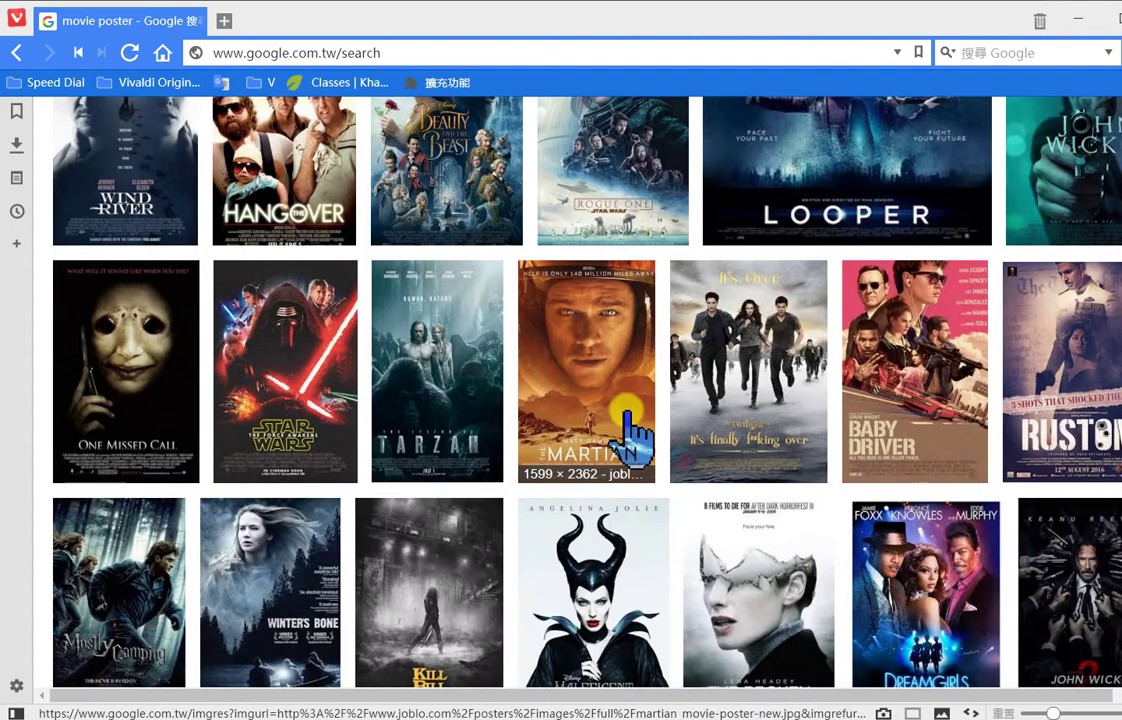
scroll(628, 440, down, 2)
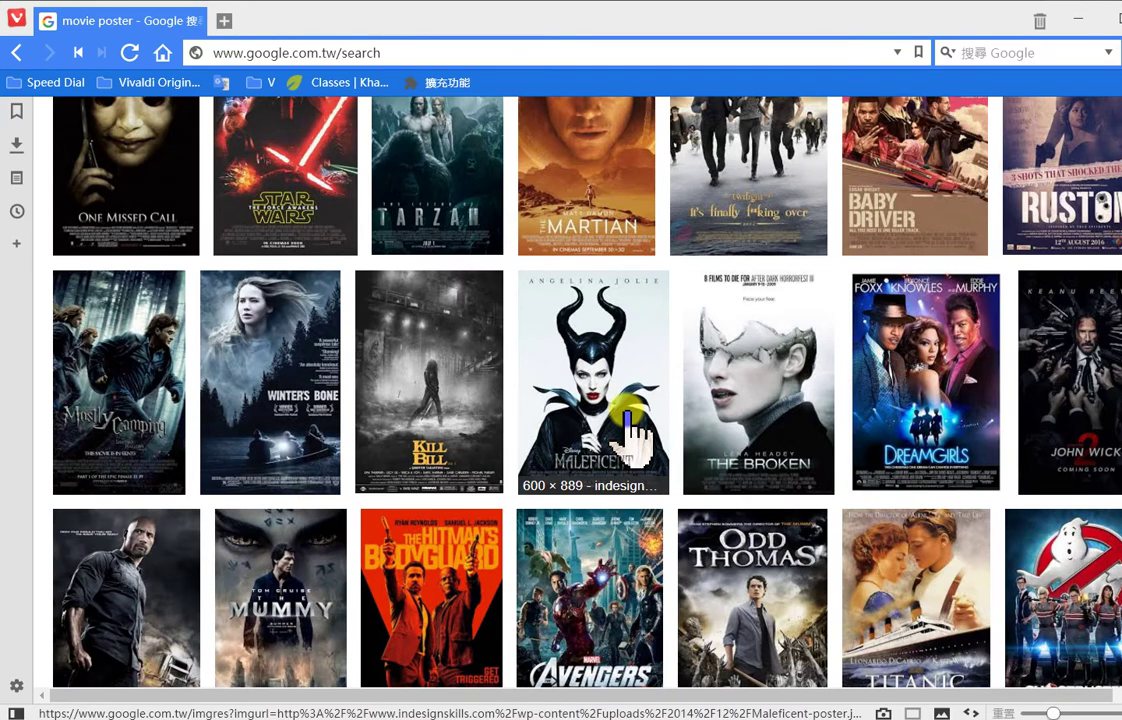
scroll(628, 432, down, 2)
scroll(632, 440, down, 2)
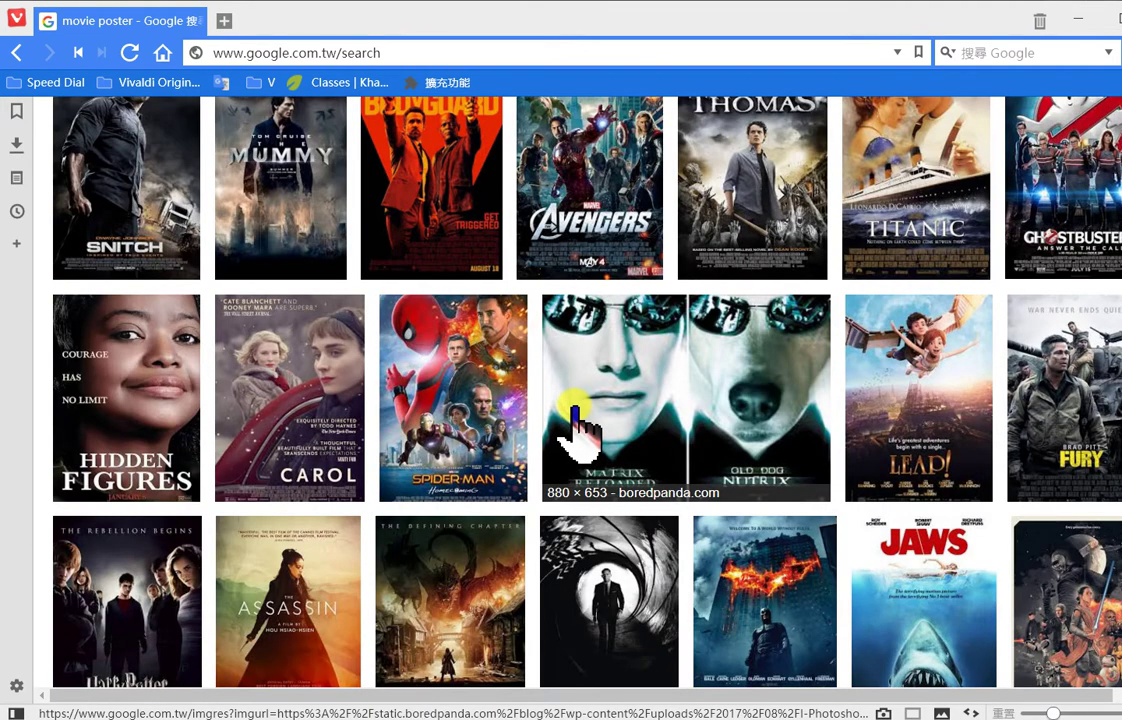
scroll(575, 425, down, 2)
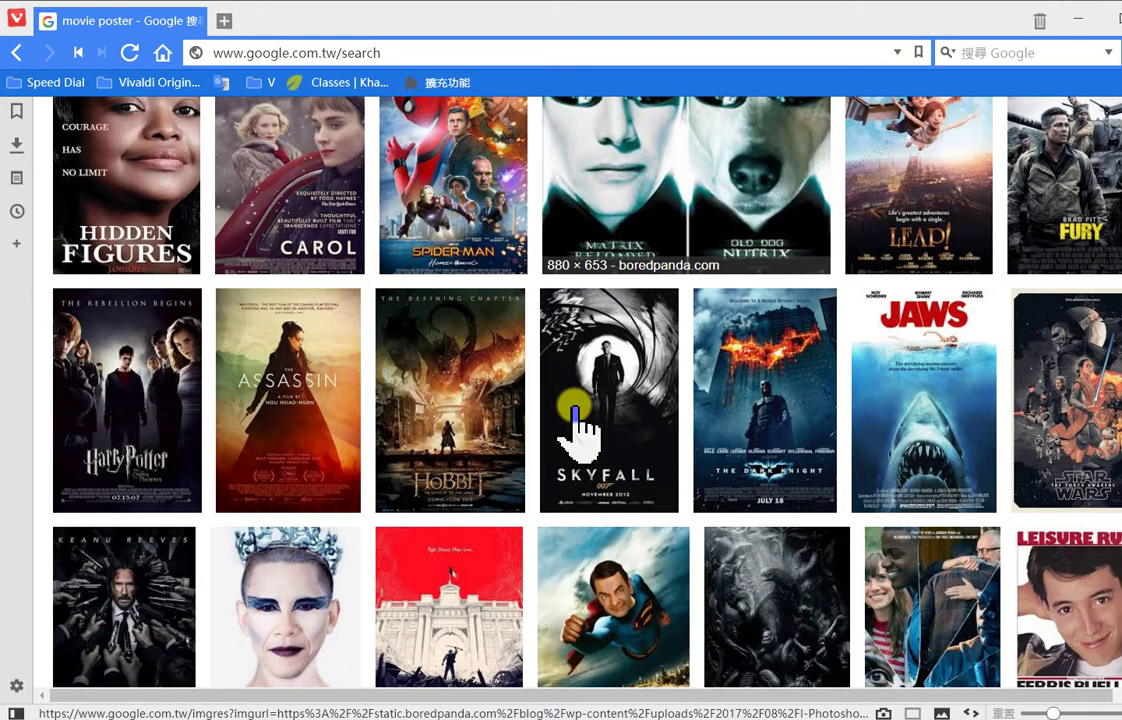
click(709, 370)
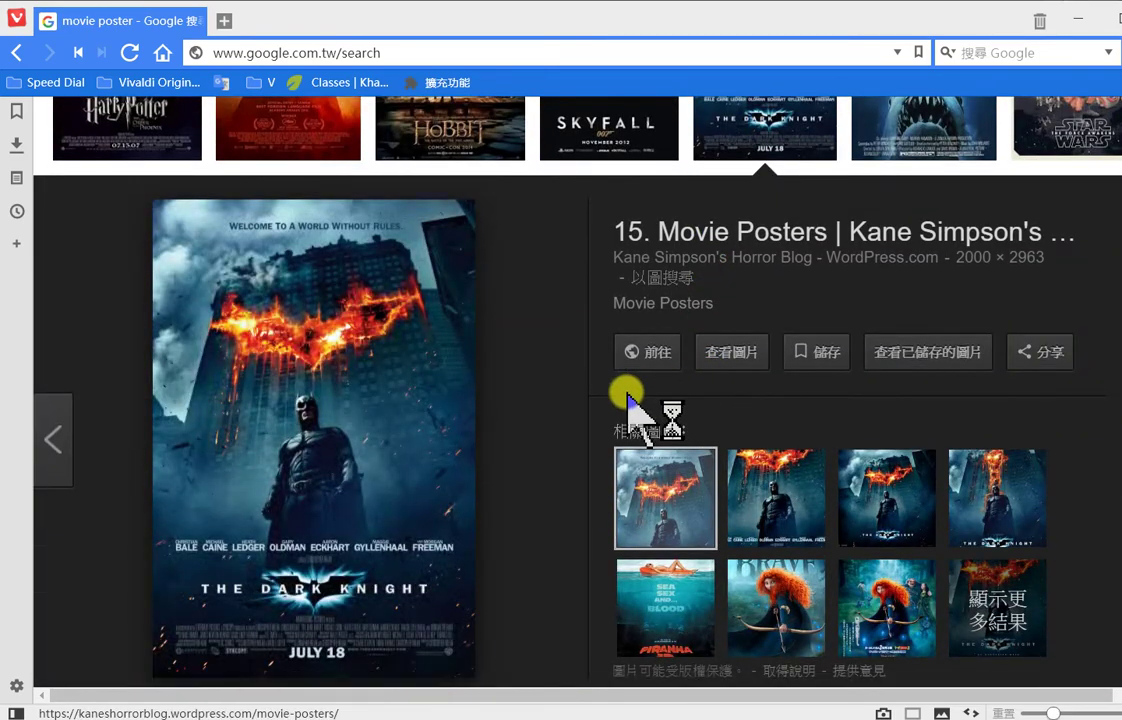
Step: Search Google Images for 電影海報
scroll(630, 395, up, 10)
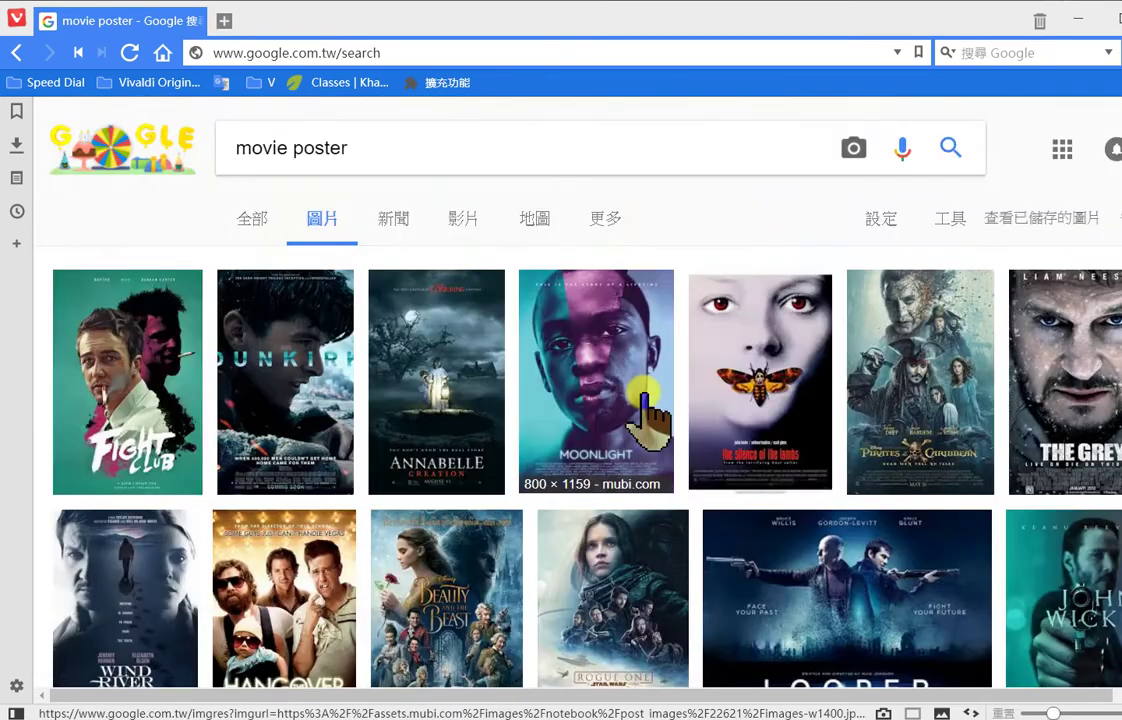
triple_click(390, 148)
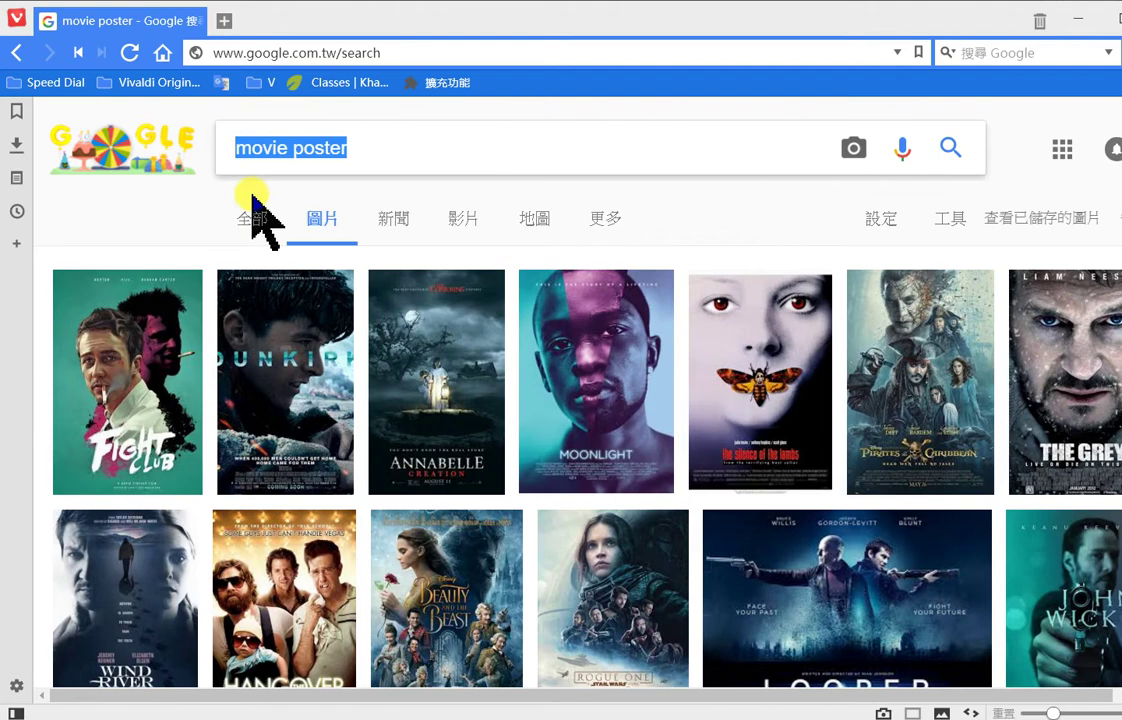
text(w)
key(BackSpace)
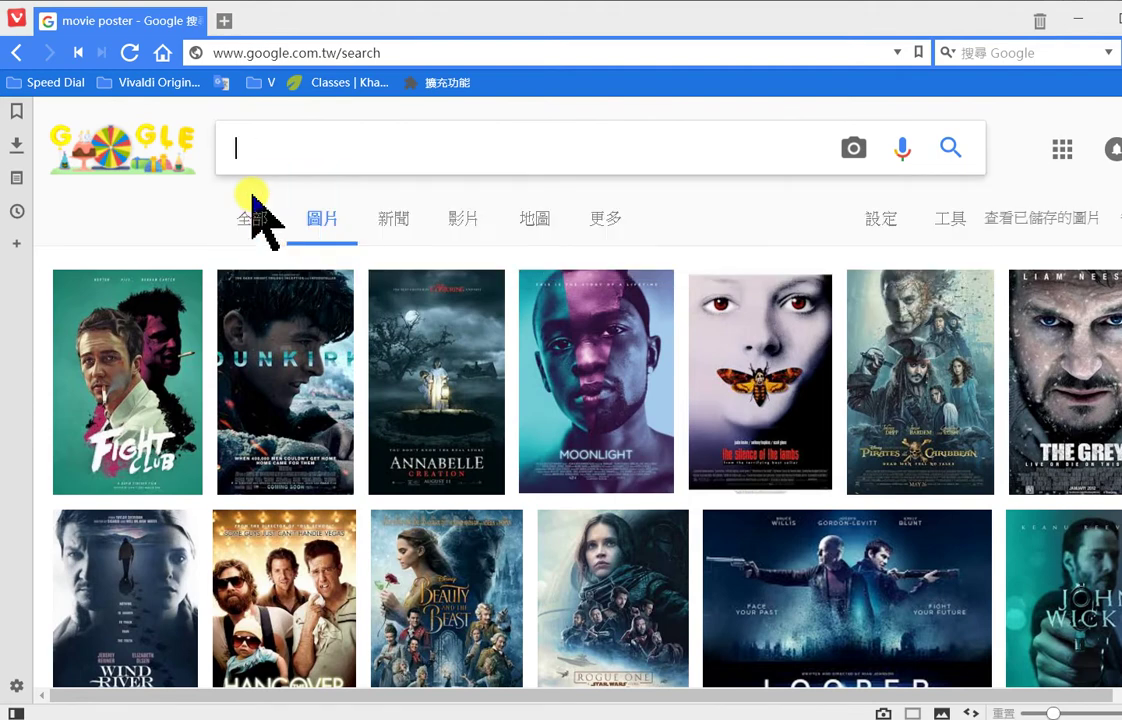
text(udl影海報)
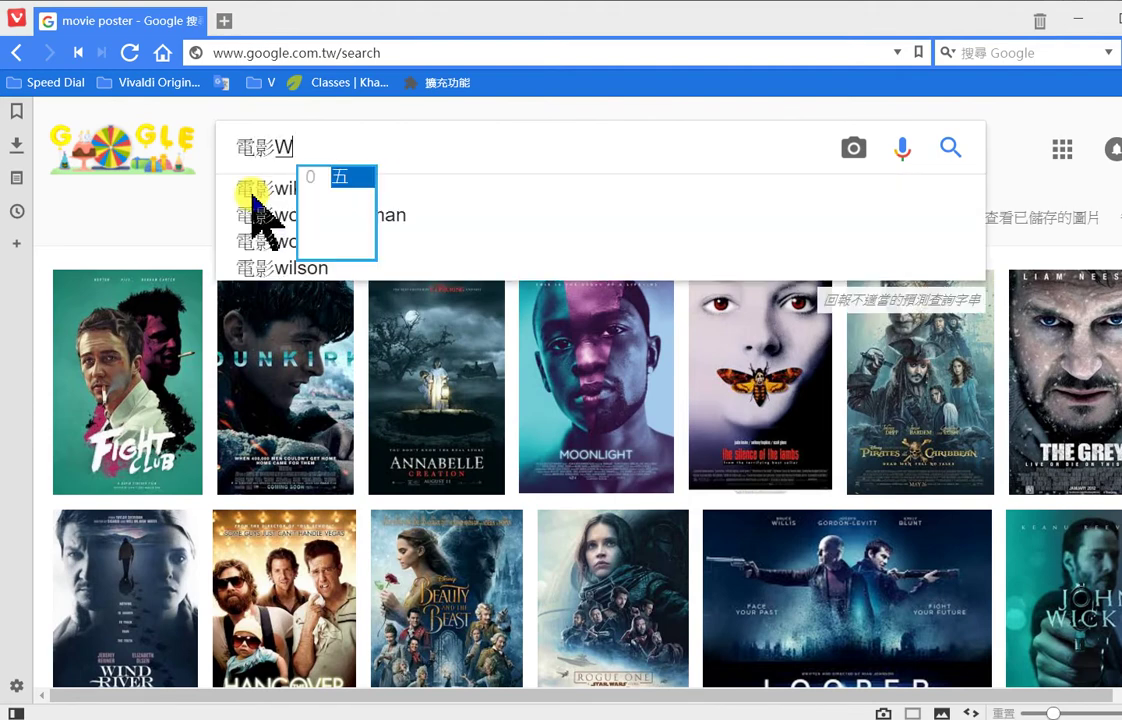
click(253, 197)
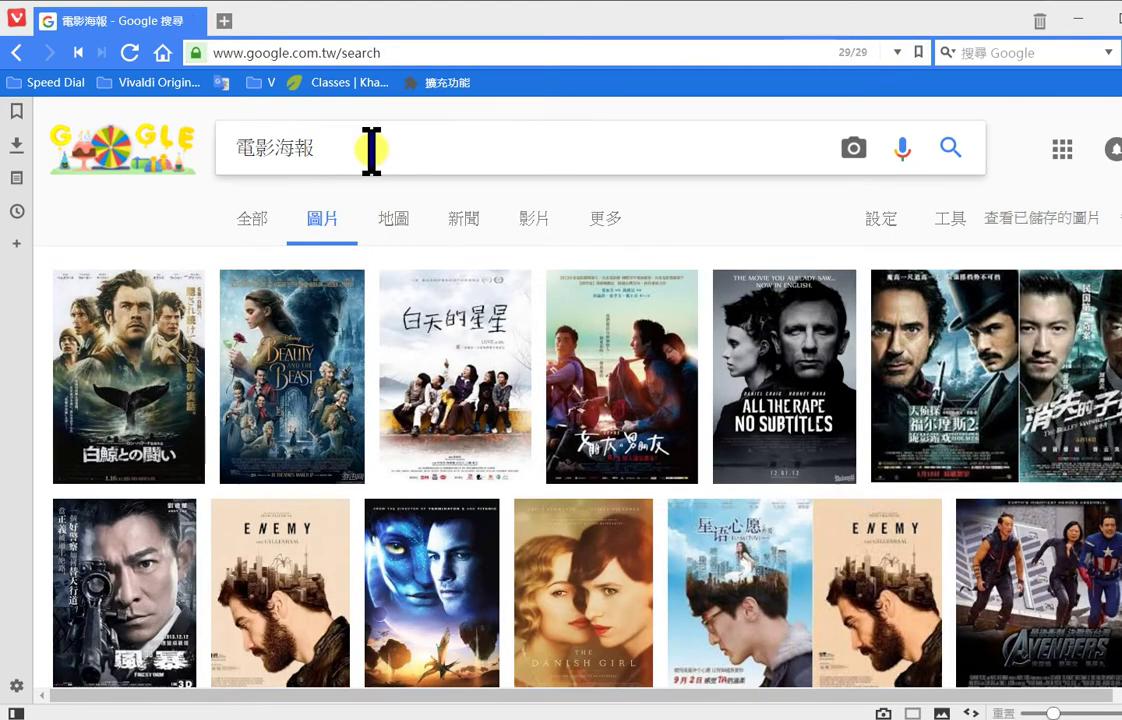
Step: Replace the image search with "movie poster"
drag(371, 151, 108, 181)
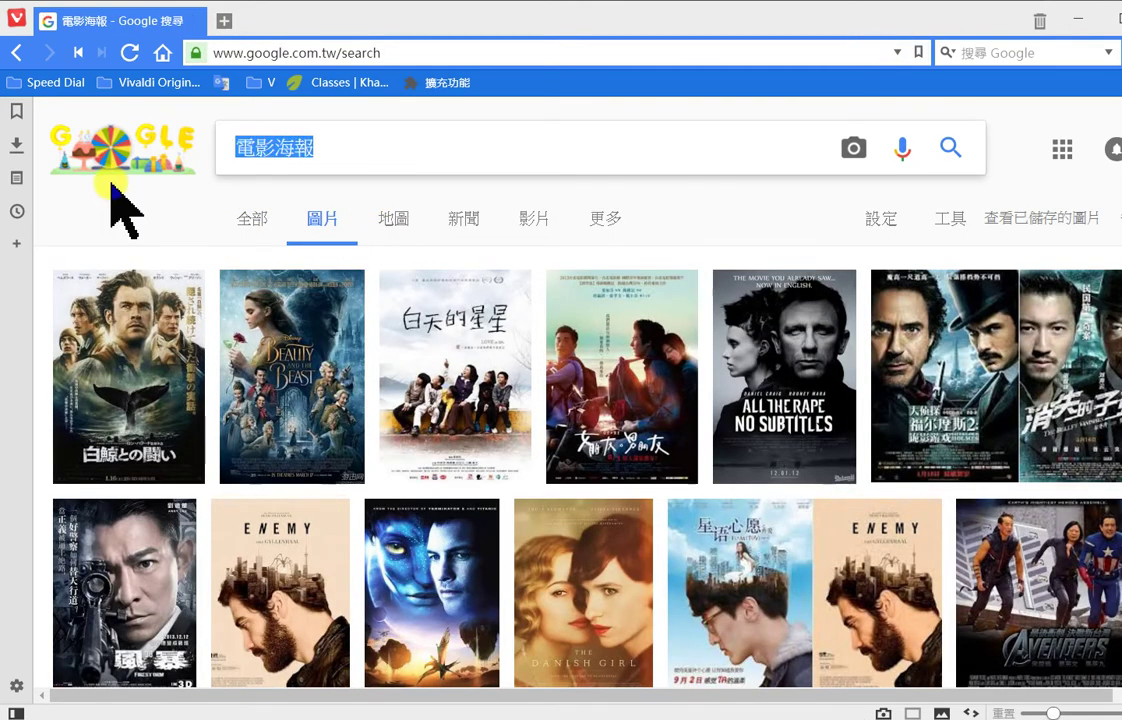
text(MOVIE)
key(Escape)
text(mov)
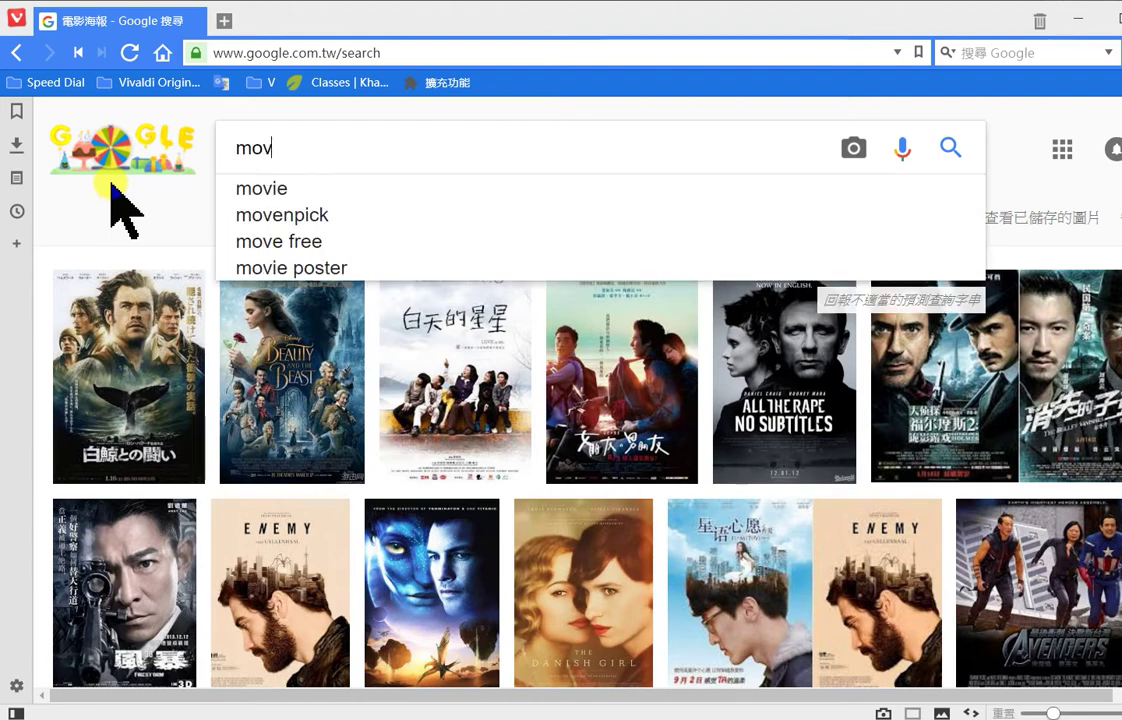
text(ie pos)
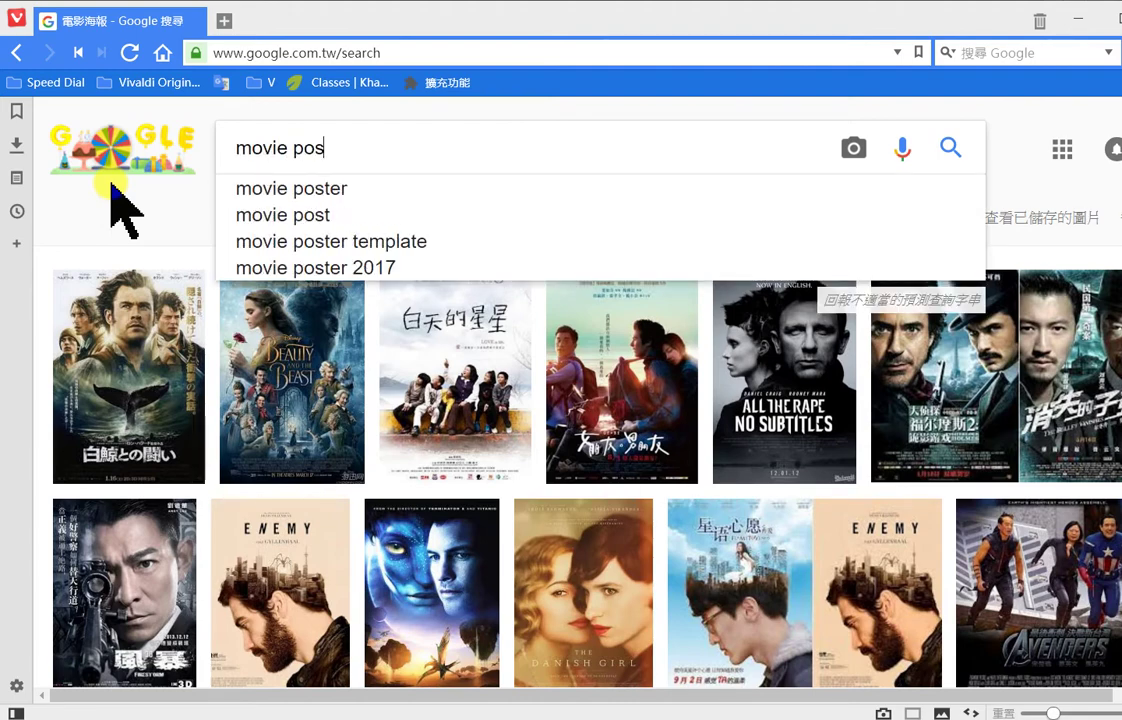
text(ter)
key(Return)
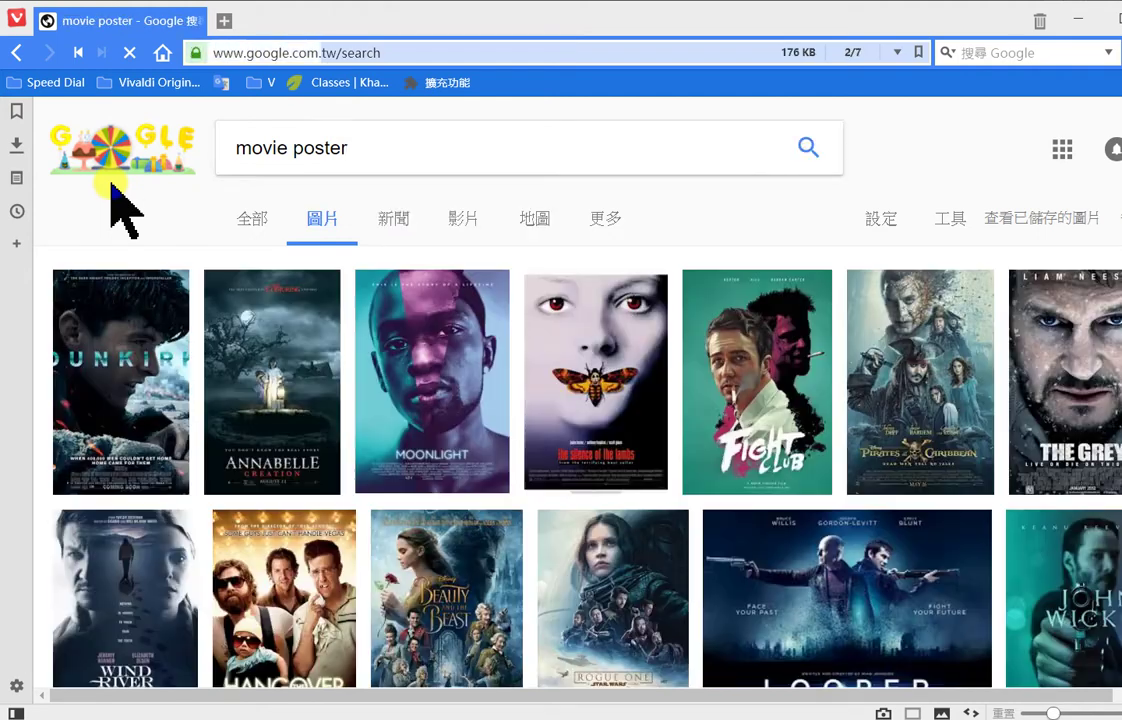
Step: Open the Pinterest source page of the Fight Club poster and look through its collection of movie posters
click(707, 348)
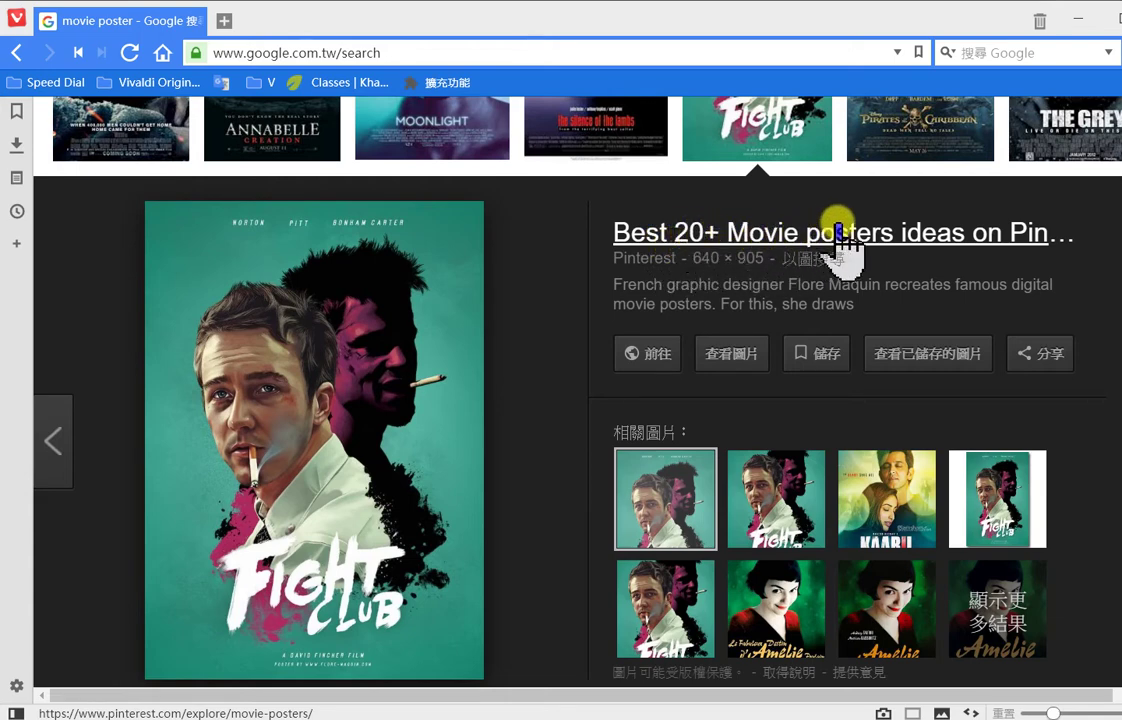
click(775, 236)
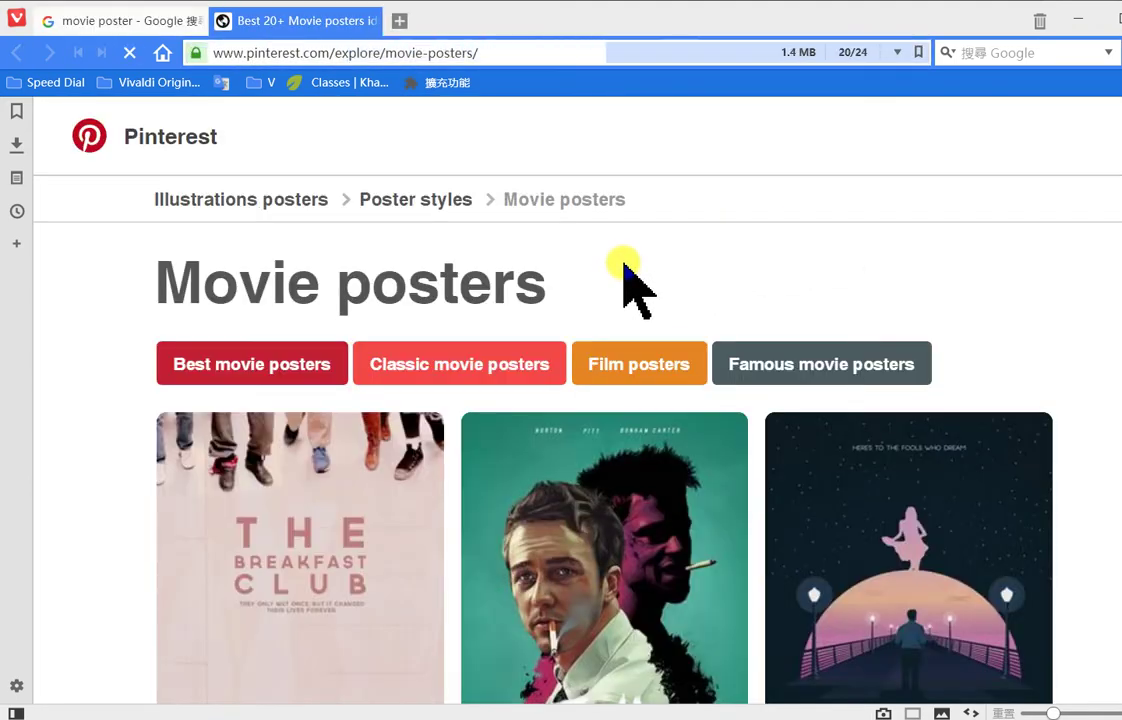
scroll(922, 252, down, 5)
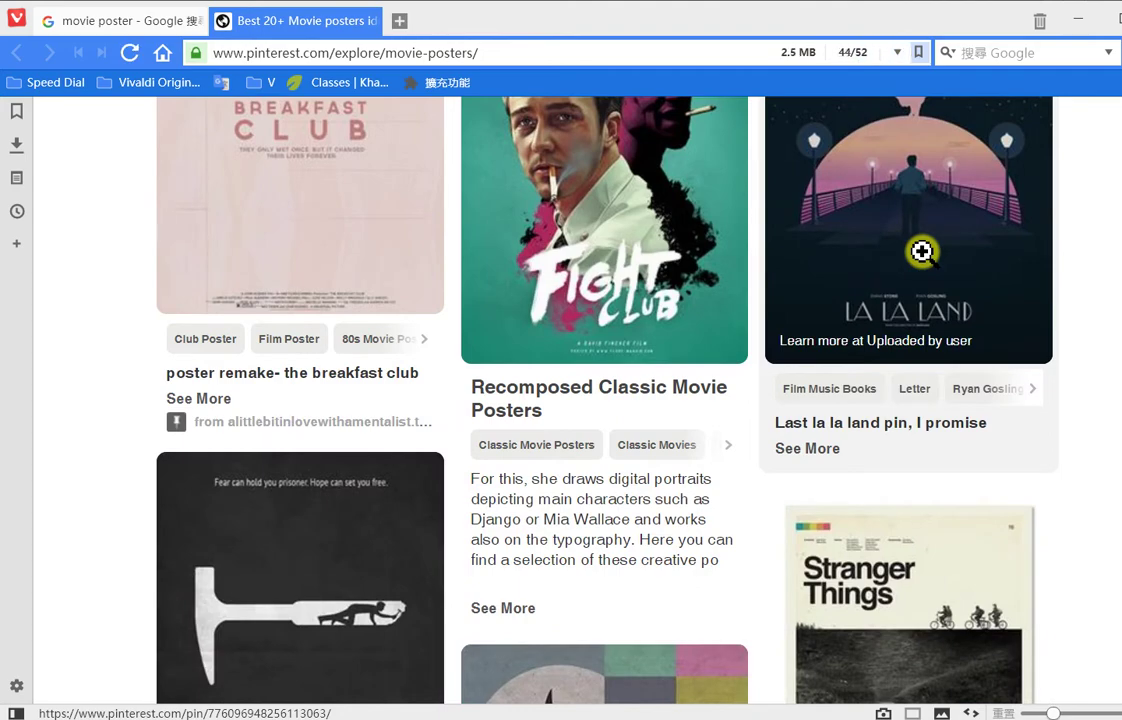
scroll(922, 252, down, 4)
scroll(922, 252, down, 7)
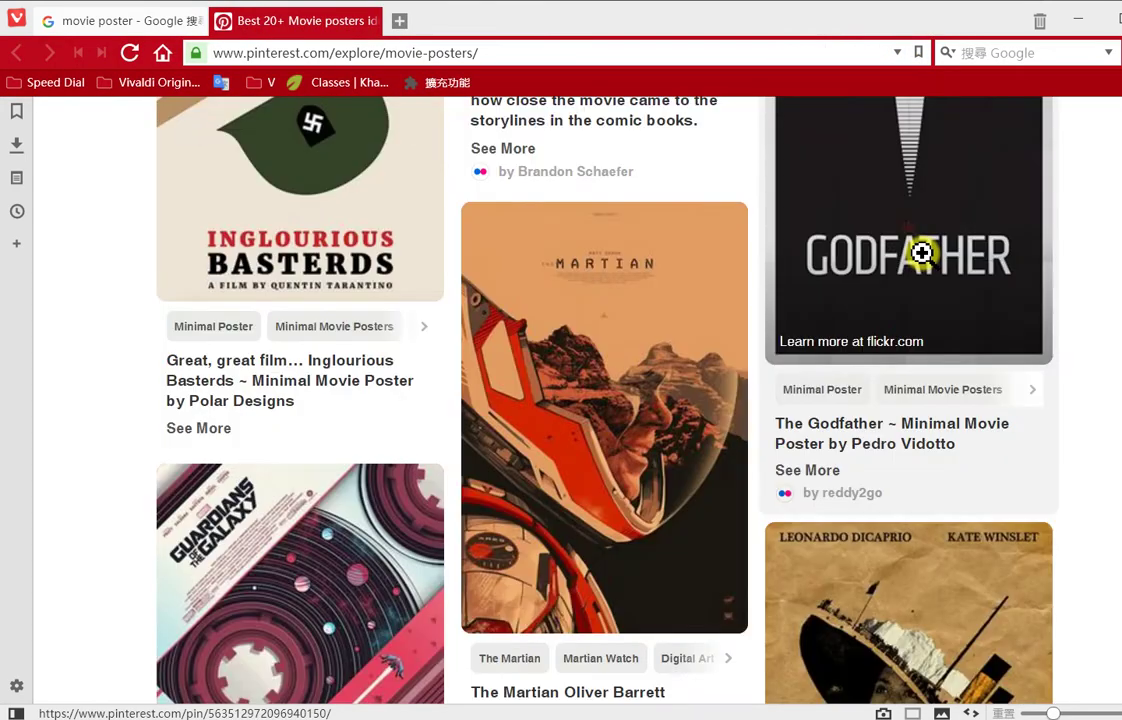
scroll(739, 308, down, 5)
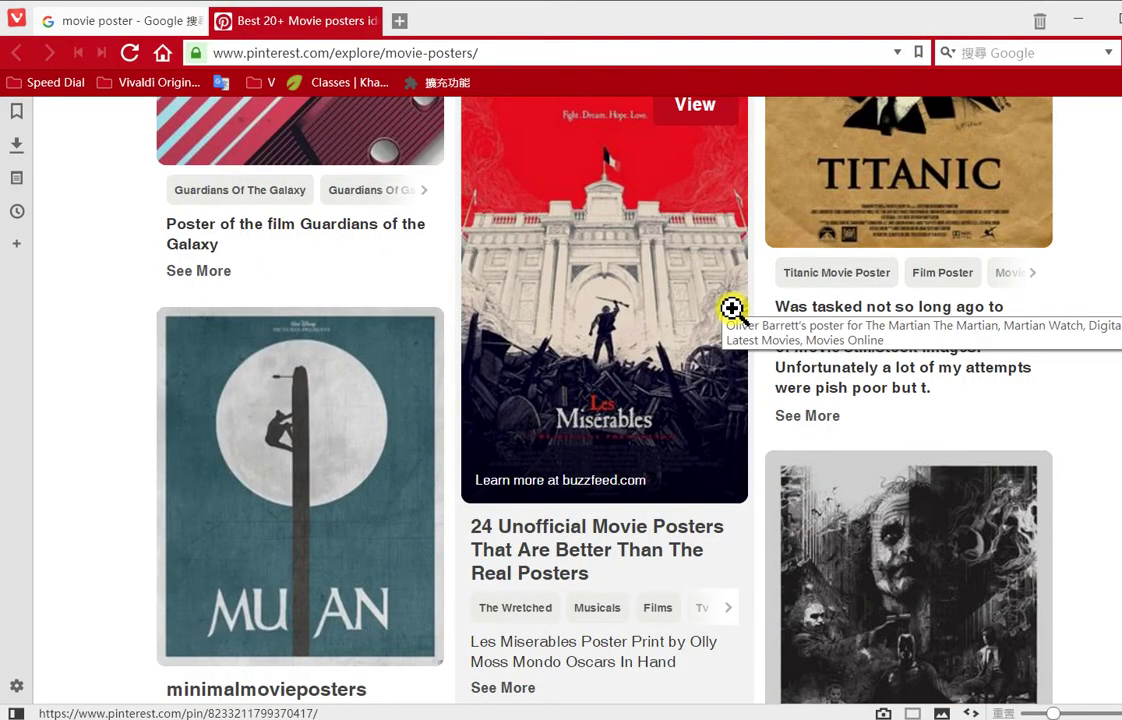
scroll(732, 308, down, 5)
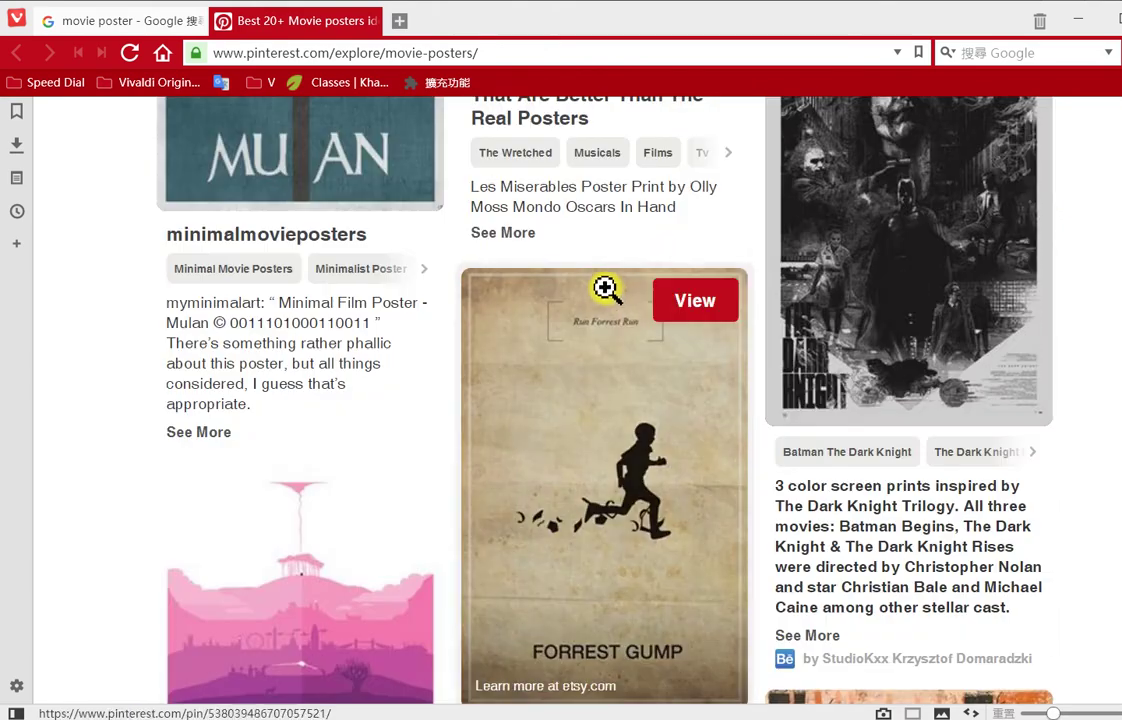
scroll(608, 288, down, 5)
scroll(604, 289, down, 4)
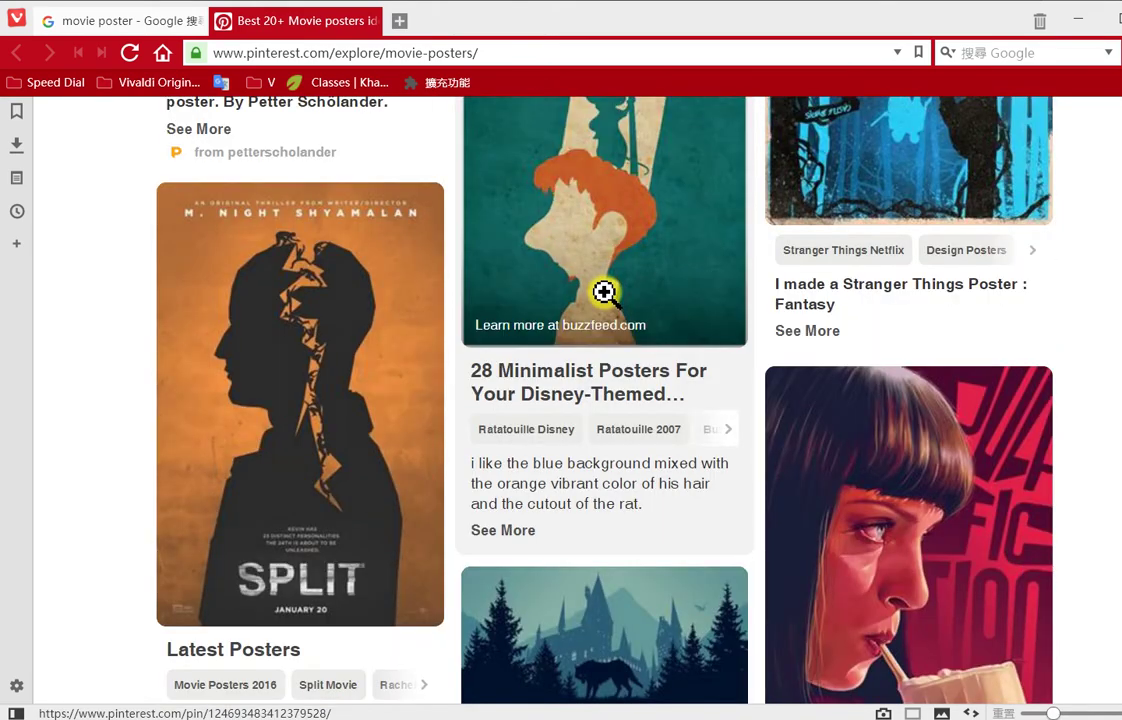
scroll(604, 292, down, 2)
scroll(604, 293, down, 2)
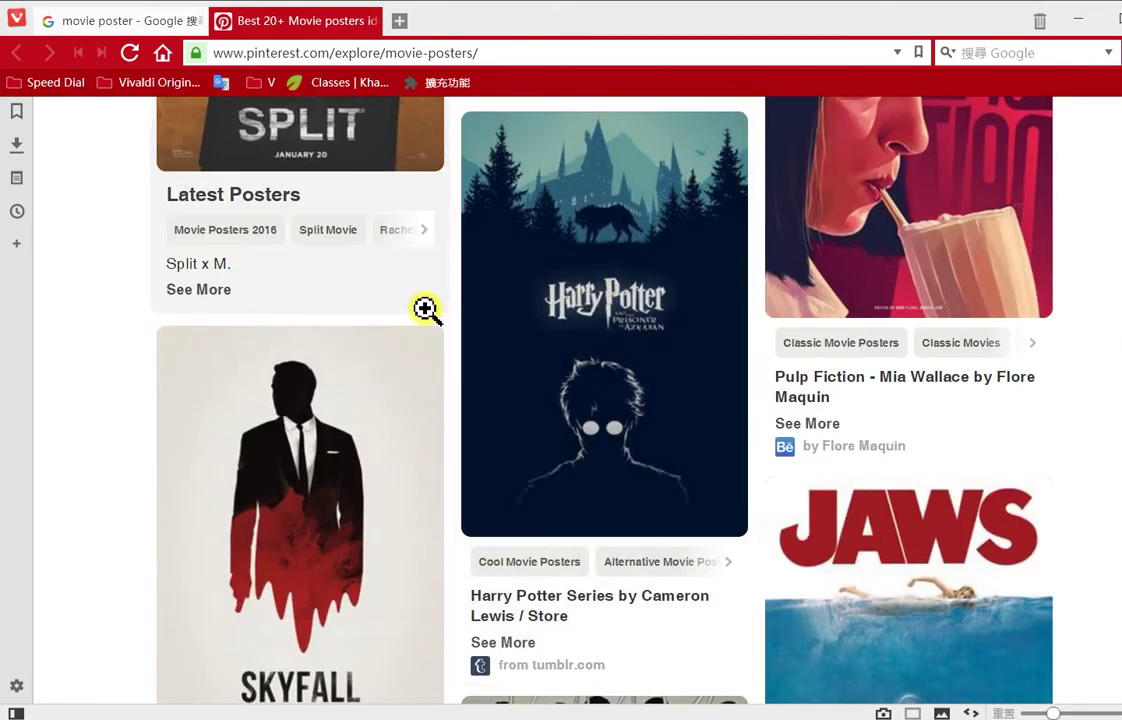
scroll(428, 310, down, 2)
scroll(427, 315, down, 2)
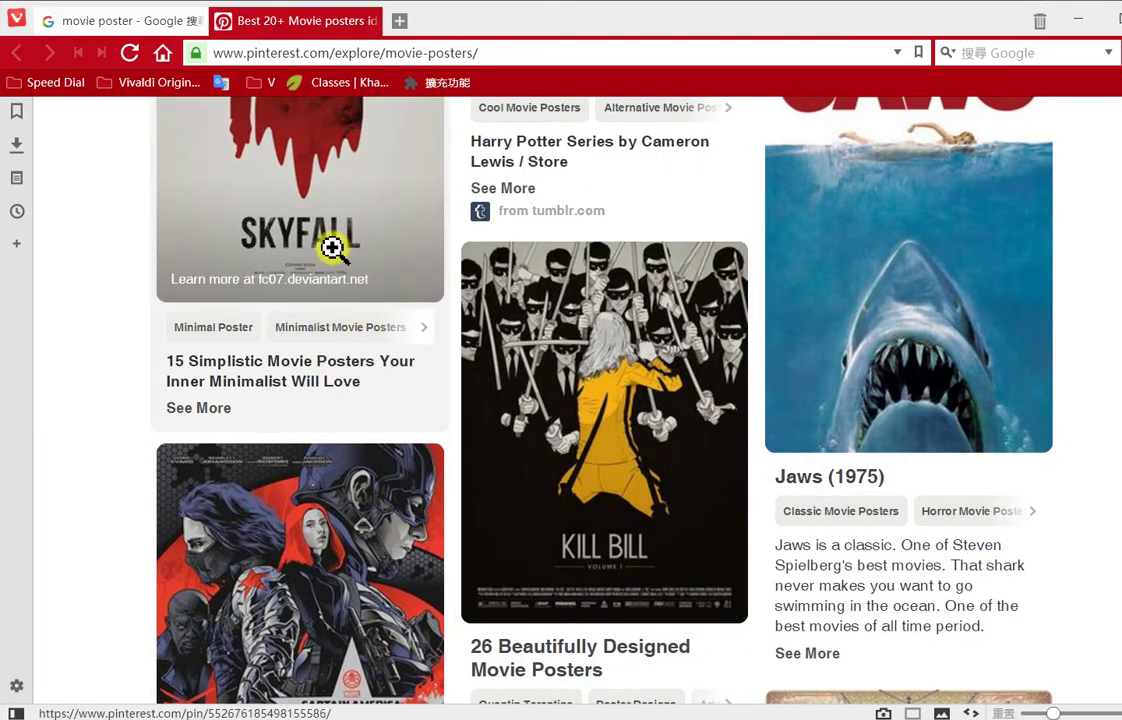
Step: Finish looking through the Pinterest poster collection and close that page to return to the movie poster image results
scroll(397, 445, down, 2)
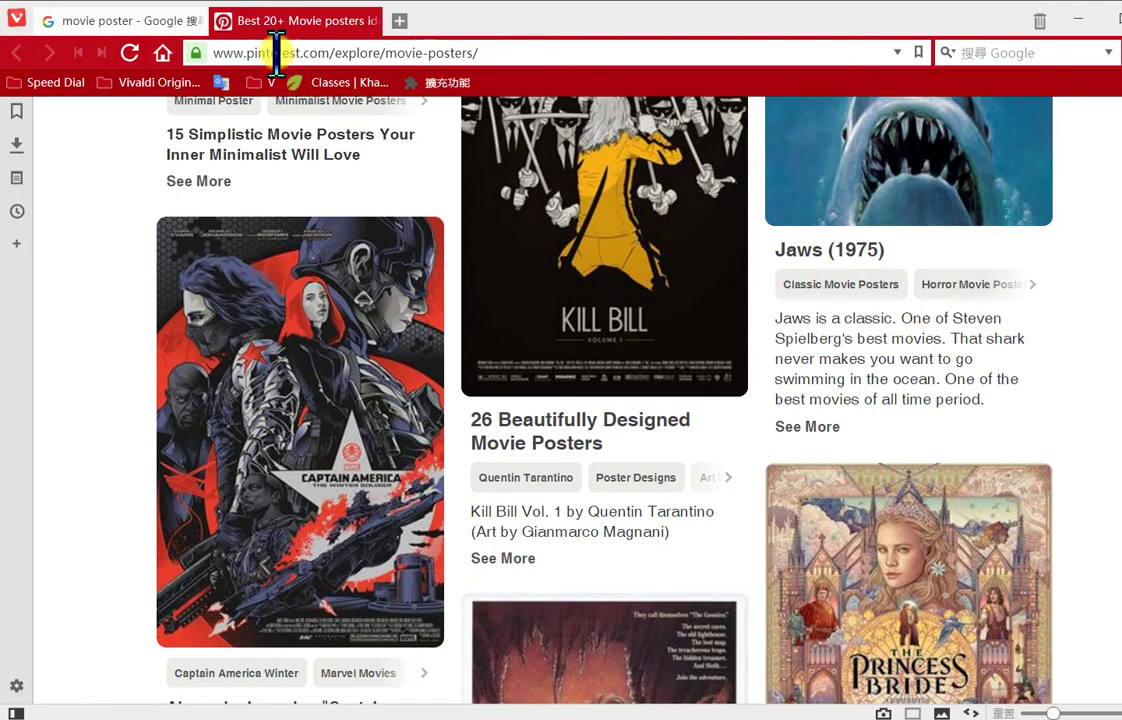
click(371, 20)
scroll(458, 288, up, 3)
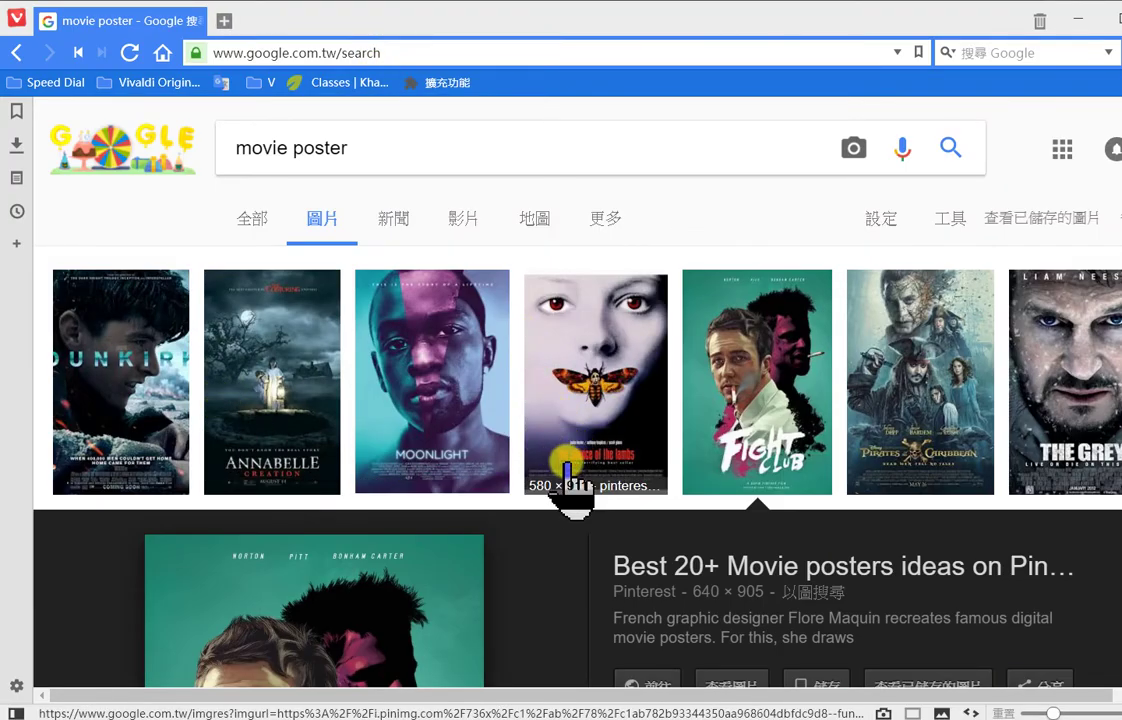
Step: Preview the Amélie poster from the related images of the Fight Club result
scroll(573, 480, down, 4)
scroll(575, 487, down, 2)
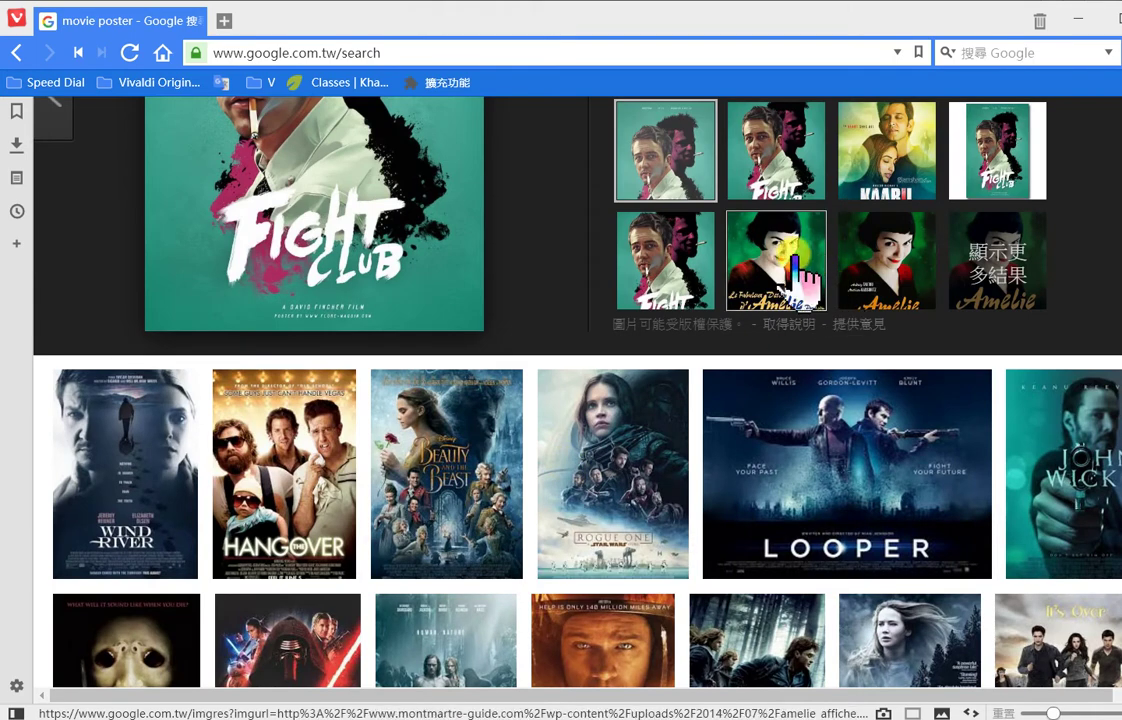
click(778, 295)
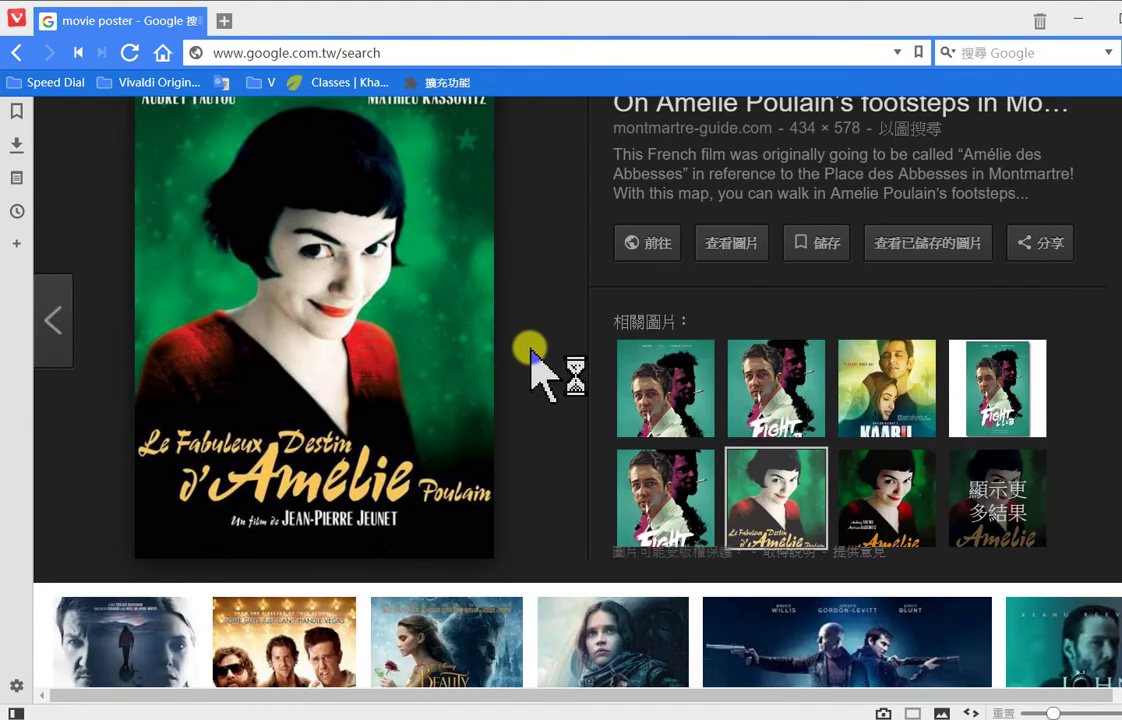
scroll(530, 360, down, 2)
scroll(556, 350, up, 2)
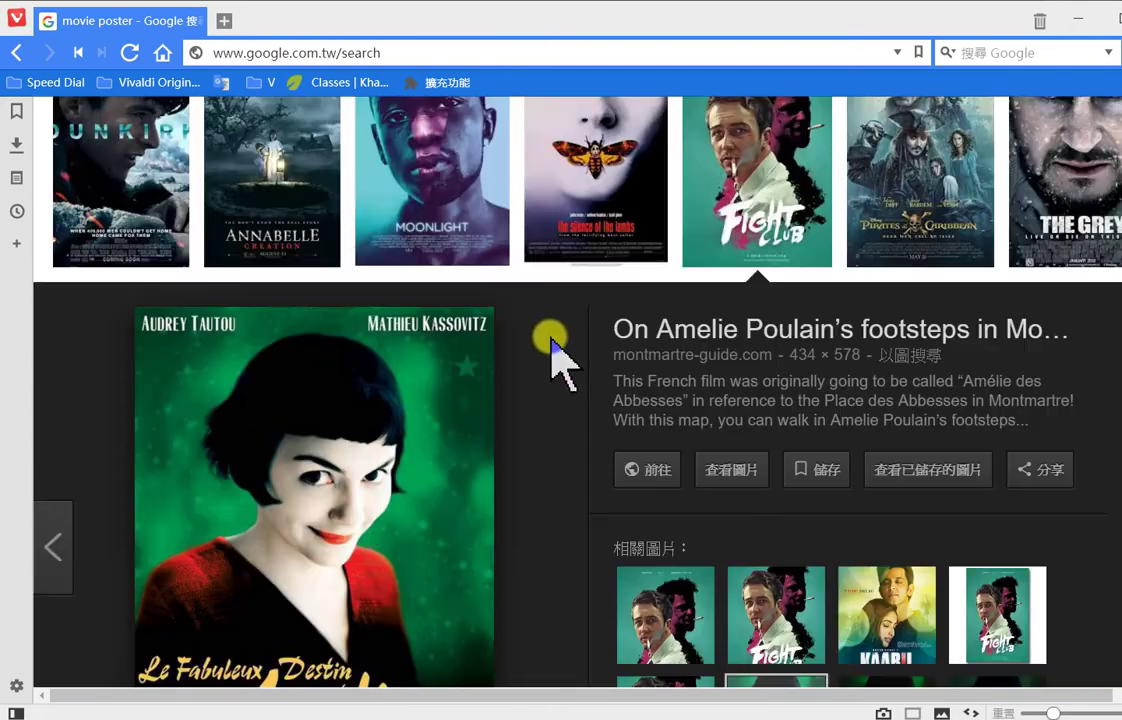
Step: Open the Amélie poster as a full image and copy it to the clipboard
click(731, 470)
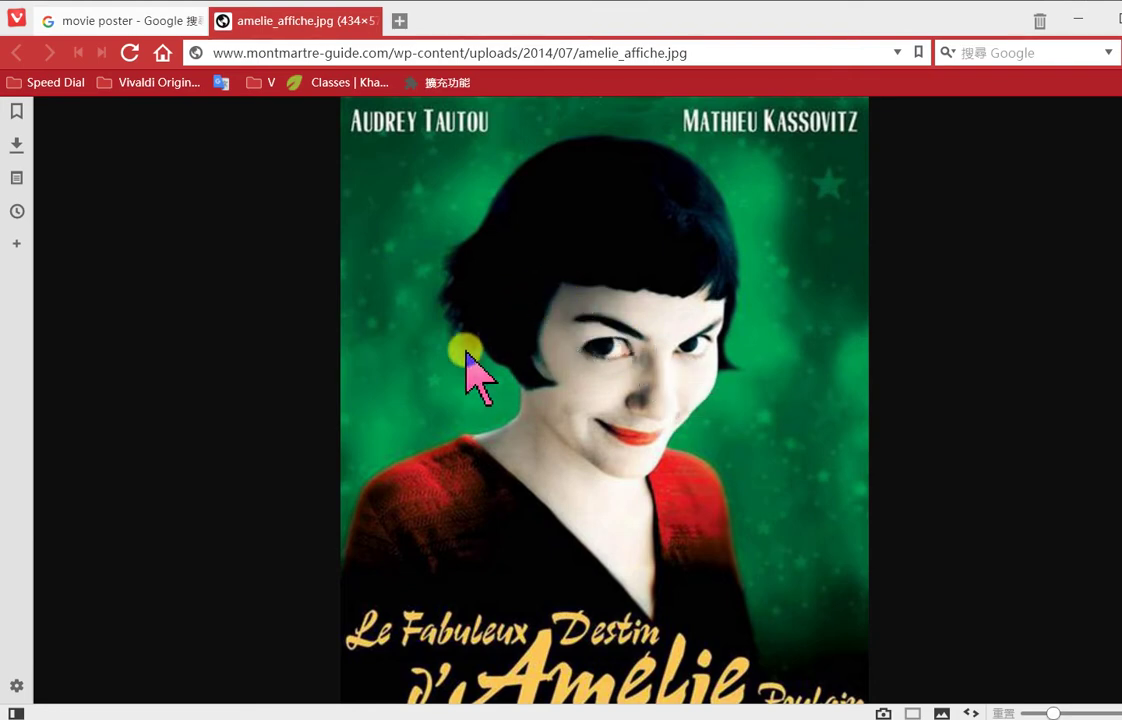
click(125, 22)
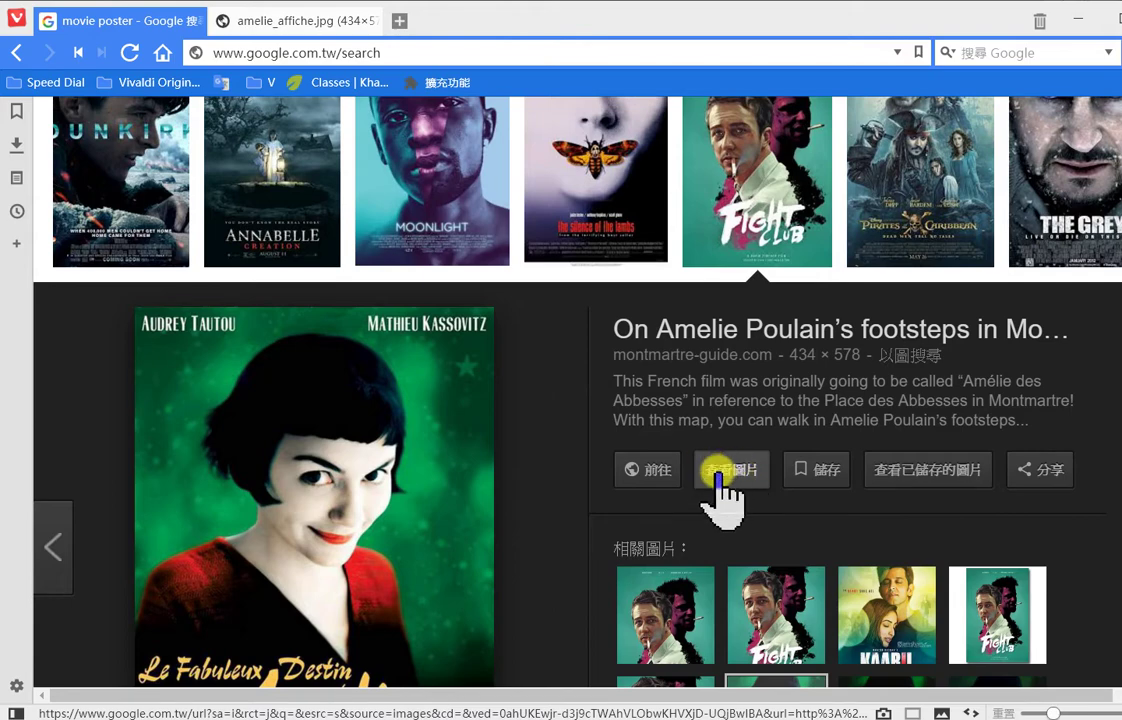
click(318, 28)
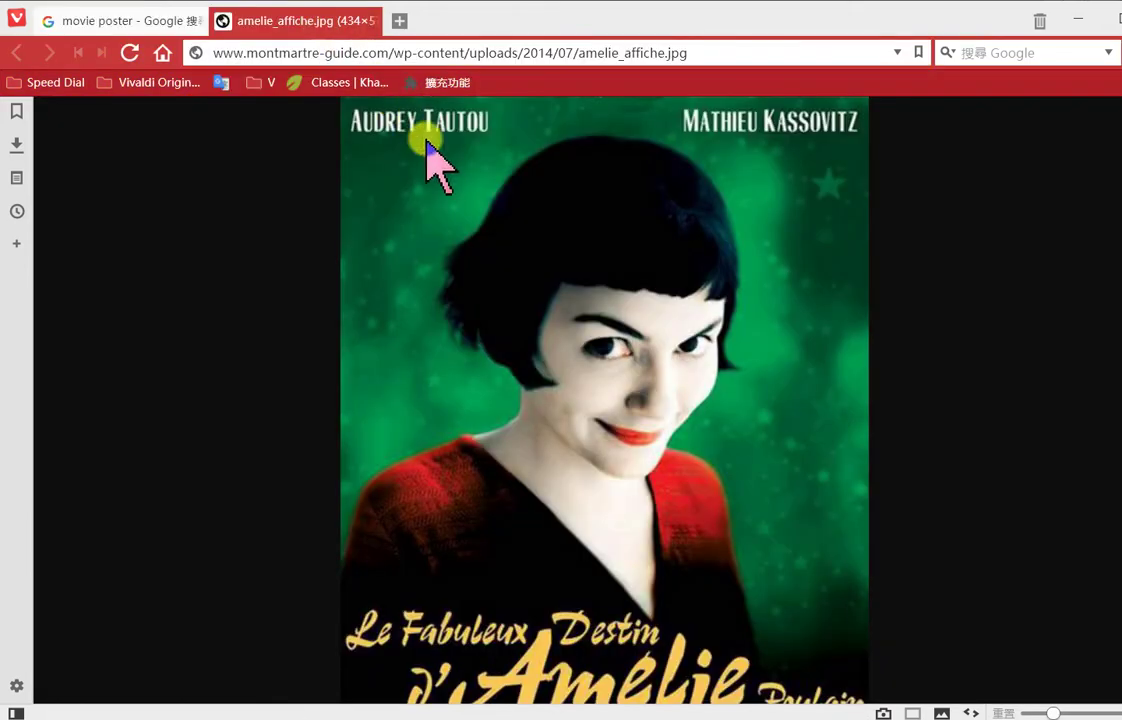
right_click(556, 261)
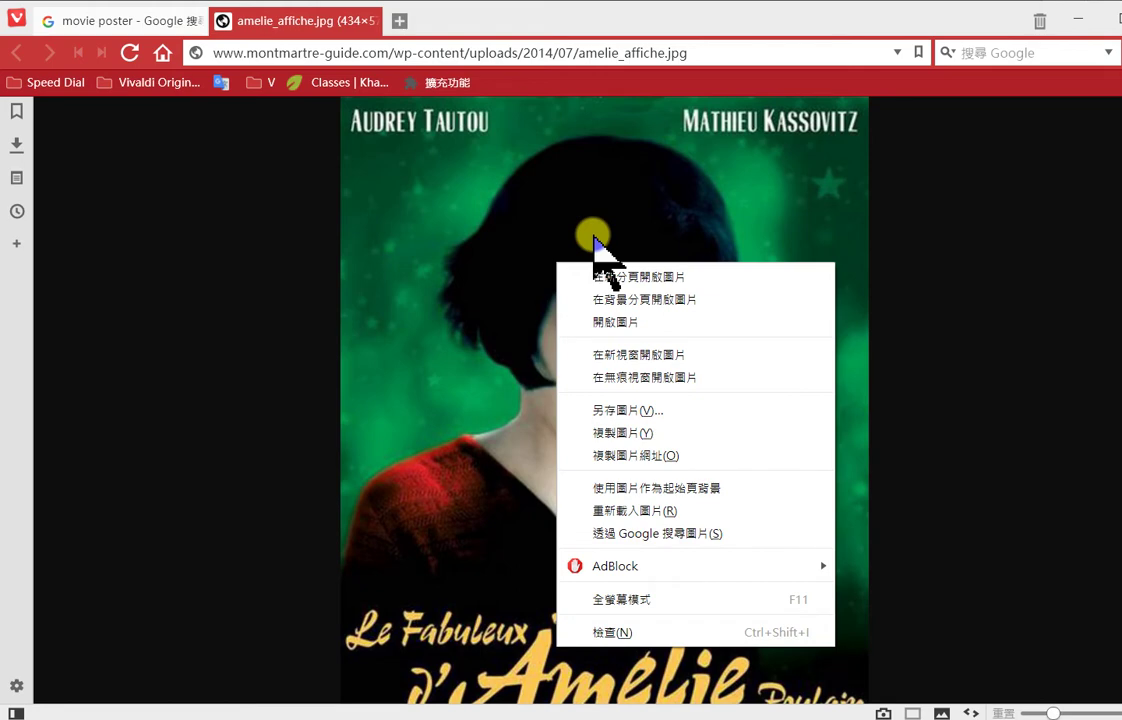
click(628, 433)
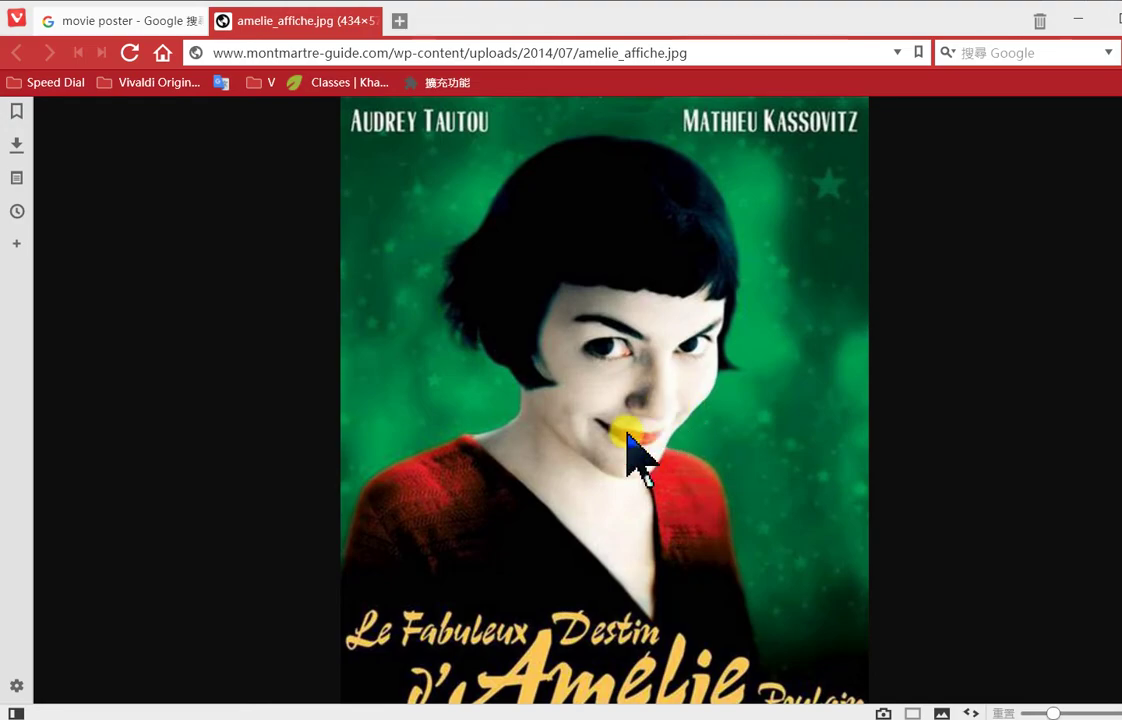
Step: Switch to Photoshop, create a new document from the 434 x 578 pixel, 72 ppi clipboard preset and paste the poster into it
key(alt+Tab)
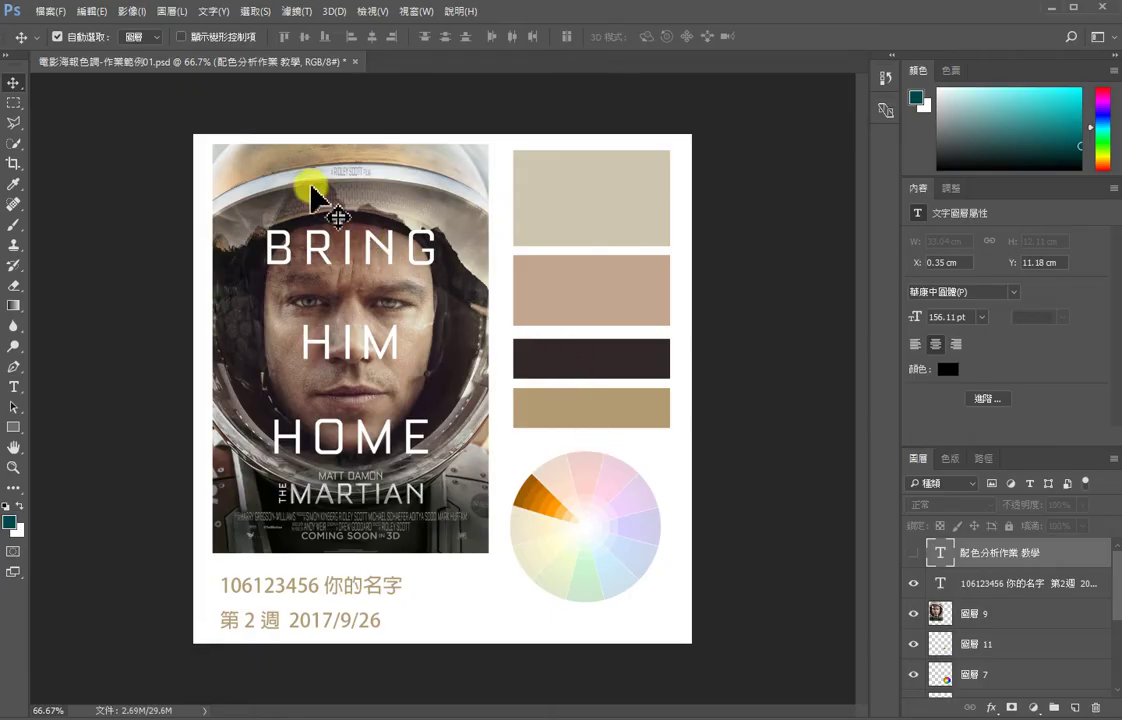
click(45, 11)
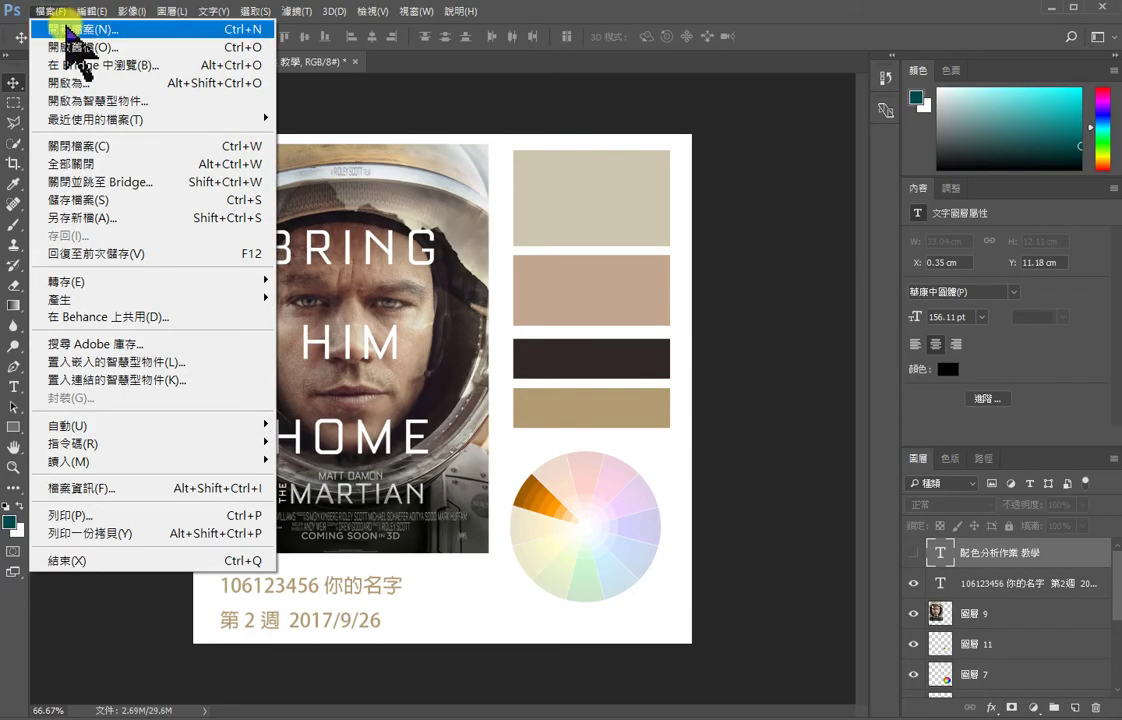
click(68, 30)
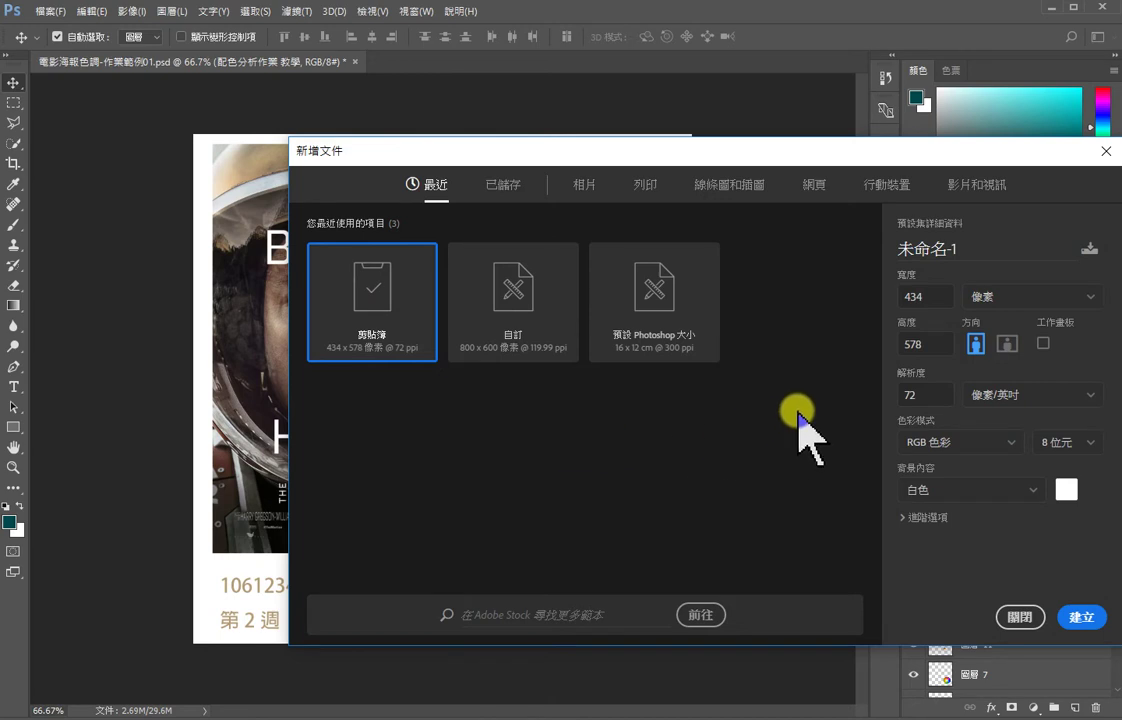
click(1090, 615)
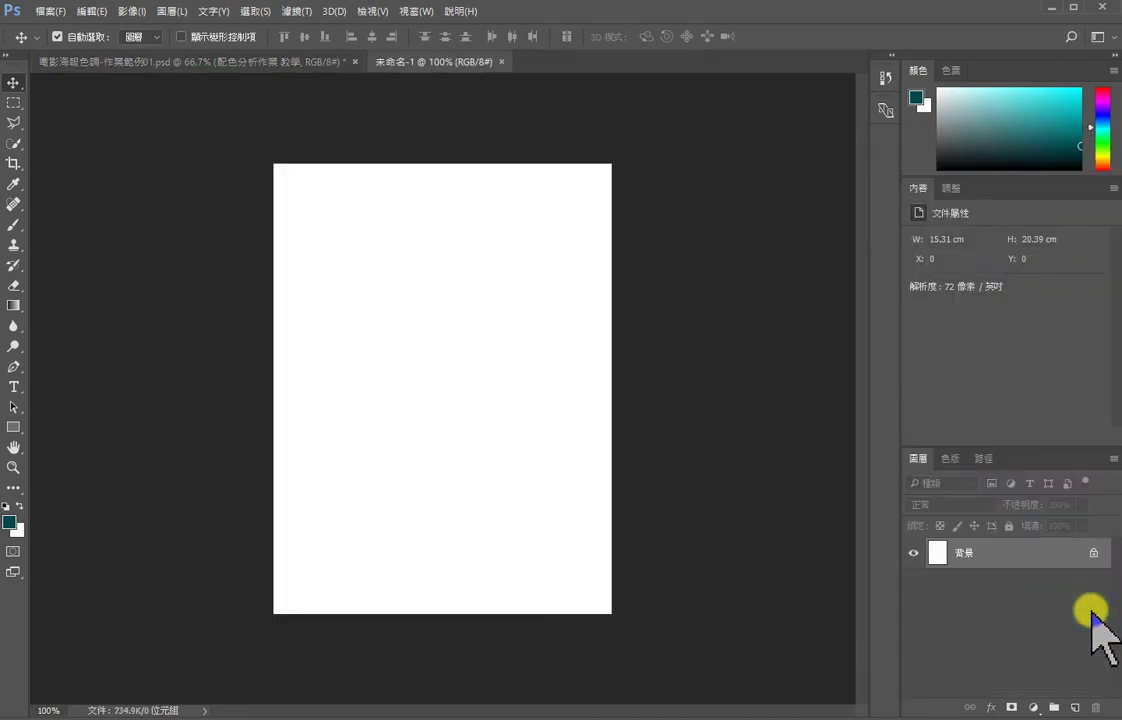
click(88, 12)
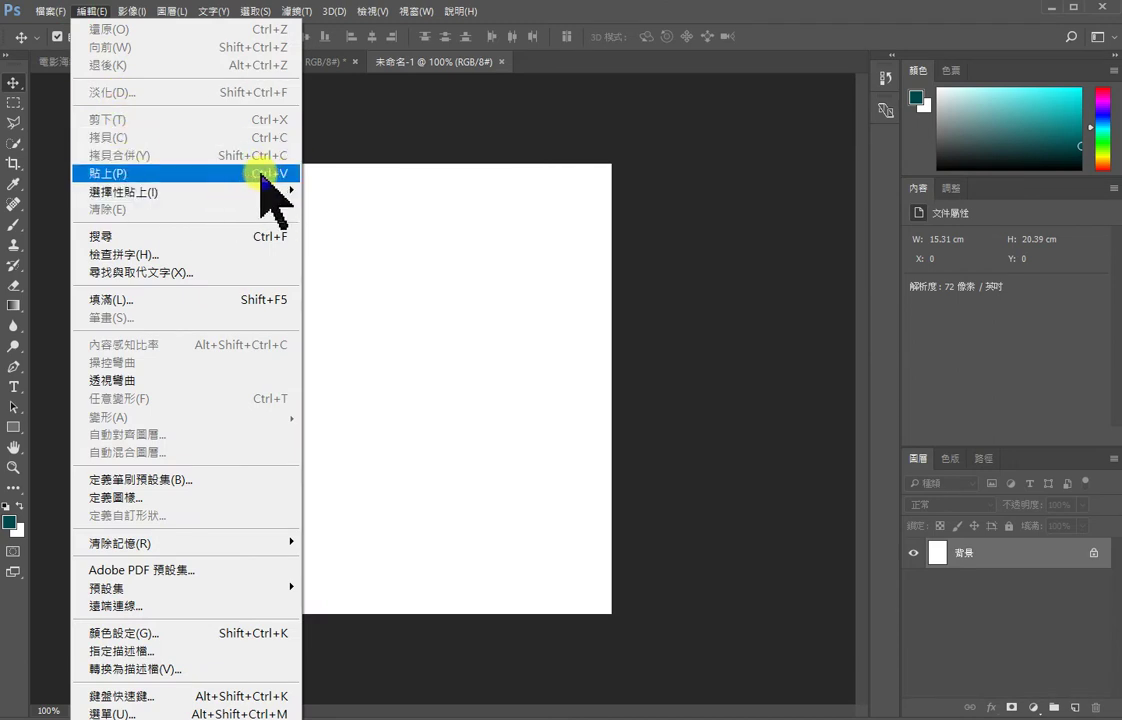
click(280, 174)
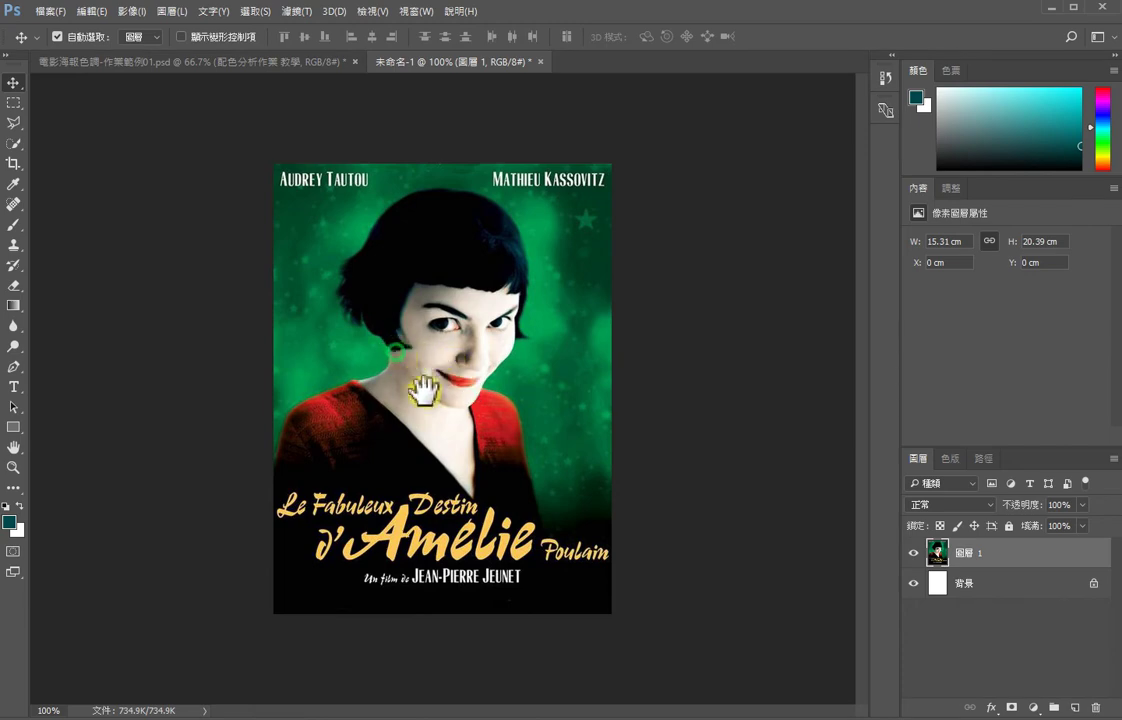
Step: Try shifting the poster layer sideways by about 4.55 cm and undo the move
drag(437, 380, 521, 340)
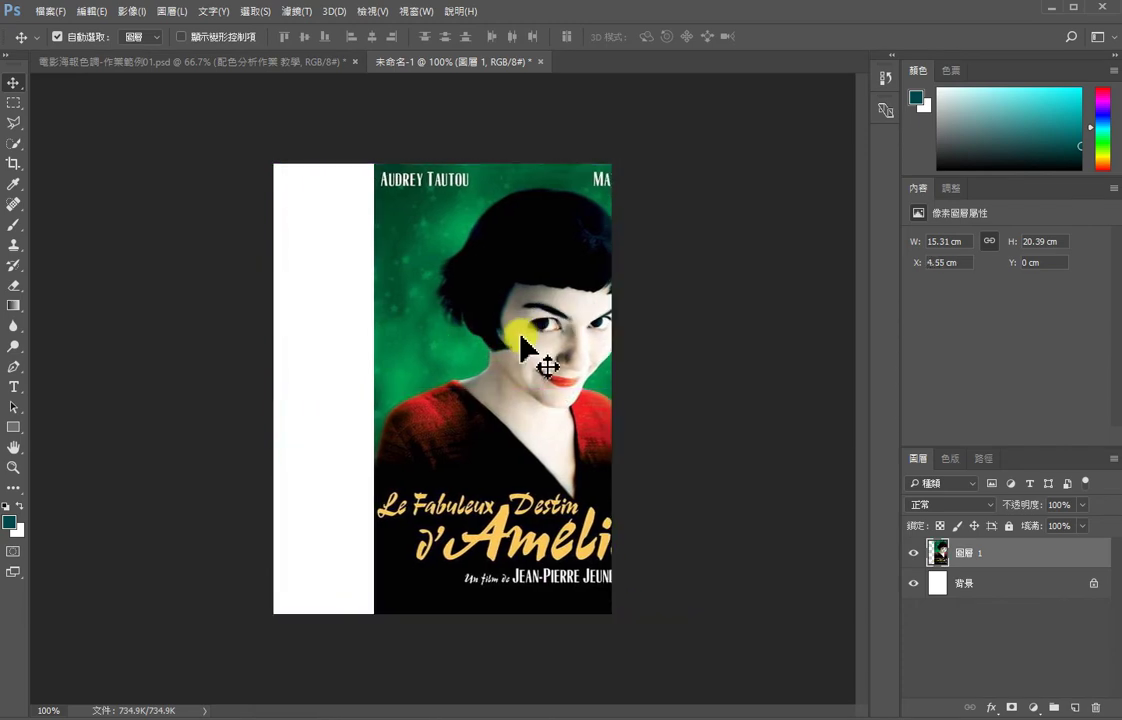
key(ctrl+z)
Step: Magnify the poster to 400% and look over its neckline, red sleeve and title lettering
key(z)
alt+click(457, 366)
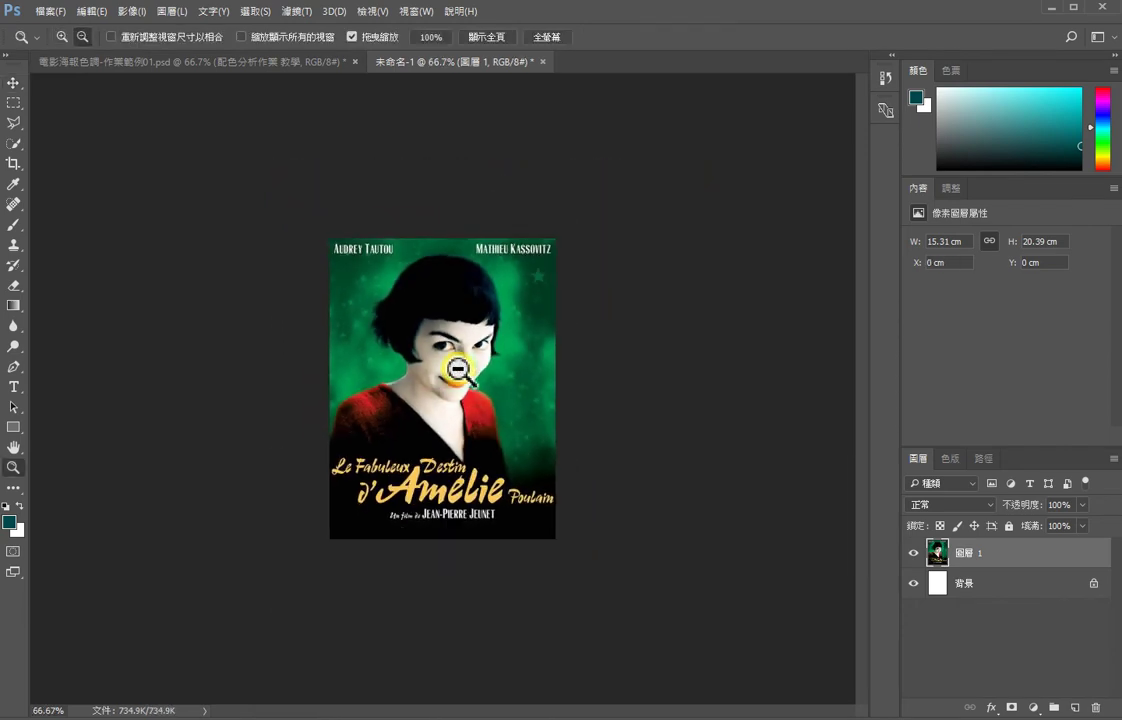
click(457, 366)
drag(458, 368, 545, 215)
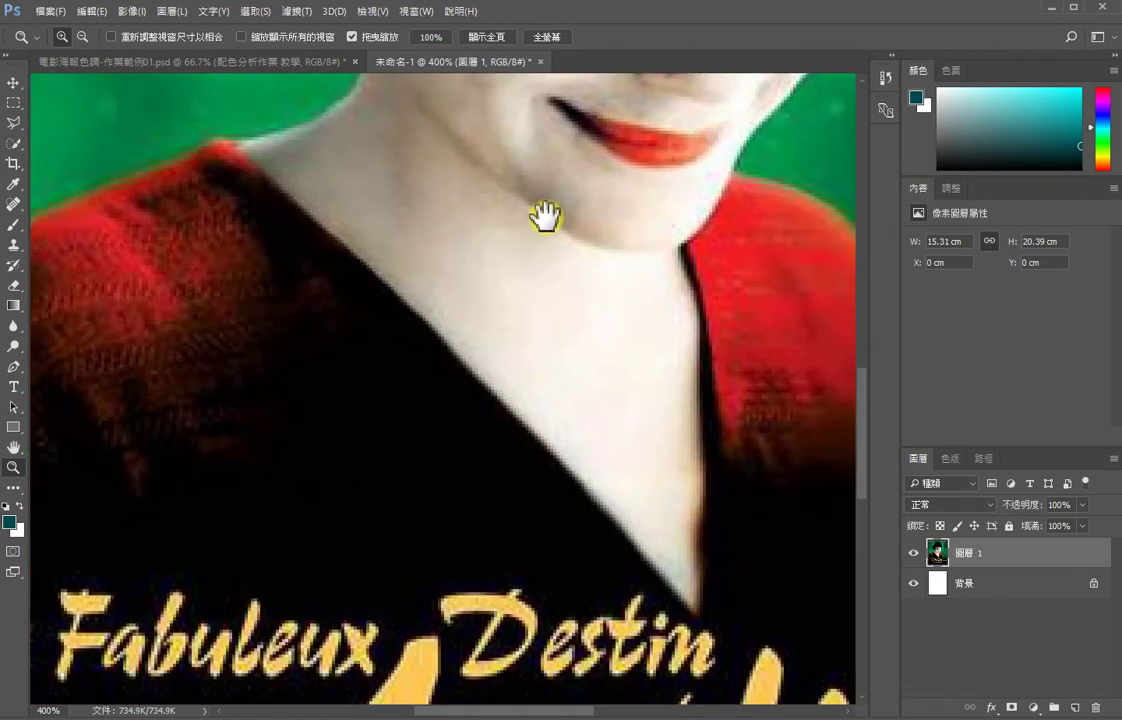
drag(469, 398, 487, 320)
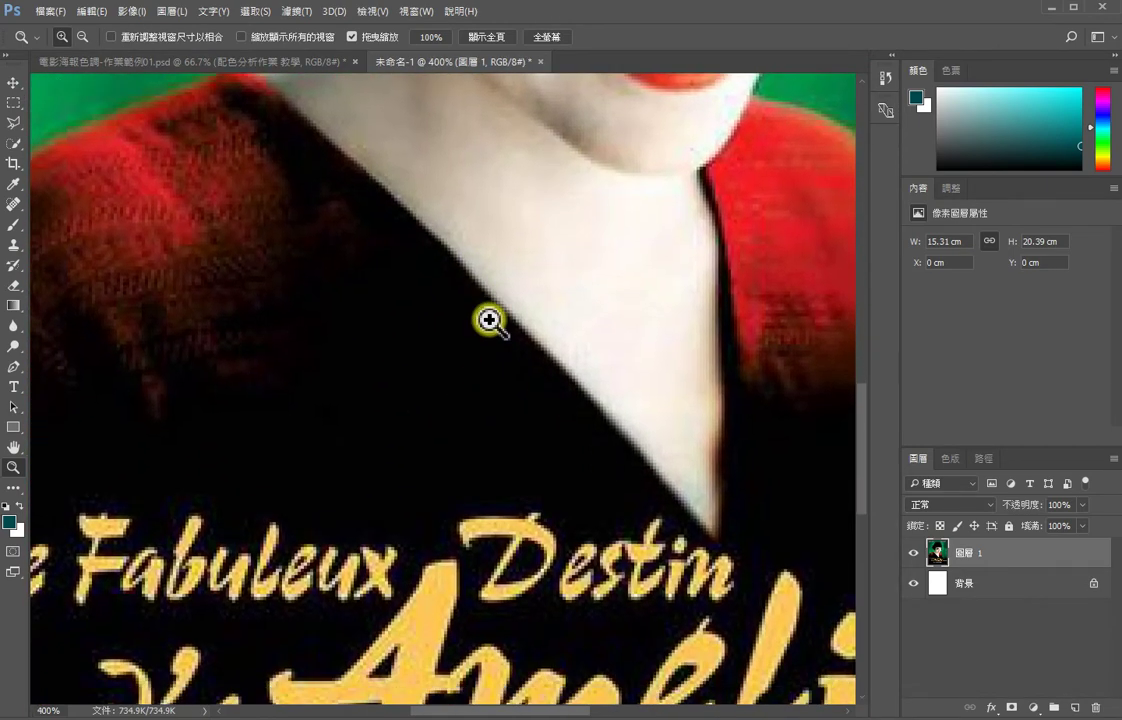
key(v)
drag(489, 319, 439, 246)
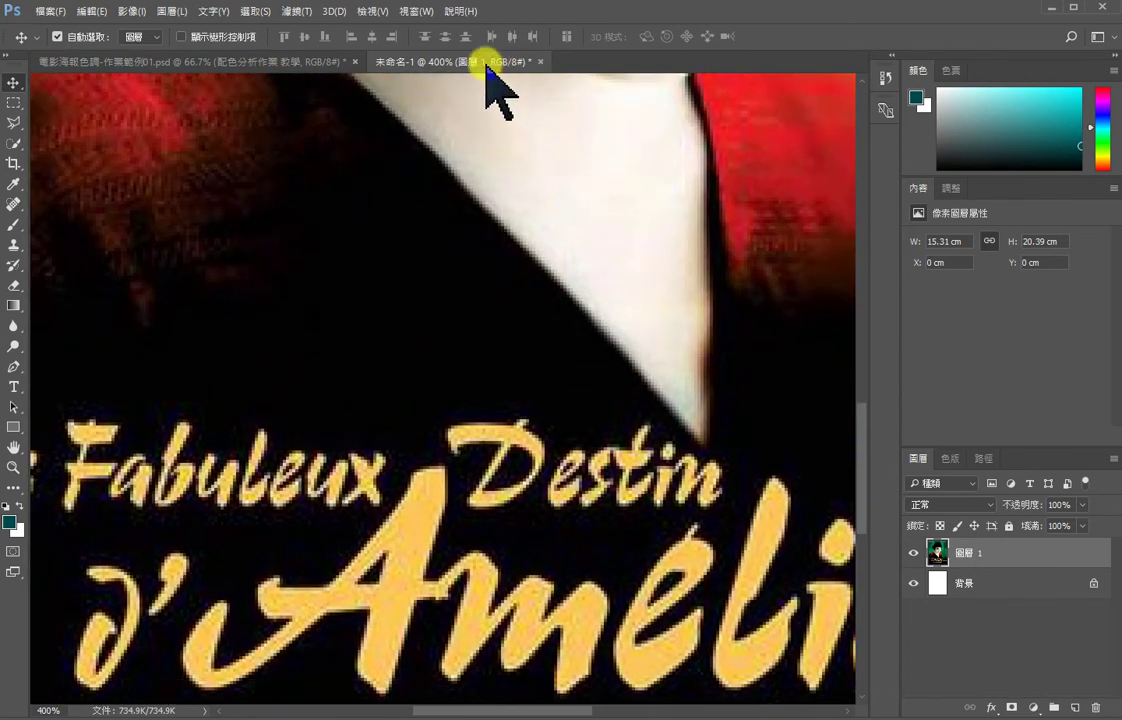
drag(476, 363, 651, 212)
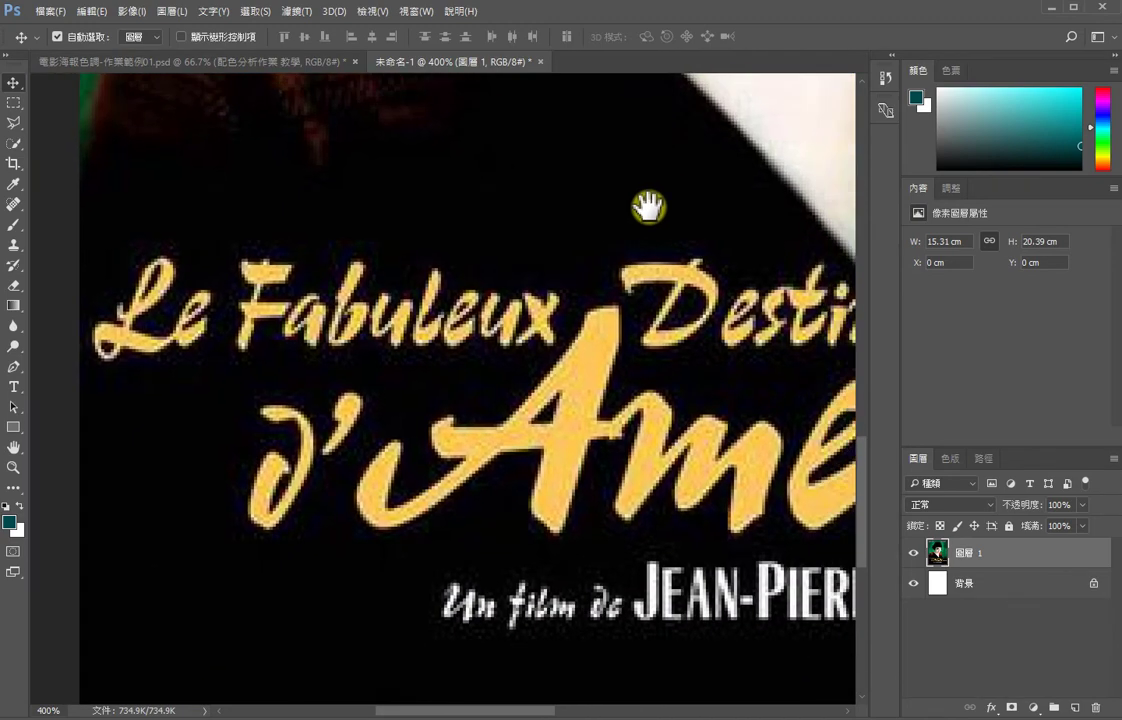
drag(613, 290, 588, 280)
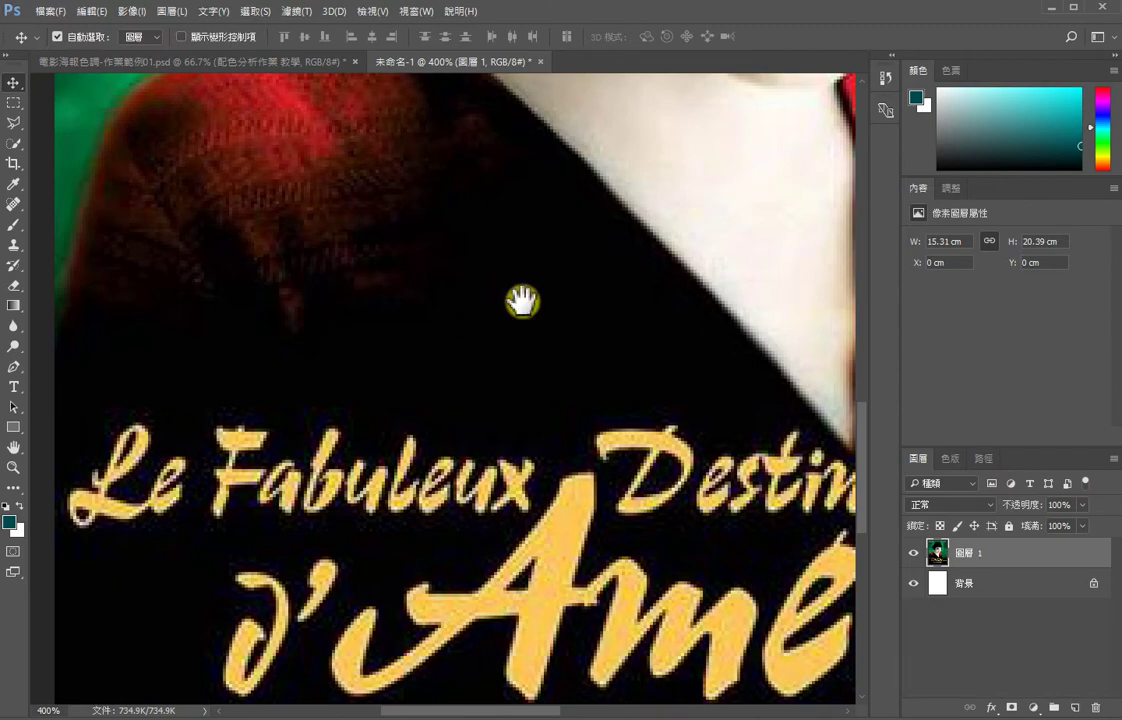
drag(566, 283, 701, 245)
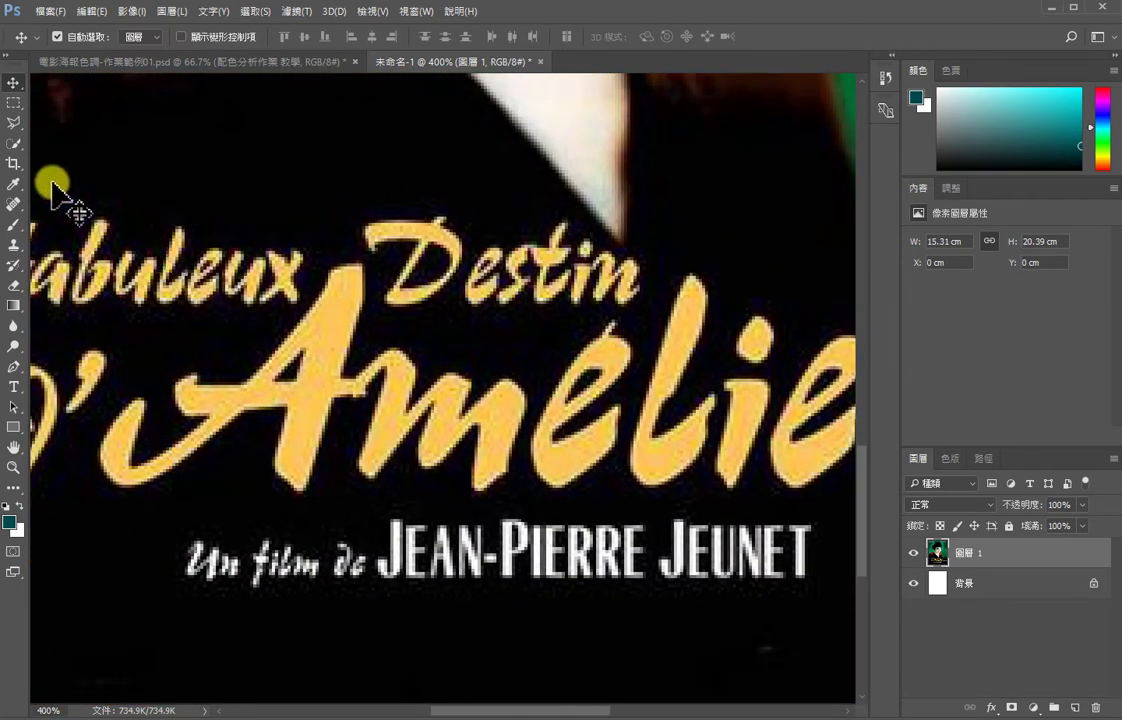
Step: Try out the Move tool by shifting the poster layer across the white background and returning it to X 0, Y 0
click(14, 85)
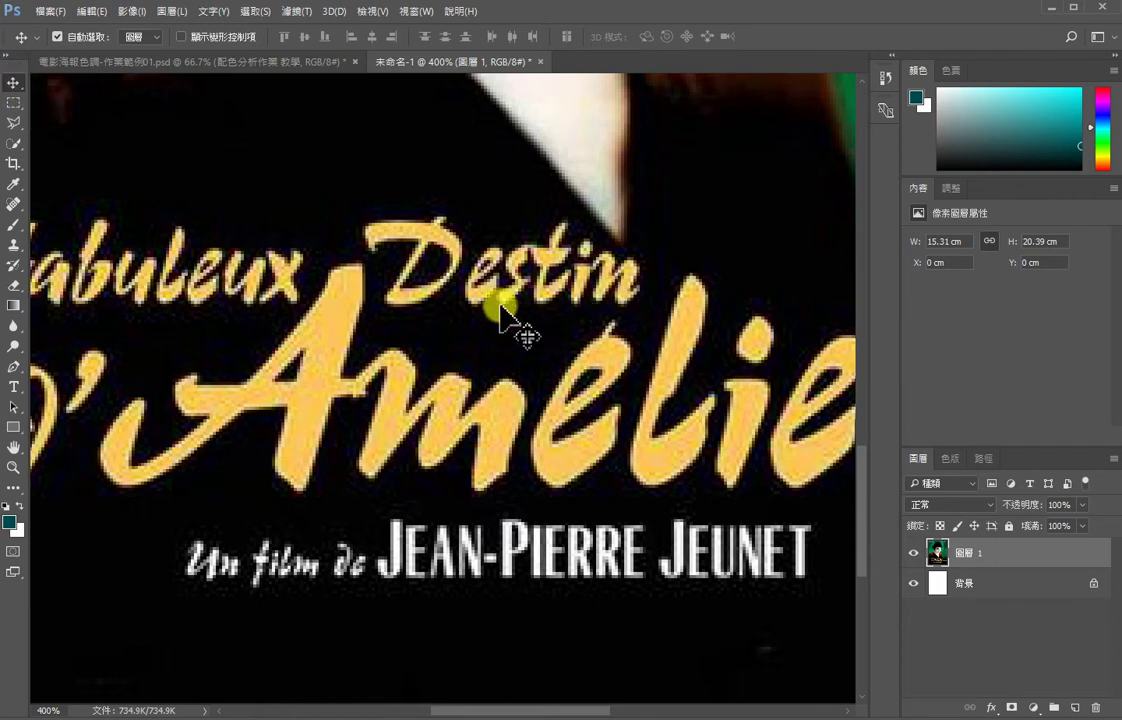
drag(338, 488, 764, 366)
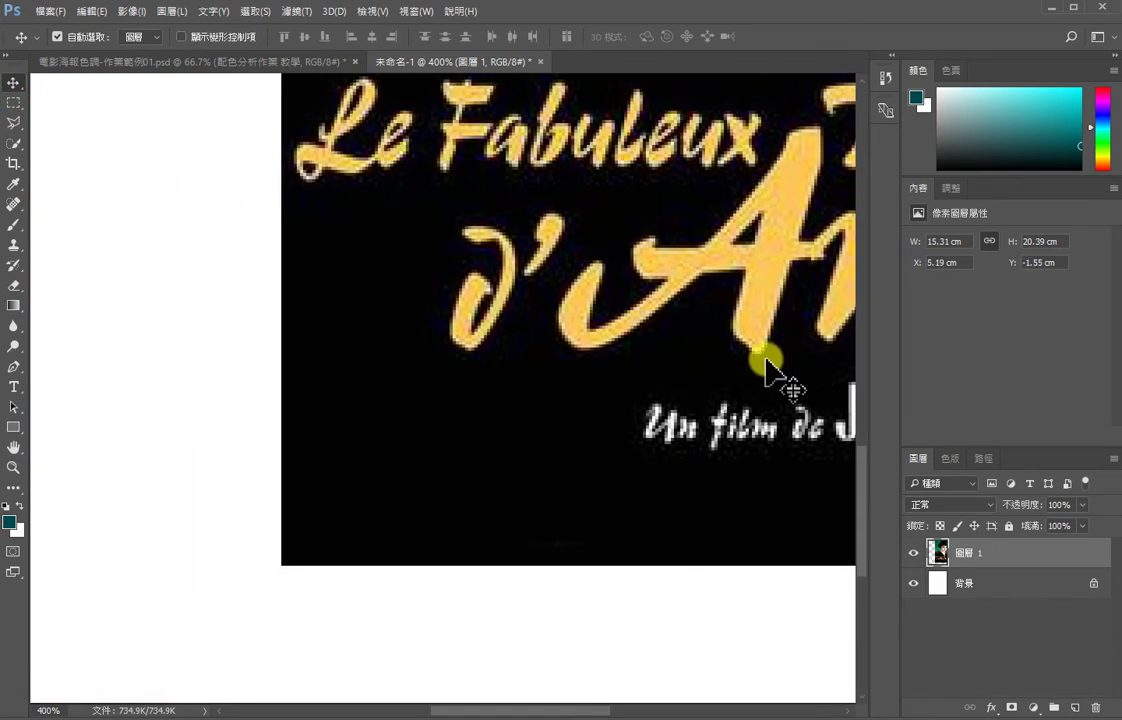
drag(297, 580, 625, 420)
drag(640, 320, 671, 295)
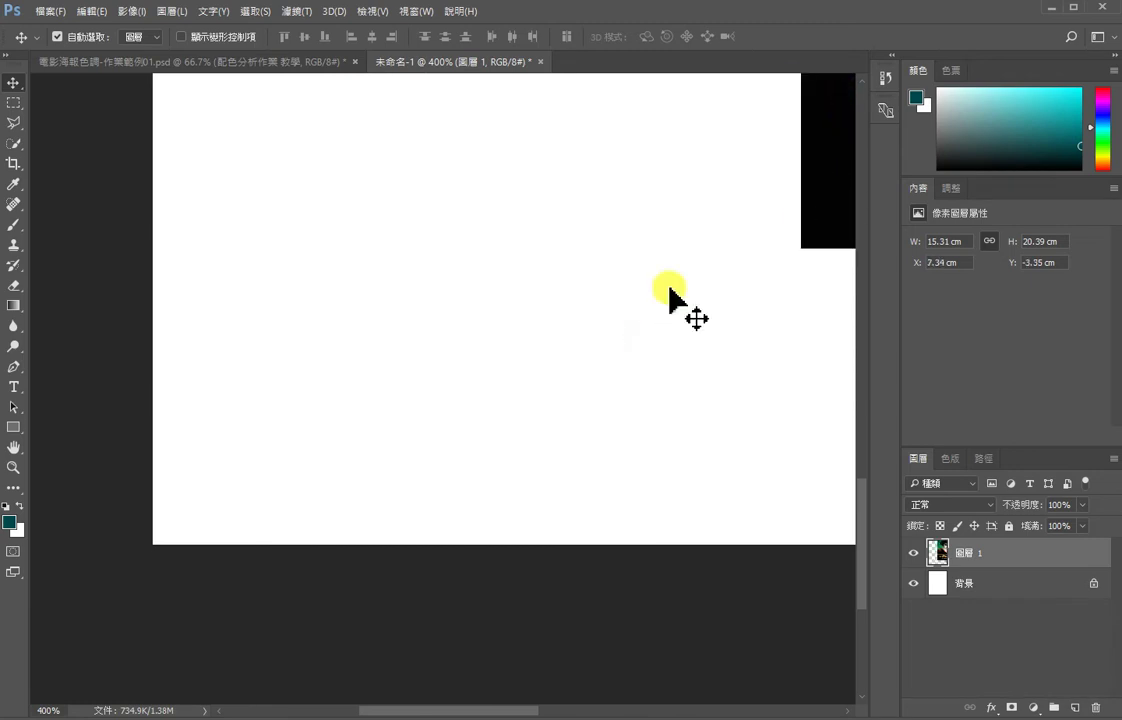
click(346, 408)
drag(848, 230, 483, 443)
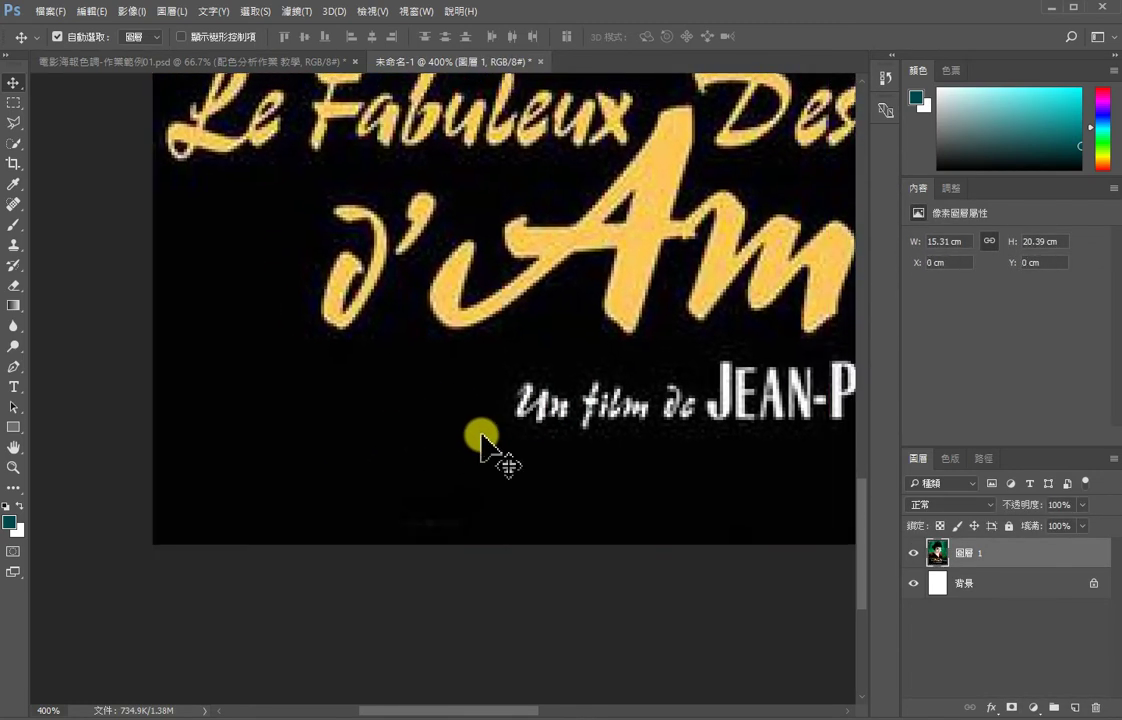
drag(620, 408, 583, 396)
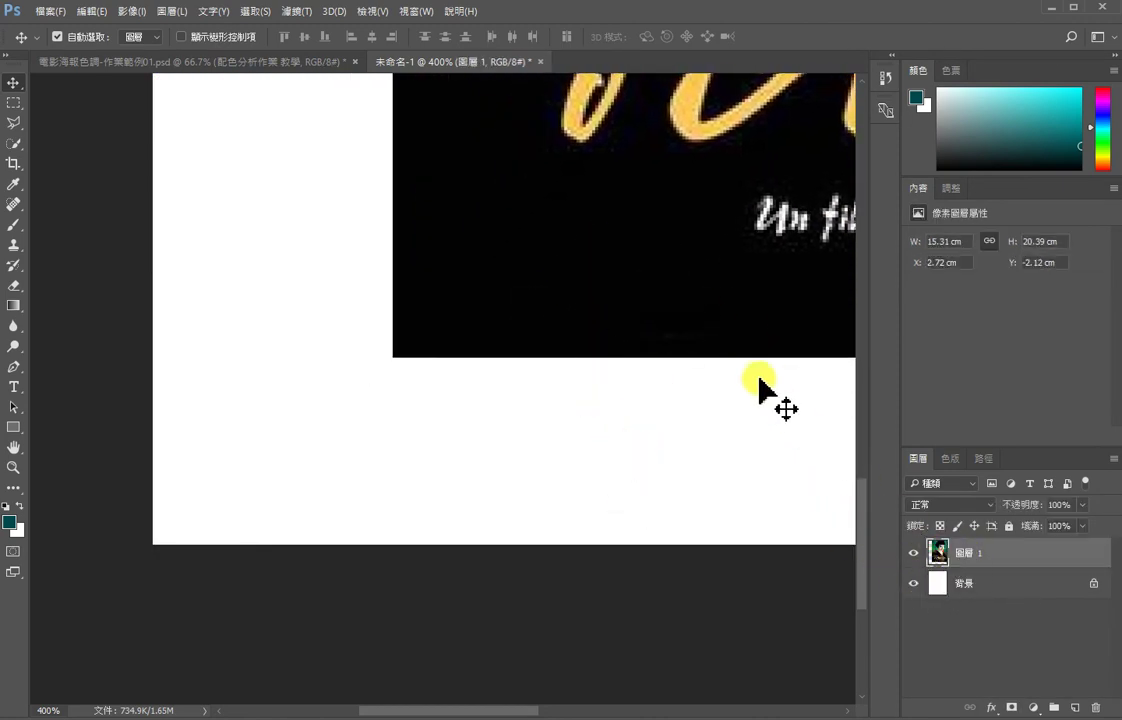
drag(648, 205, 450, 358)
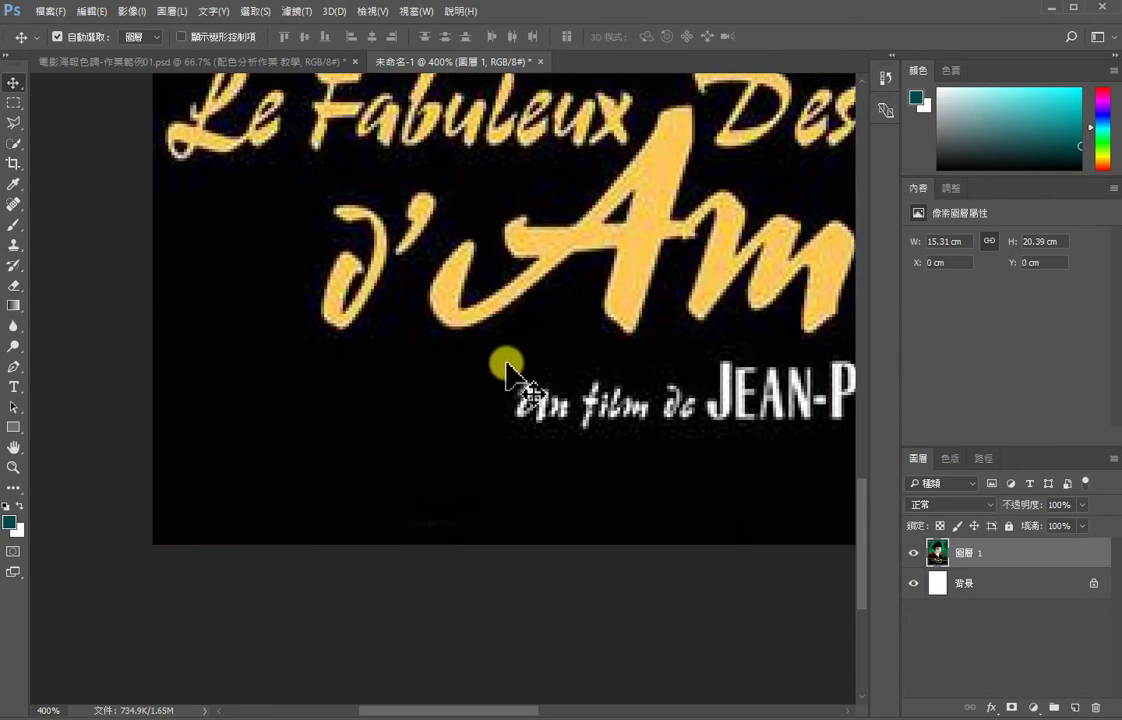
Step: Magnify the poster's title lettering to 600% with the Zoom tool and reduce the view to 25%
key(z)
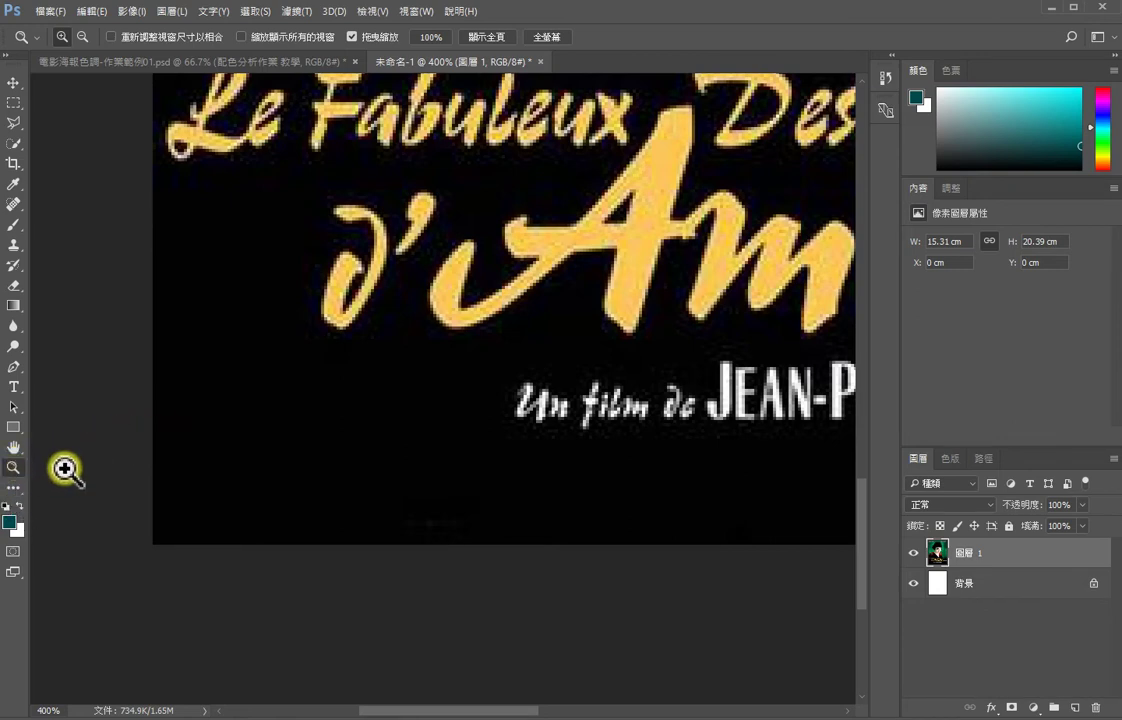
drag(608, 272, 651, 389)
click(560, 348)
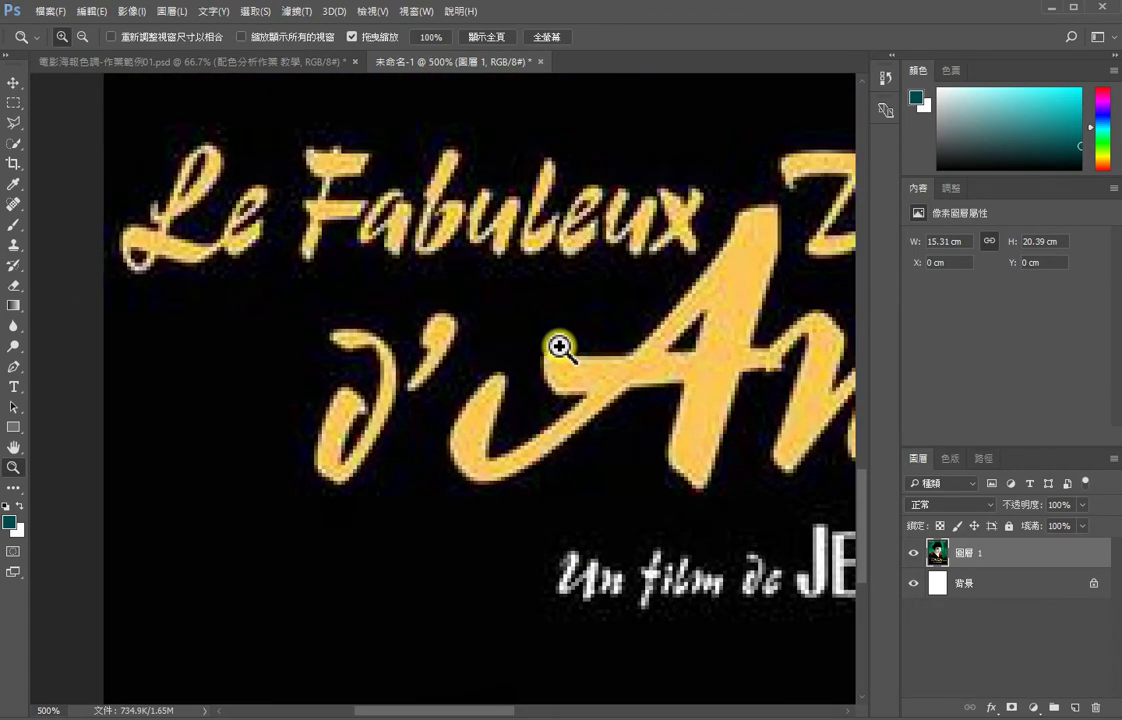
click(567, 349)
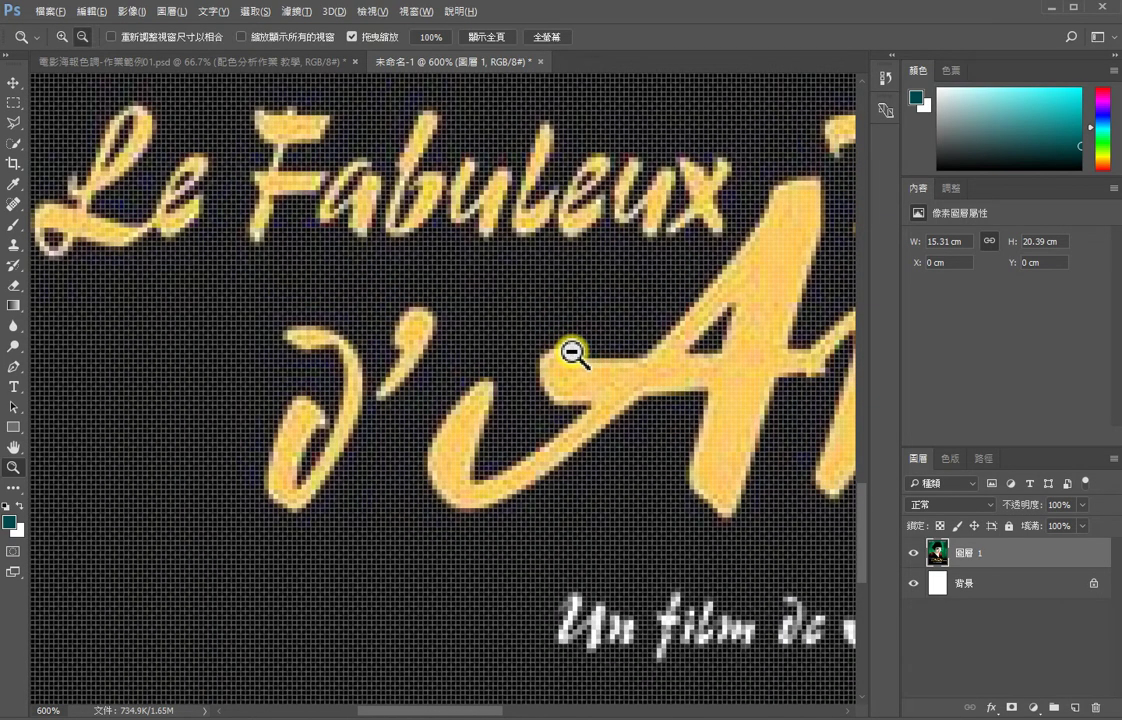
alt+click(572, 352)
alt+click(572, 352)
alt+click(572, 352)
alt+click(572, 352)
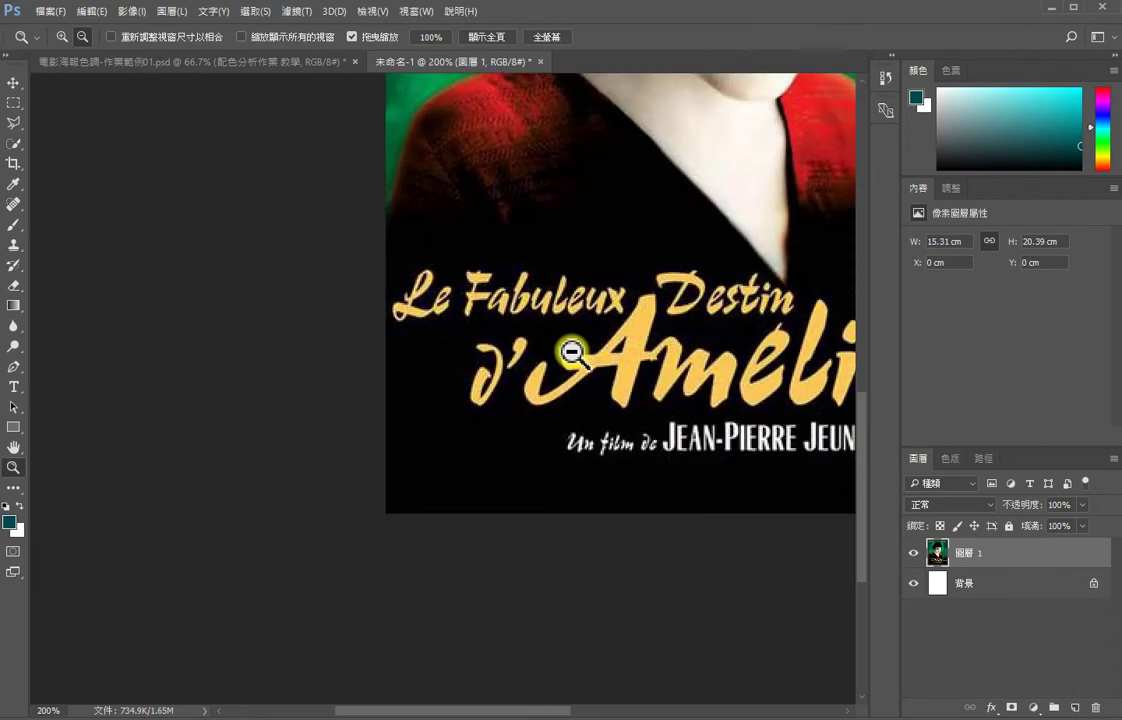
alt+click(572, 352)
alt+click(568, 353)
alt+click(496, 376)
alt+click(491, 372)
alt+click(491, 372)
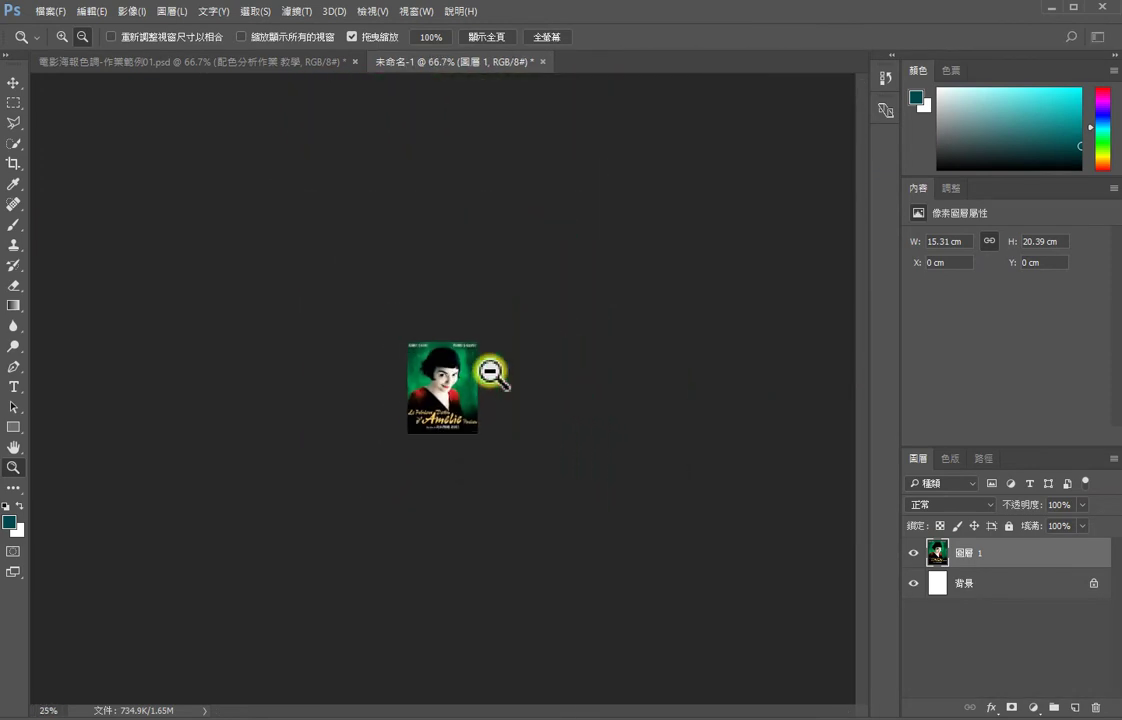
Step: Magnify the poster to about 105% and compare its canvas with the layout of the example document 電影海報色調-作業範例01.psd
drag(490, 373, 518, 491)
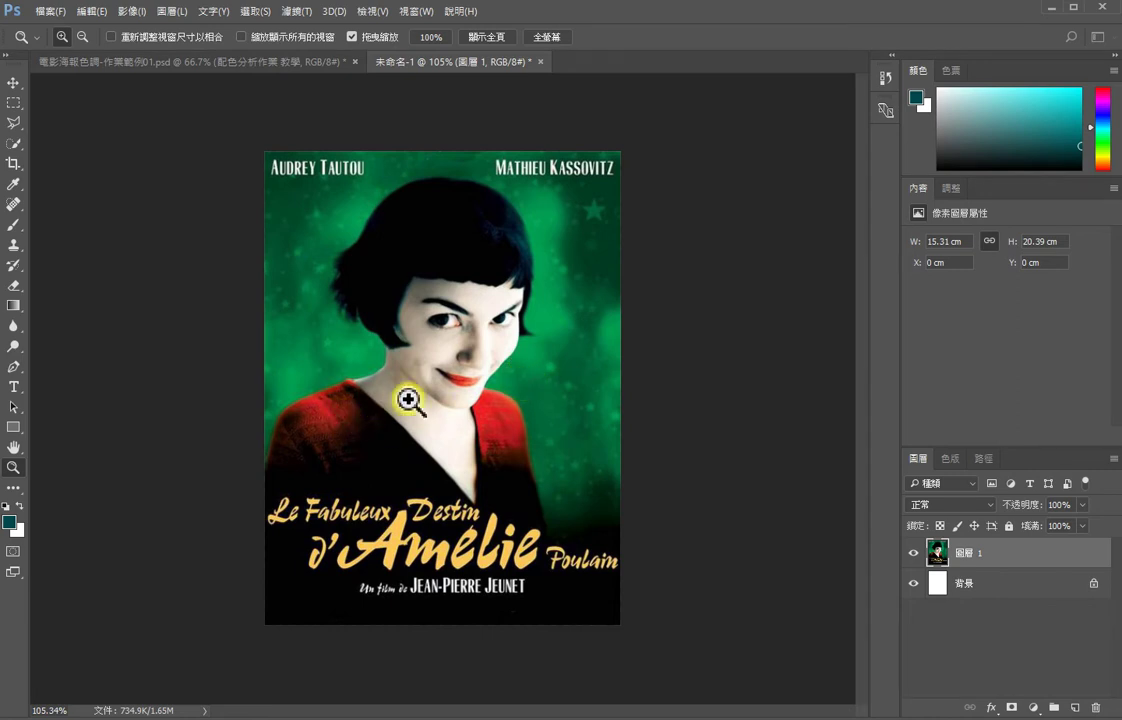
click(160, 61)
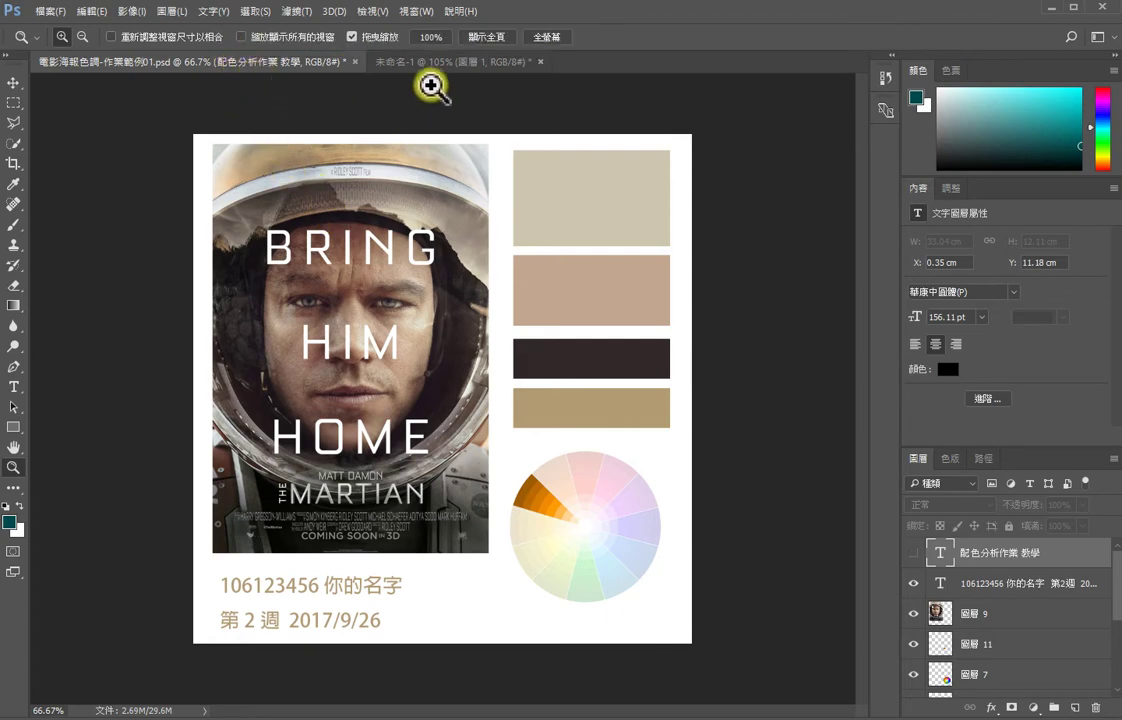
click(445, 62)
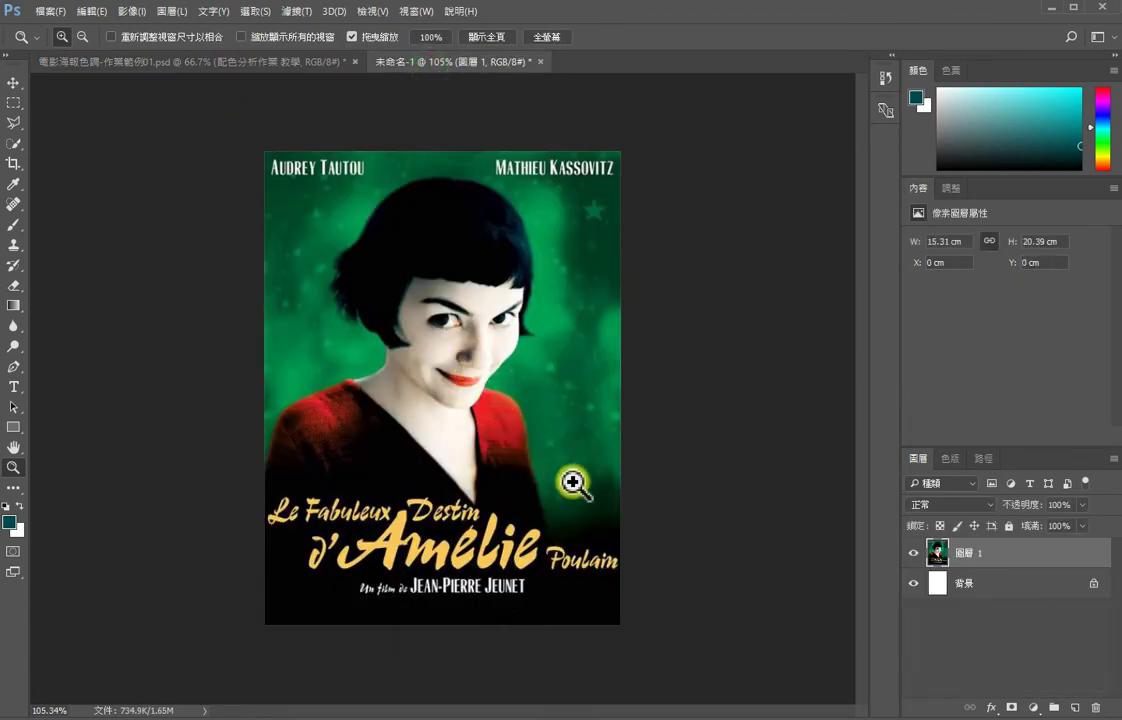
drag(576, 477, 543, 447)
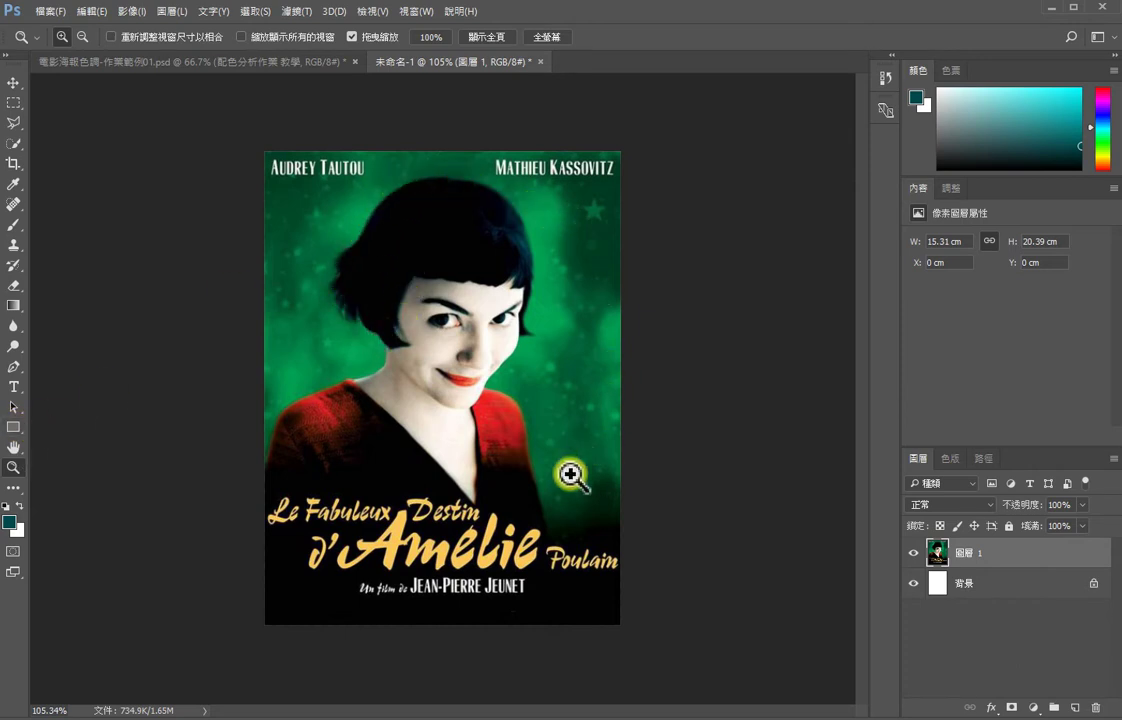
Step: Extend the canvas with the Crop tool, adding white space about half the poster's width to its right and a narrower strip below
key(v)
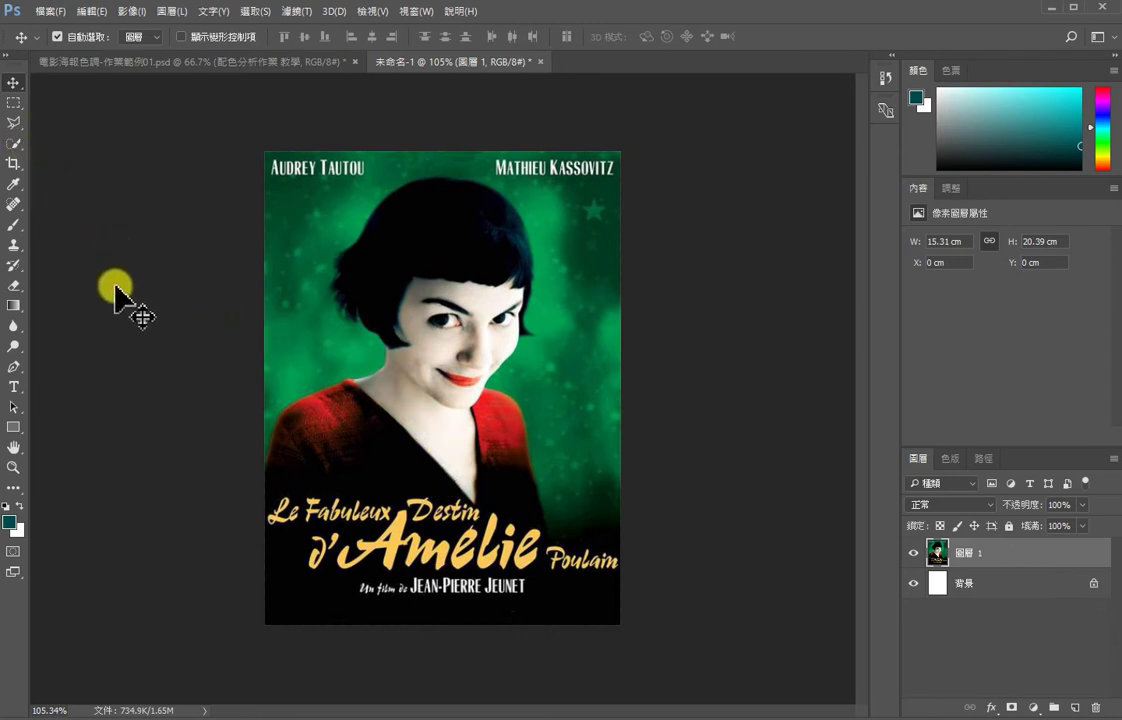
key(c)
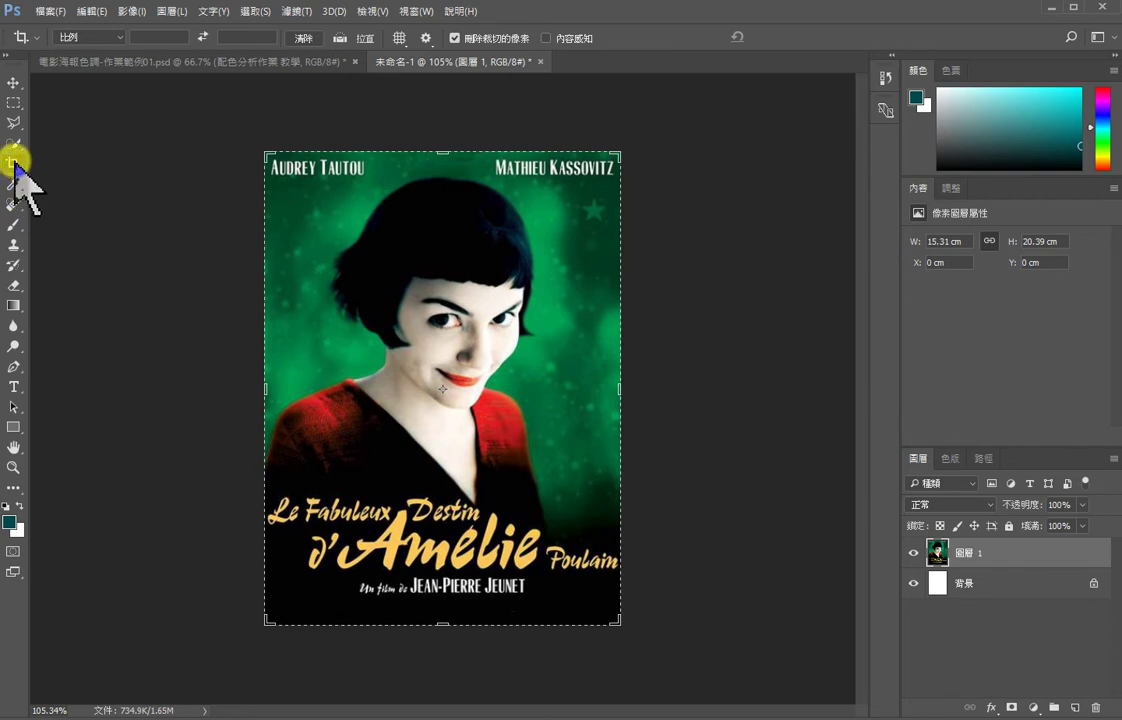
click(13, 82)
click(15, 162)
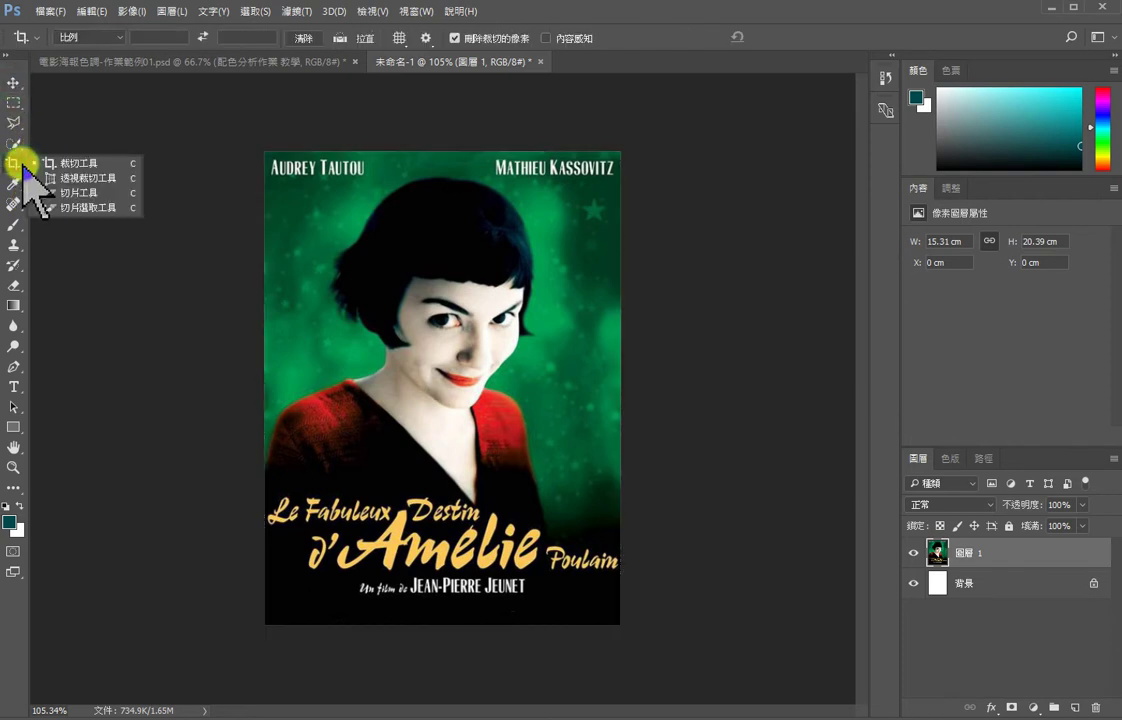
click(55, 163)
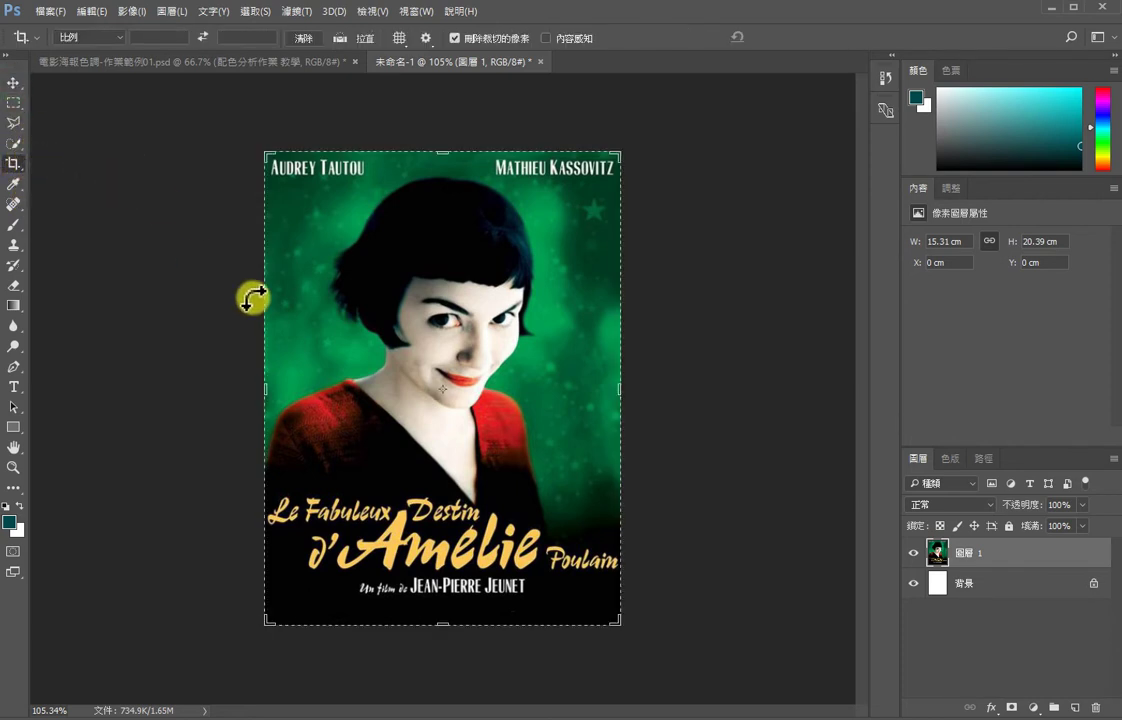
drag(613, 622, 708, 580)
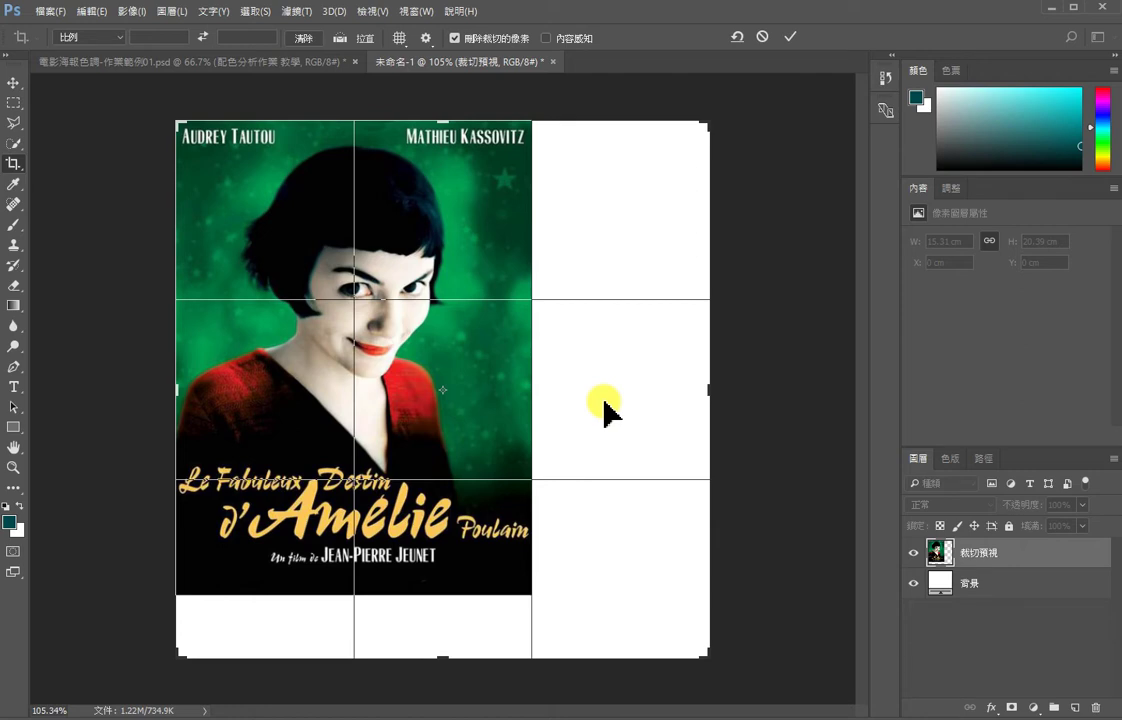
key(Return)
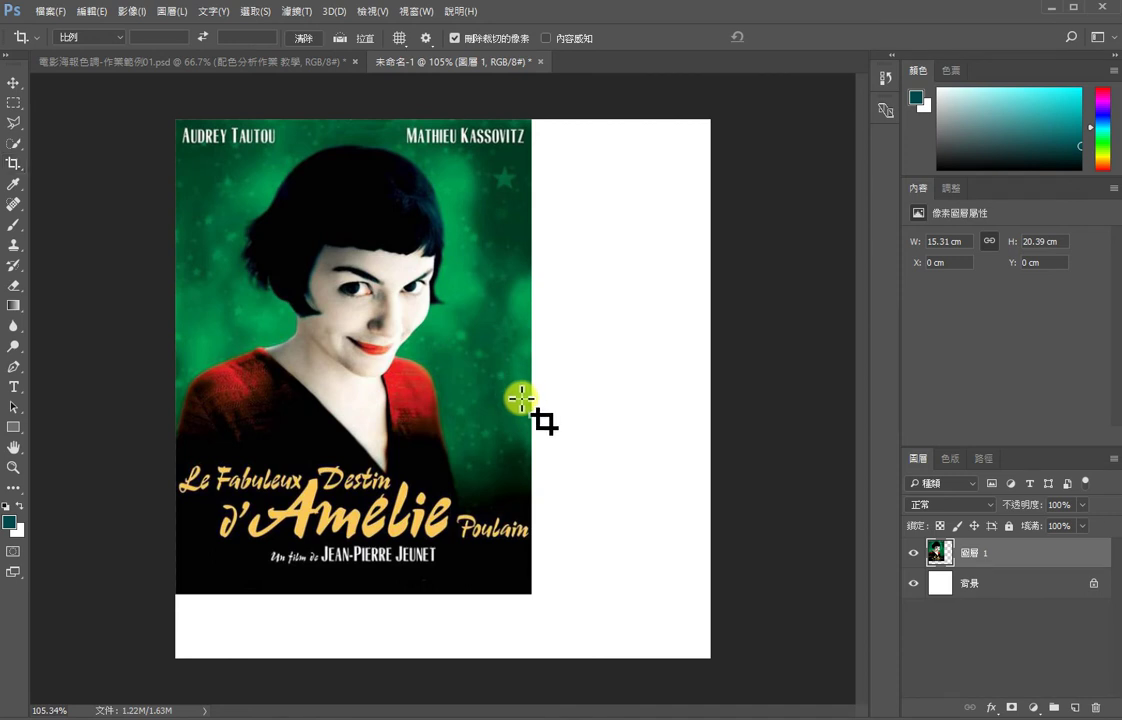
Step: Duplicate the poster layer 圖層 1 within the same document, keeping the name 圖層 1 拷貝
key(v)
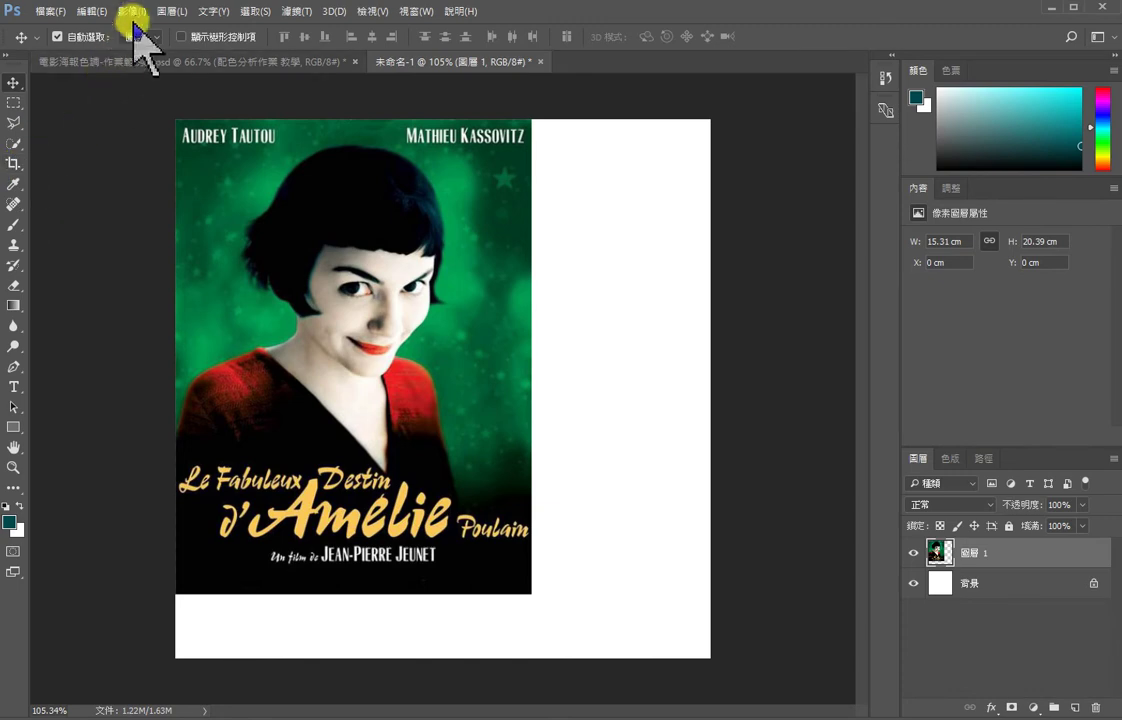
click(165, 12)
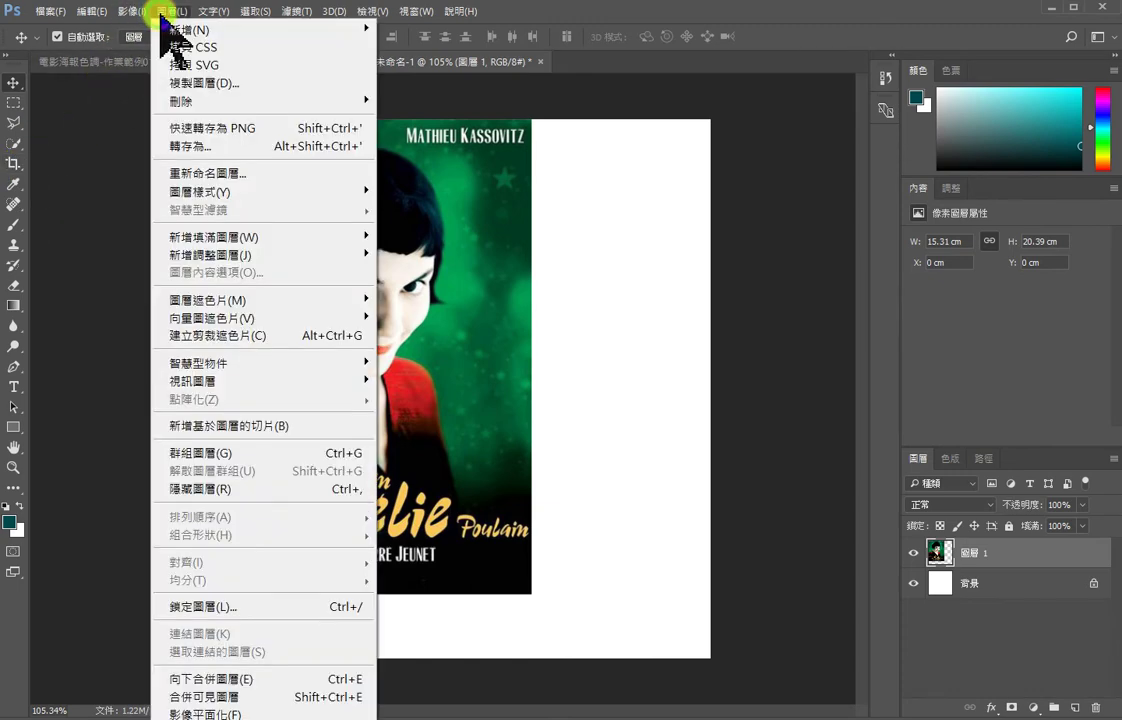
click(216, 84)
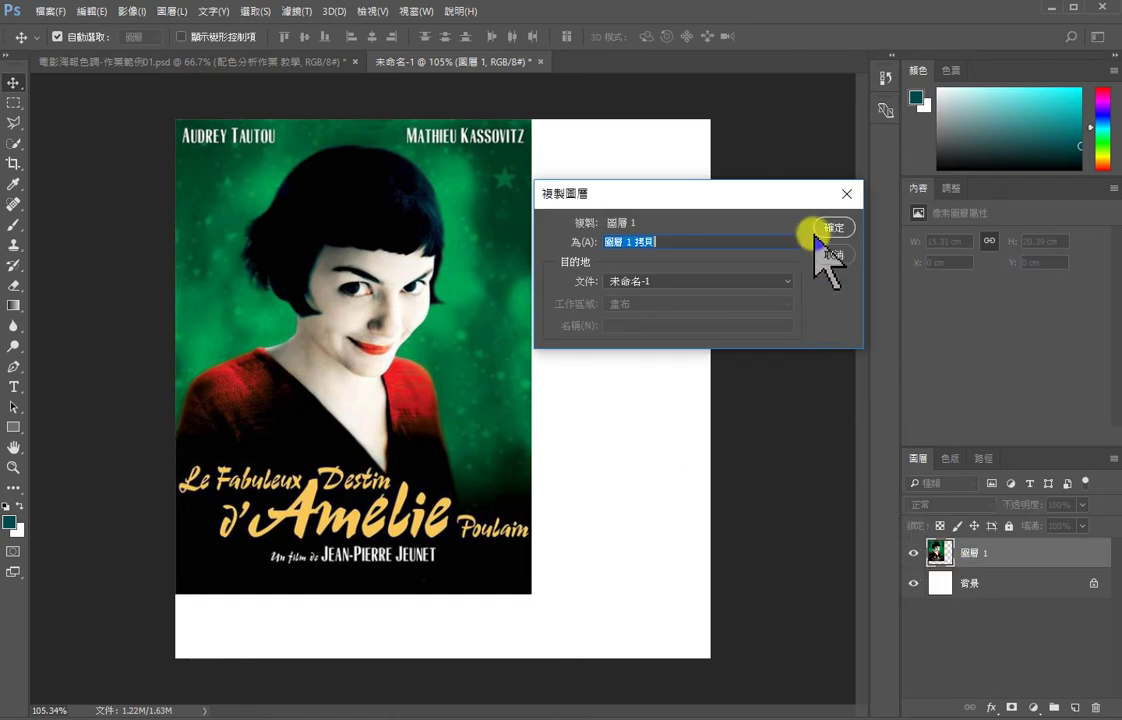
click(826, 229)
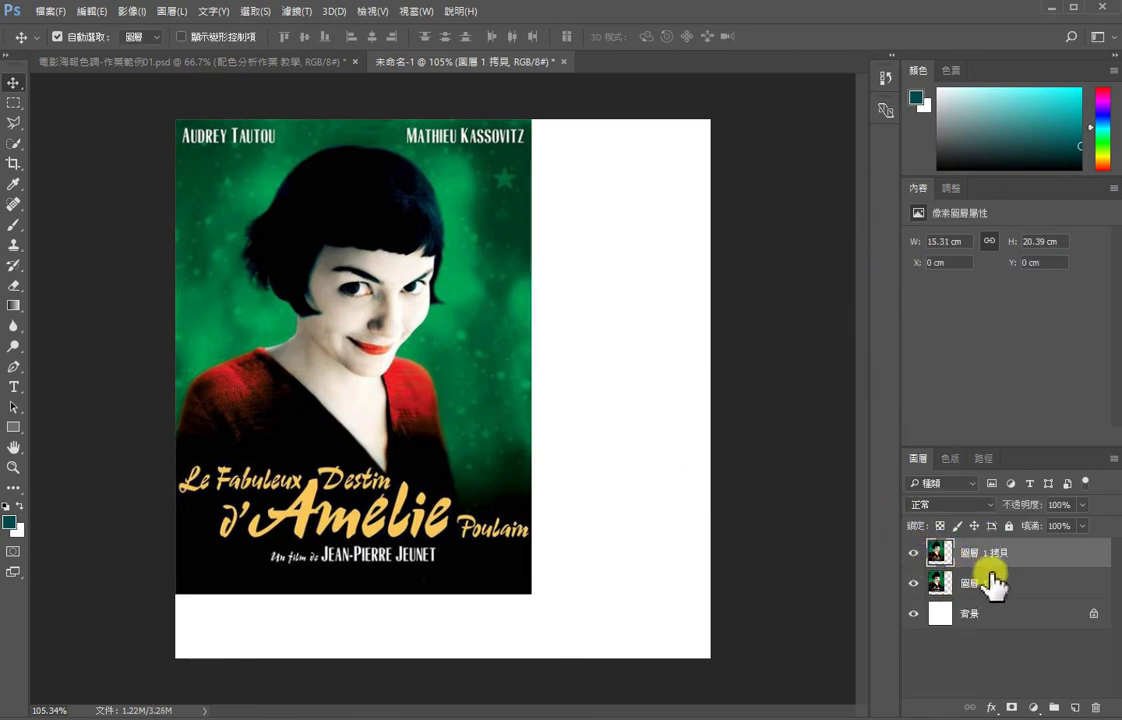
key(Delete)
key(ctrl+j)
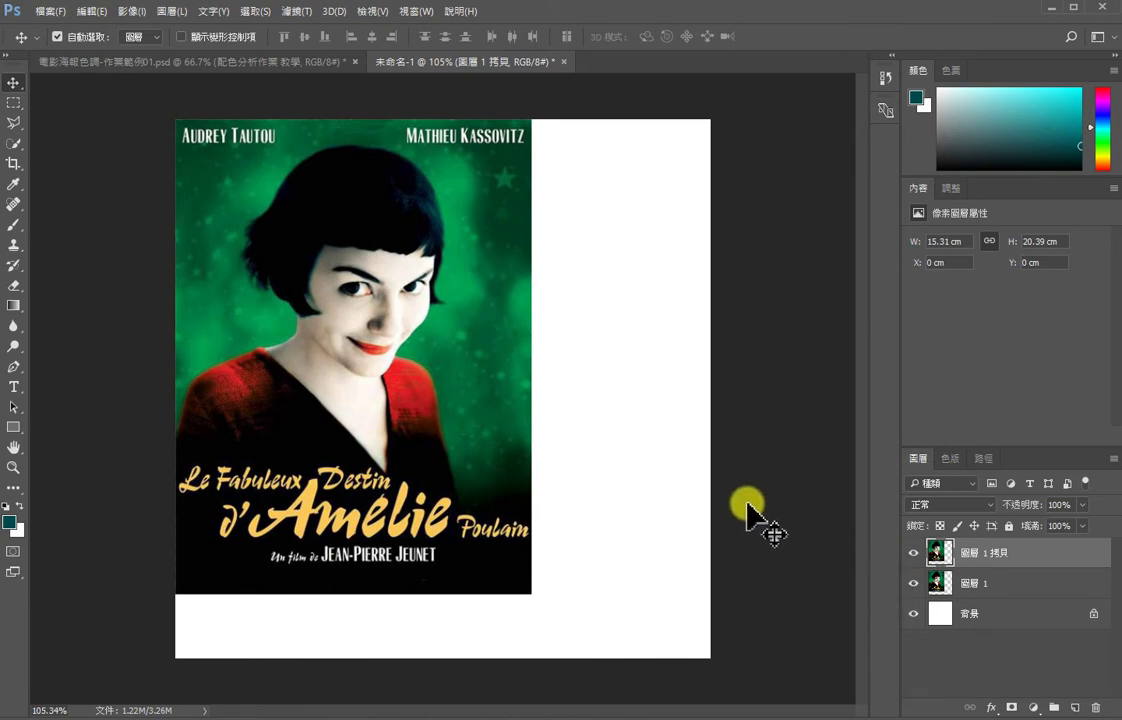
Step: Apply the Crystallize filter with a cell size of 14 to the poster copy and compare it with the original layer
click(296, 14)
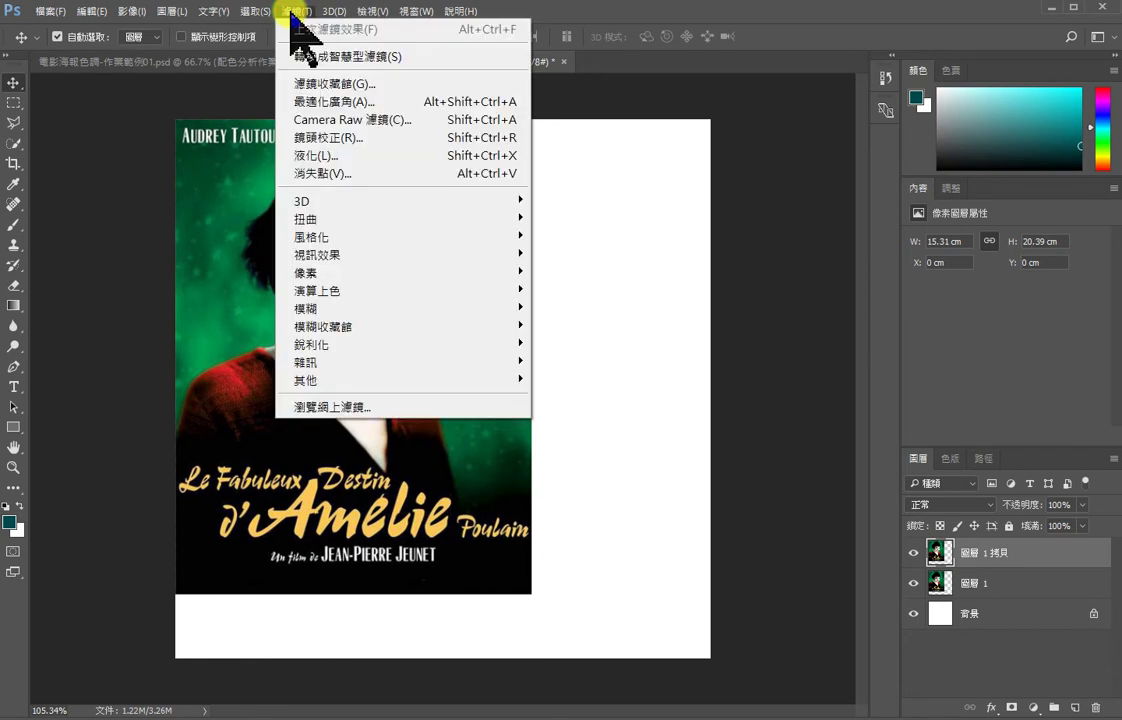
mouse_move(333, 219)
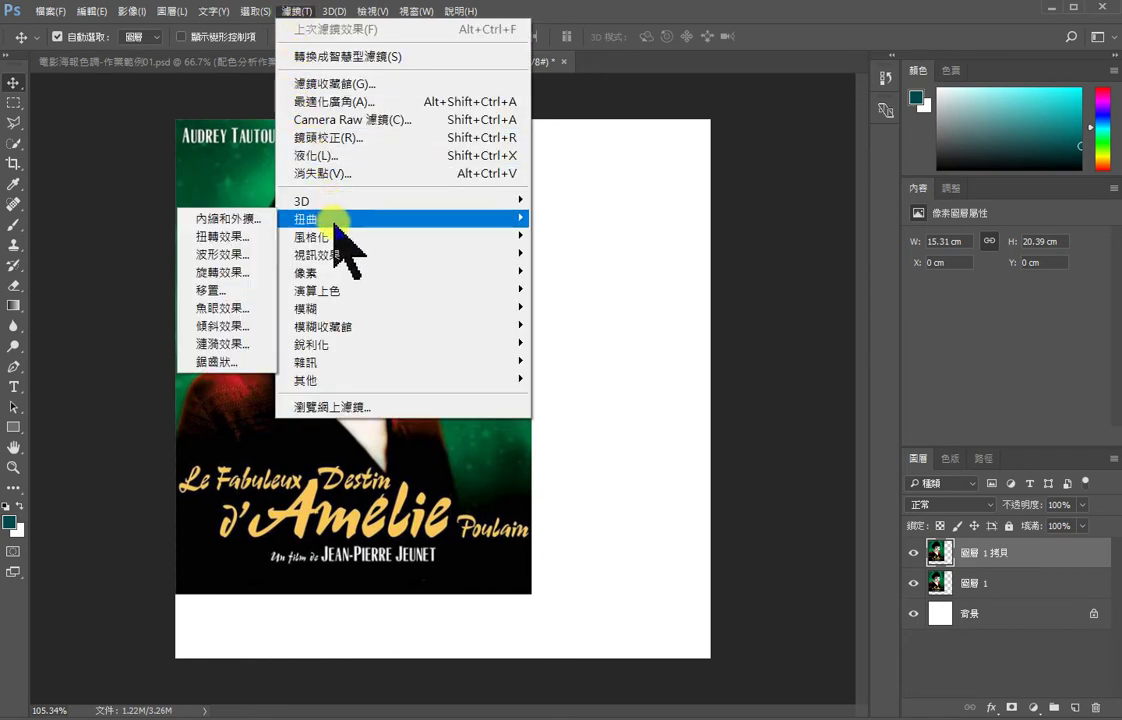
mouse_move(347, 271)
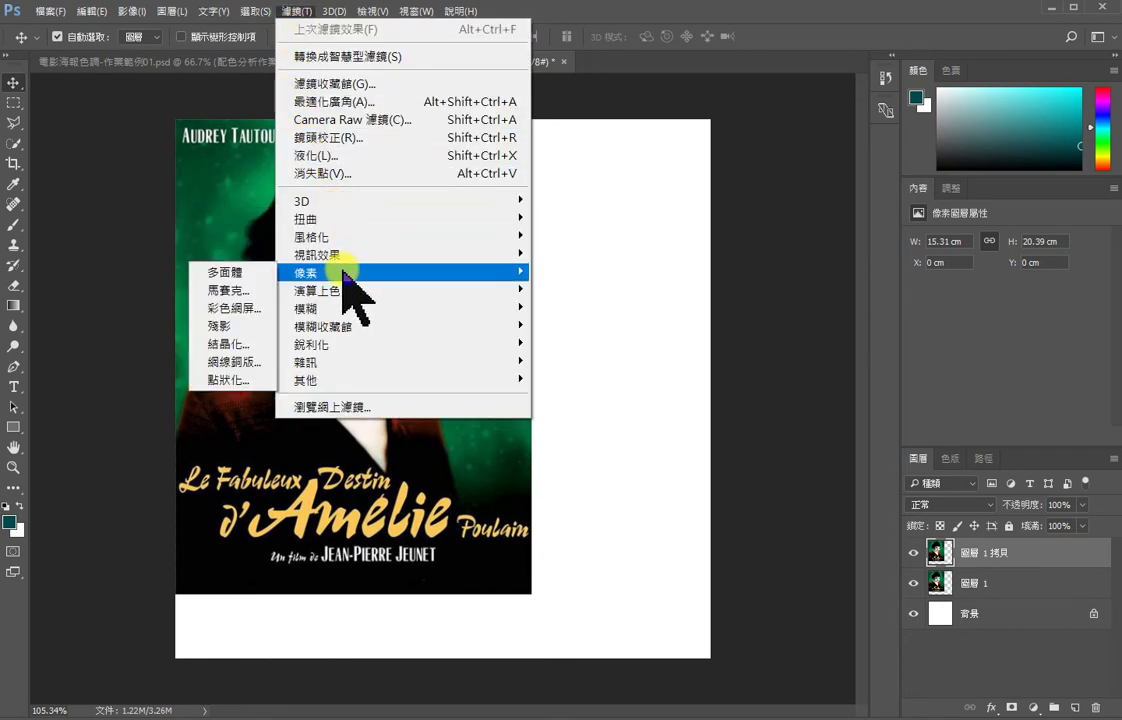
click(226, 344)
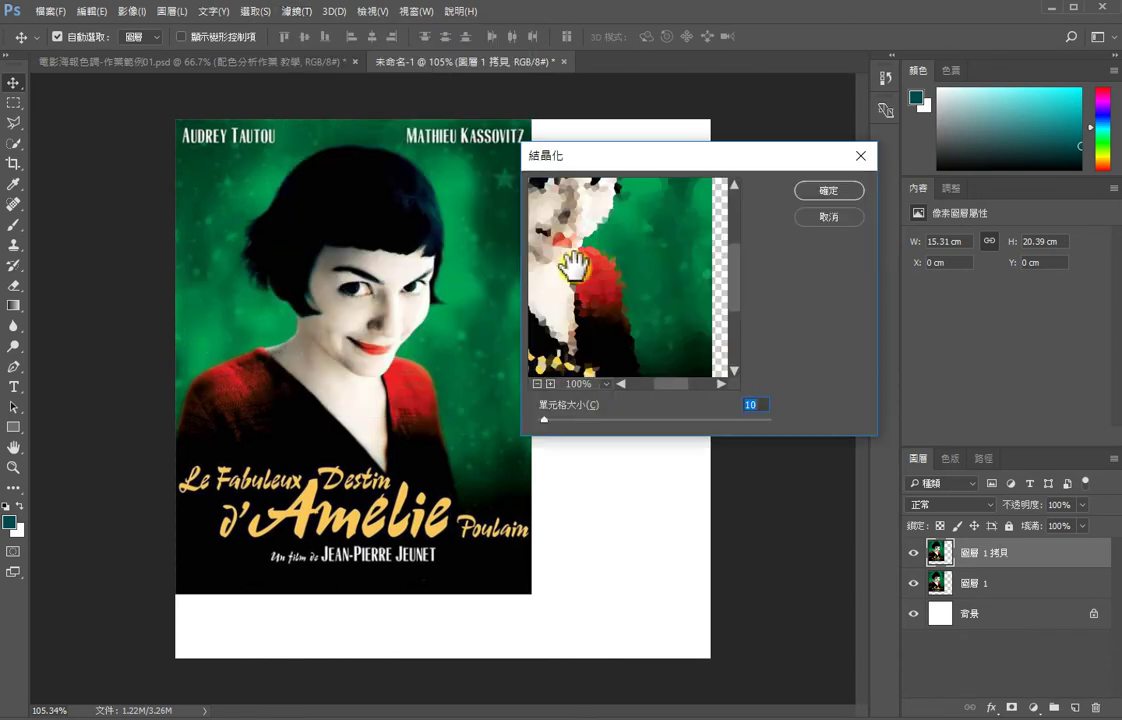
drag(573, 265, 618, 310)
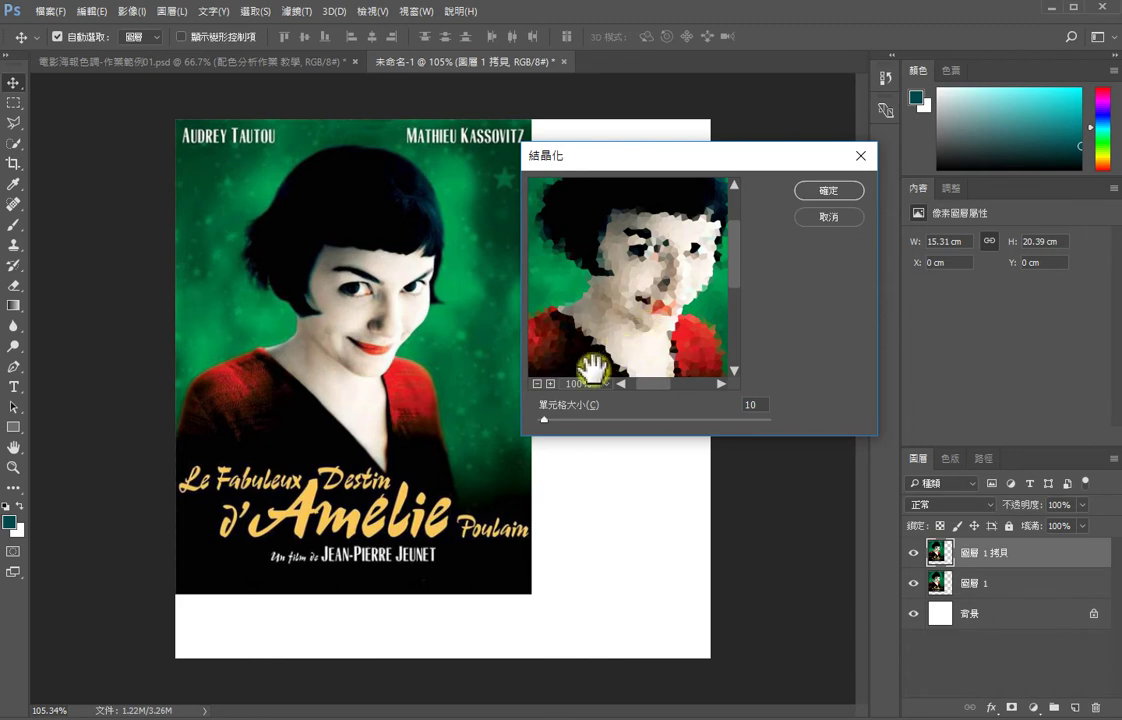
drag(549, 420, 546, 426)
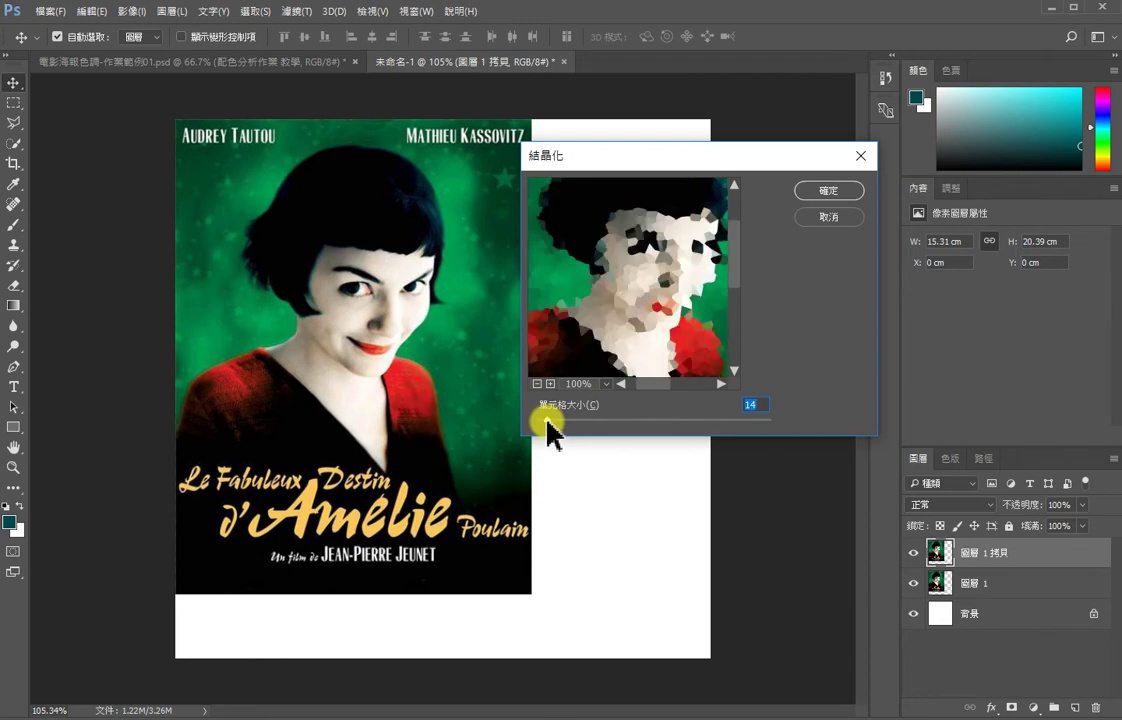
click(813, 194)
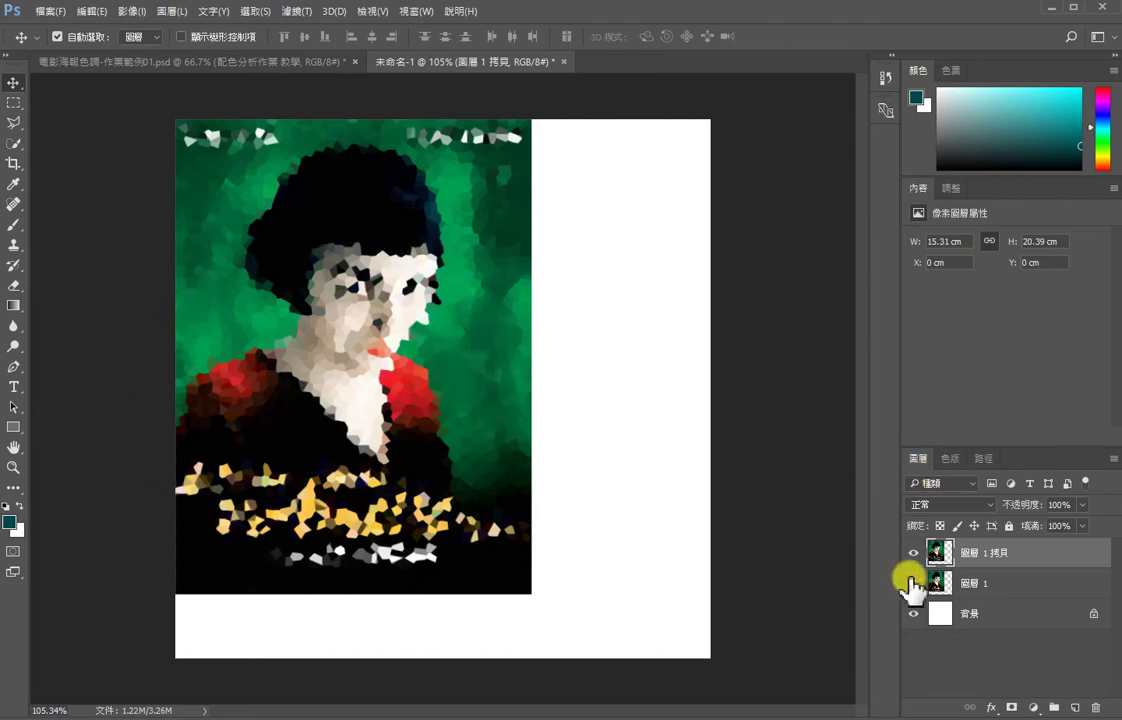
click(913, 552)
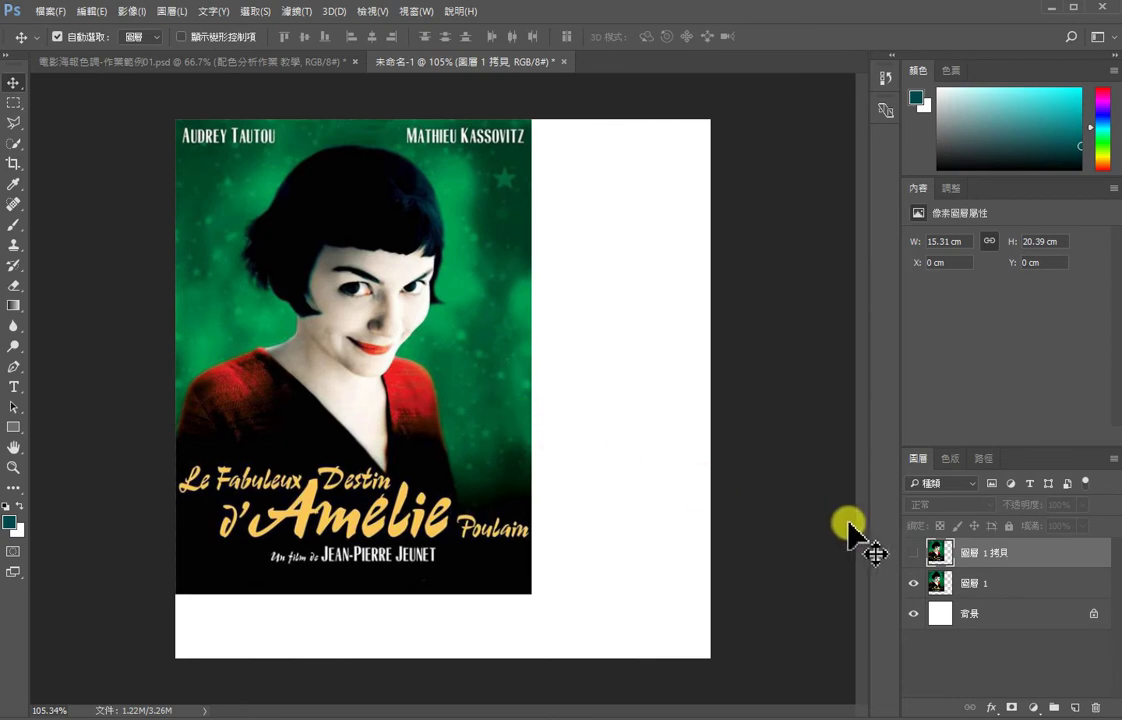
click(911, 552)
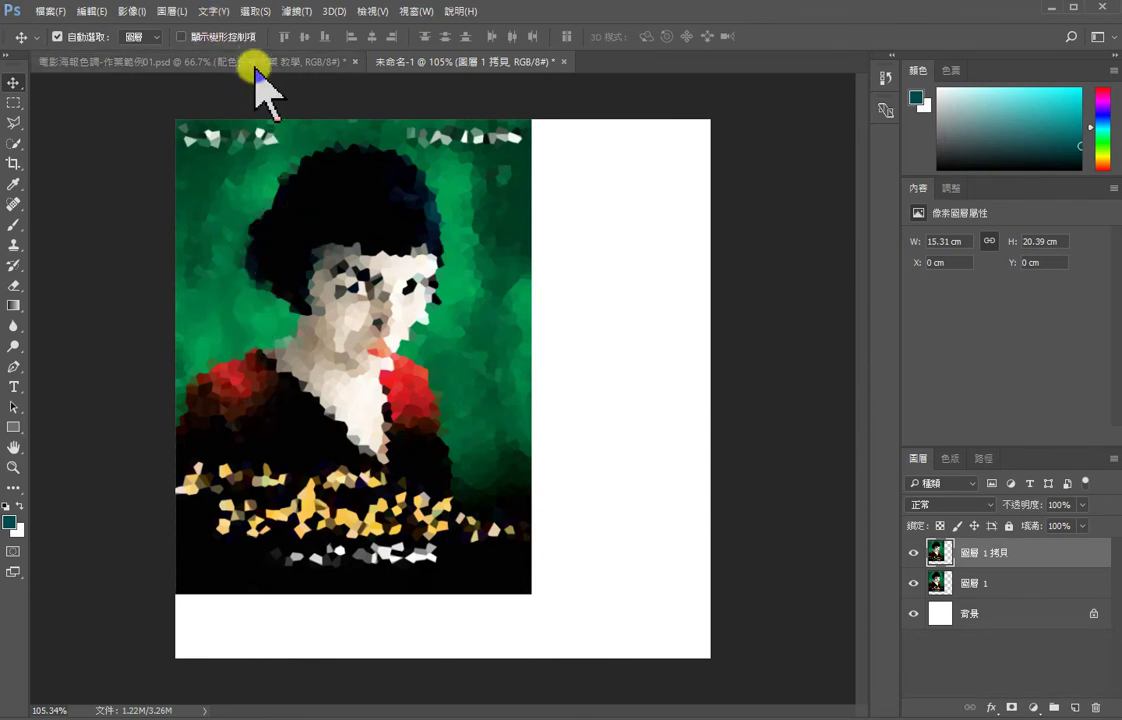
Step: Soften the crystallized poster copy with a Gaussian Blur of 2.8 pixels
click(297, 11)
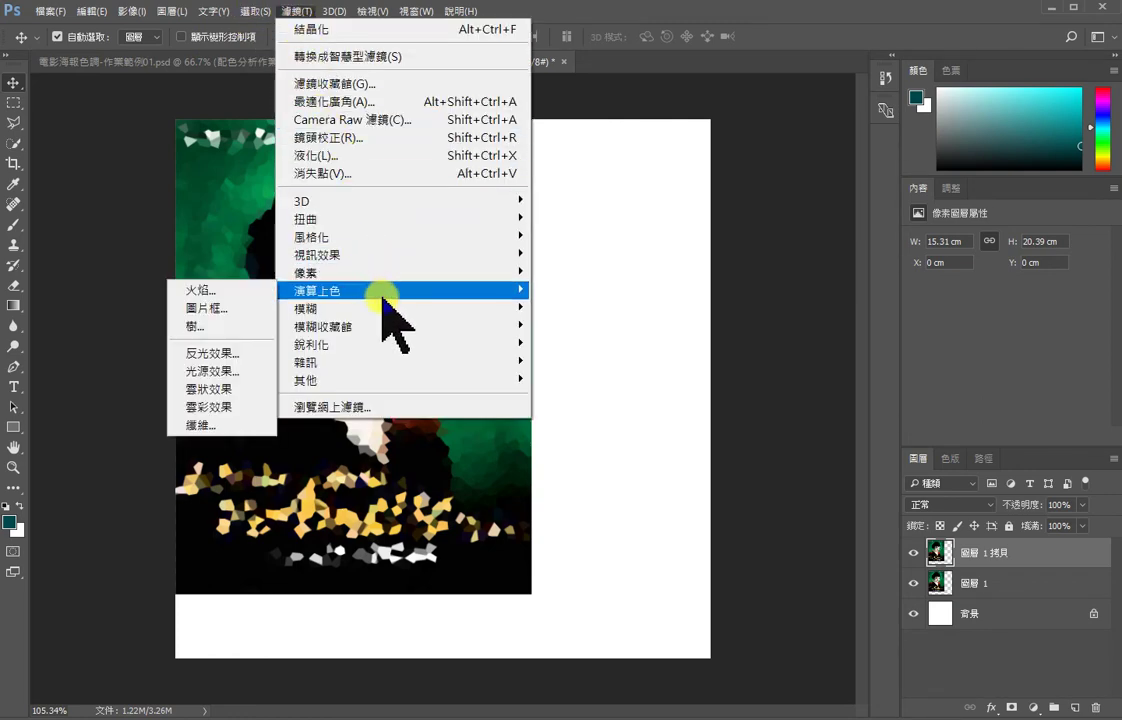
mouse_move(340, 296)
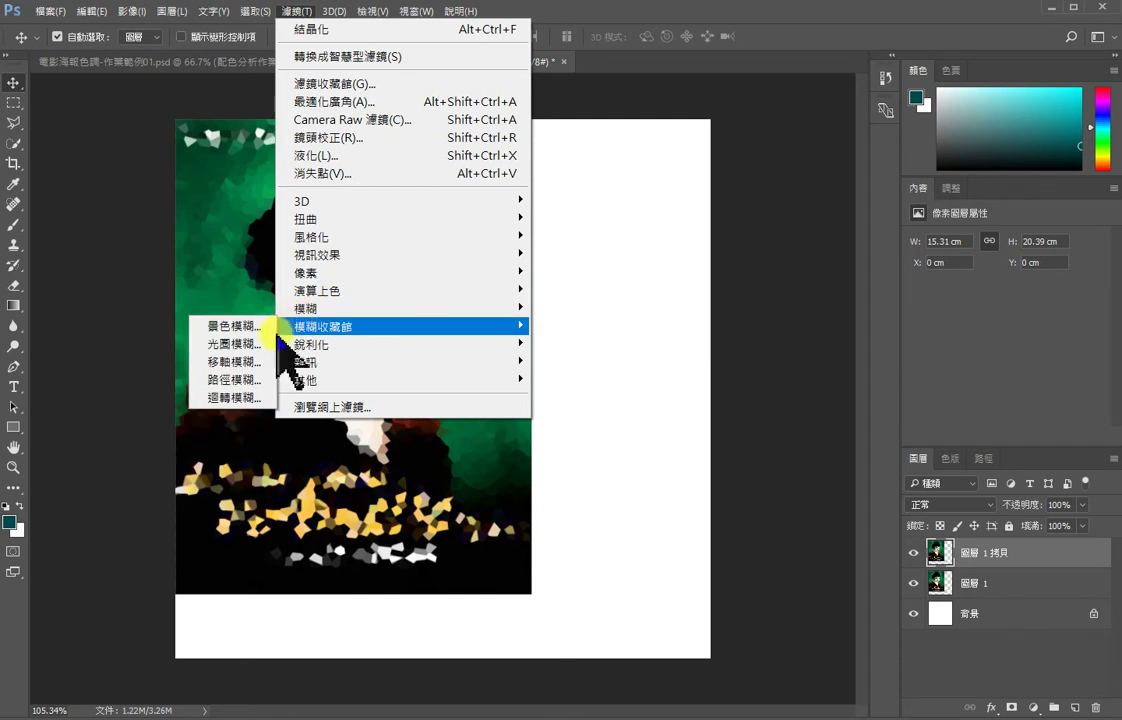
mouse_move(305, 310)
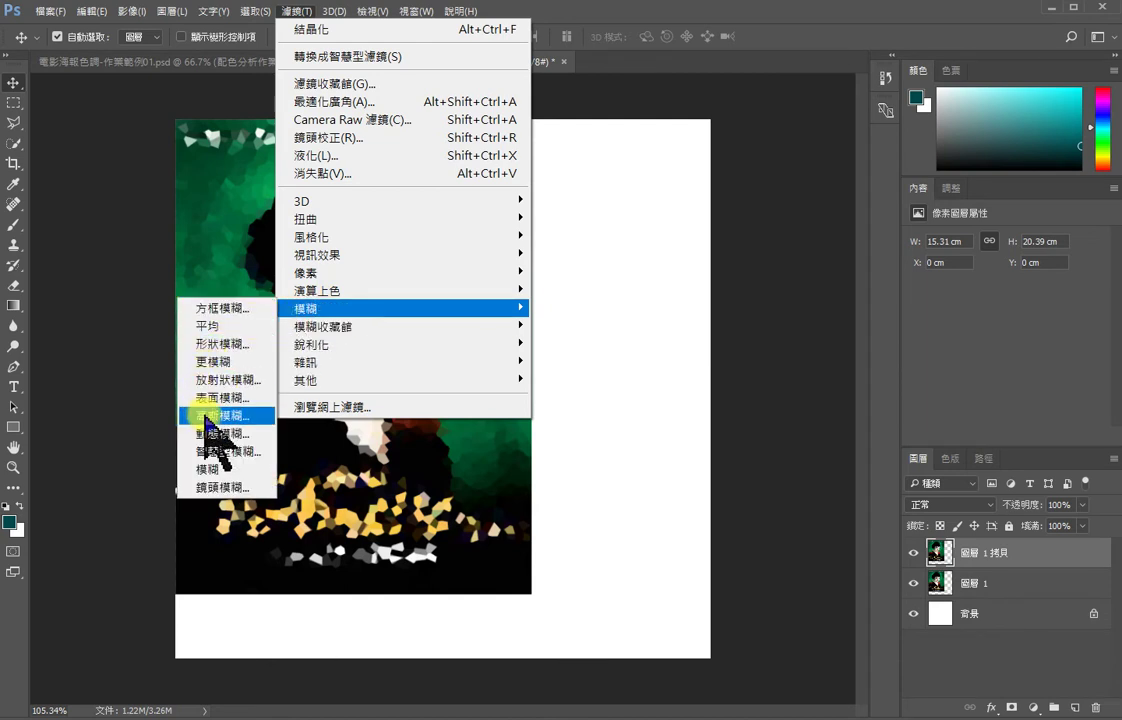
click(238, 414)
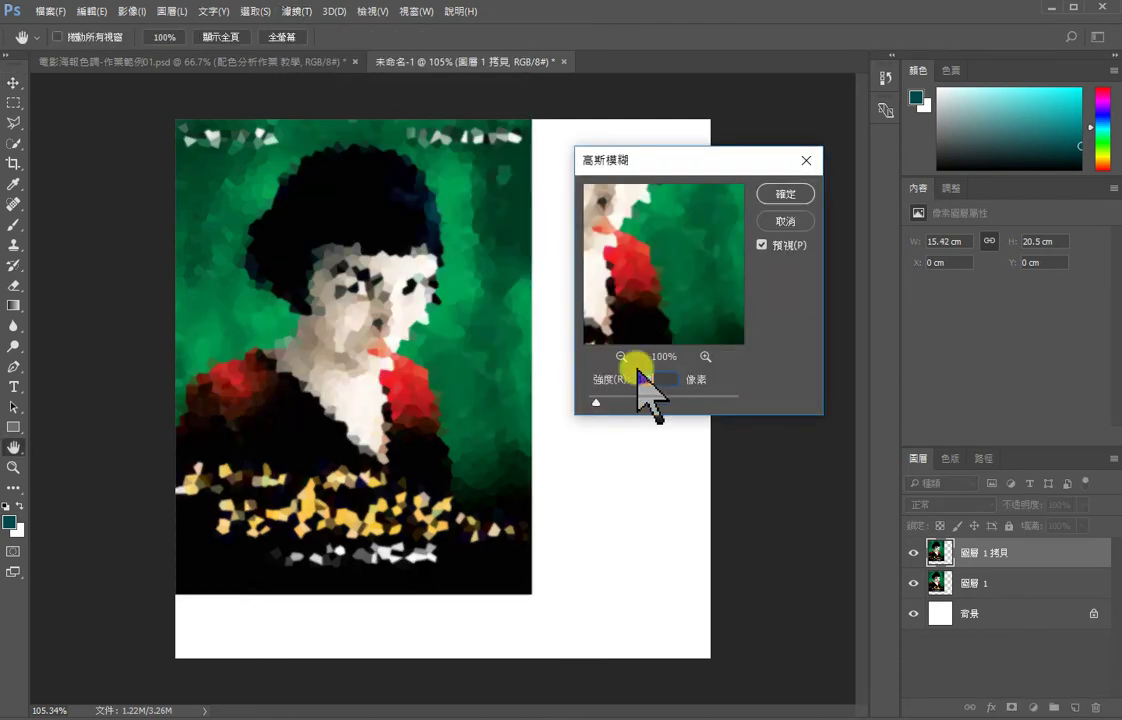
drag(598, 403, 612, 395)
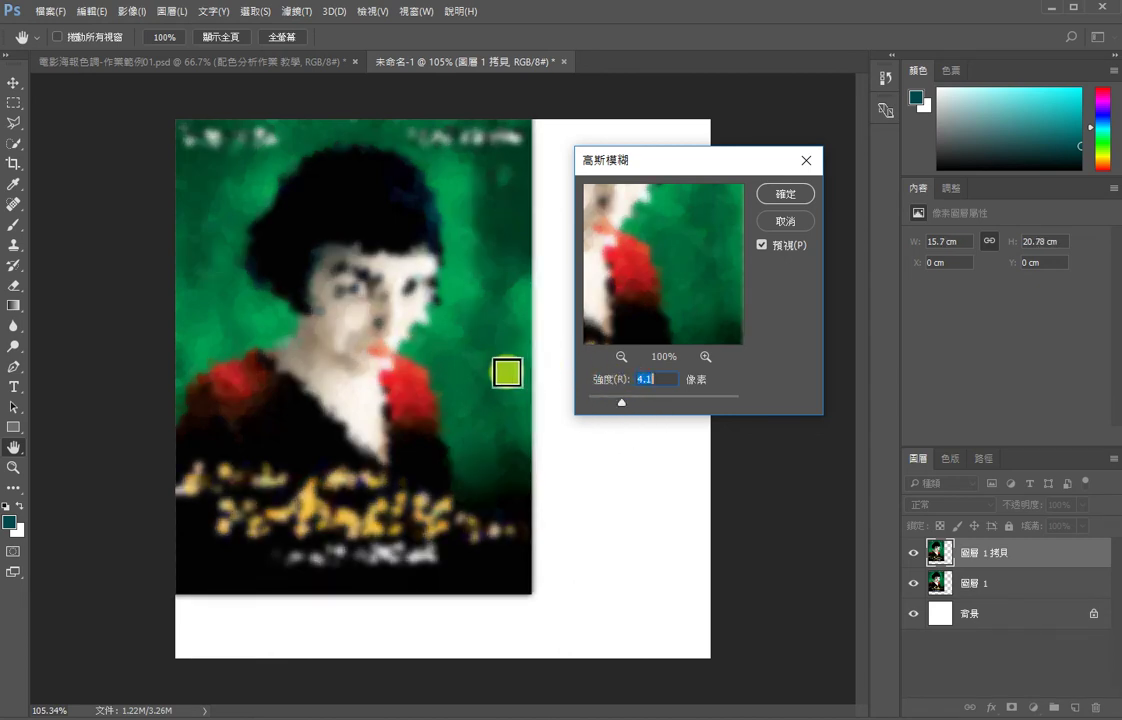
mouse_move(622, 402)
mouse_down()
mouse_move(584, 401)
mouse_move(607, 406)
mouse_up()
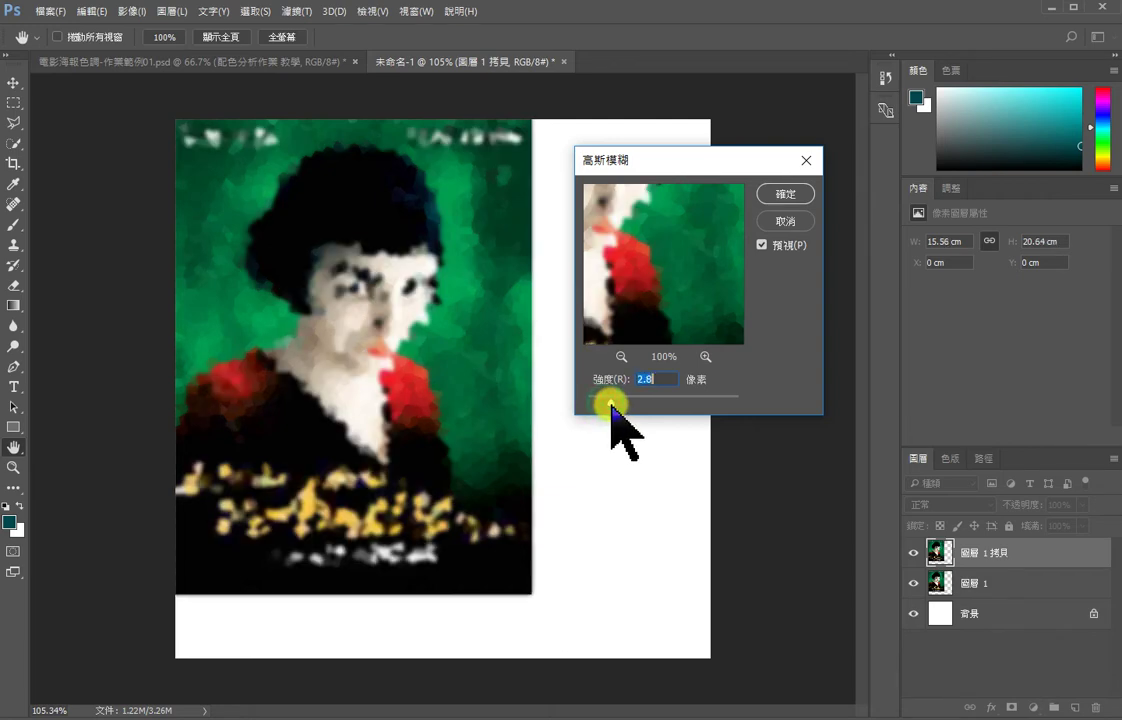
click(784, 194)
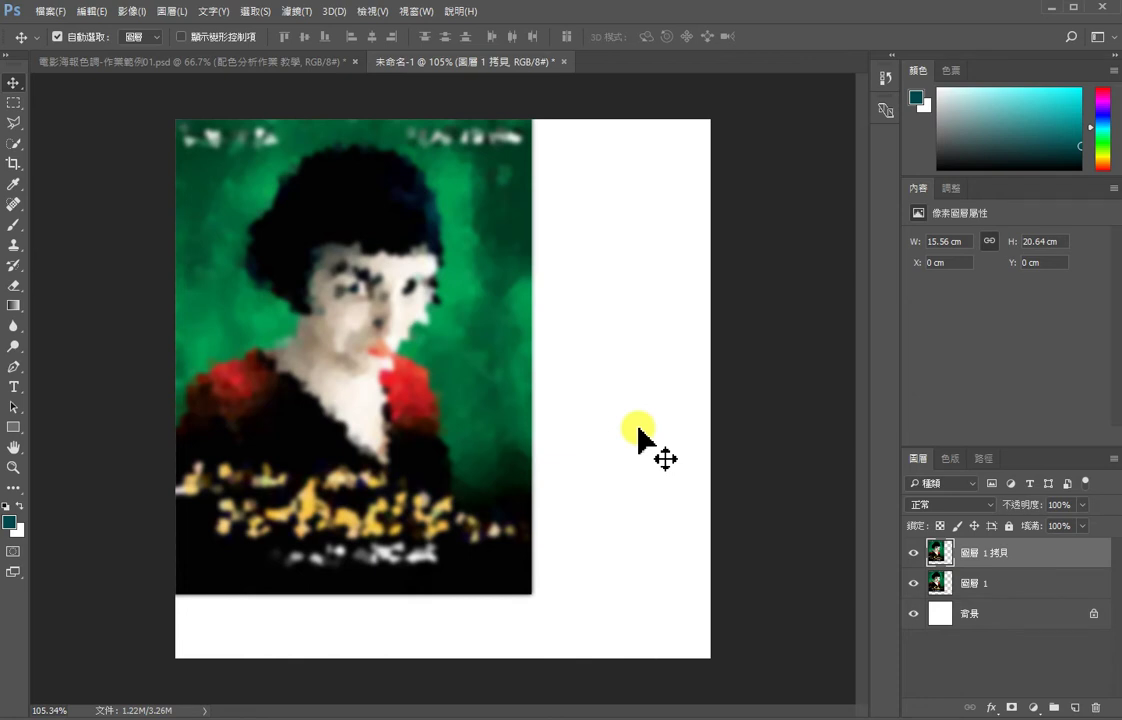
Step: Draw a rectangular marquee selection about 6.3 × 4.2 cm at the top of the white area beside the poster, after checking the sample assignment's swatches
click(300, 62)
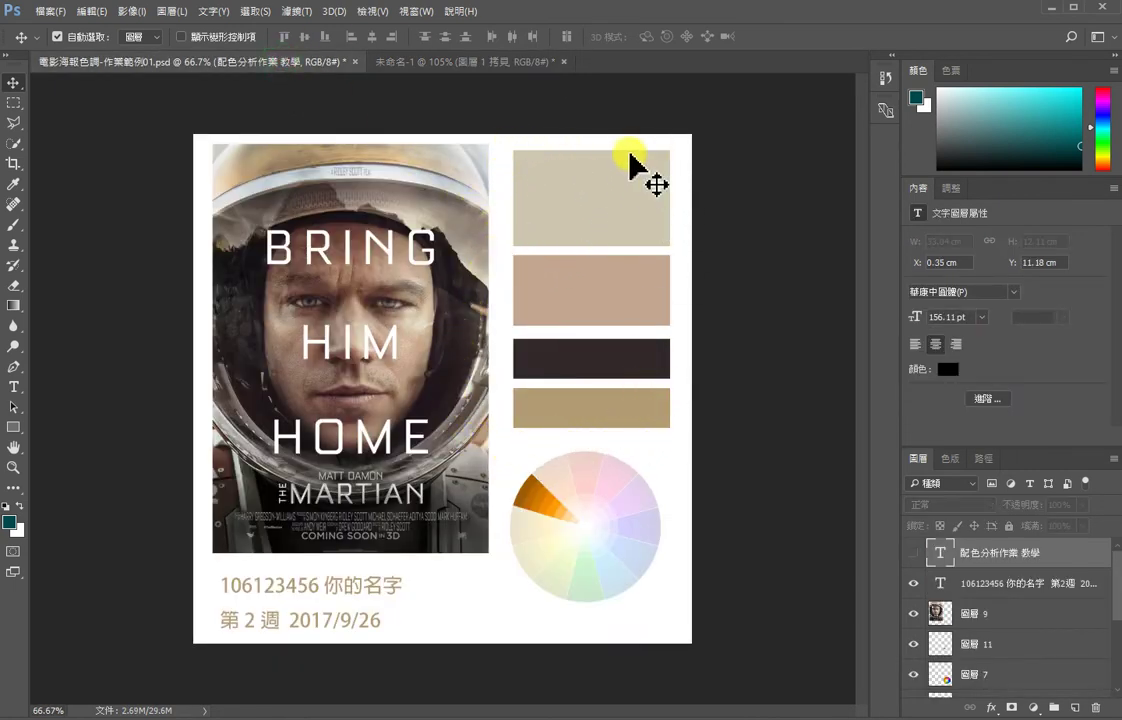
click(472, 66)
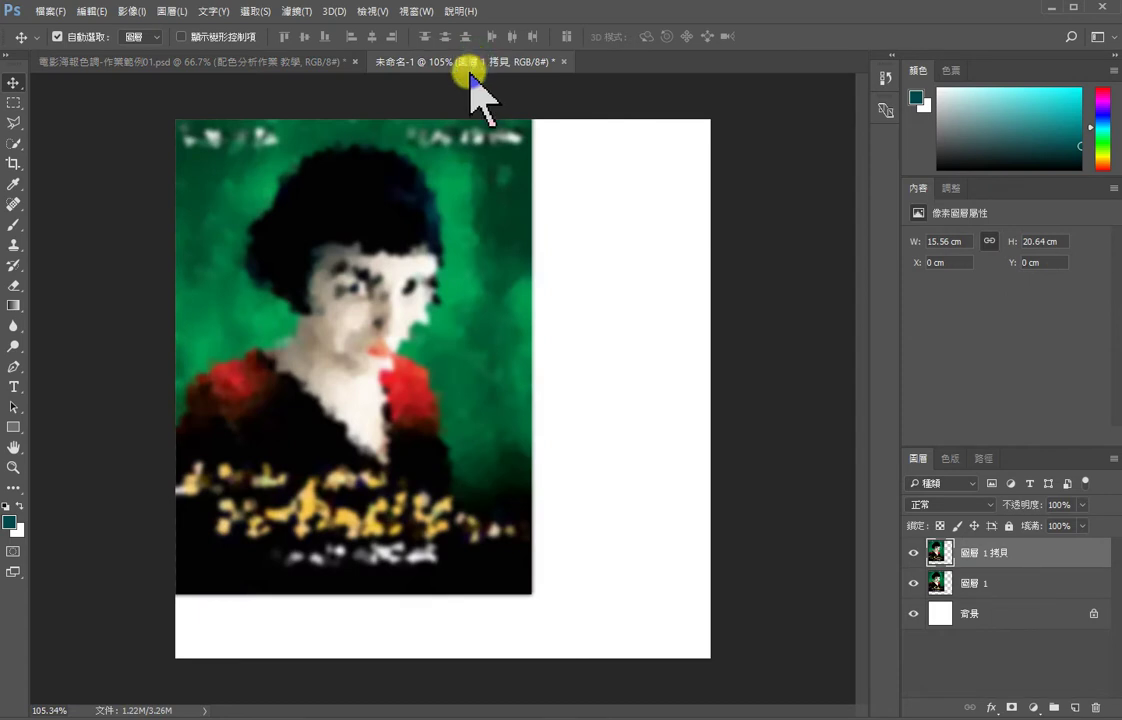
click(17, 101)
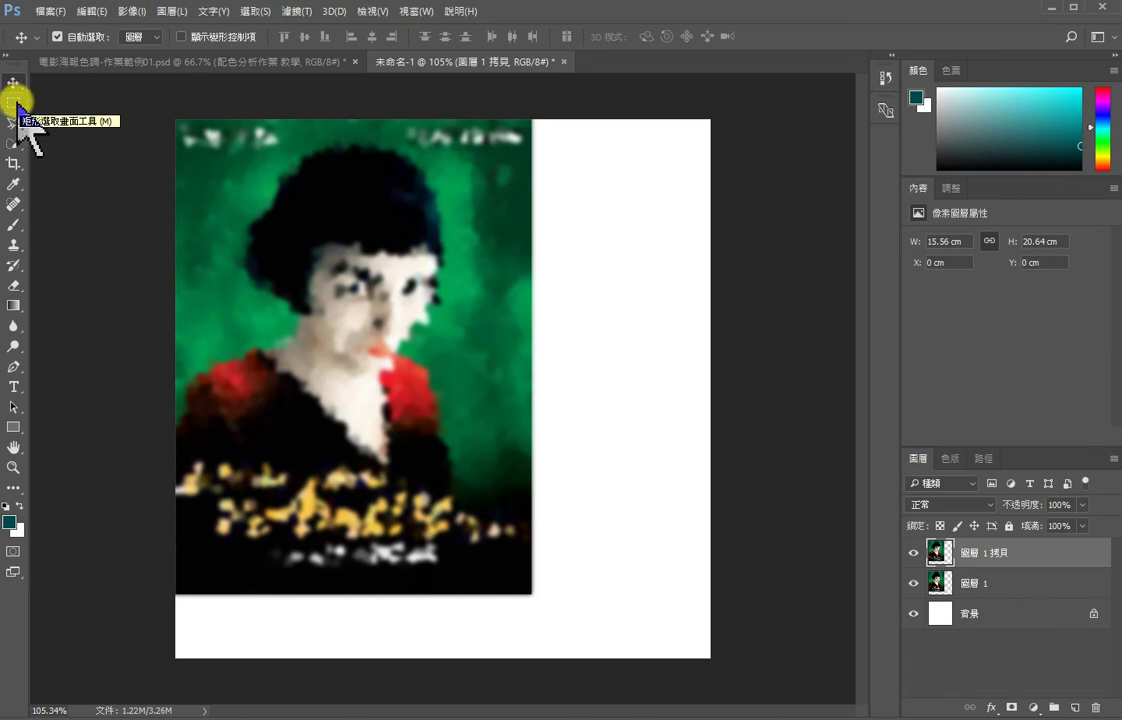
click(17, 103)
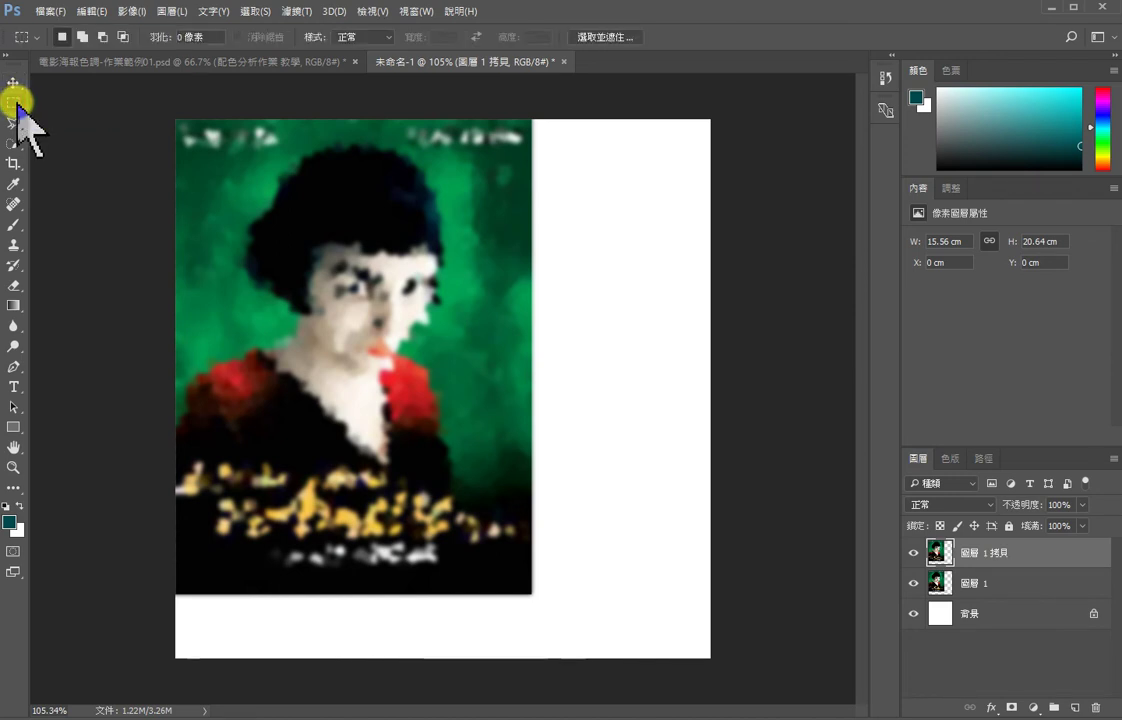
mouse_move(17, 103)
mouse_down()
mouse_move(38, 108)
mouse_move(48, 143)
mouse_move(52, 108)
mouse_move(62, 145)
mouse_move(28, 110)
mouse_move(16, 118)
mouse_move(24, 106)
mouse_up()
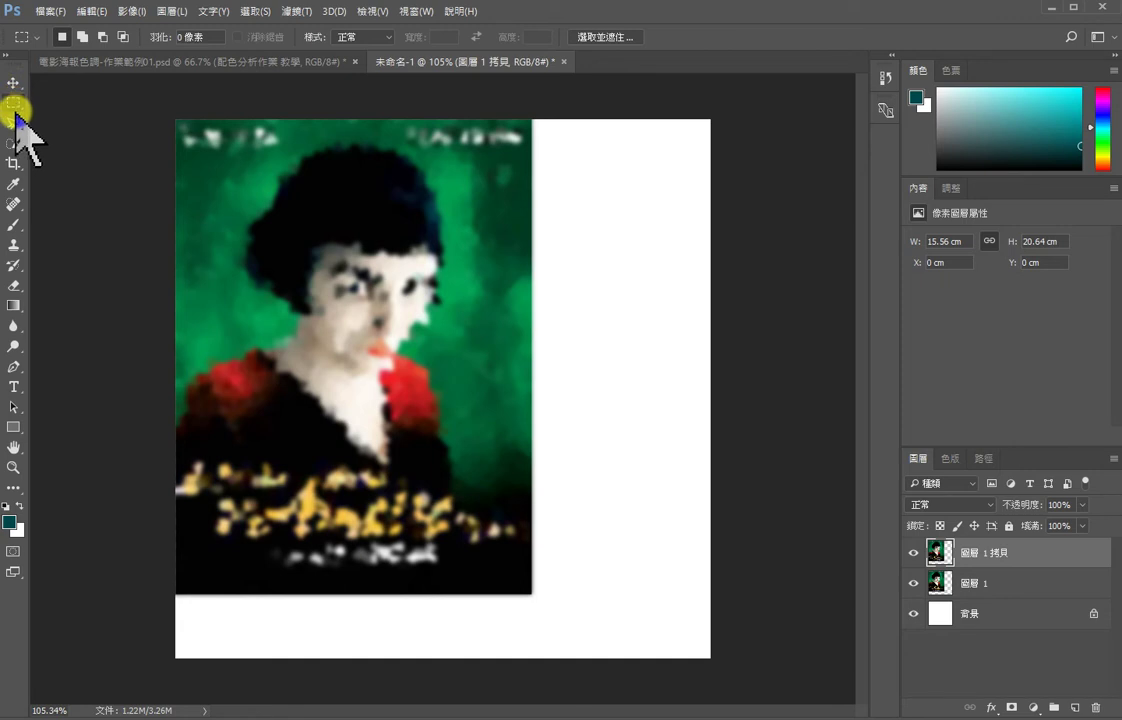
mouse_move(17, 110)
mouse_down()
mouse_move(27, 120)
mouse_move(80, 112)
mouse_move(66, 122)
mouse_move(68, 100)
mouse_move(15, 115)
mouse_move(19, 103)
mouse_up()
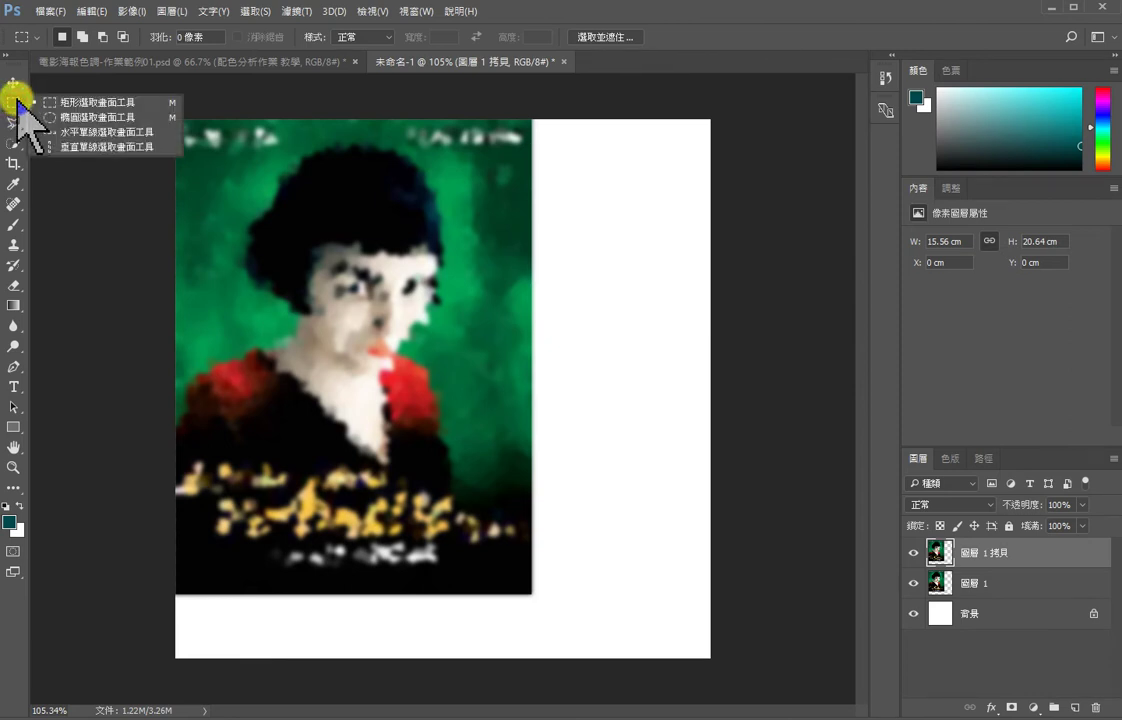
drag(19, 103, 79, 104)
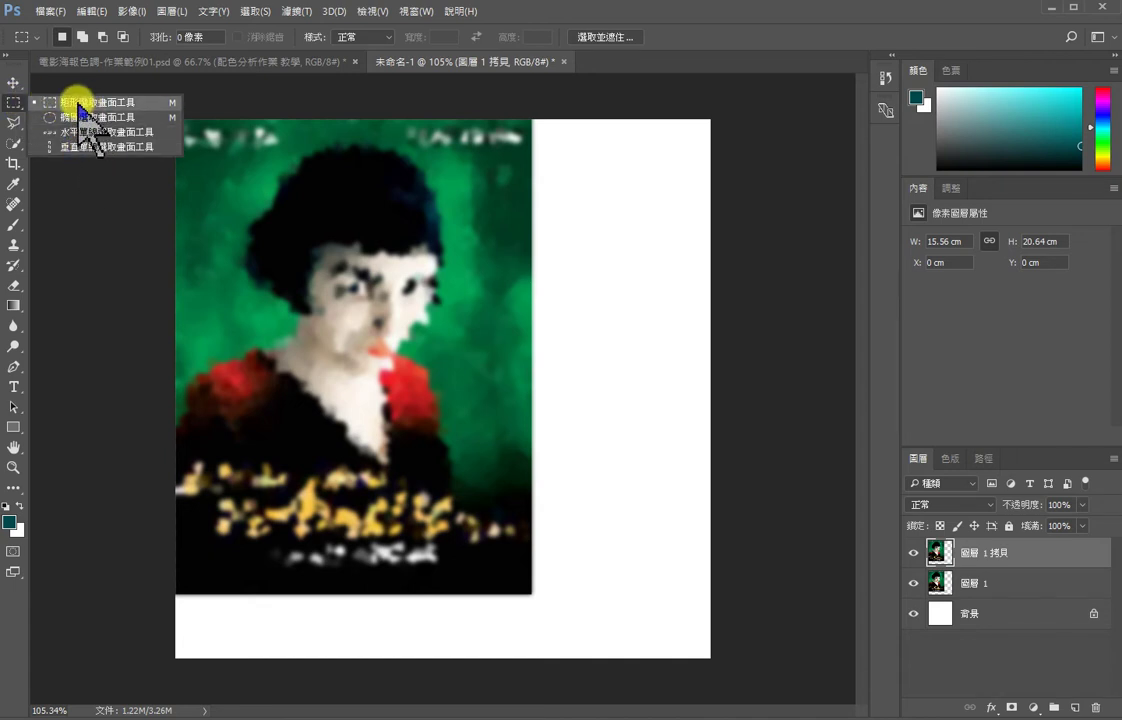
drag(79, 104, 80, 104)
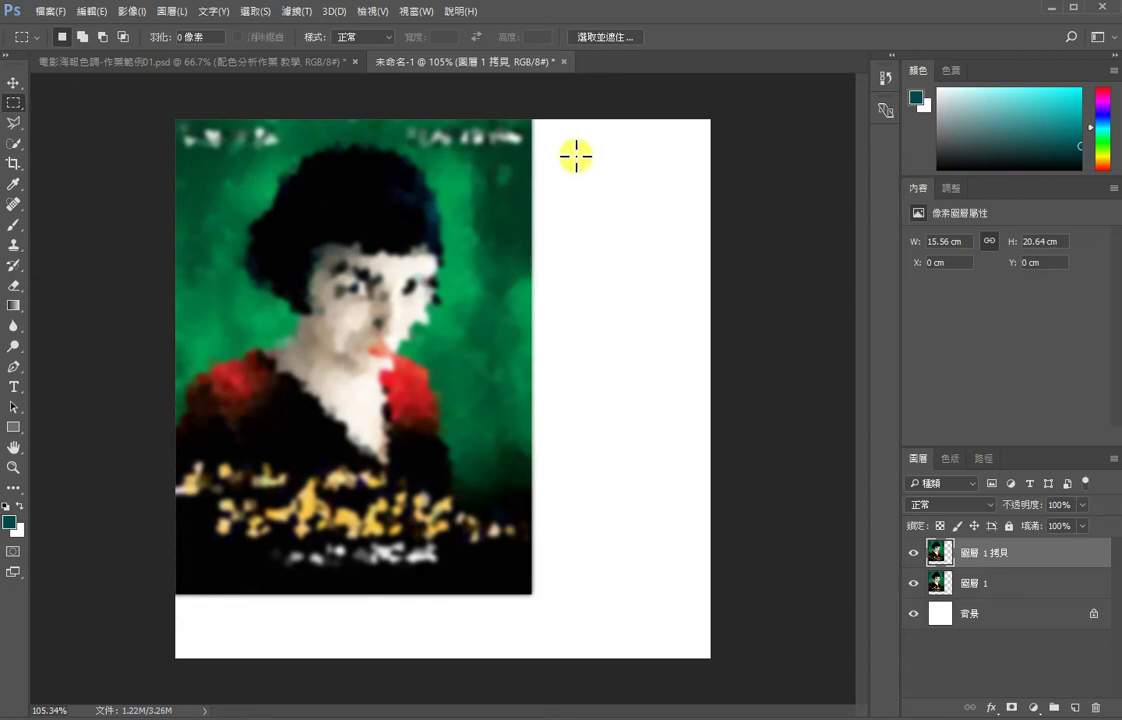
drag(643, 184, 697, 209)
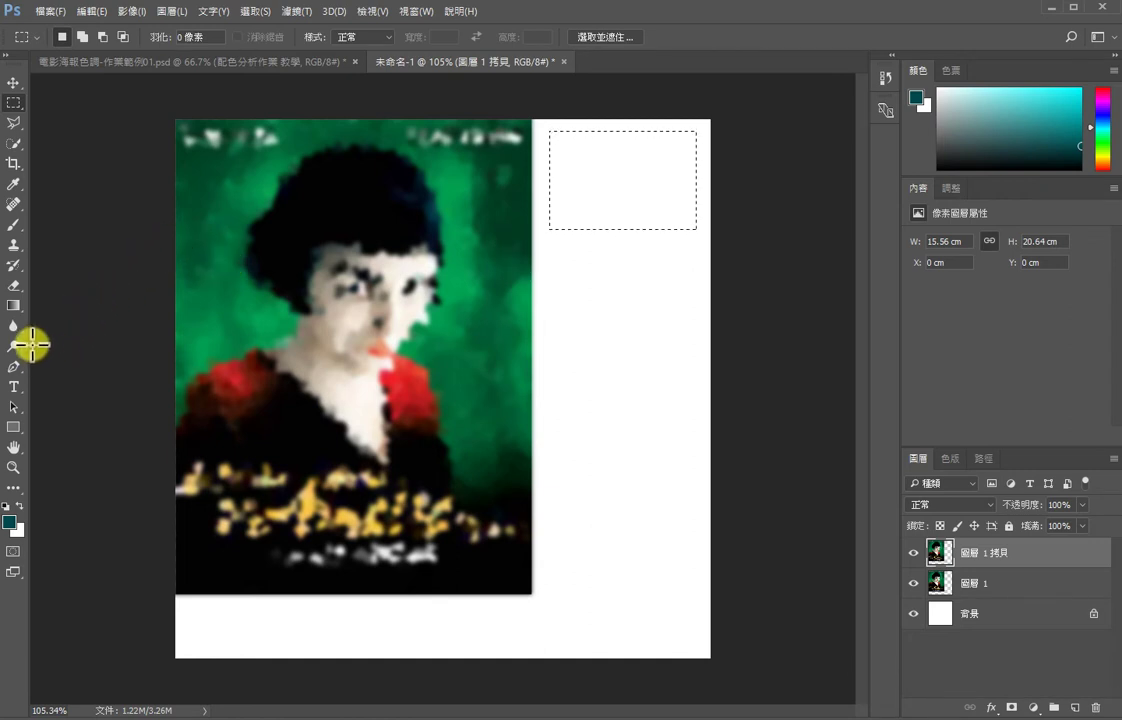
Step: Sample a bright green from the blurred poster background beside the figure's hair as the foreground colour
click(14, 185)
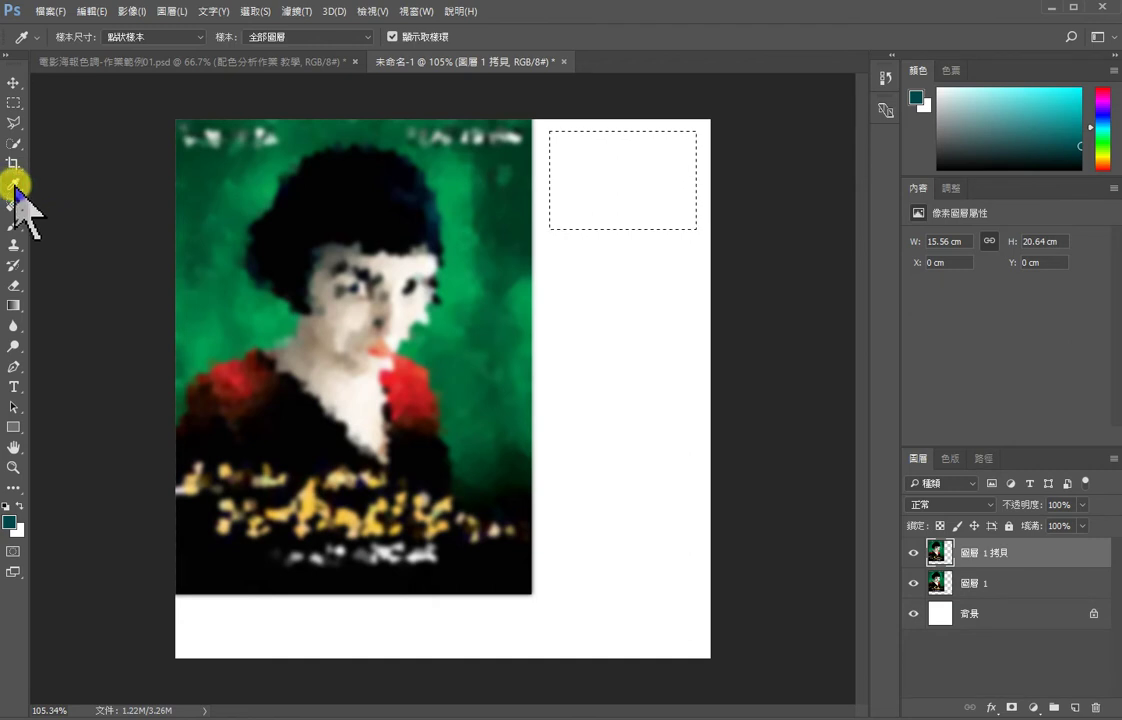
click(240, 317)
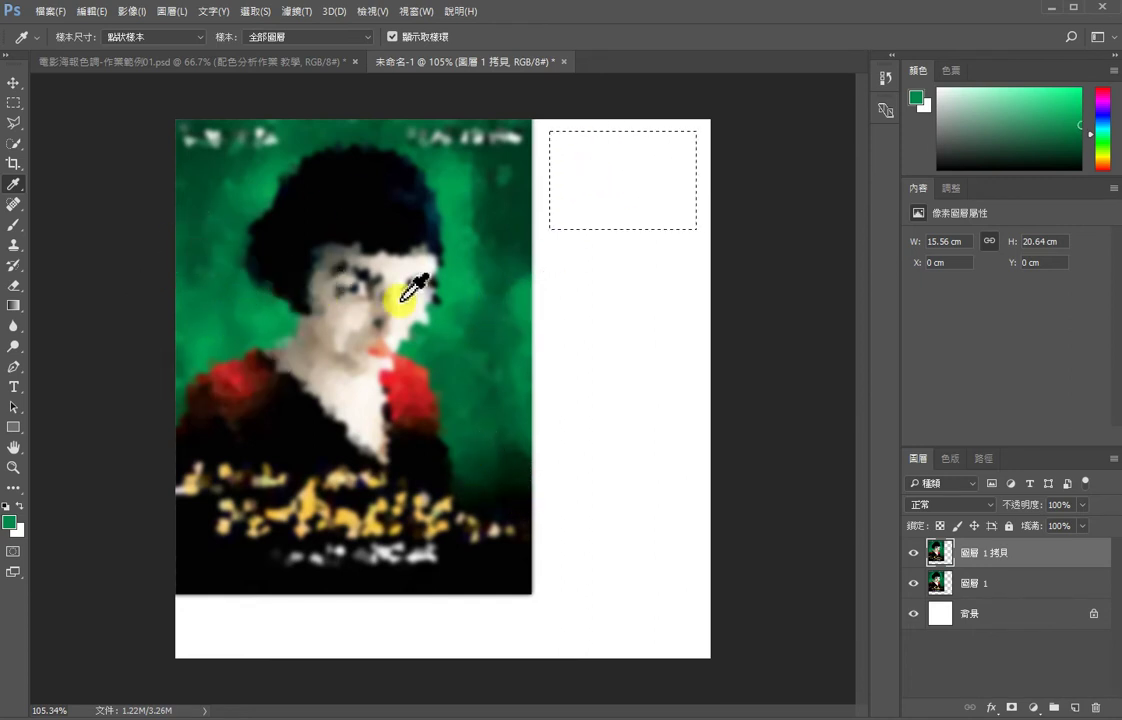
mouse_move(260, 320)
mouse_down()
mouse_move(208, 326)
mouse_move(252, 310)
mouse_move(230, 292)
mouse_move(232, 310)
mouse_move(248, 308)
mouse_up()
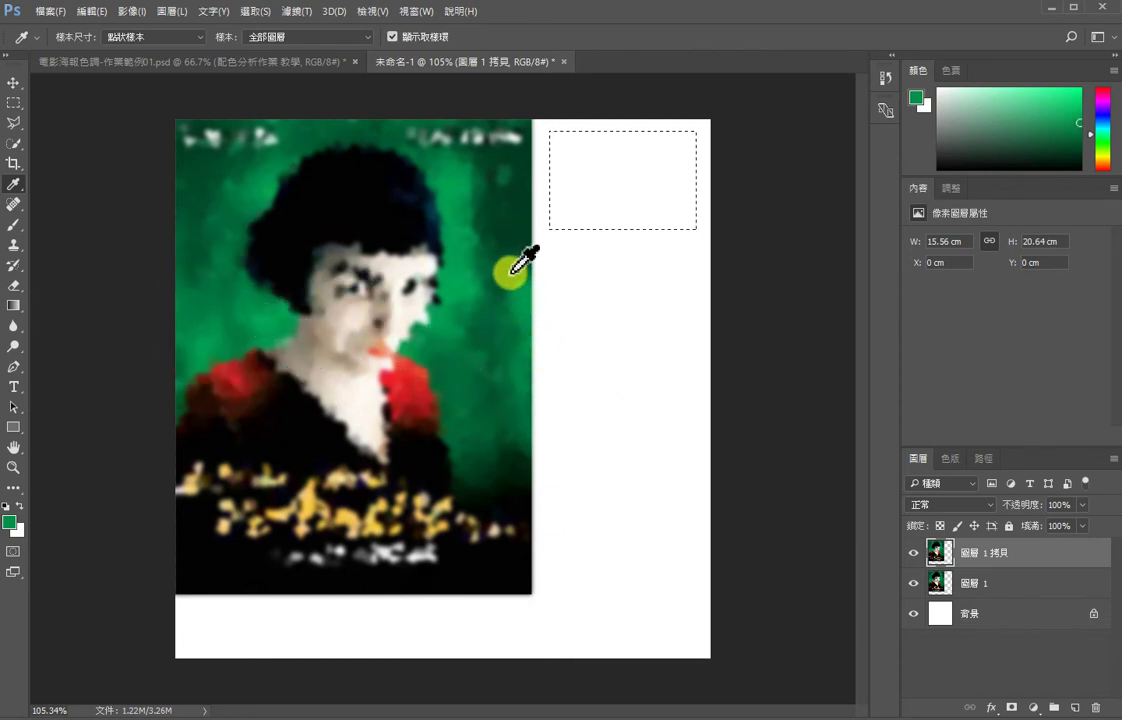
Step: Try filling the rectangular selection with the sampled green on layer 圖層 1 拷貝, check the layer's visibility, and undo the fill
click(20, 307)
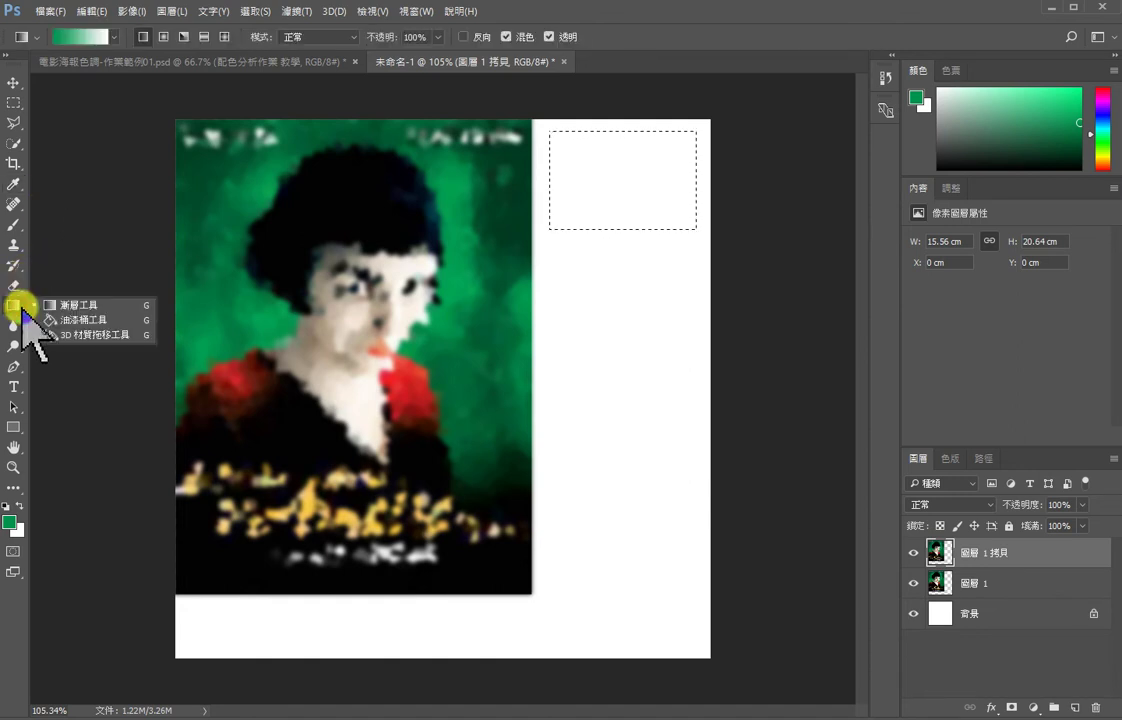
click(74, 320)
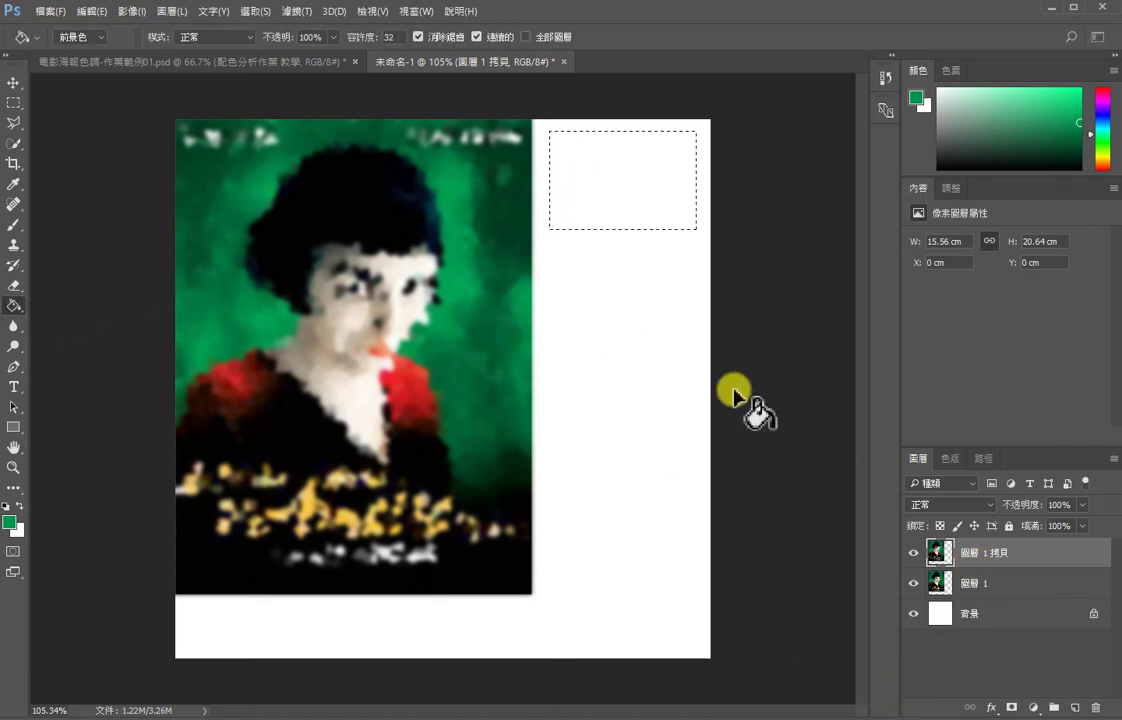
click(582, 192)
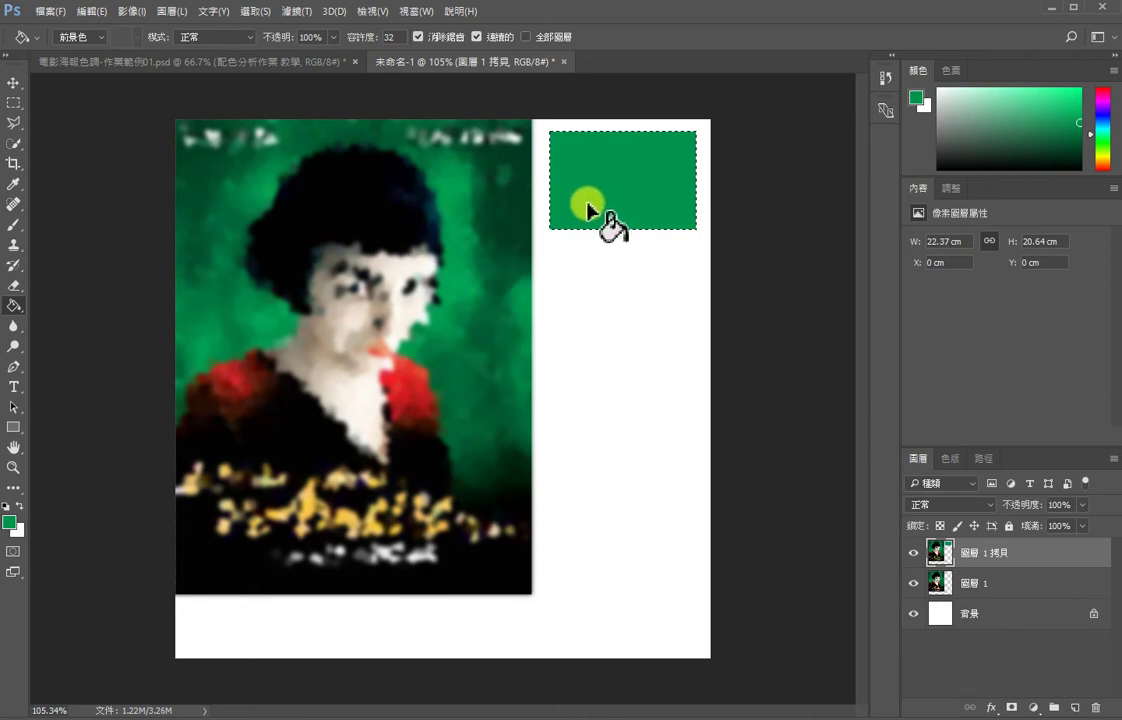
click(913, 553)
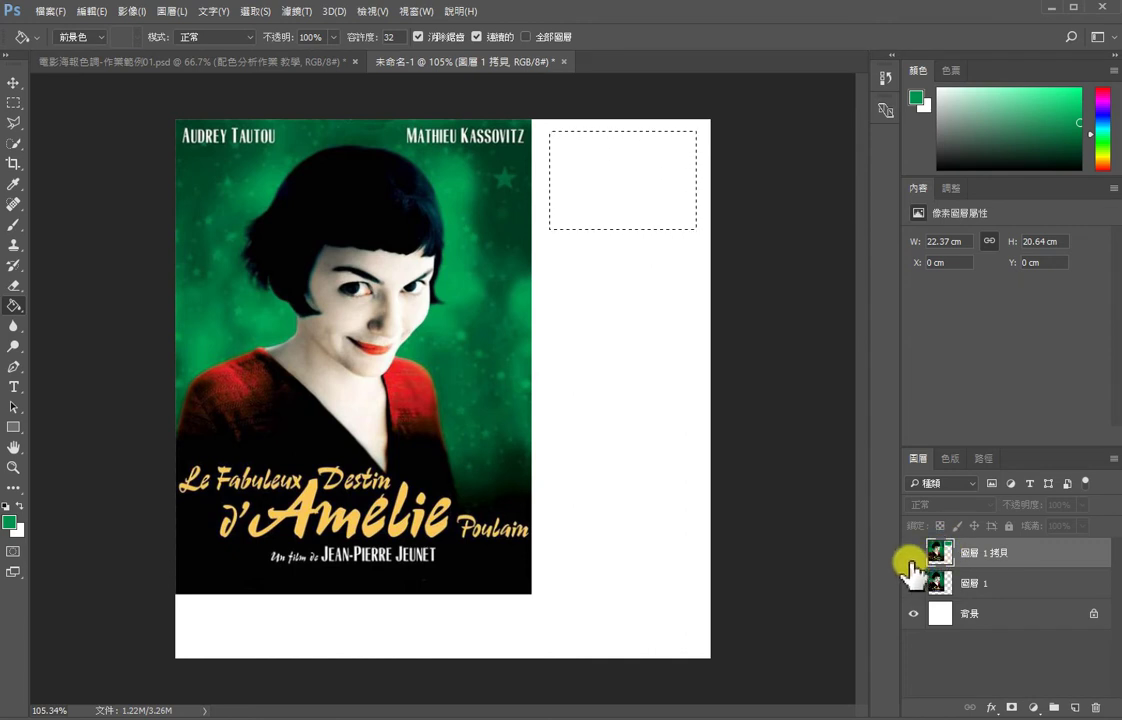
click(913, 553)
key(ctrl+z)
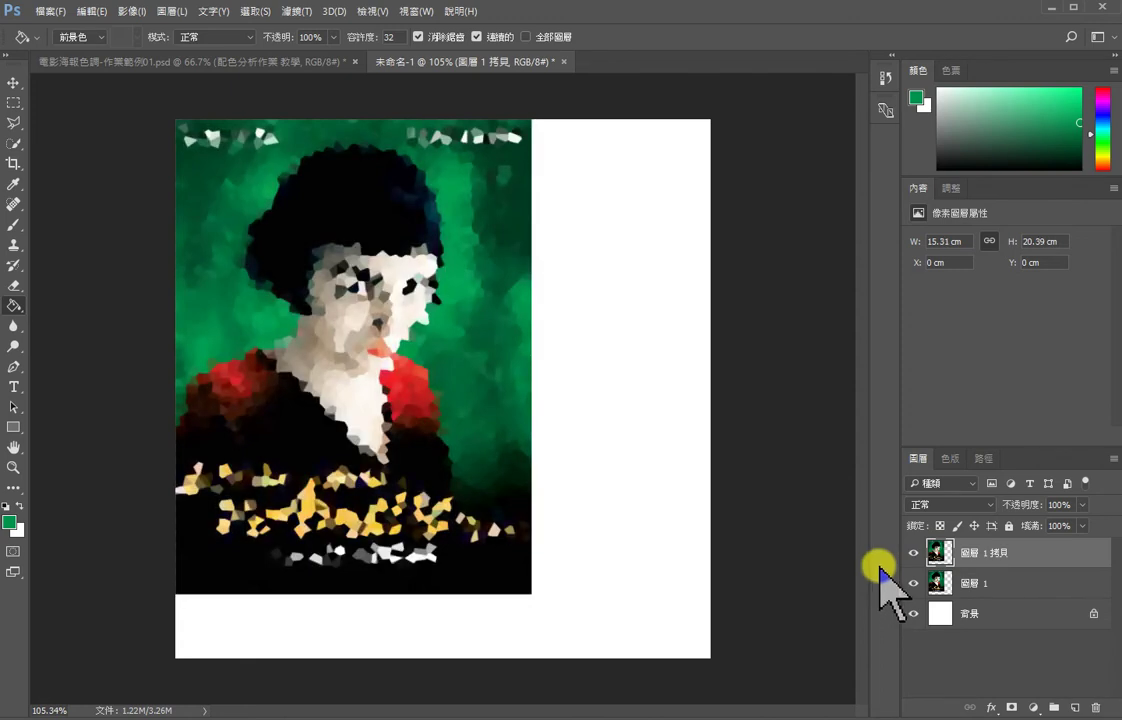
key(ctrl+z)
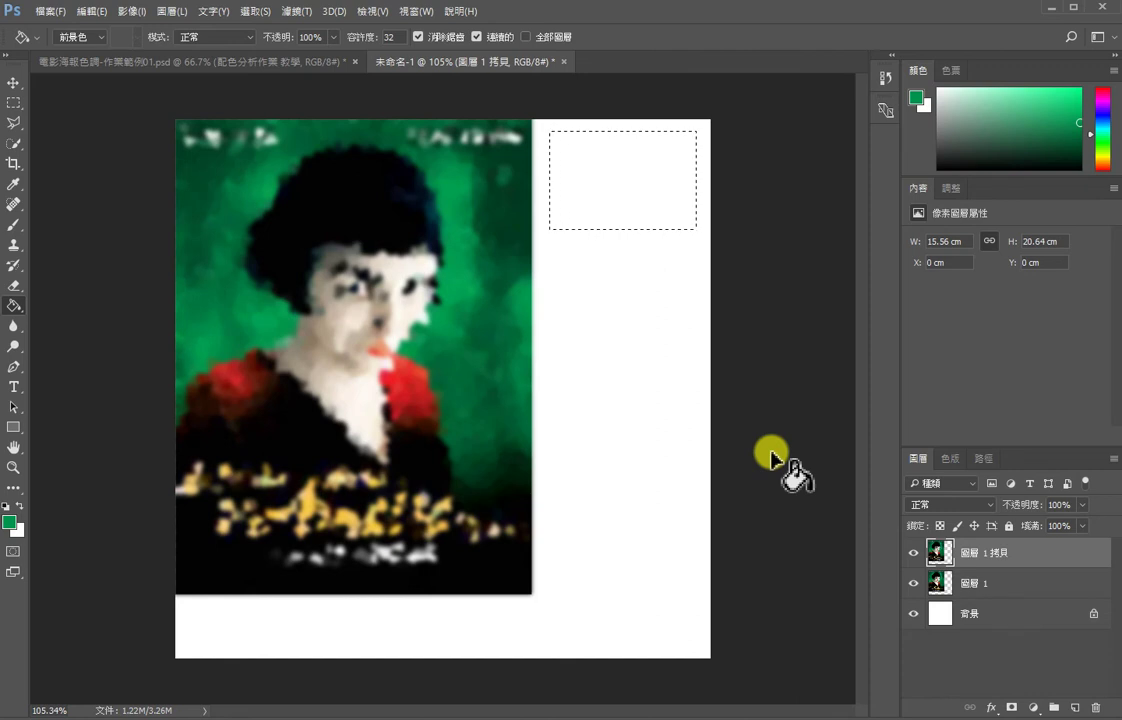
Step: Restore the rectangular selection after deselecting it and add a new empty layer above 圖層 1 拷貝
key(ctrl+d)
key(v)
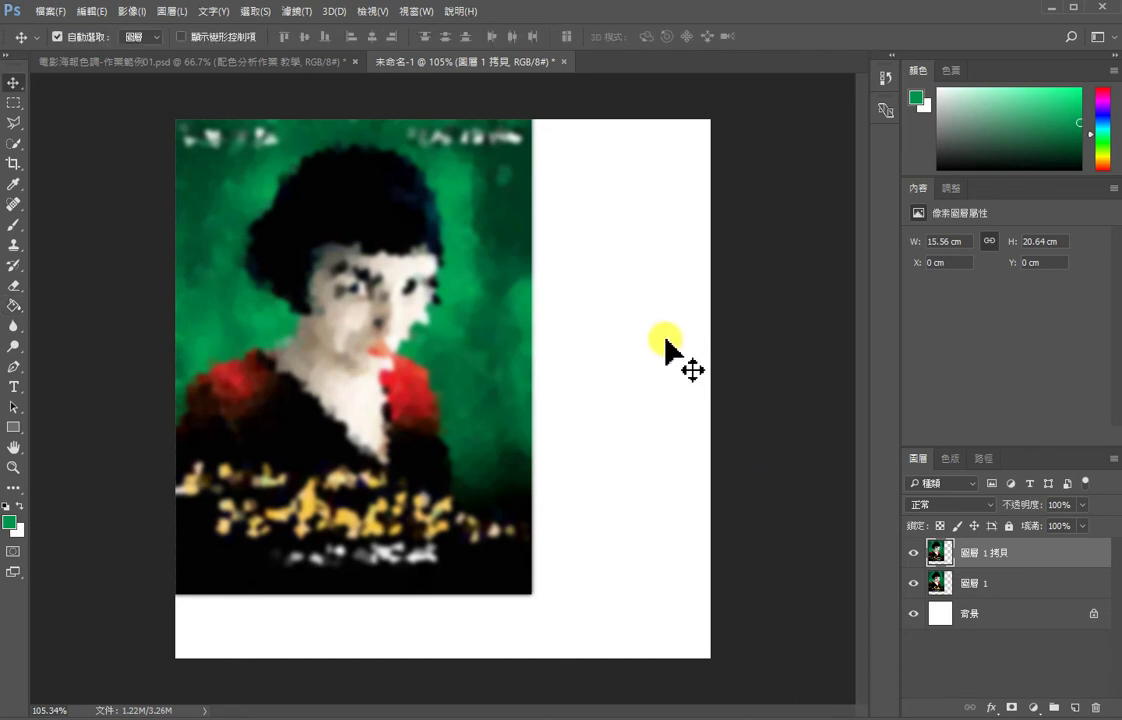
key(ctrl+shift+d)
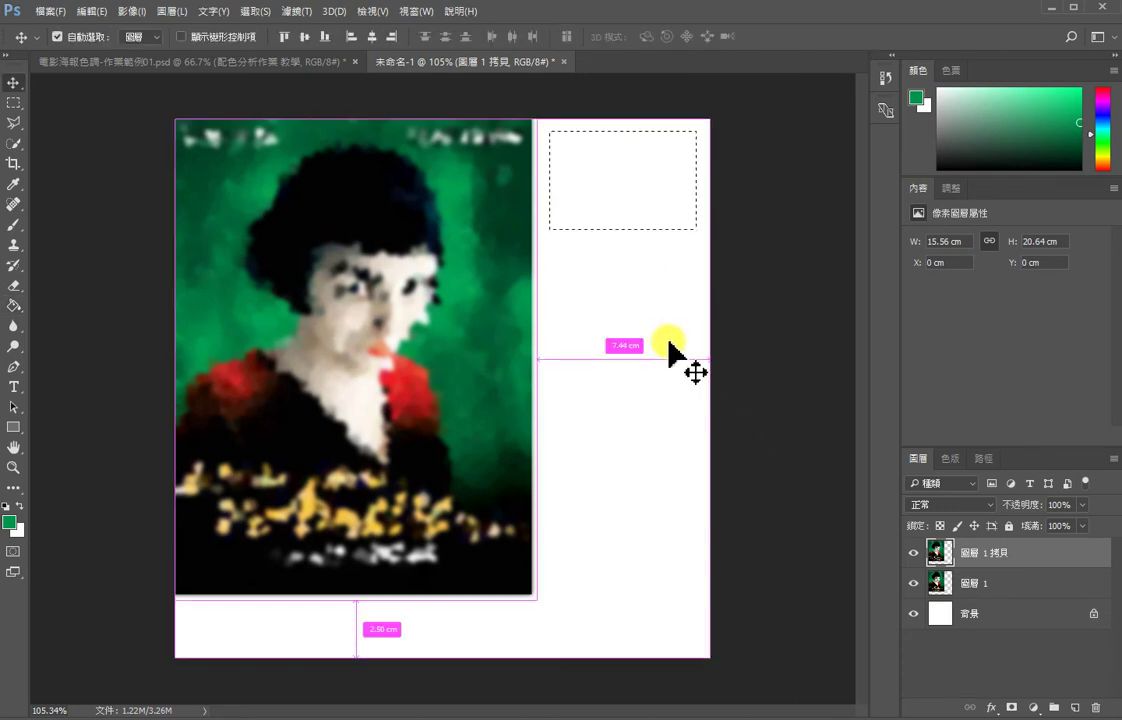
click(1077, 709)
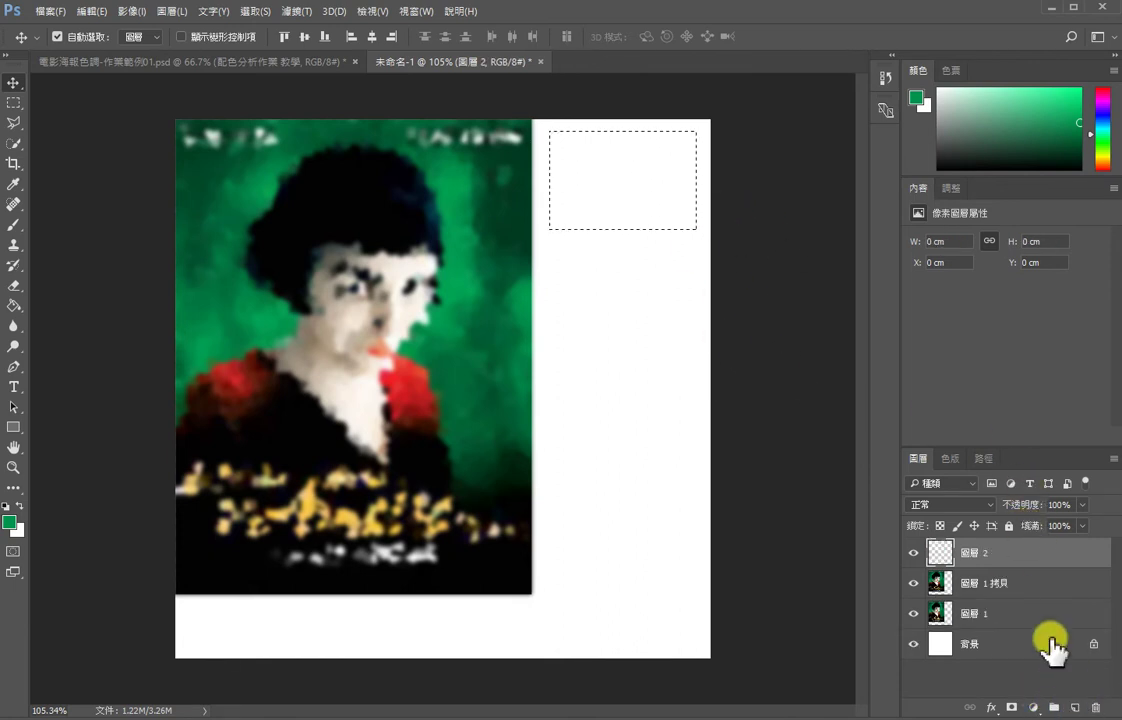
Step: Try the Paint Bucket fill with the sampled green in the selection on the new layer, and undo it
click(14, 307)
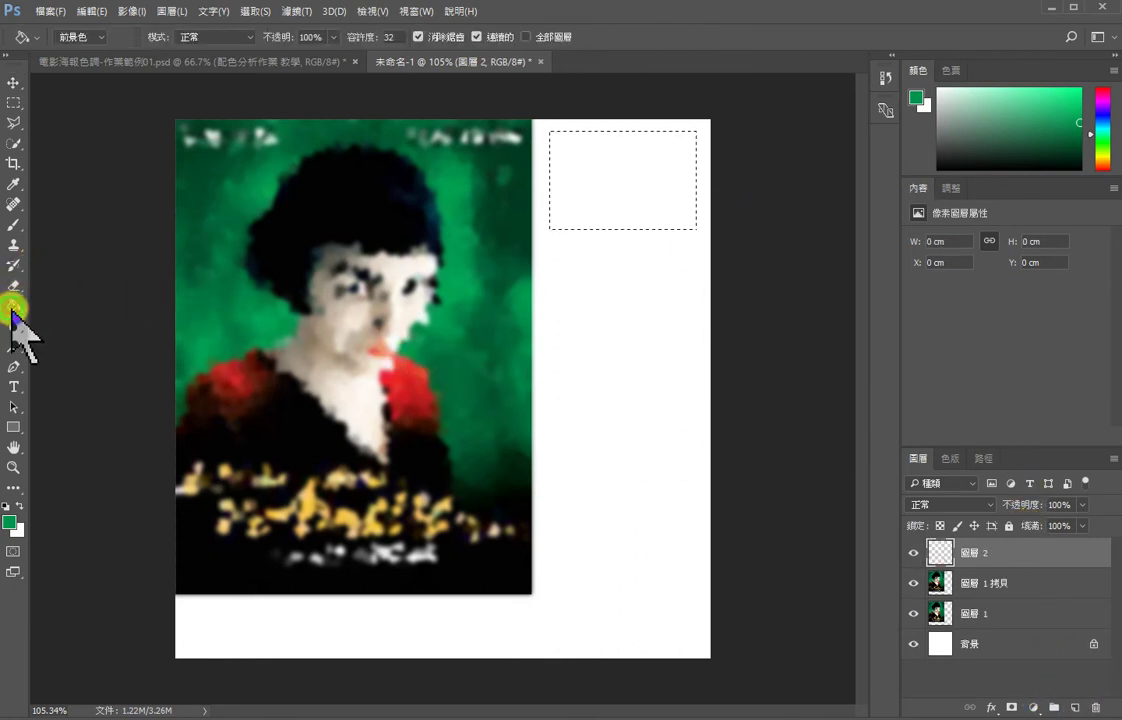
right_click(14, 307)
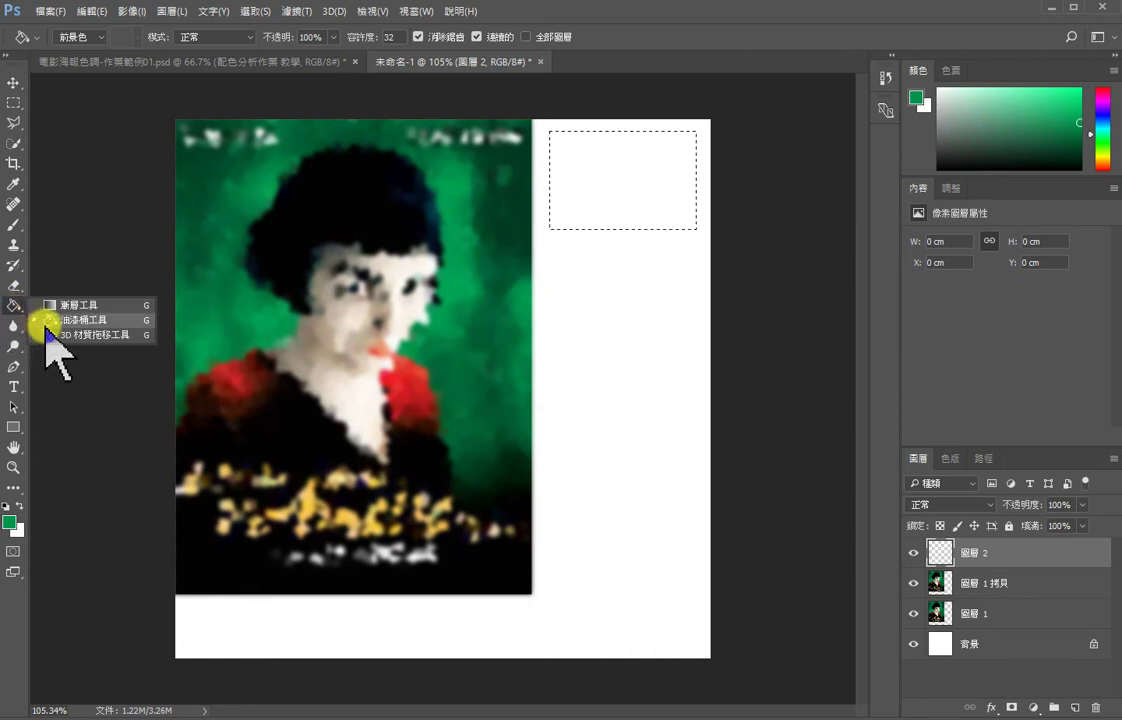
click(42, 320)
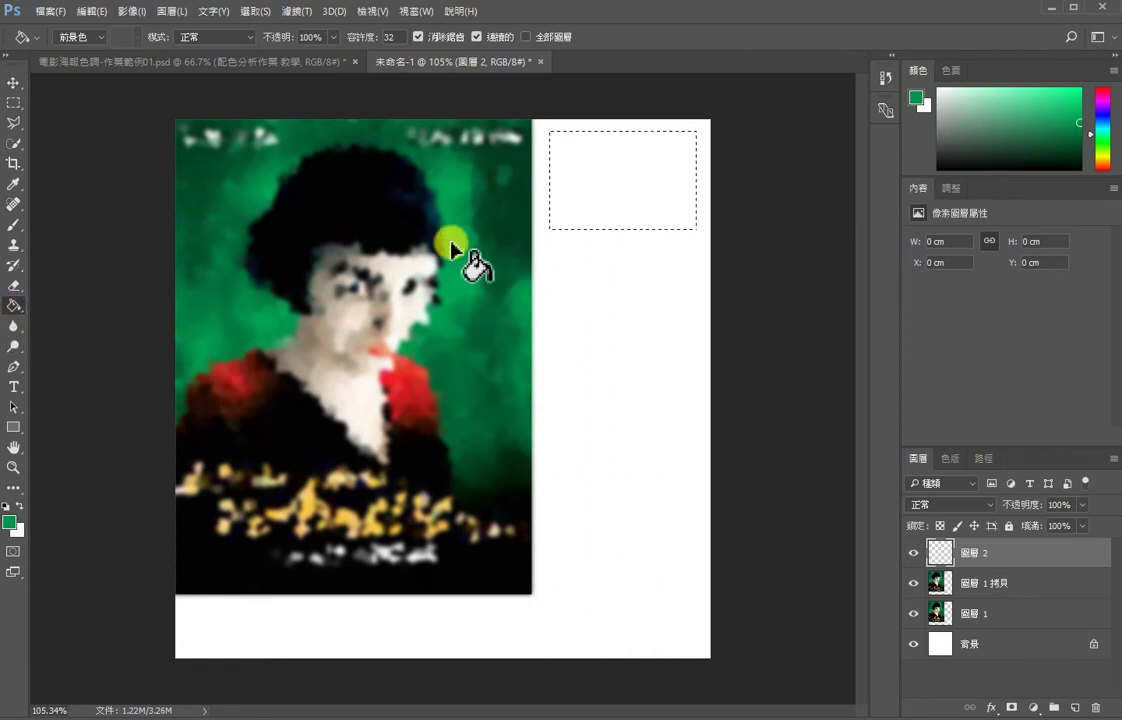
click(560, 180)
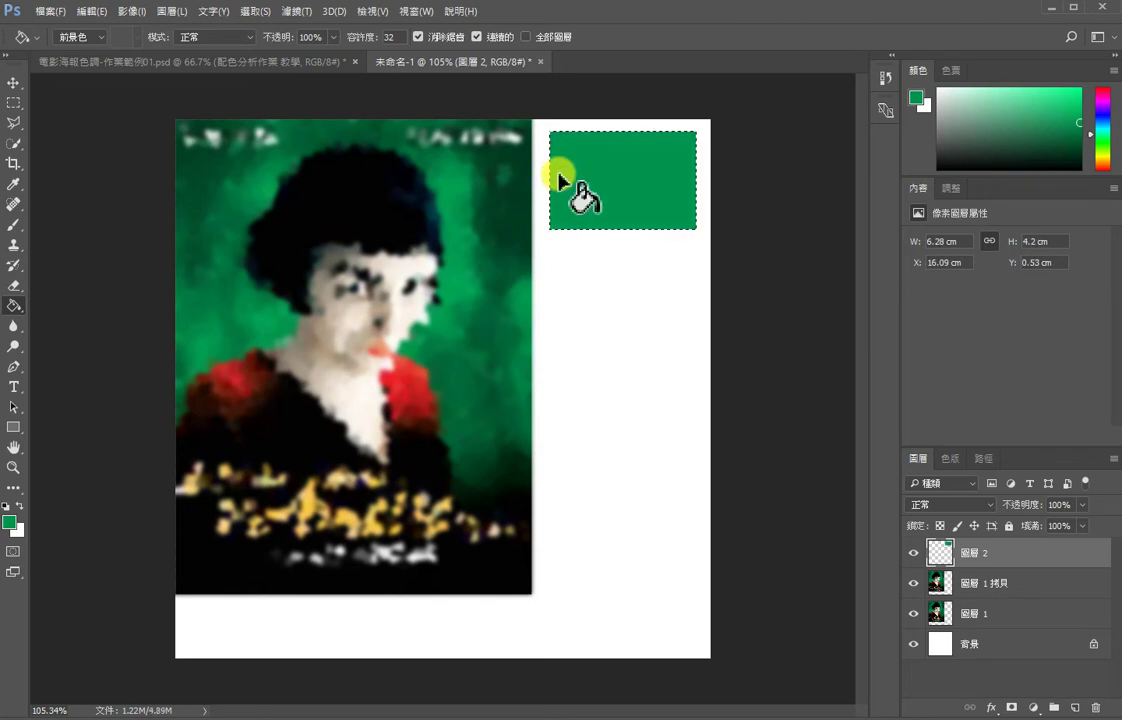
key(ctrl+z)
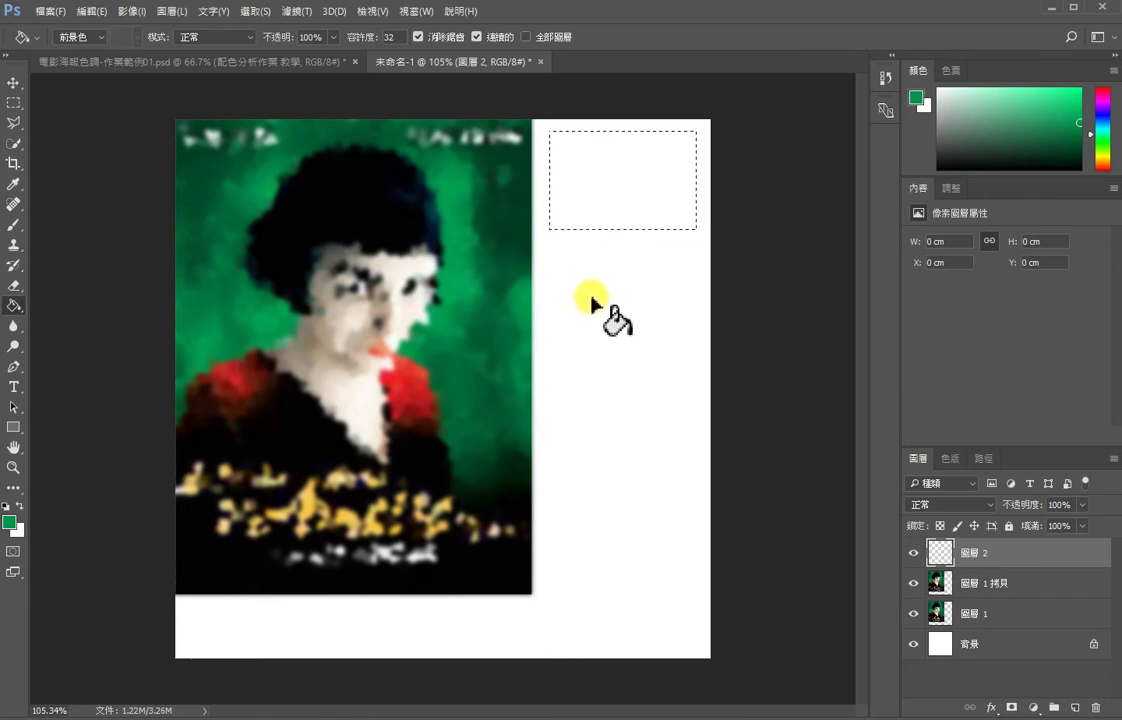
key(v)
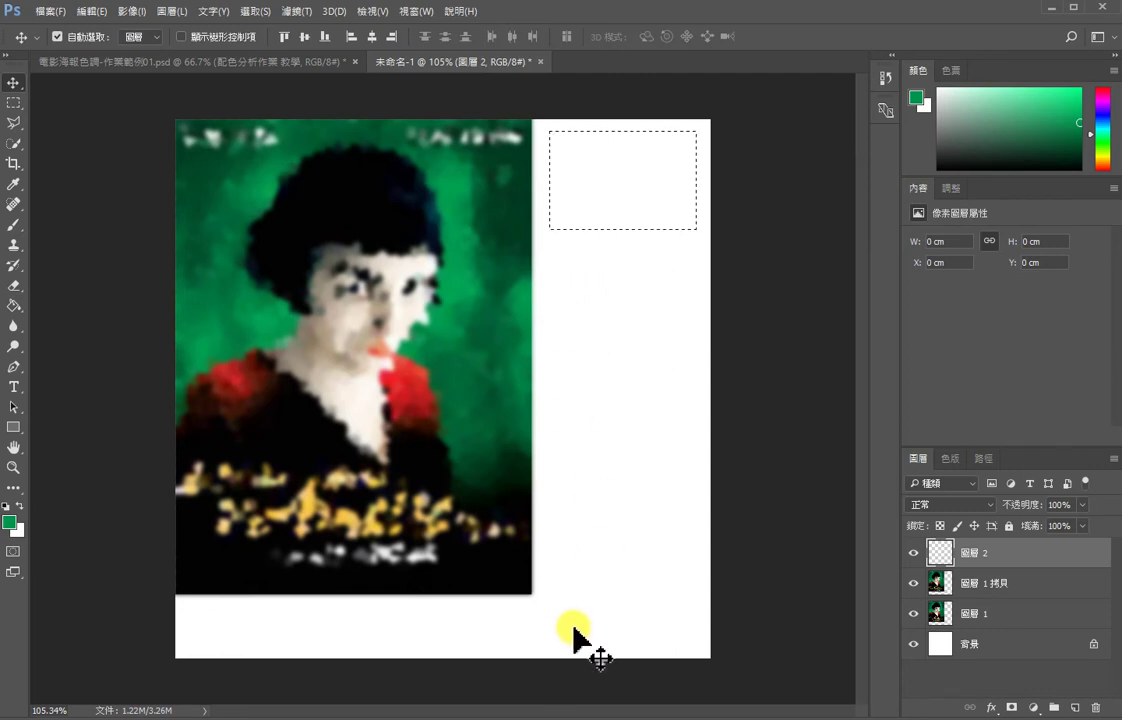
Step: Switch to the Vivaldi browser and search the web for "back space" in a new tab
mouse_move(120, 718)
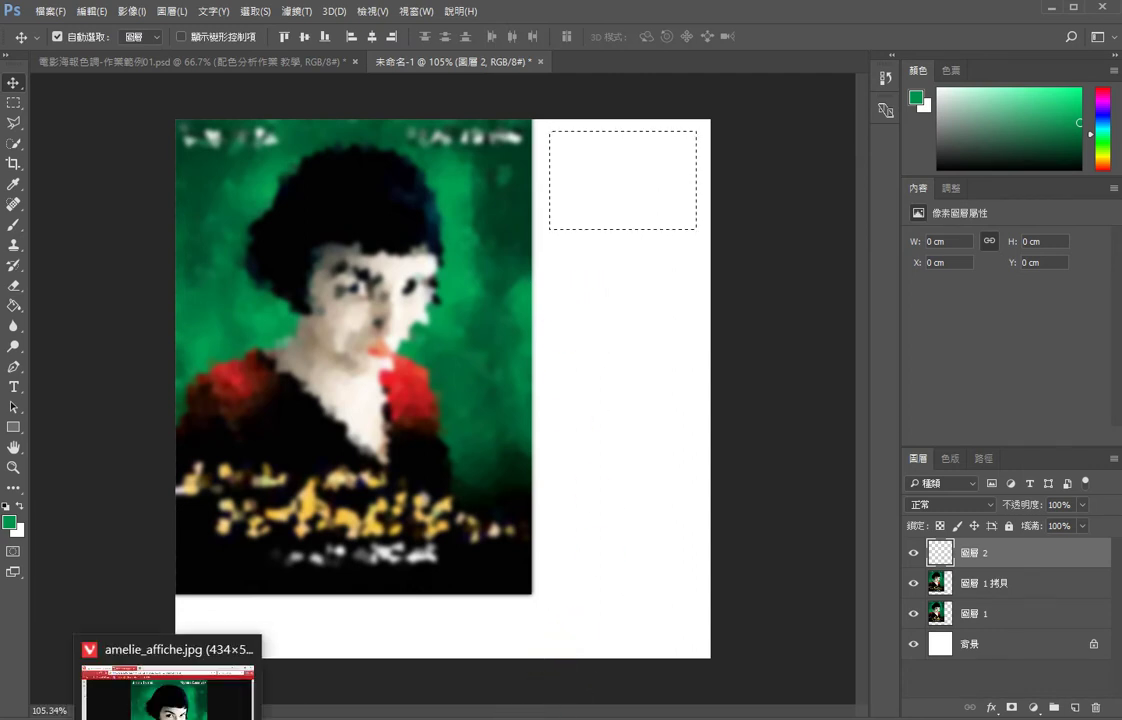
click(165, 690)
click(400, 19)
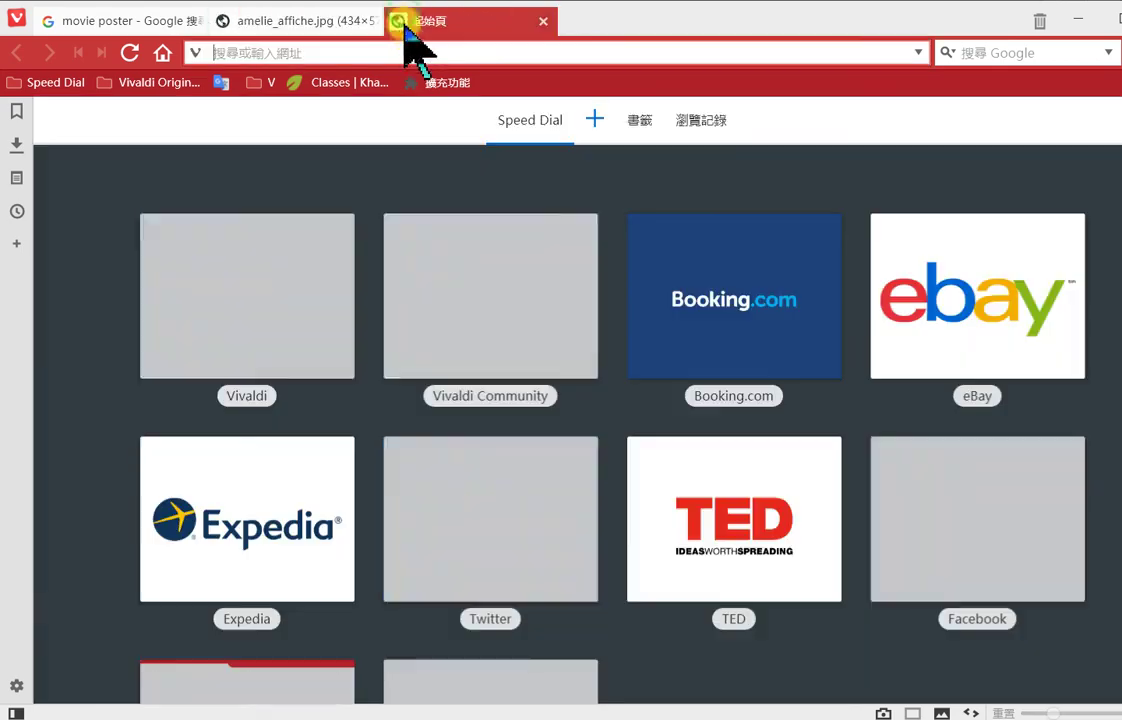
text(back )
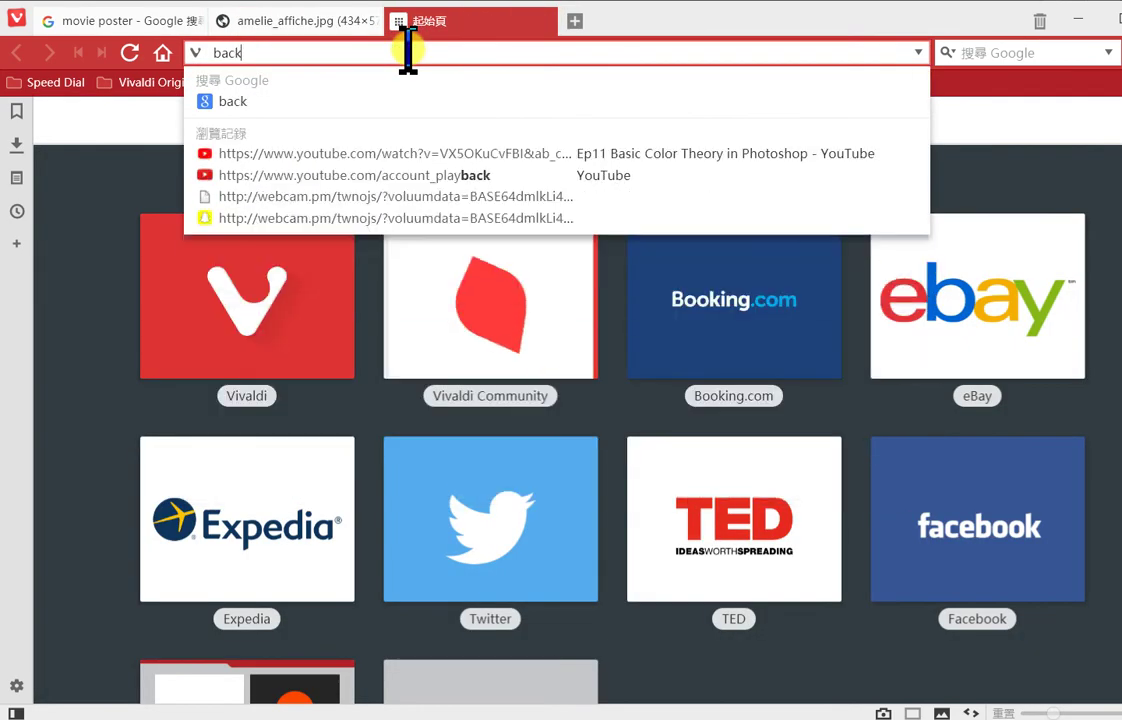
text(space)
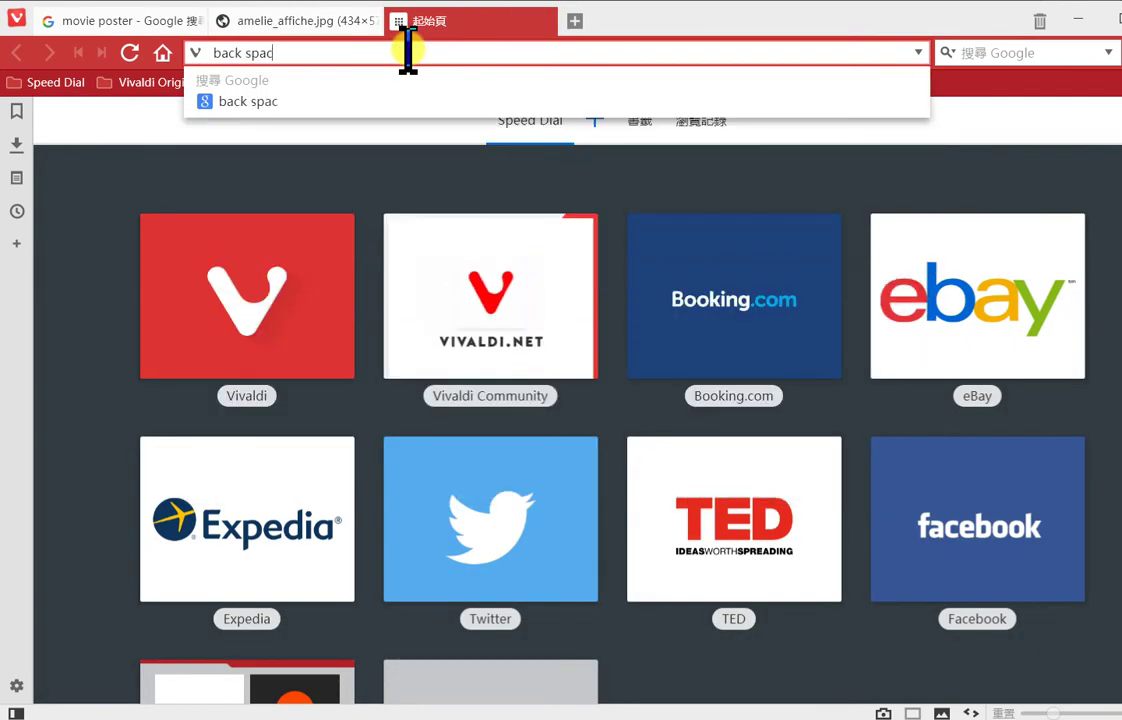
key(Return)
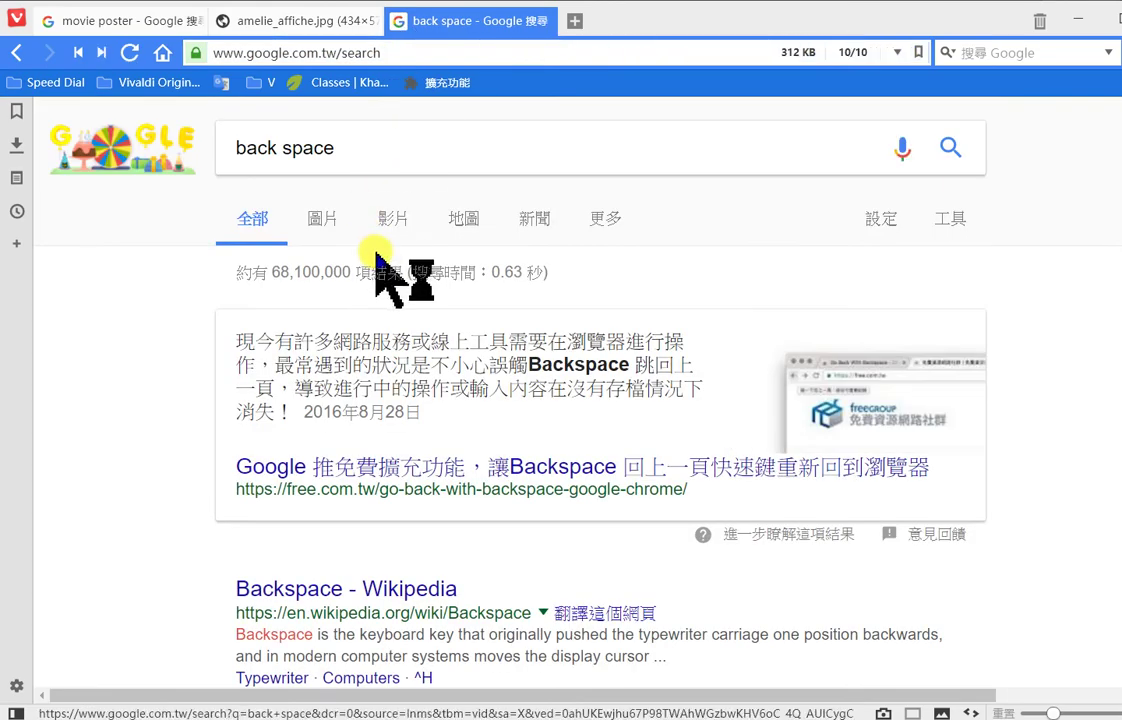
Step: Find a full keyboard picture in the image results and open it at full size to examine the Backspace key's location
click(308, 220)
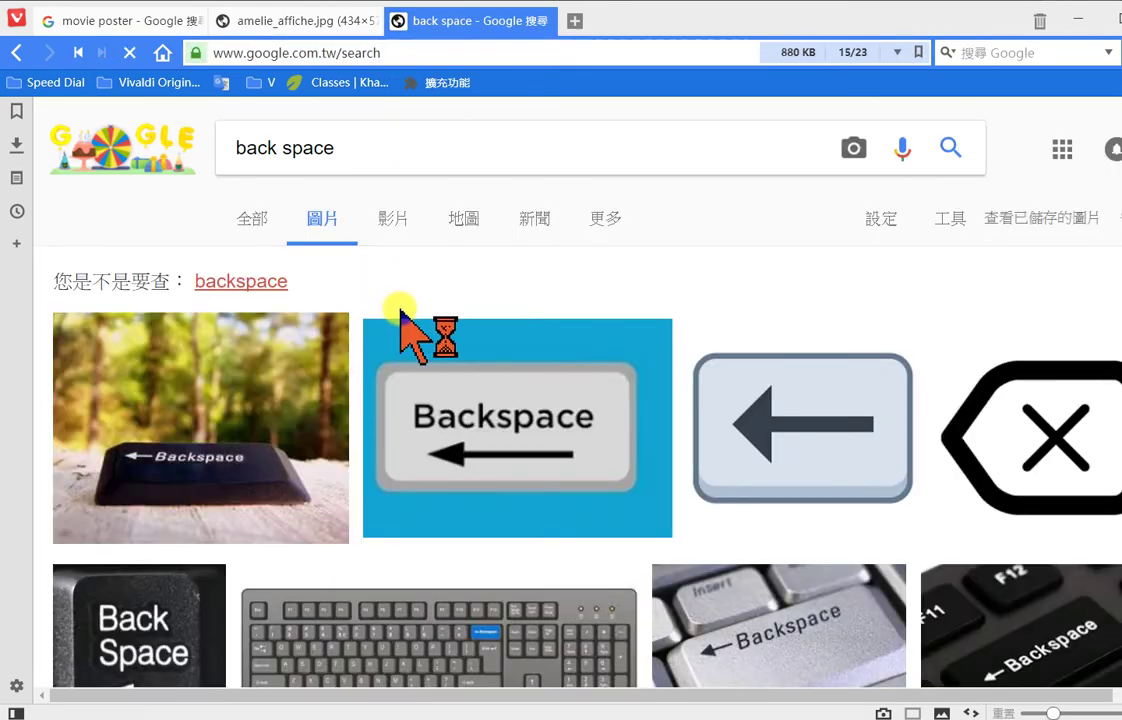
scroll(438, 355, down, 2)
click(478, 398)
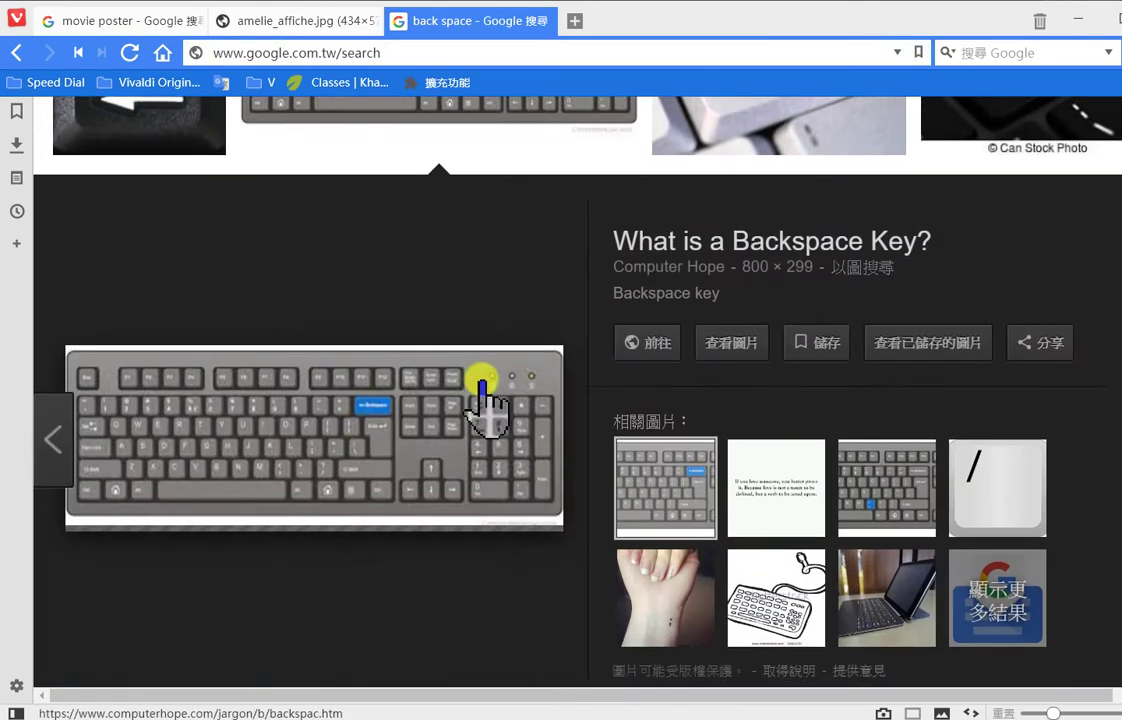
click(735, 345)
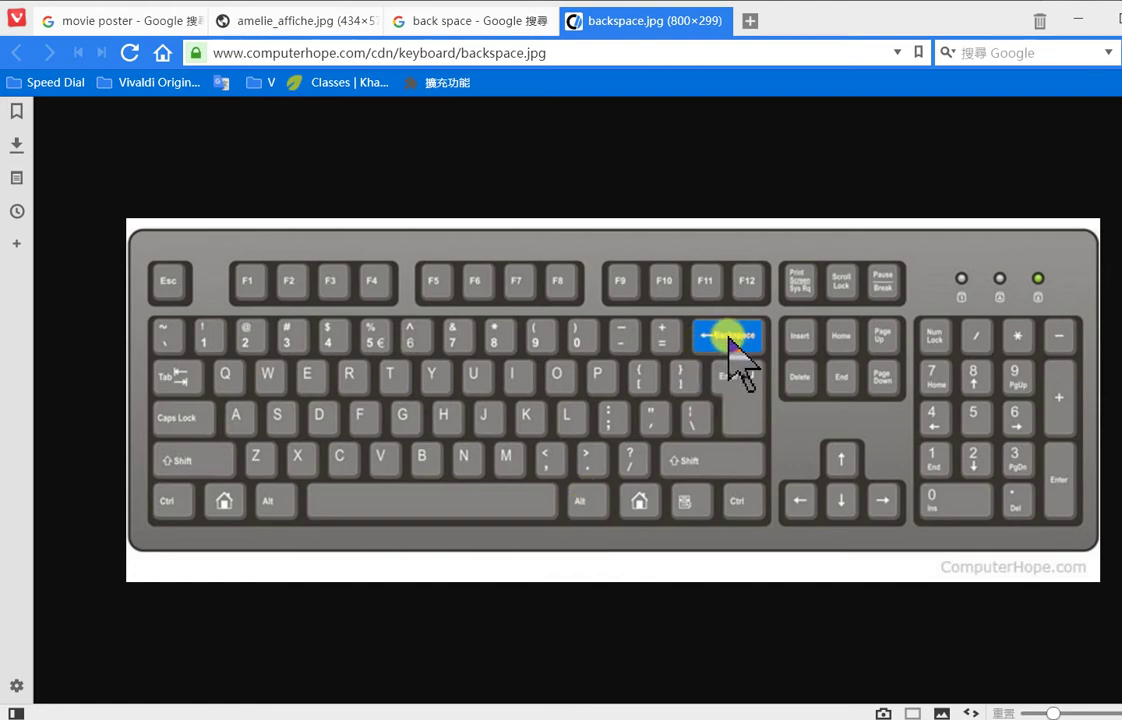
Step: Switch back to Photoshop, fill the rectangular selection on 圖層 2 with the sampled green, and deselect it
key(alt+Tab)
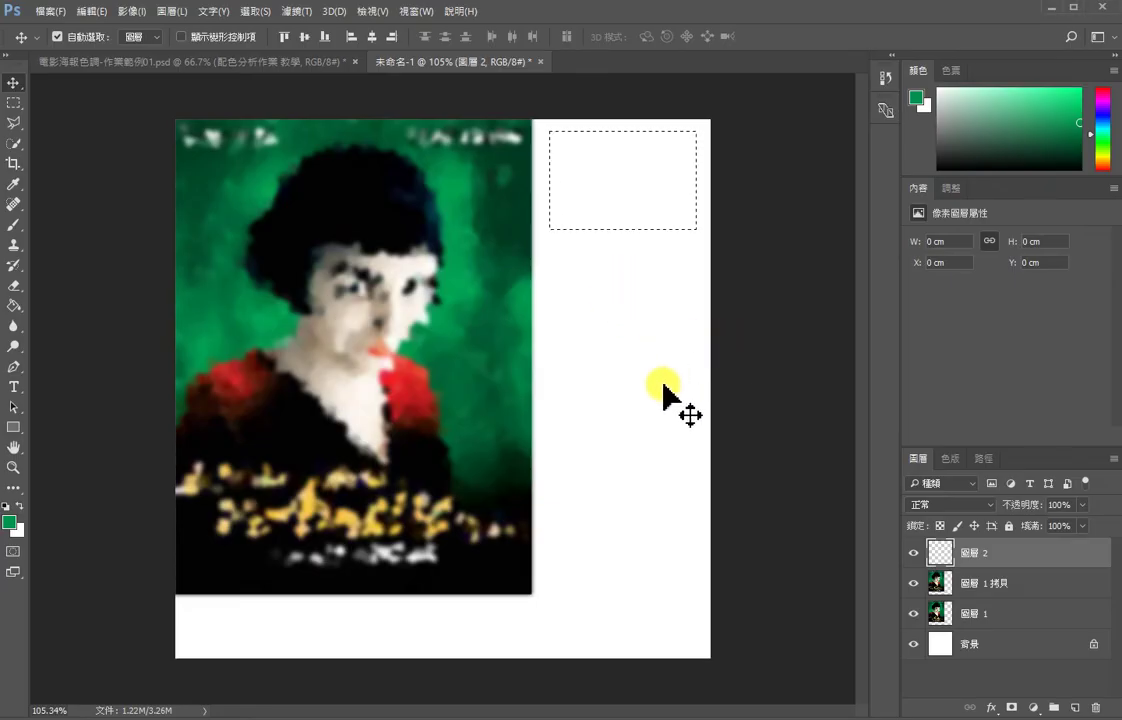
key(alt+BackSpace)
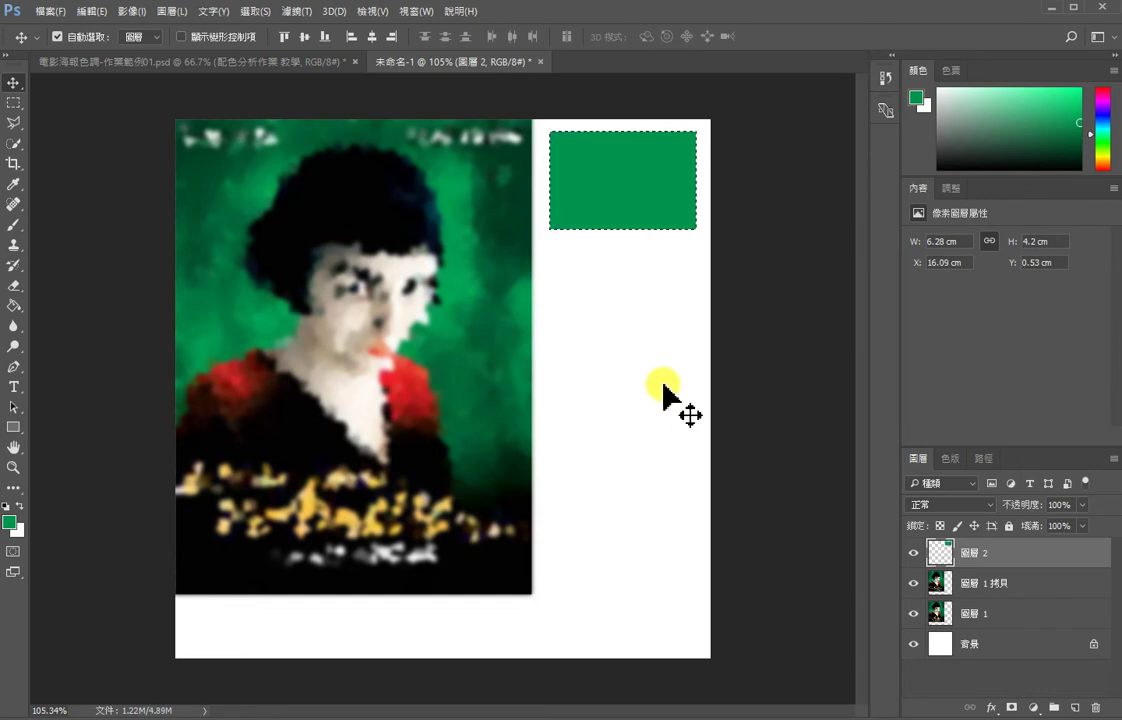
key(ctrl)
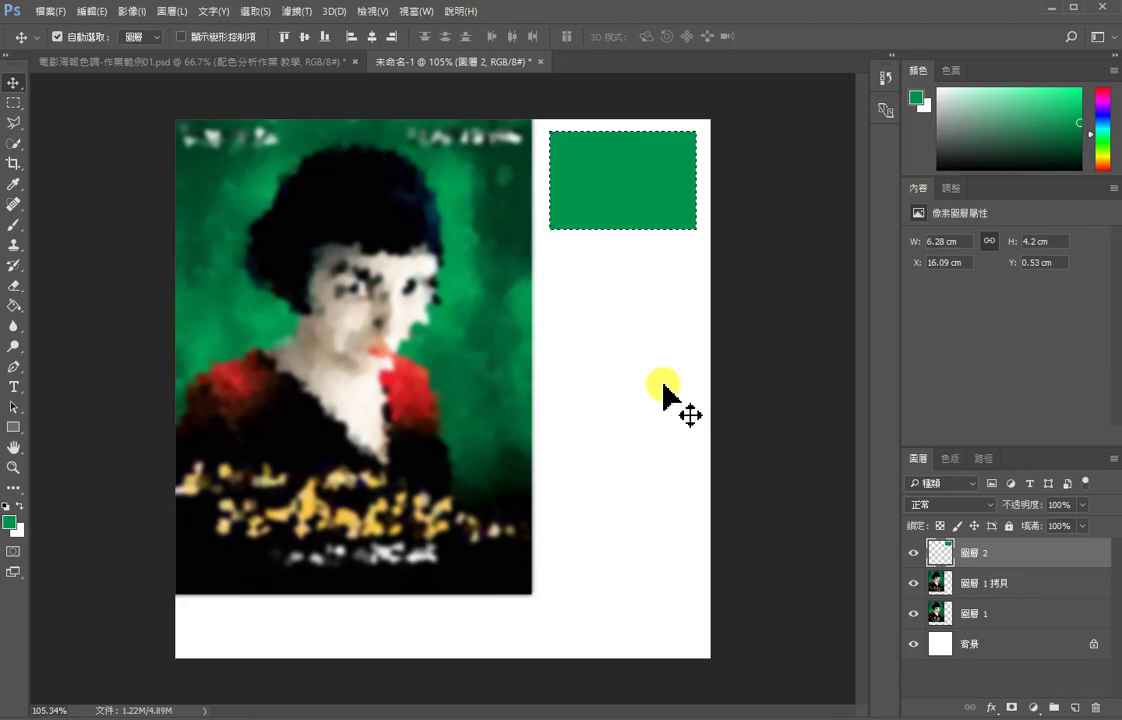
key(alt+Tab)
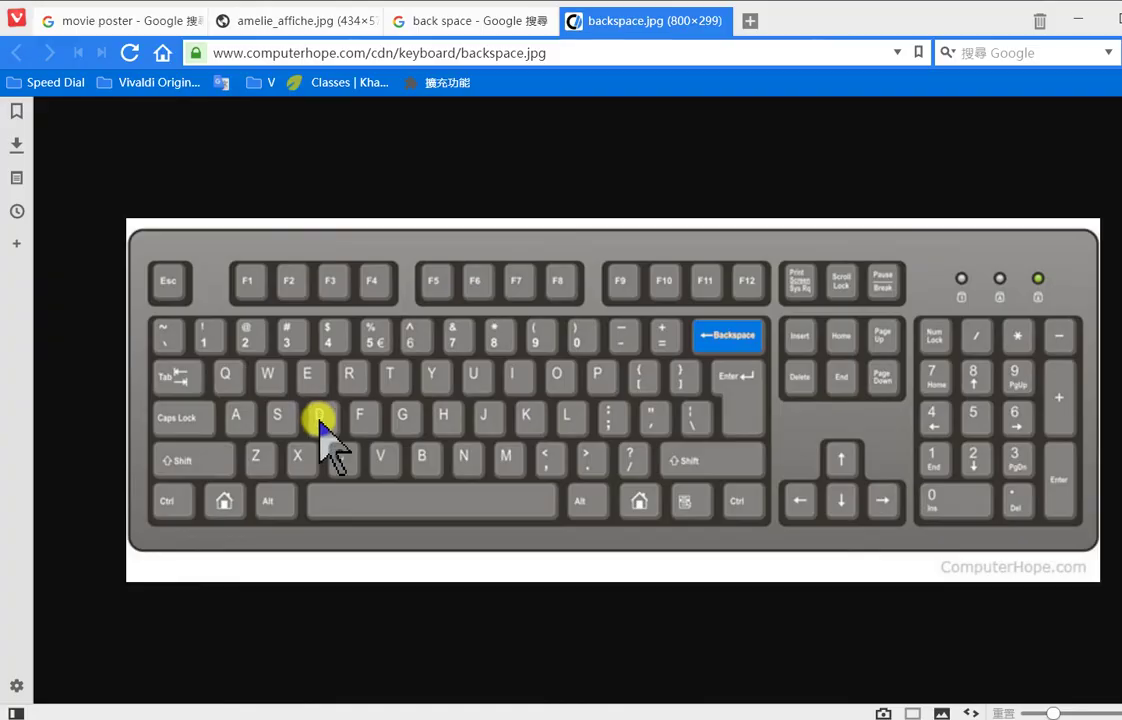
key(alt+Tab)
key(ctrl)
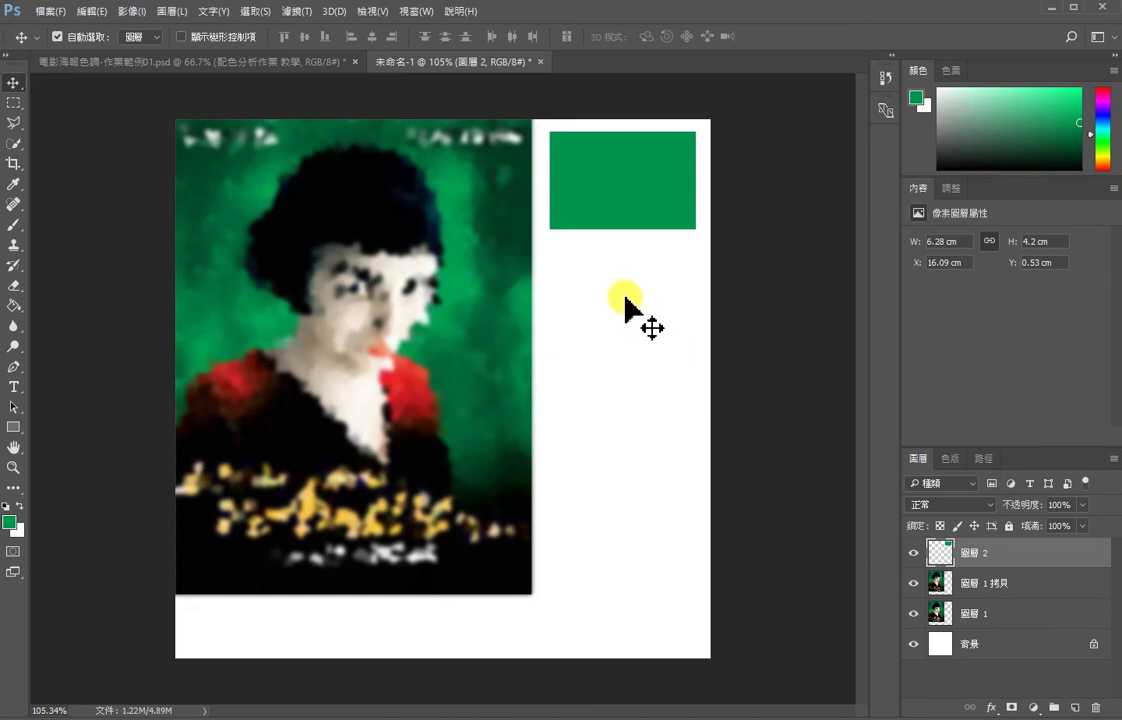
Step: Check the example assignment's swatches, try duplicating 圖層 2 and moving the copy below the green swatch, and undo both
click(270, 61)
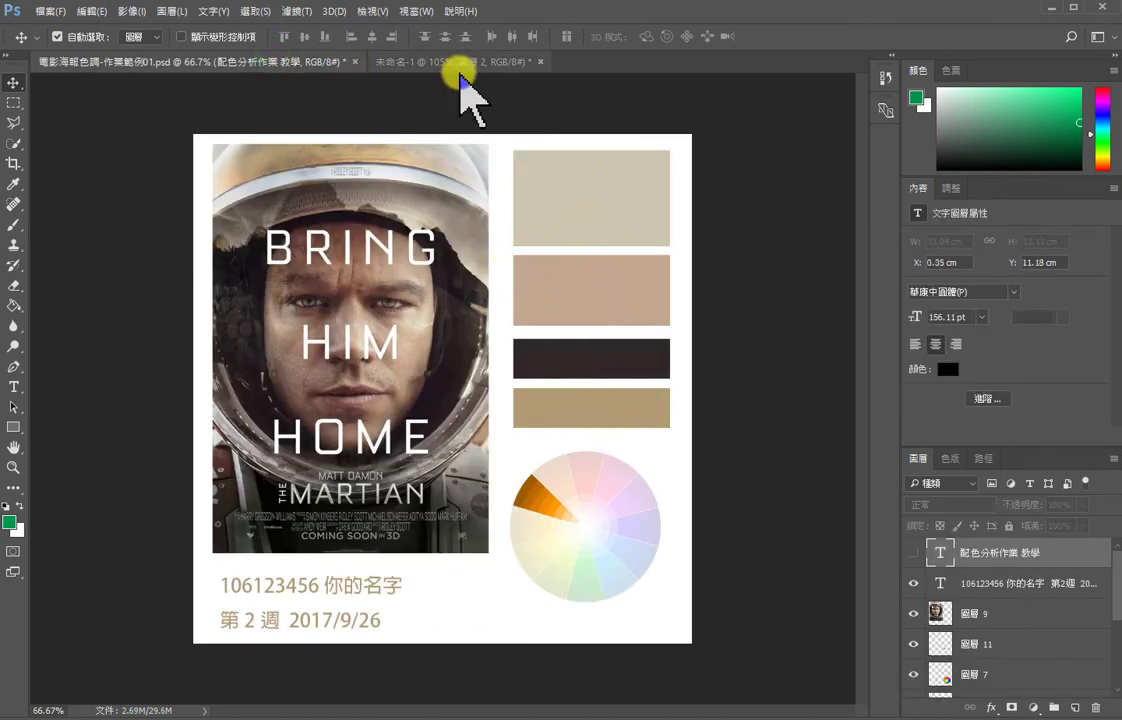
click(458, 62)
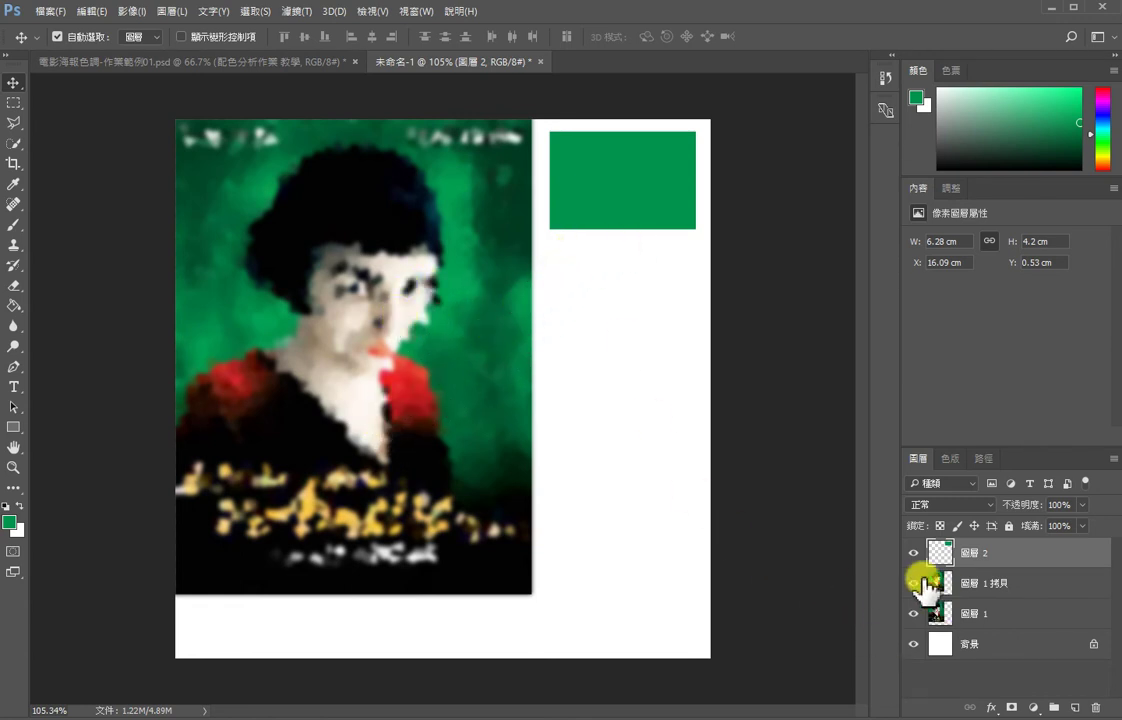
click(170, 12)
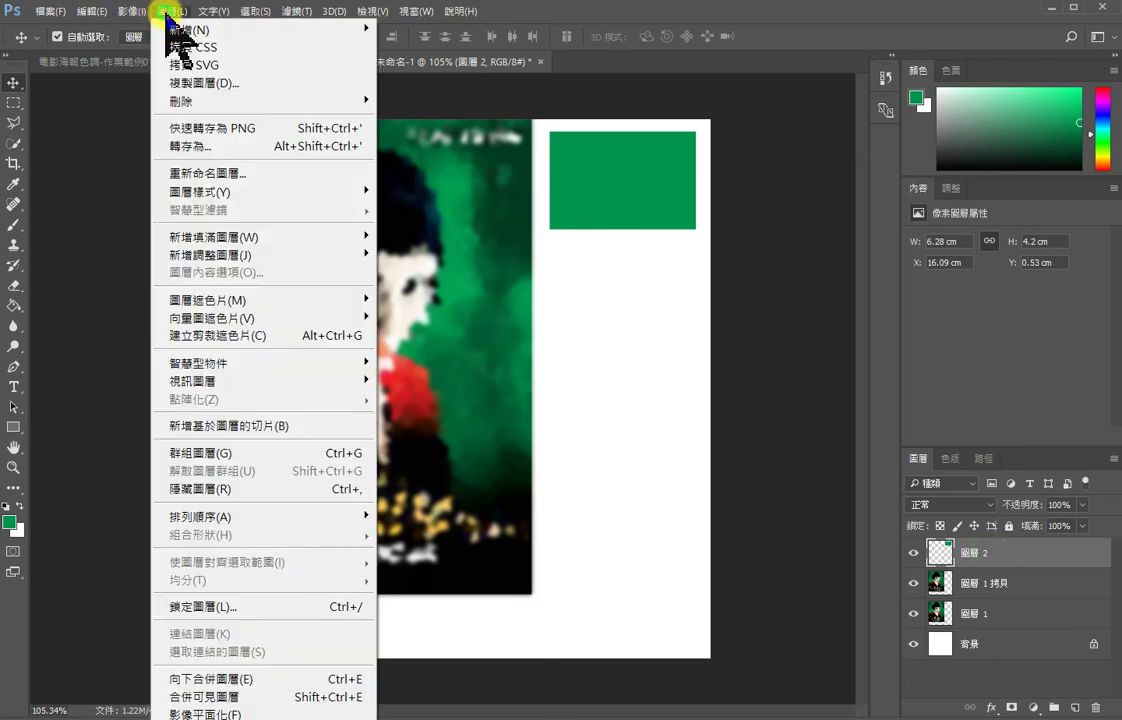
mouse_move(172, 31)
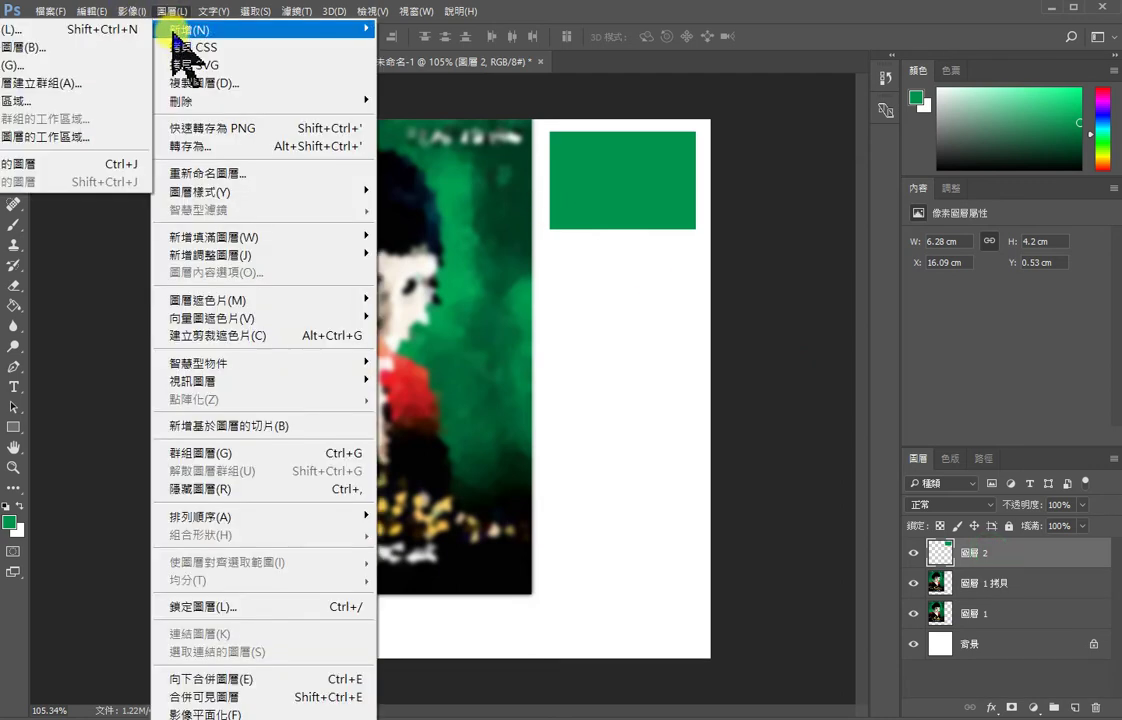
click(215, 83)
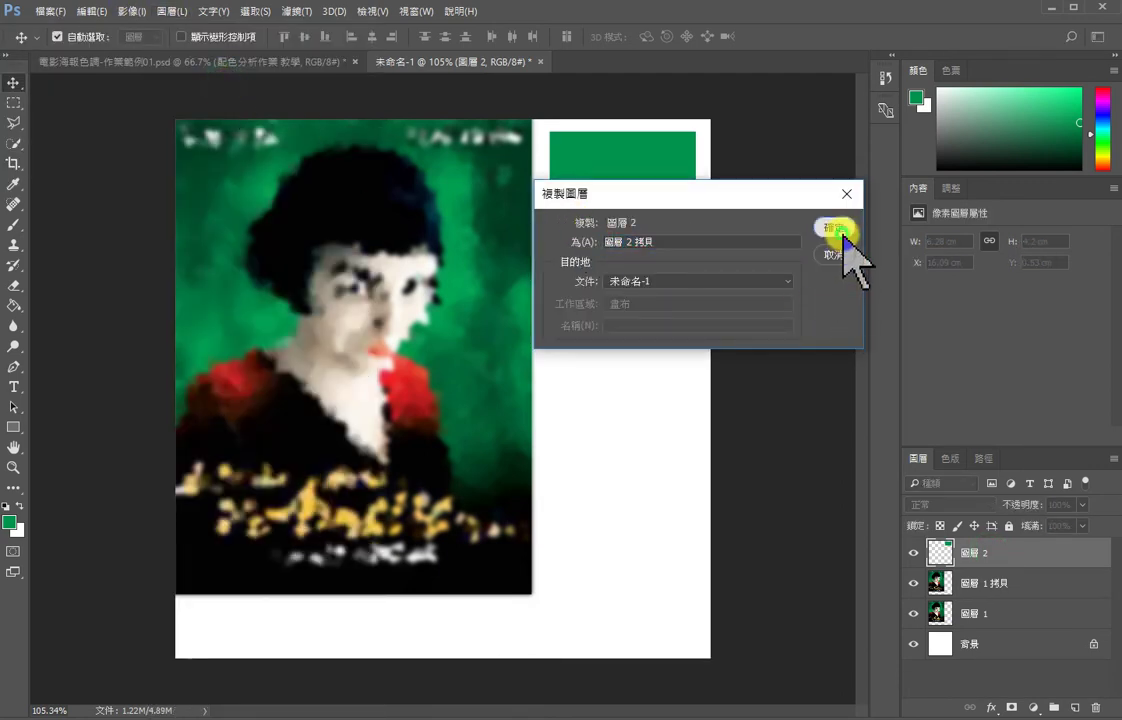
click(834, 228)
drag(630, 163, 627, 285)
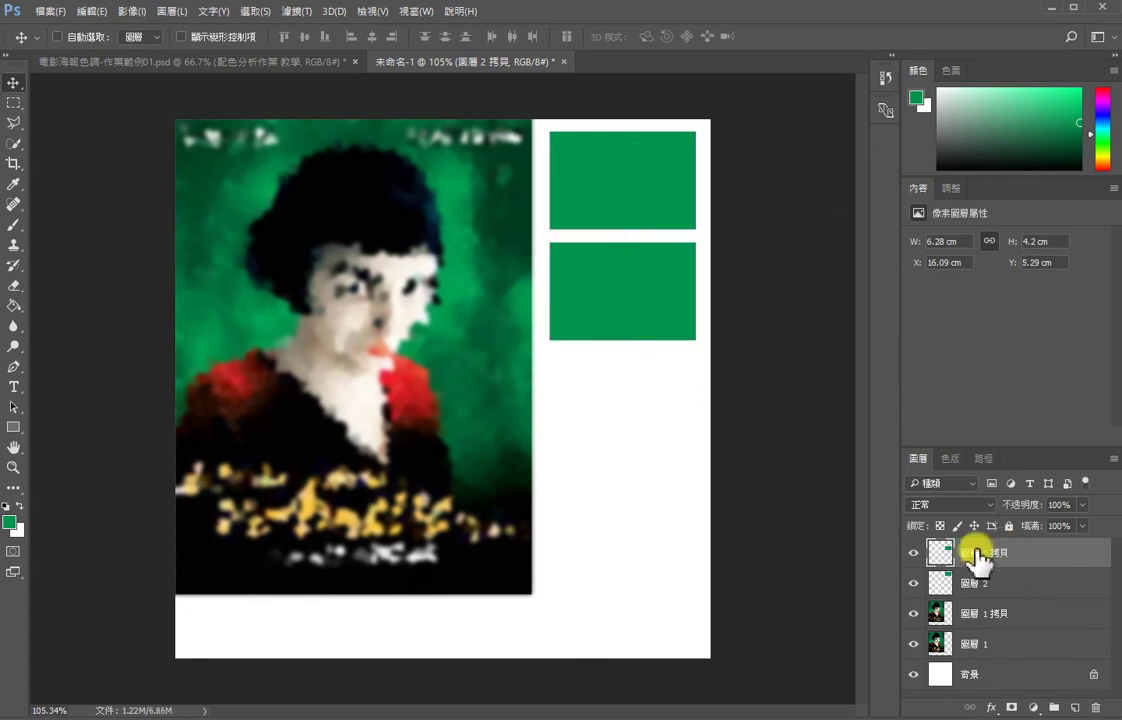
key(ctrl+z)
key(ctrl+alt+z)
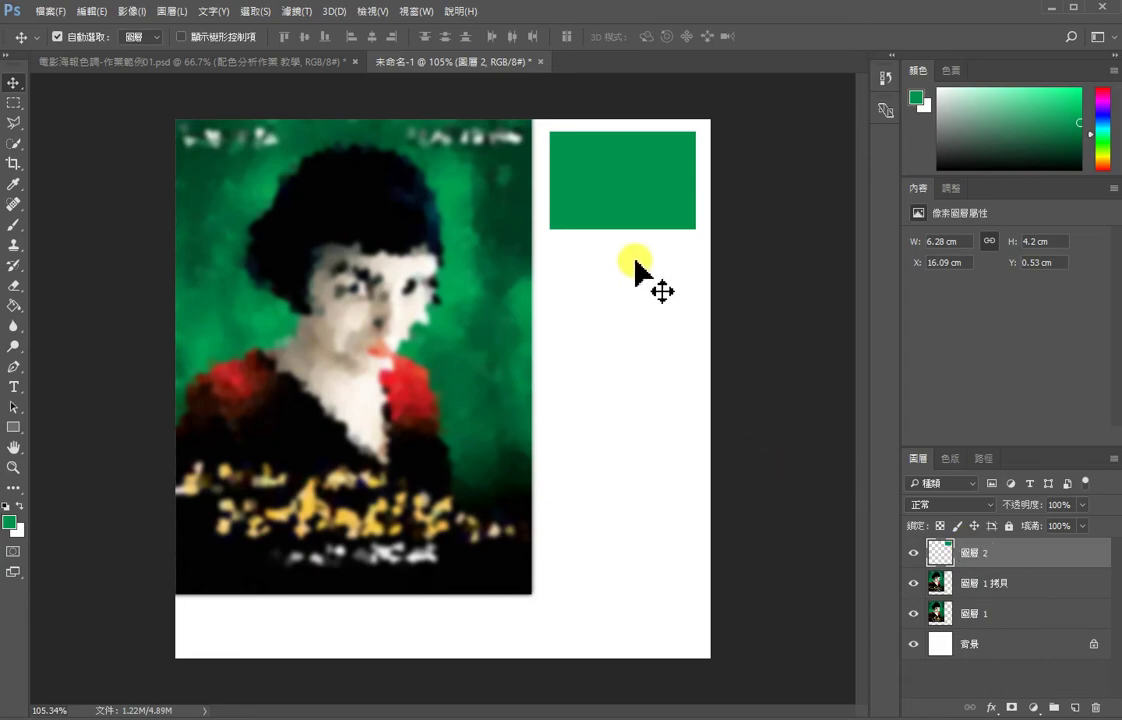
Step: Copy the green swatch straight down onto its own layer, just below the original at a Y position of about 5.15 cm
key(alt+Tab)
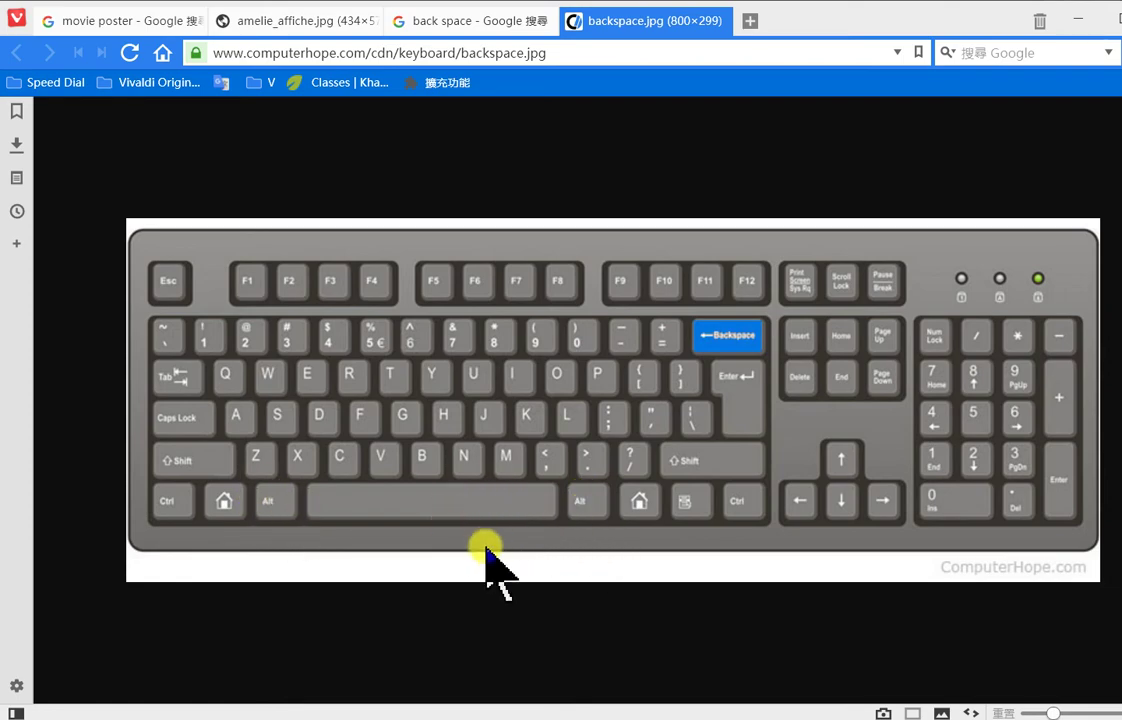
key(alt+Tab)
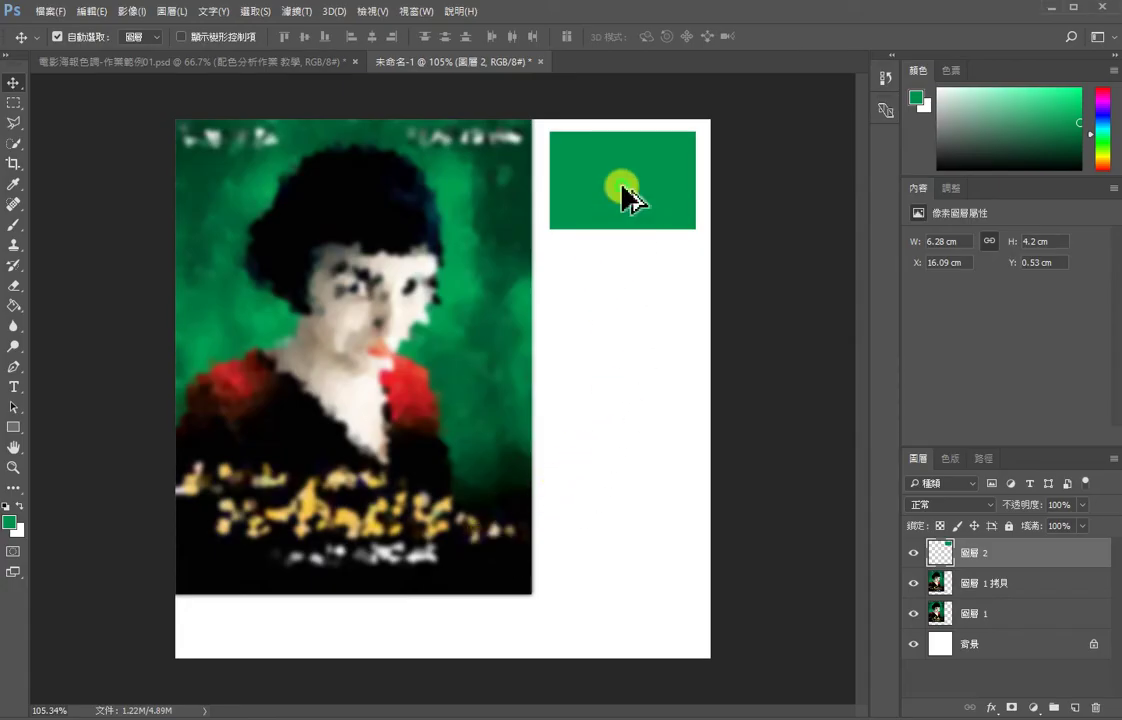
drag(622, 186, 624, 298)
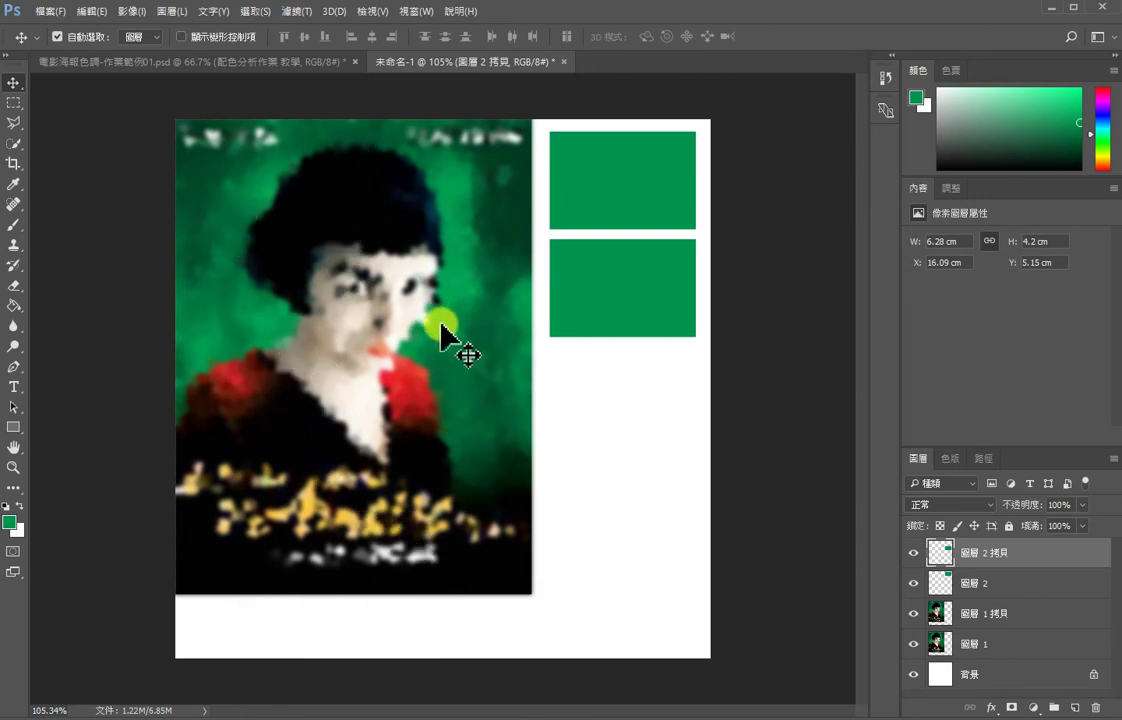
Step: Sample black from the poster figure's hair, lock the transparent pixels of 圖層 2 拷貝, and fill the lower swatch with it
click(14, 184)
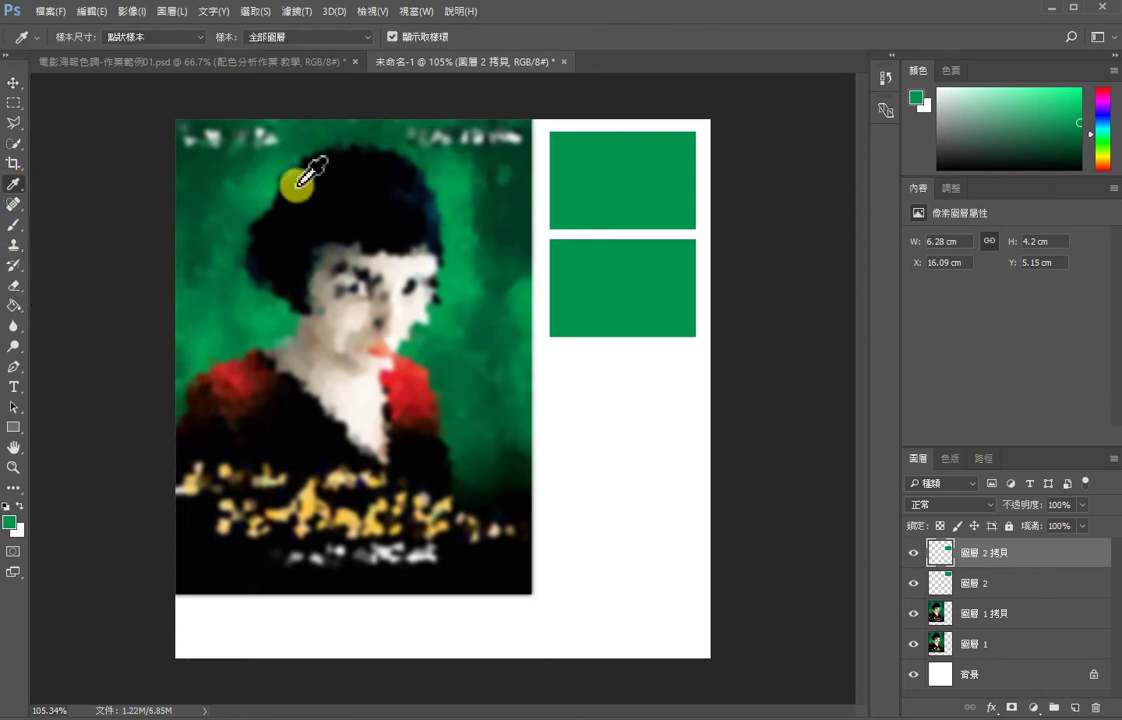
click(341, 168)
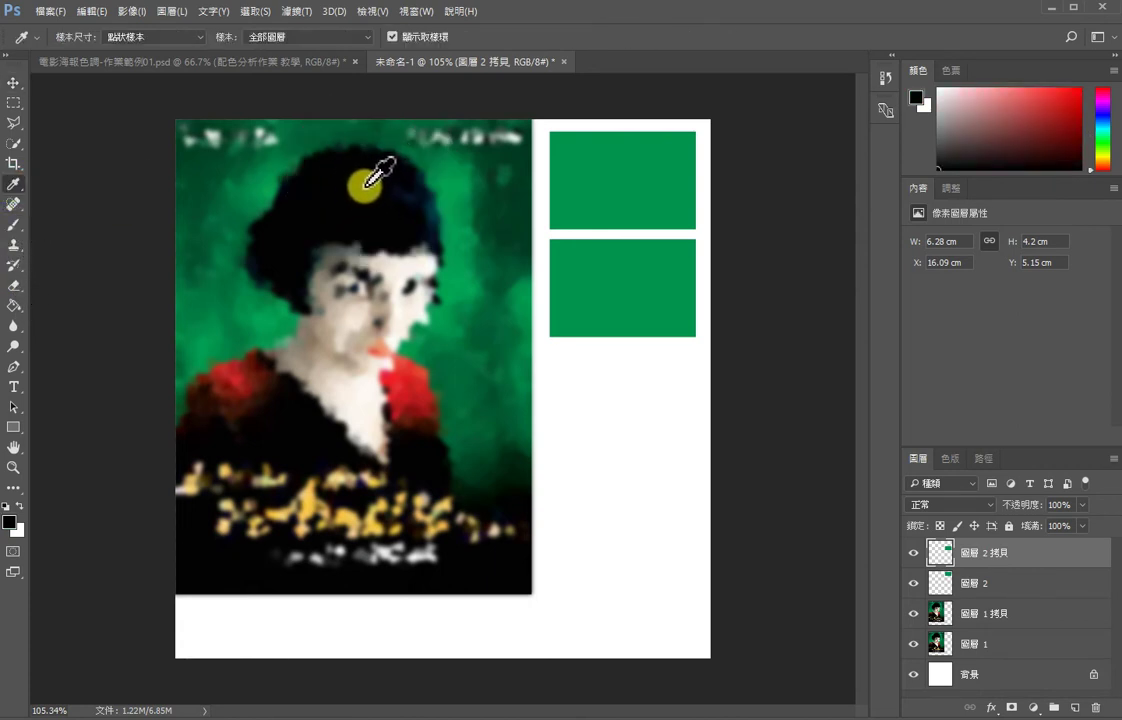
key(v)
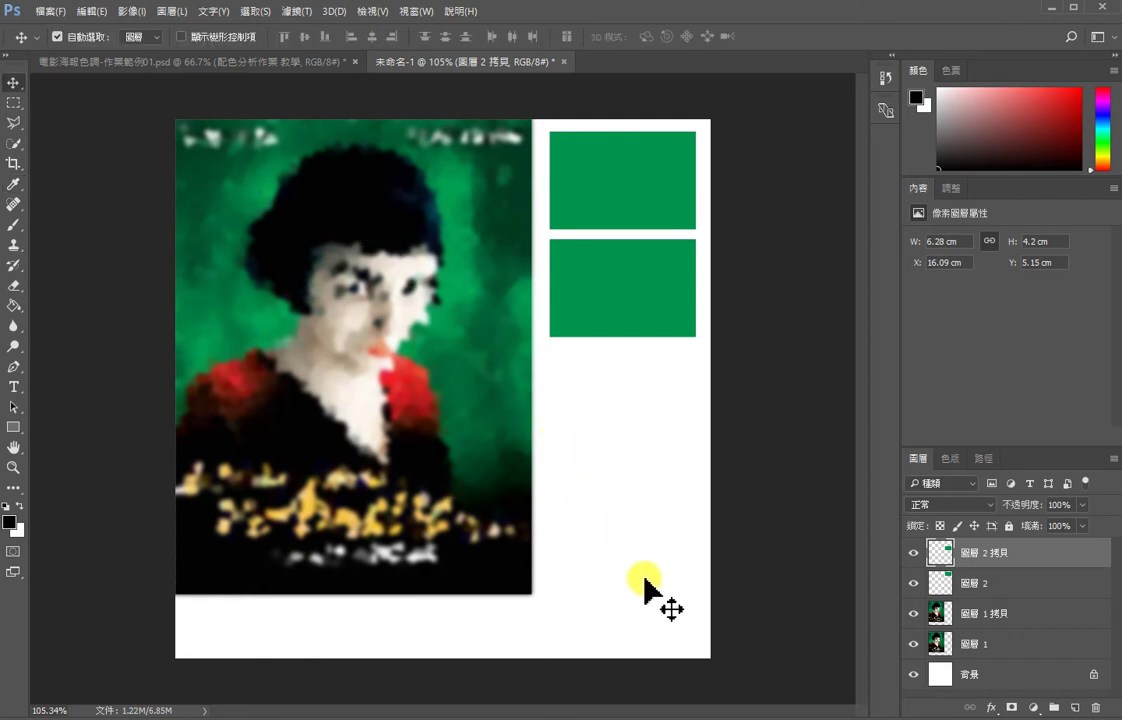
key(alt+Delete)
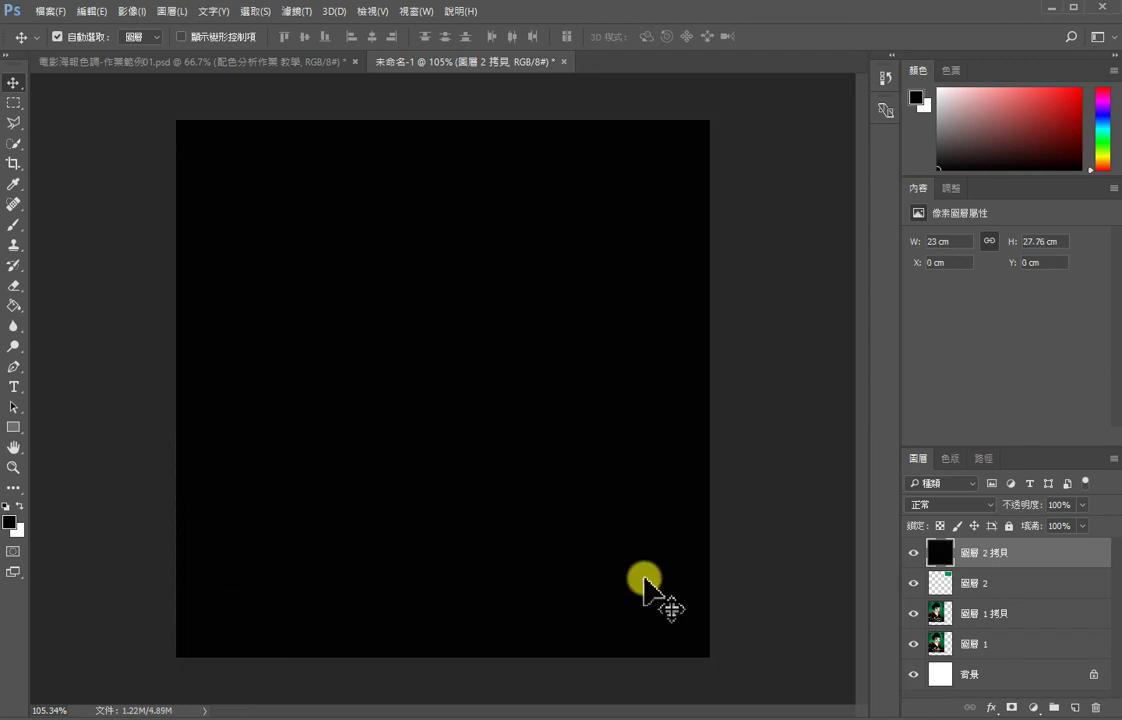
key(ctrl+z)
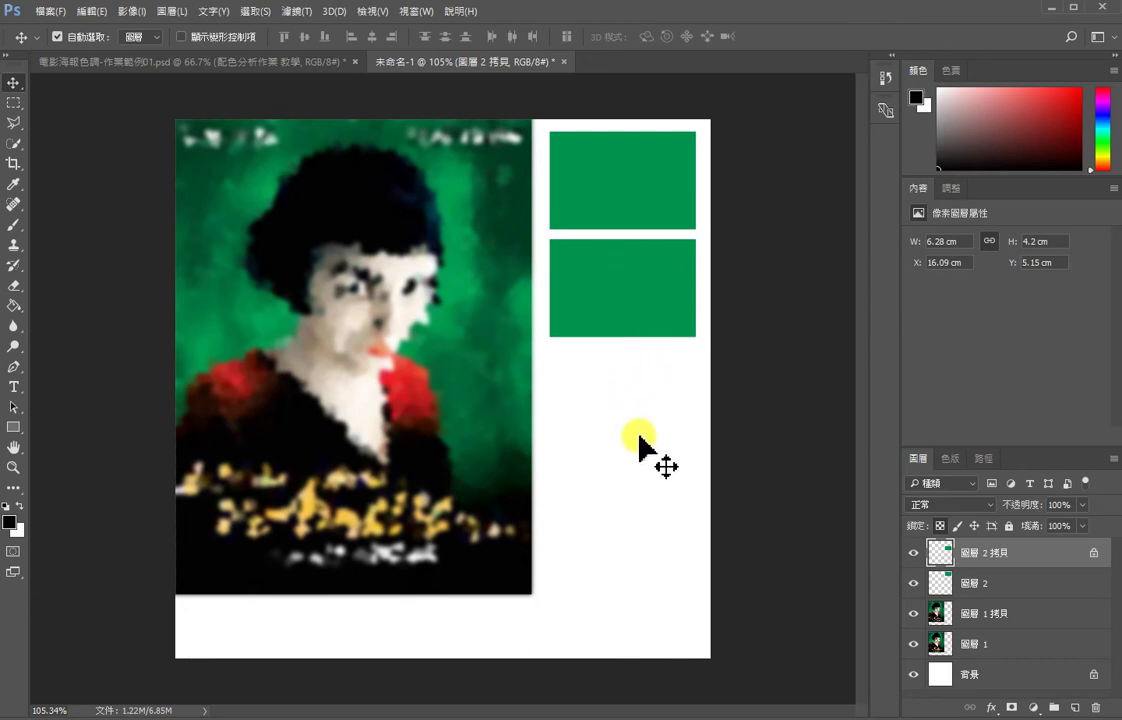
key(alt+Delete)
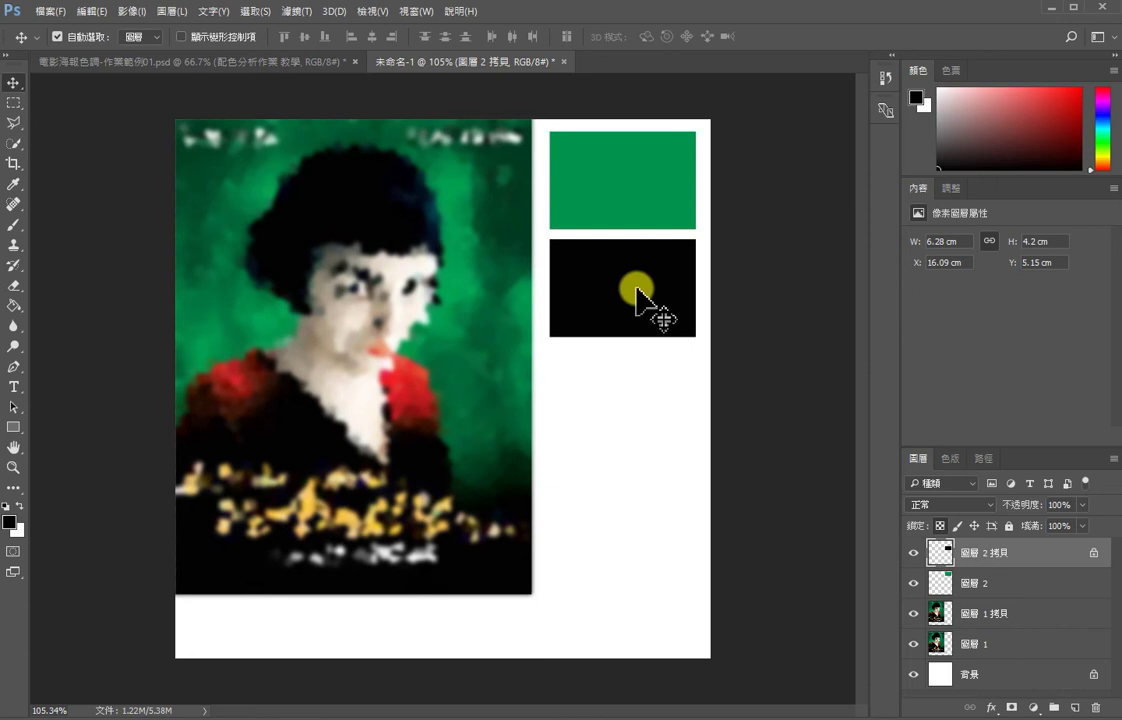
Step: Compare with the example assignment, reduce the black swatch's height to about 2.82 cm, and move it up to Y about 4.94 cm
click(256, 64)
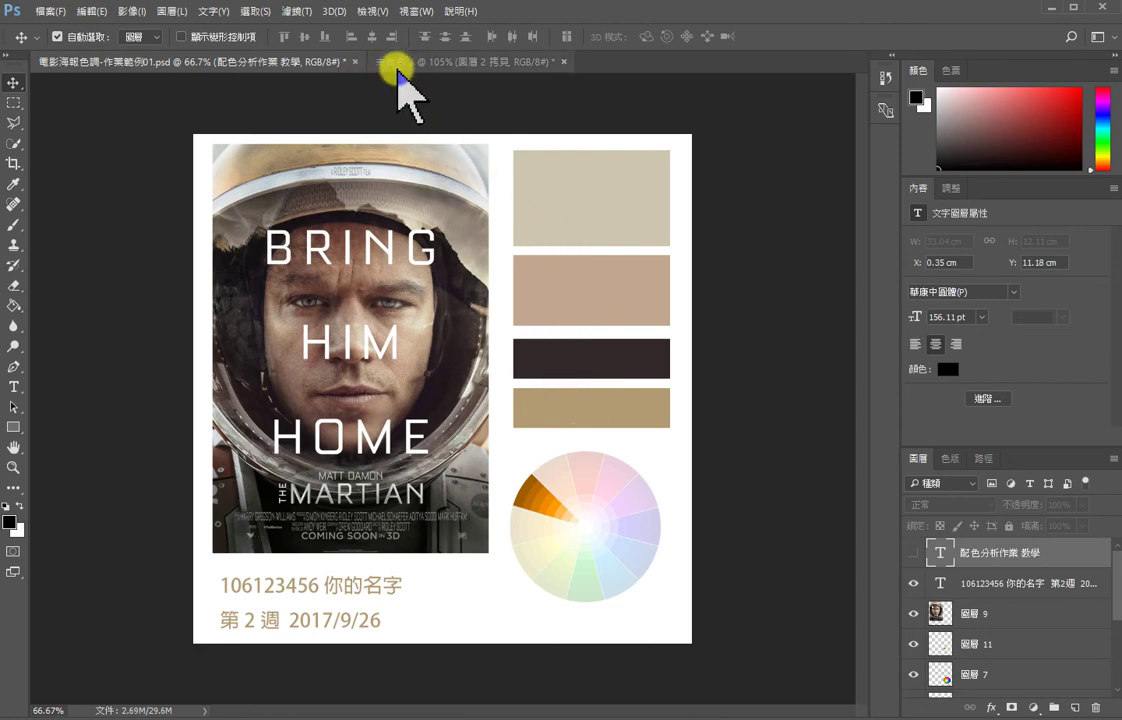
click(398, 68)
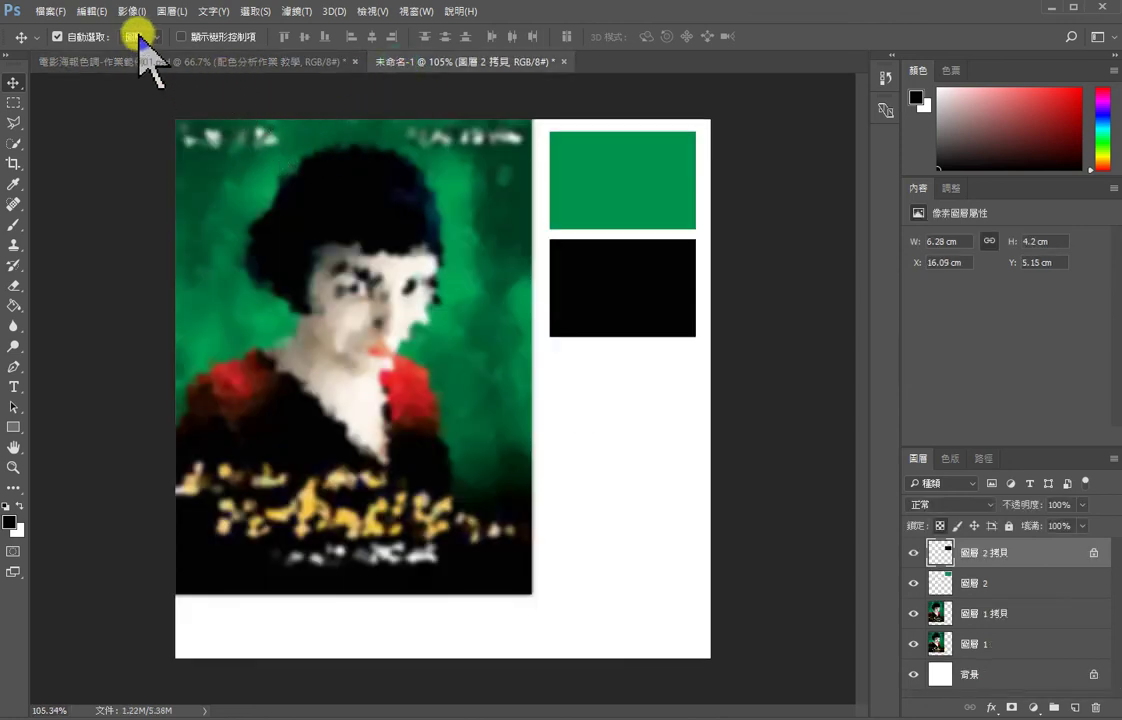
click(93, 11)
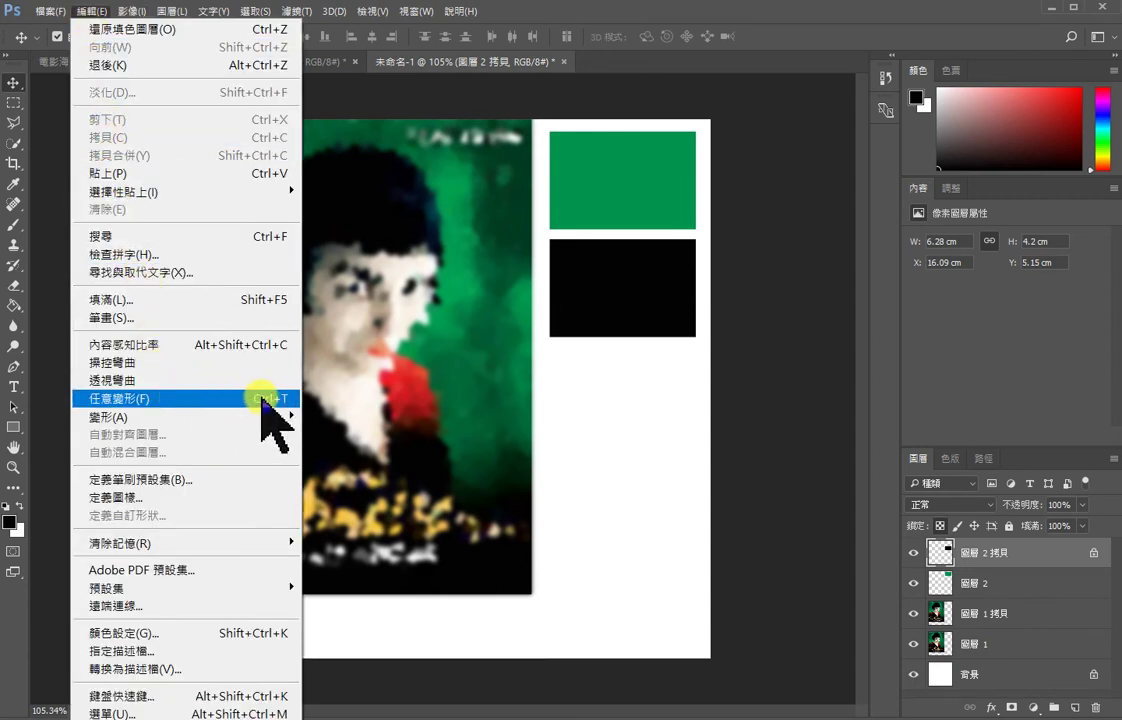
click(277, 405)
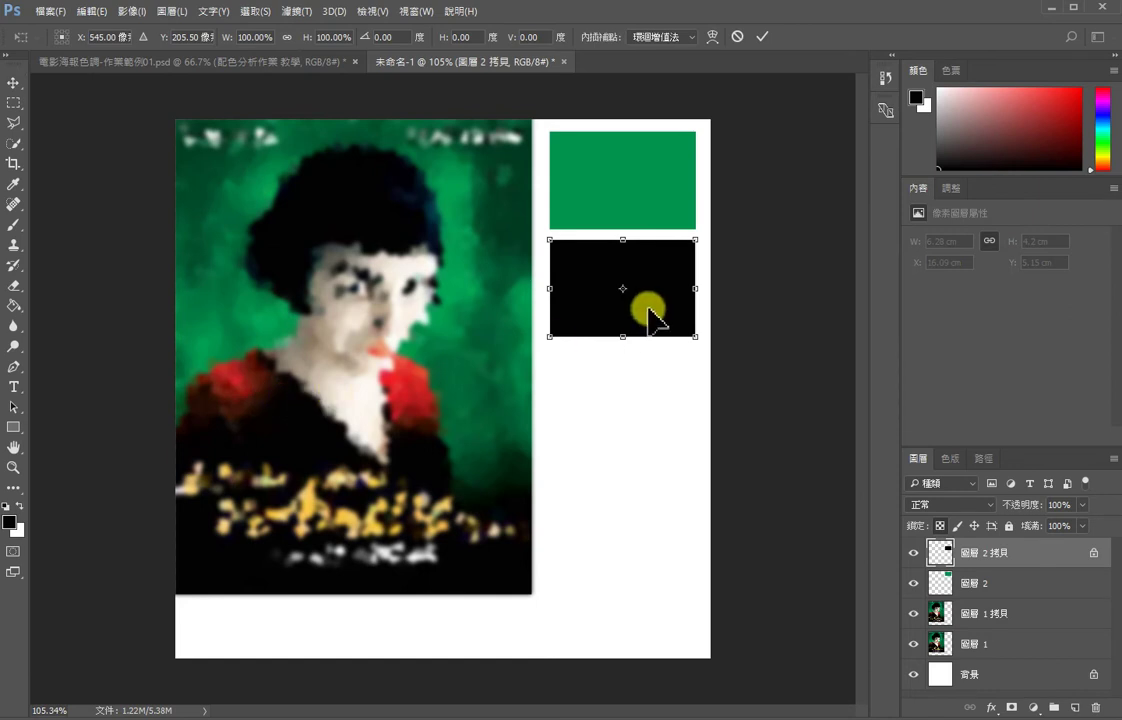
drag(627, 337, 627, 306)
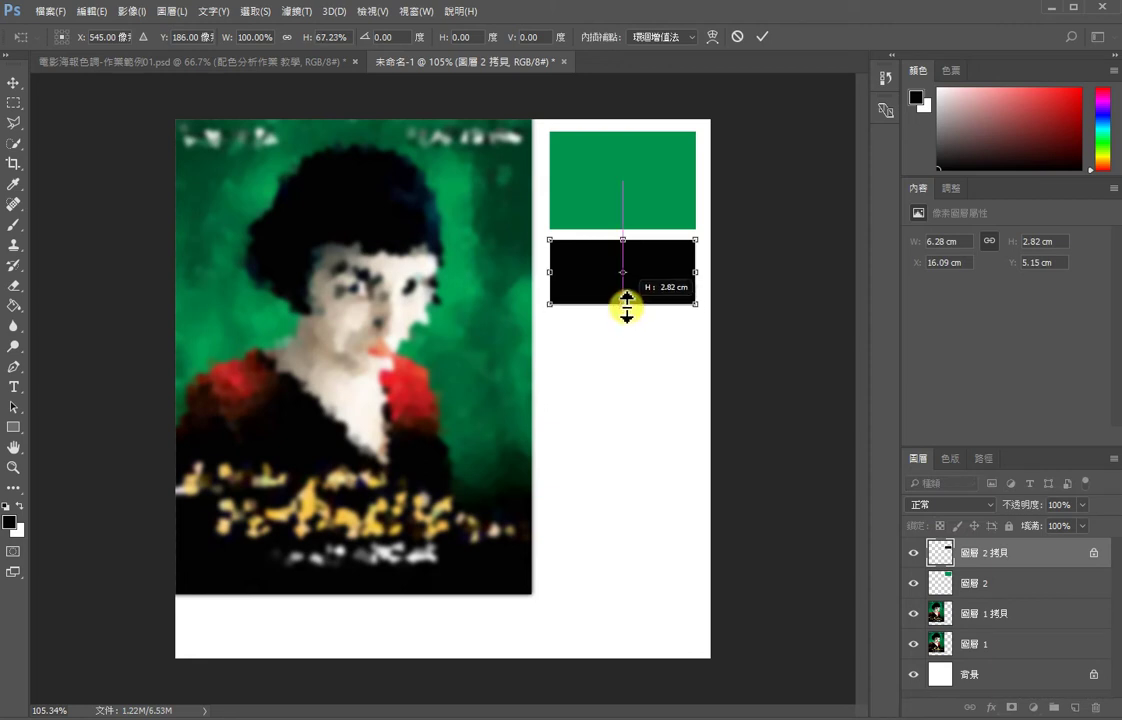
double_click(651, 276)
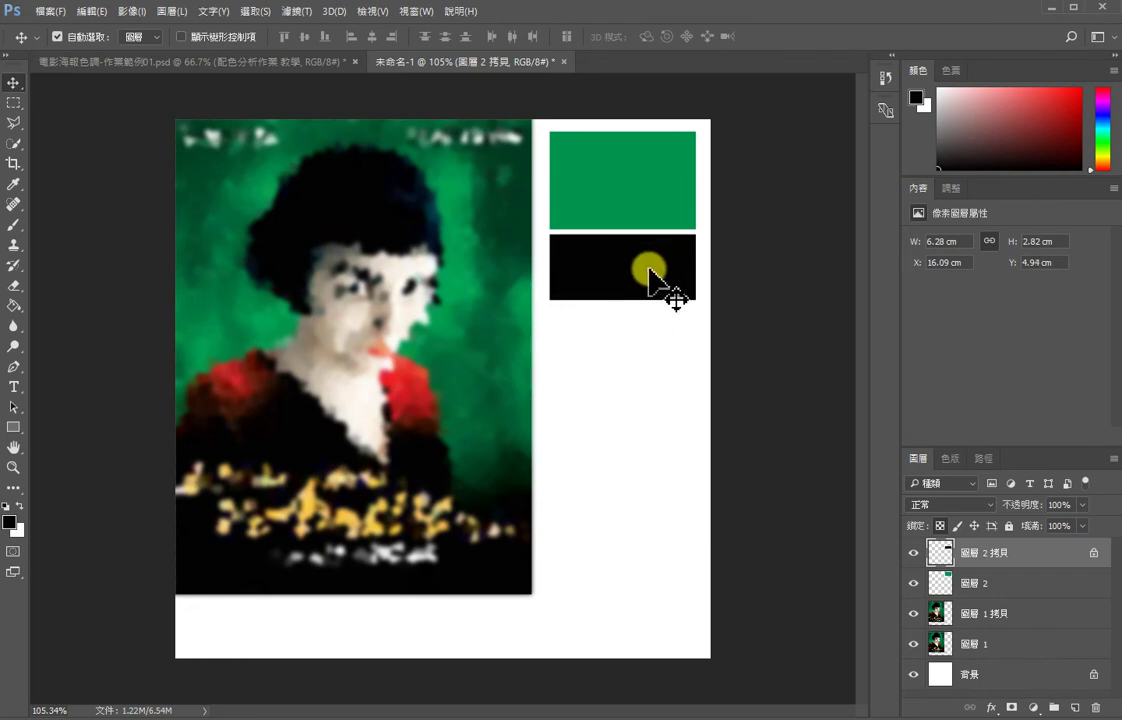
Step: Copy the black swatch to just below itself and fill the copy with the cream colour sampled from the figure's skin
drag(650, 269, 654, 343)
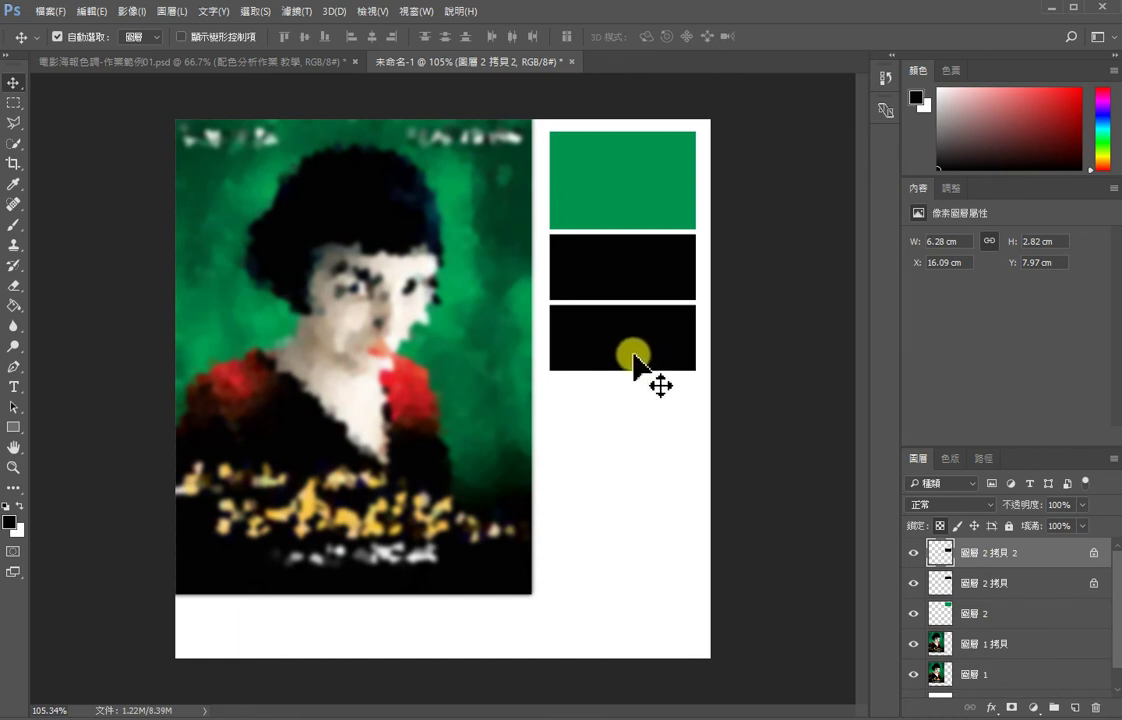
key(i)
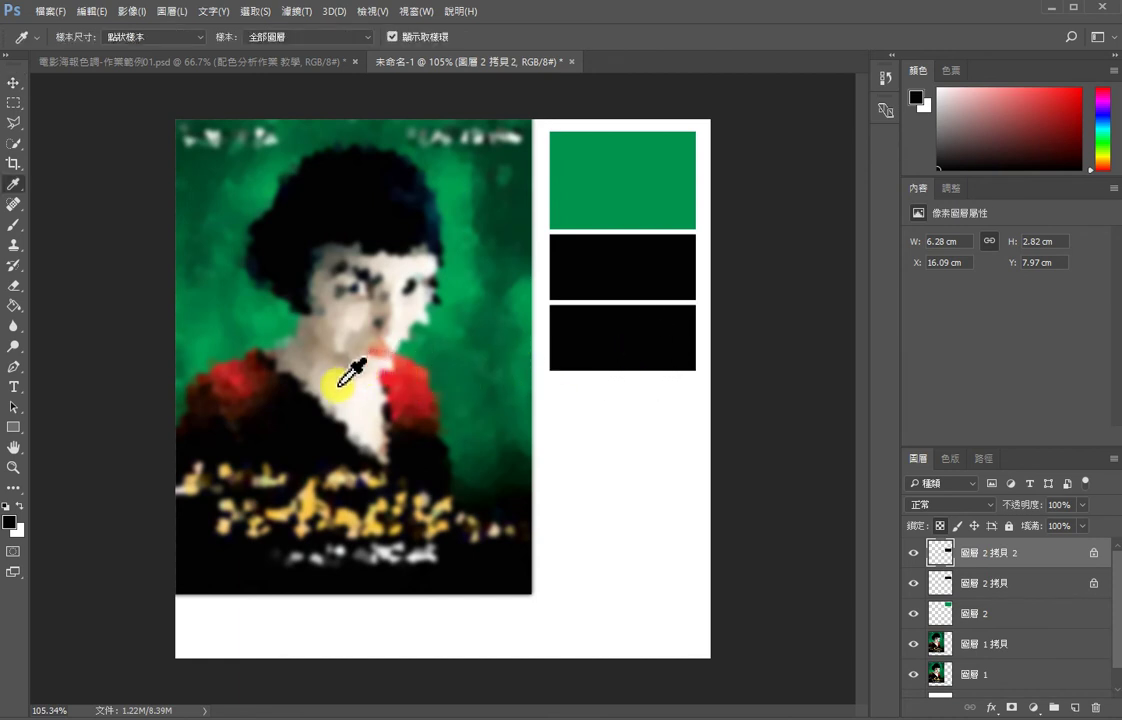
click(345, 391)
key(v)
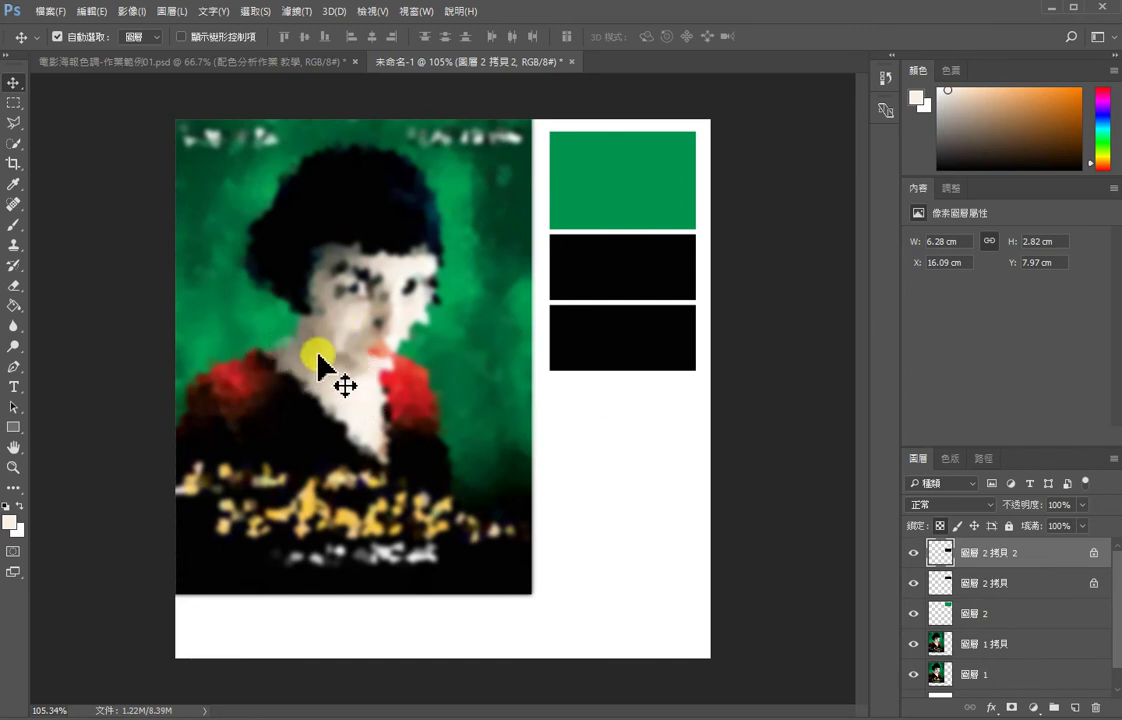
key(i)
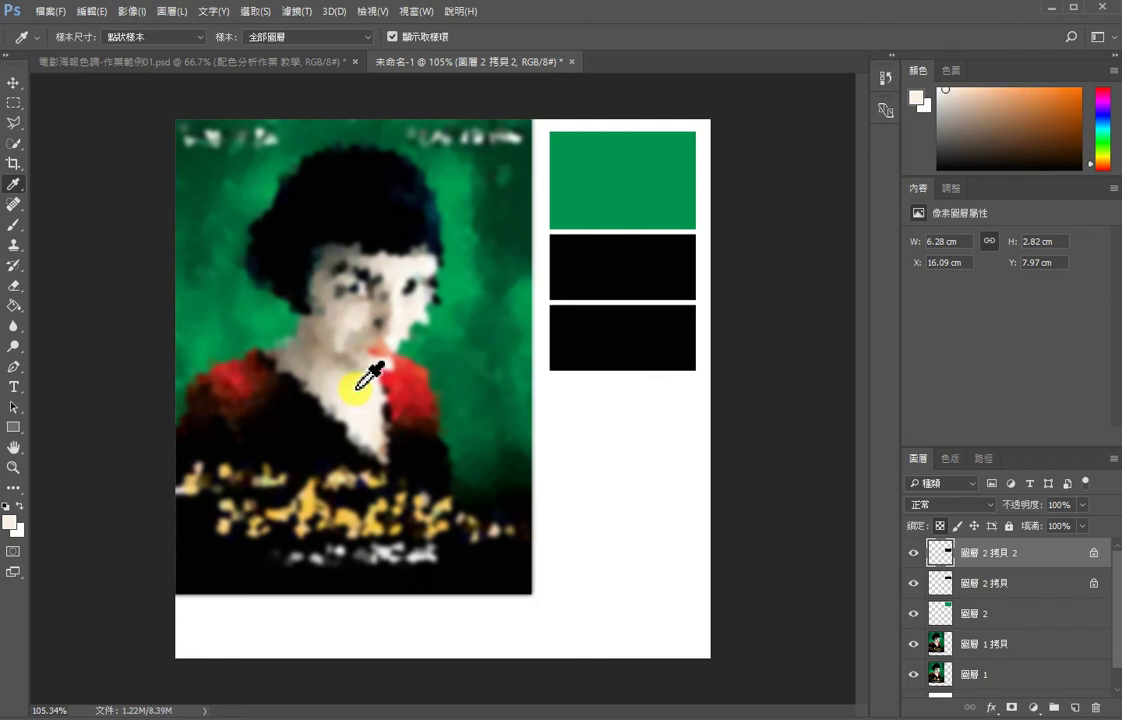
key(alt+BackSpace)
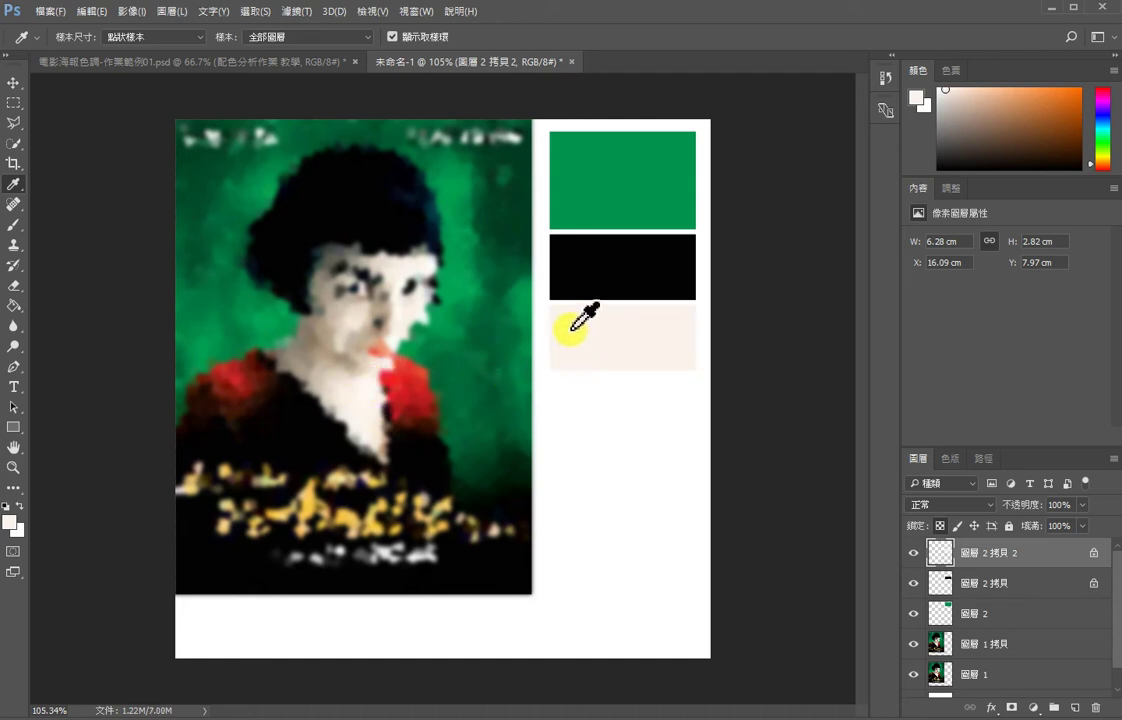
Step: Reduce the cream swatch's height to about 2.36 cm, keeping its upper edge in place
key(v)
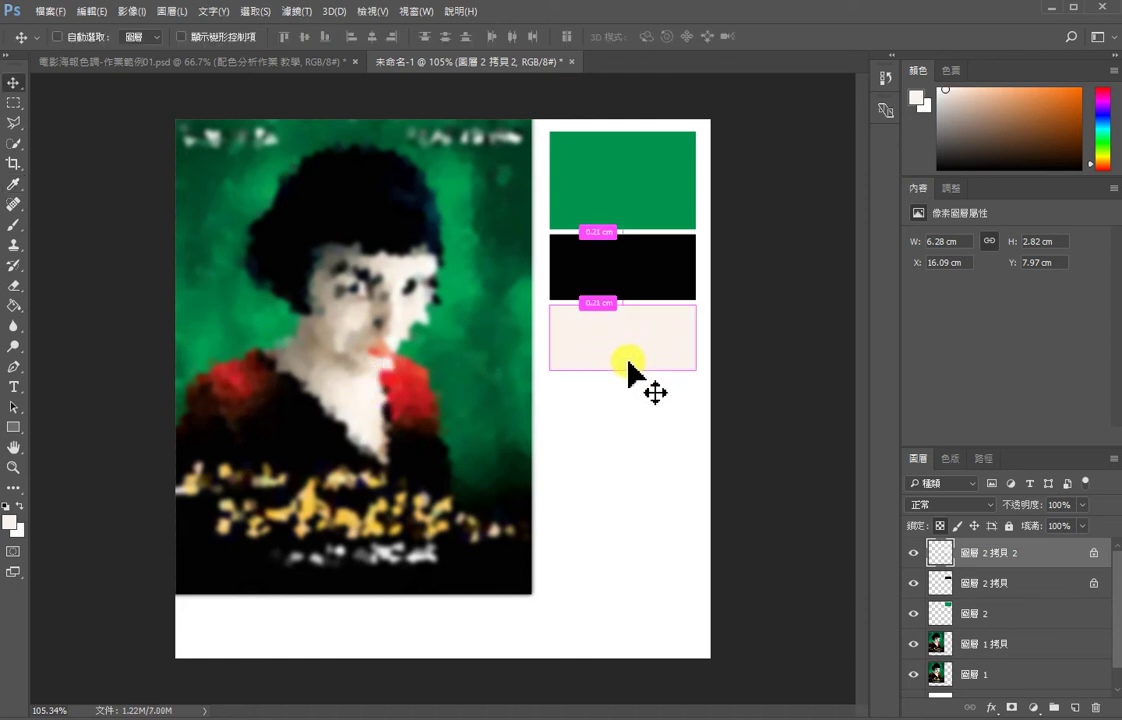
key(ctrl+t)
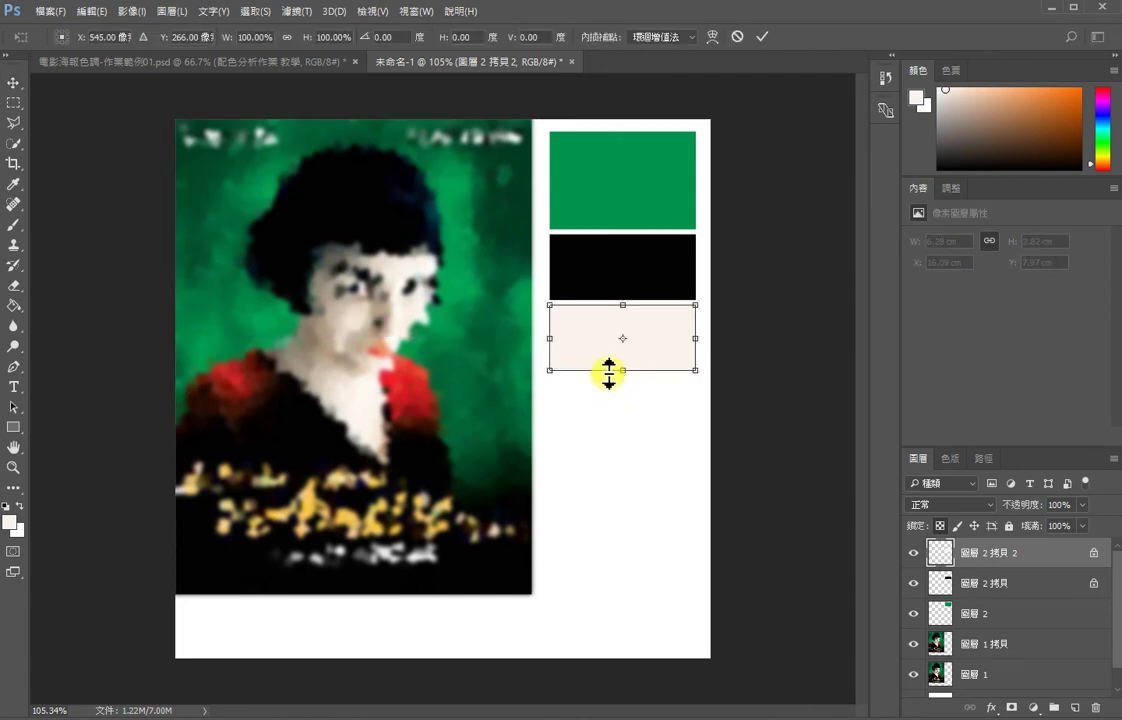
drag(624, 371, 626, 360)
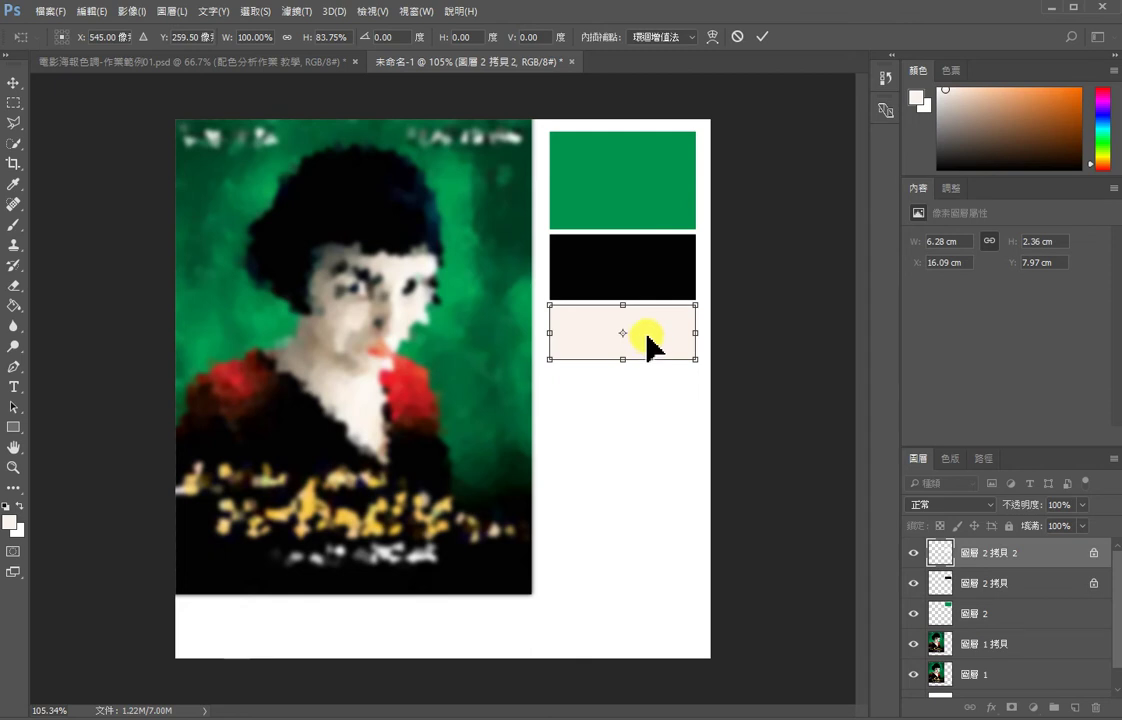
key(Return)
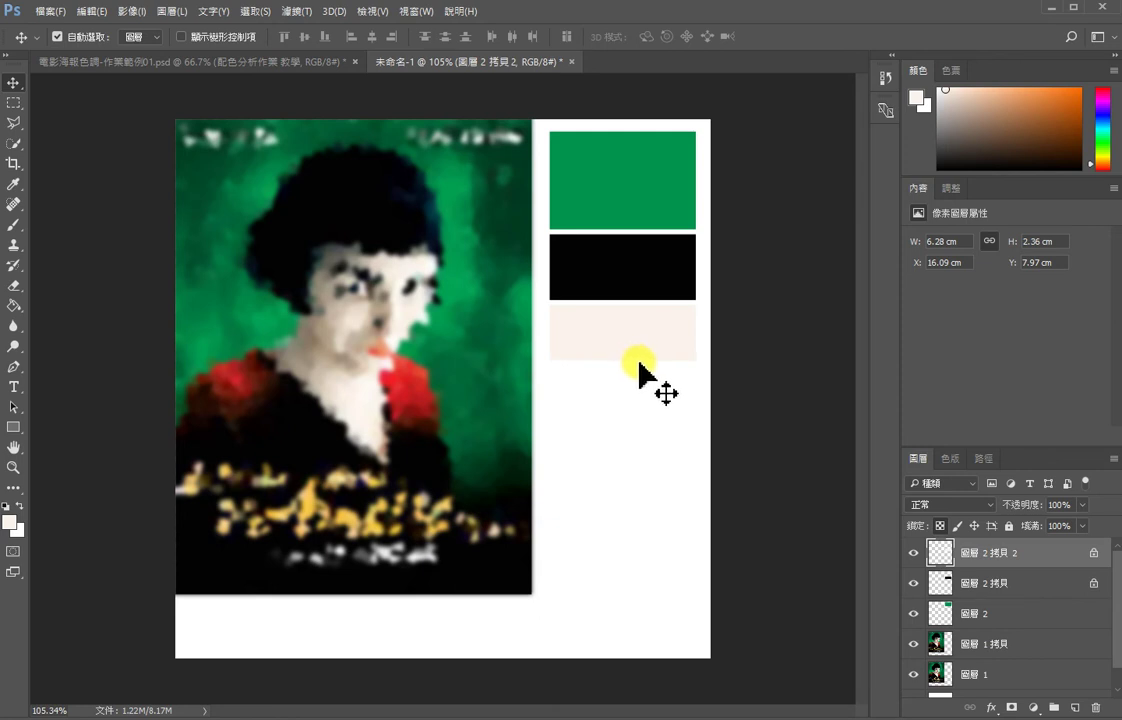
Step: Copy the cream swatch to just below itself at Y about 10.55 cm and fill the copy with red sampled from the figure's shoulder
drag(640, 340, 645, 420)
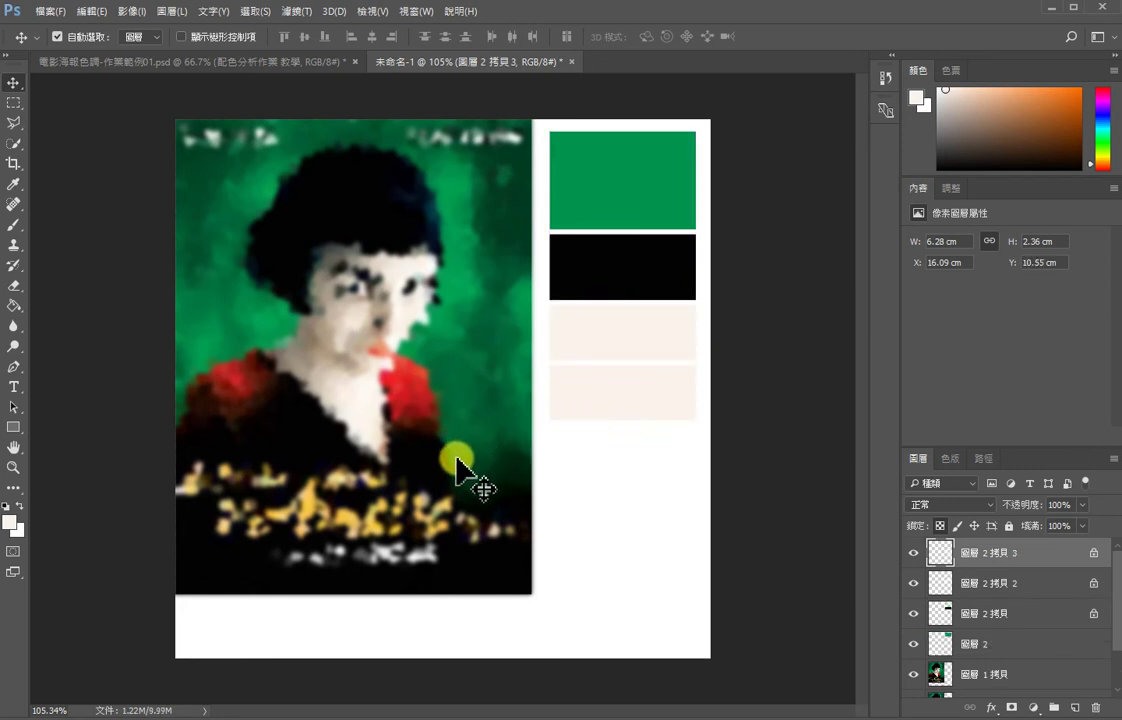
key(i)
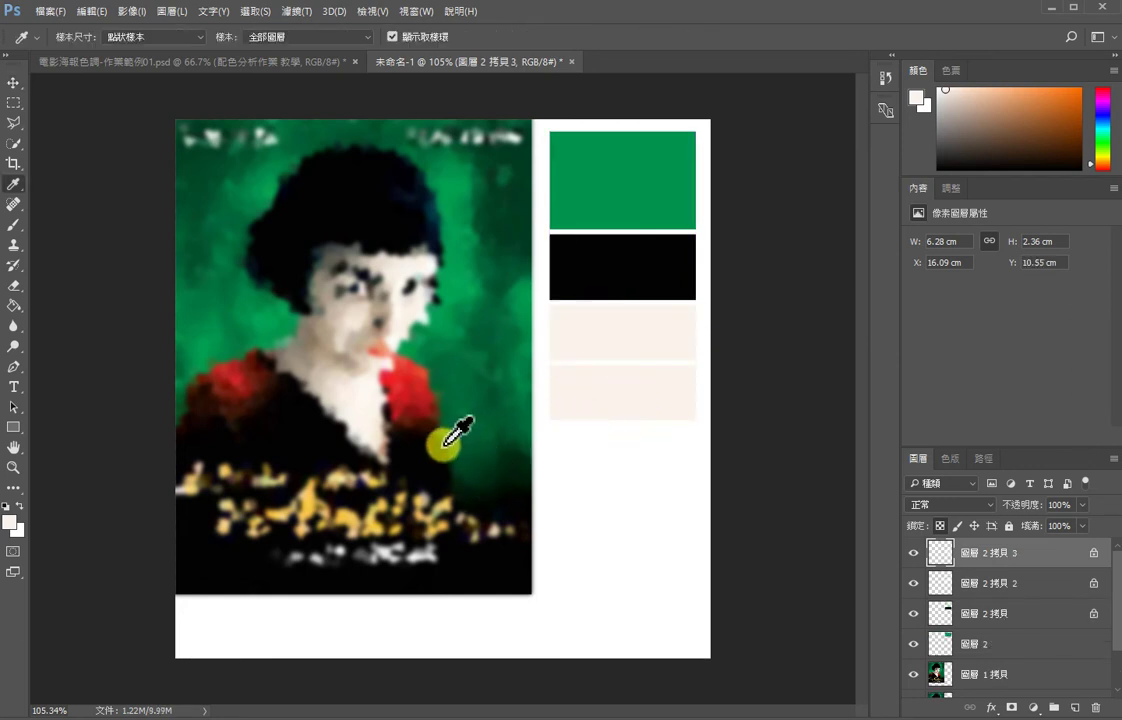
click(232, 367)
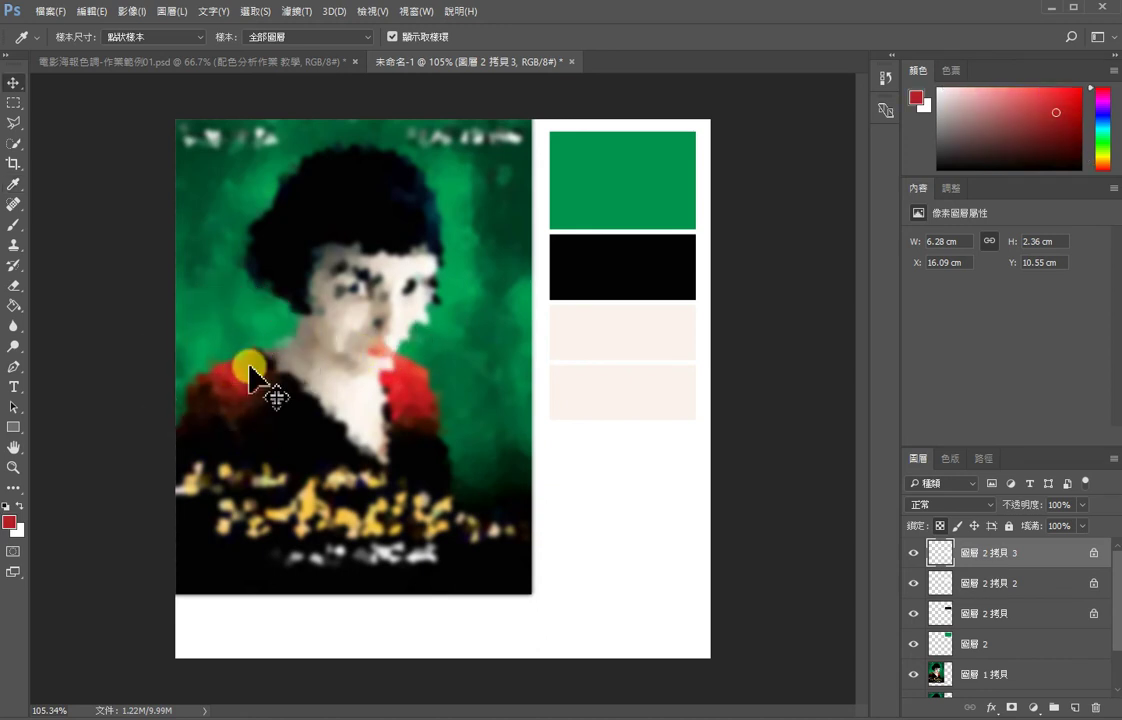
key(v)
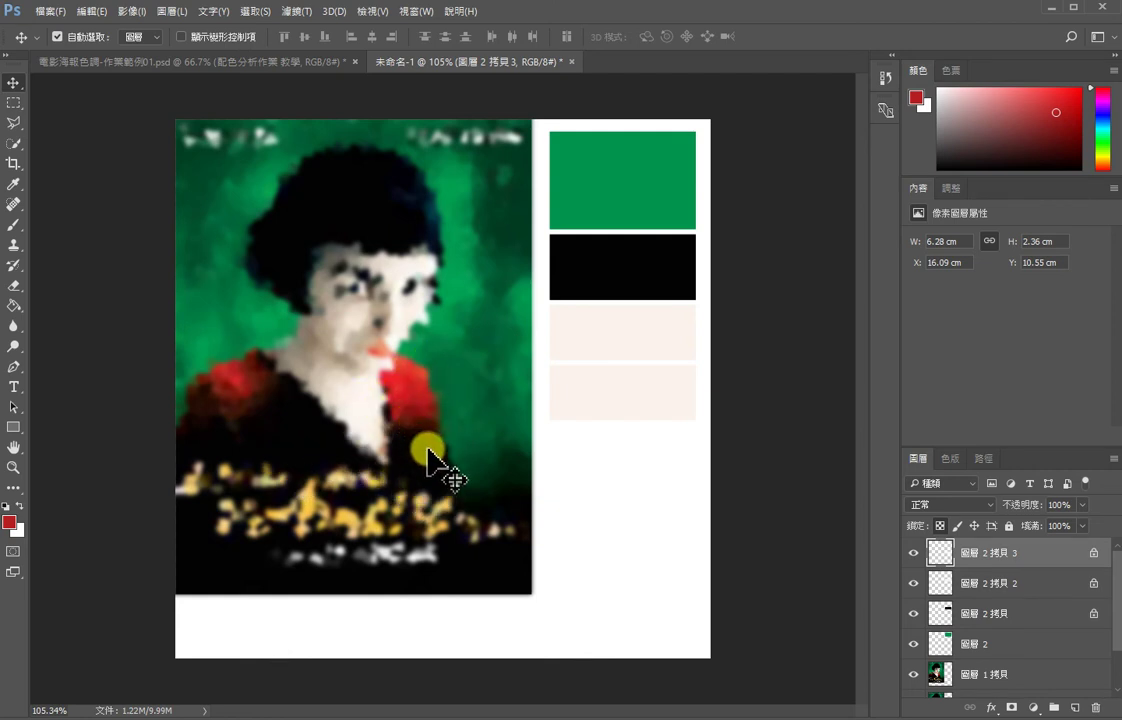
key(alt+Delete)
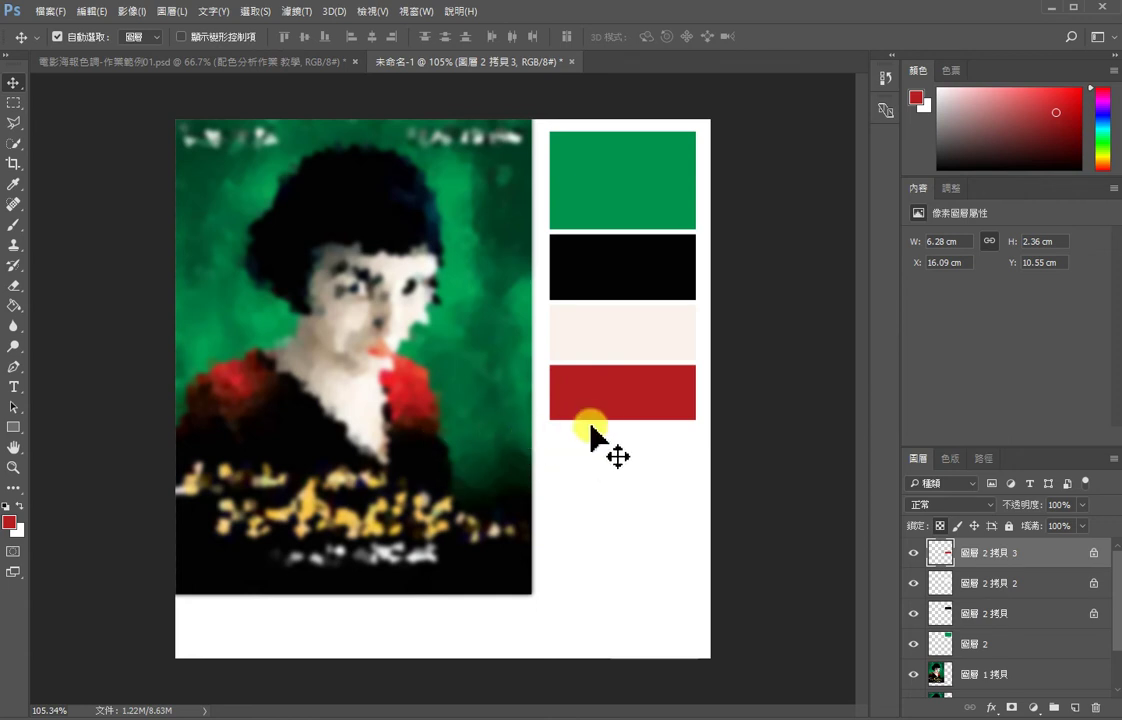
Step: Reduce the red swatch's height to about 1.9 cm and copy it to just below itself at Y about 12.66 cm
key(ctrl+t)
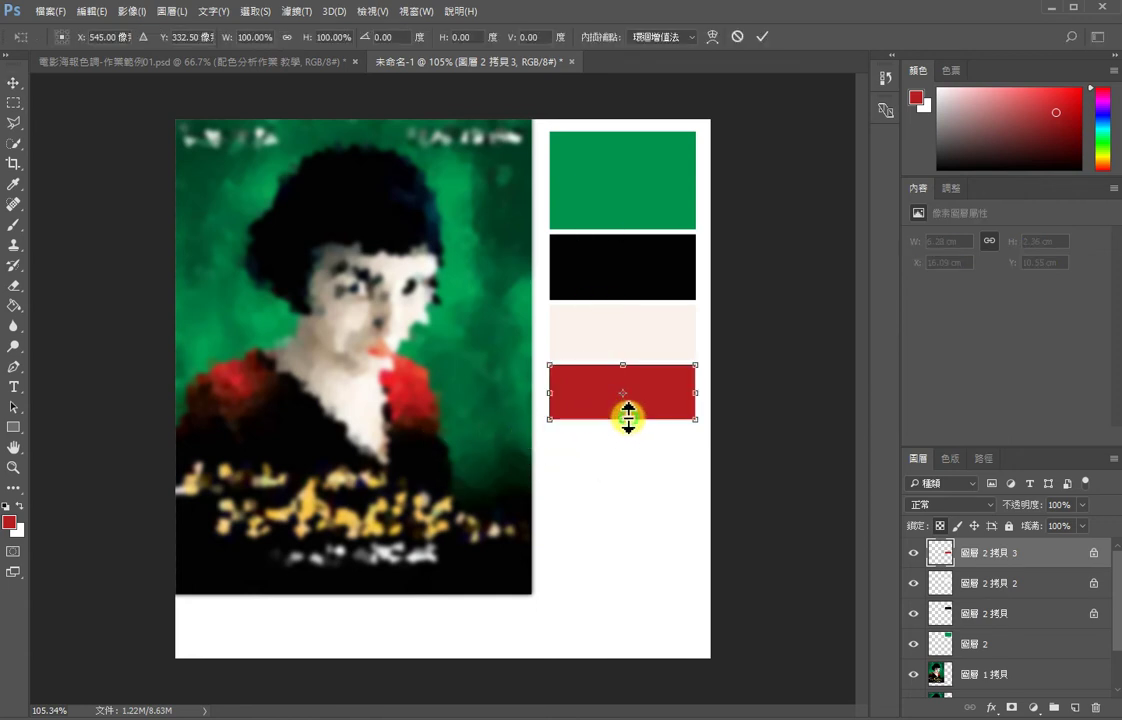
mouse_move(628, 418)
mouse_down()
mouse_move(624, 409)
mouse_move(645, 434)
mouse_up()
key(Return)
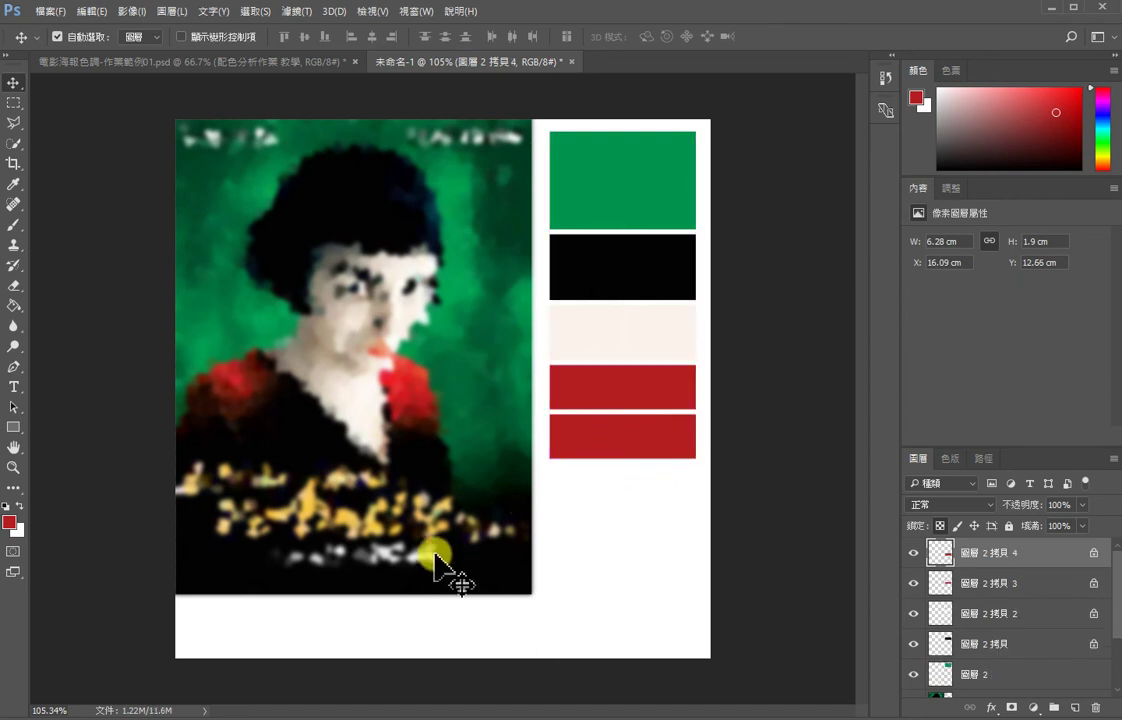
Step: Fill the lower red swatch with yellow sampled from the poster's title lettering and reduce its height to about 1.48 cm
key(i)
click(305, 495)
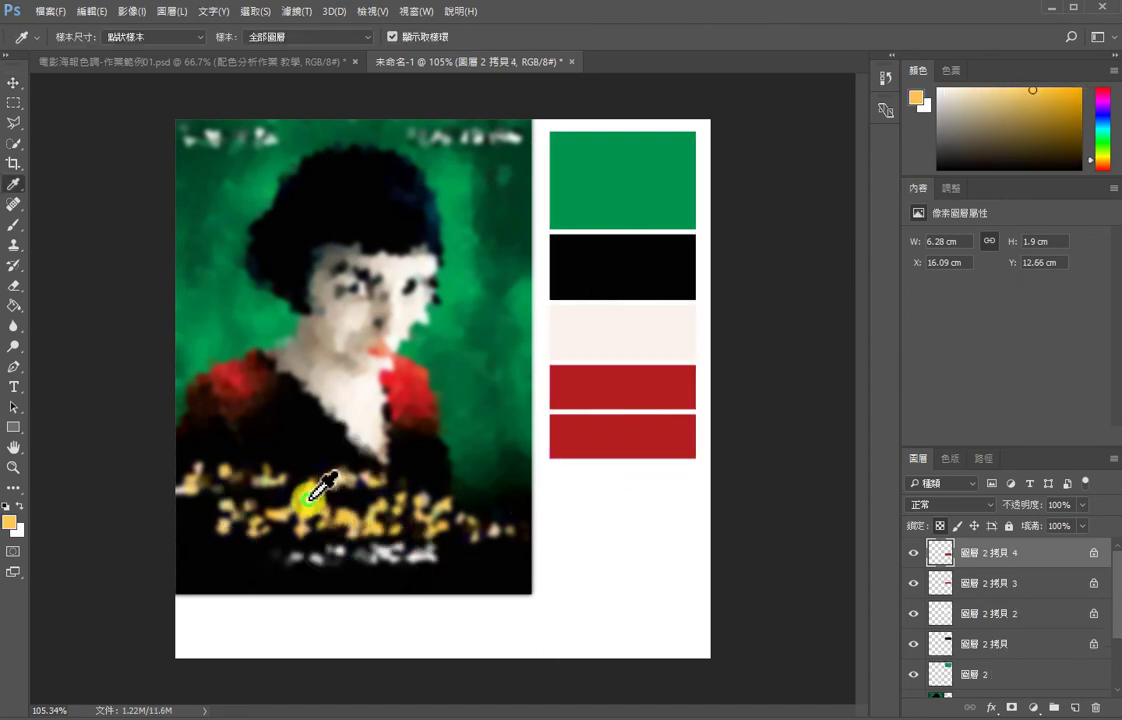
key(alt+BackSpace)
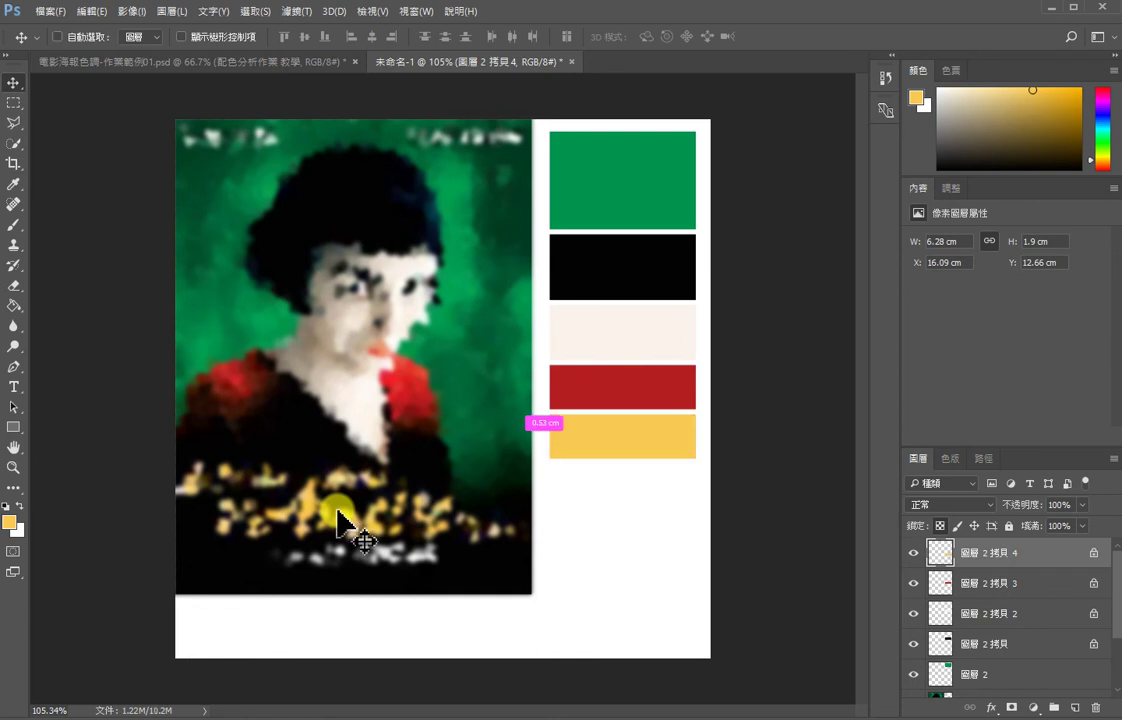
key(ctrl+t)
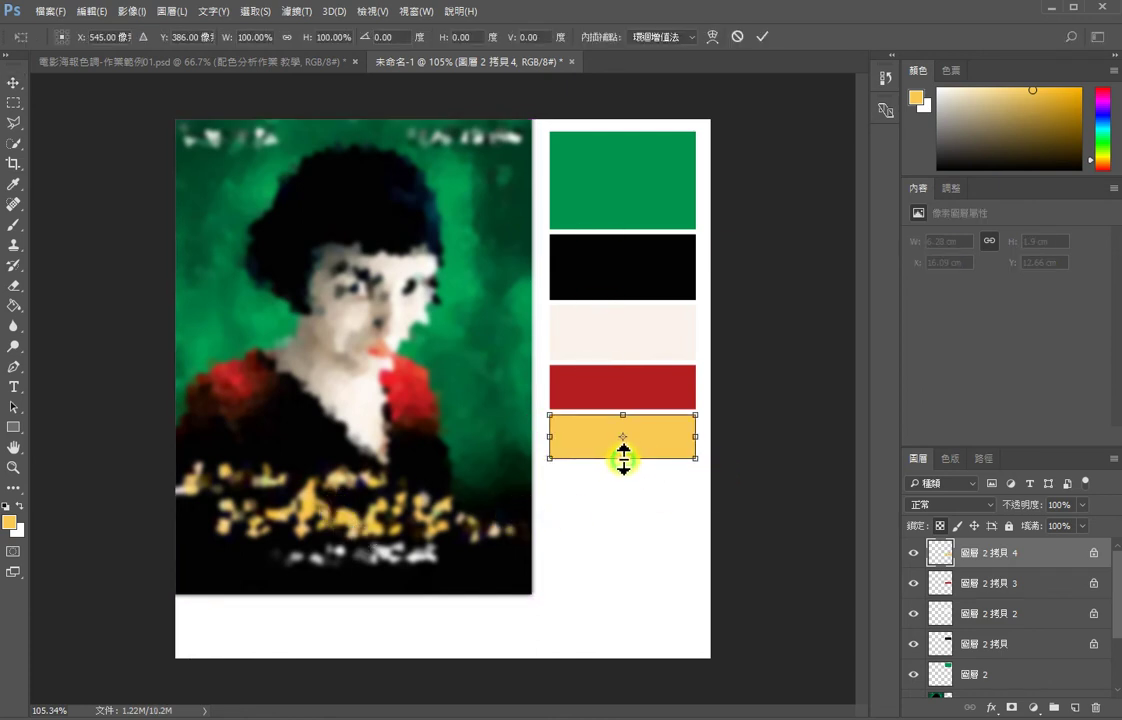
drag(623, 459, 626, 449)
key(Return)
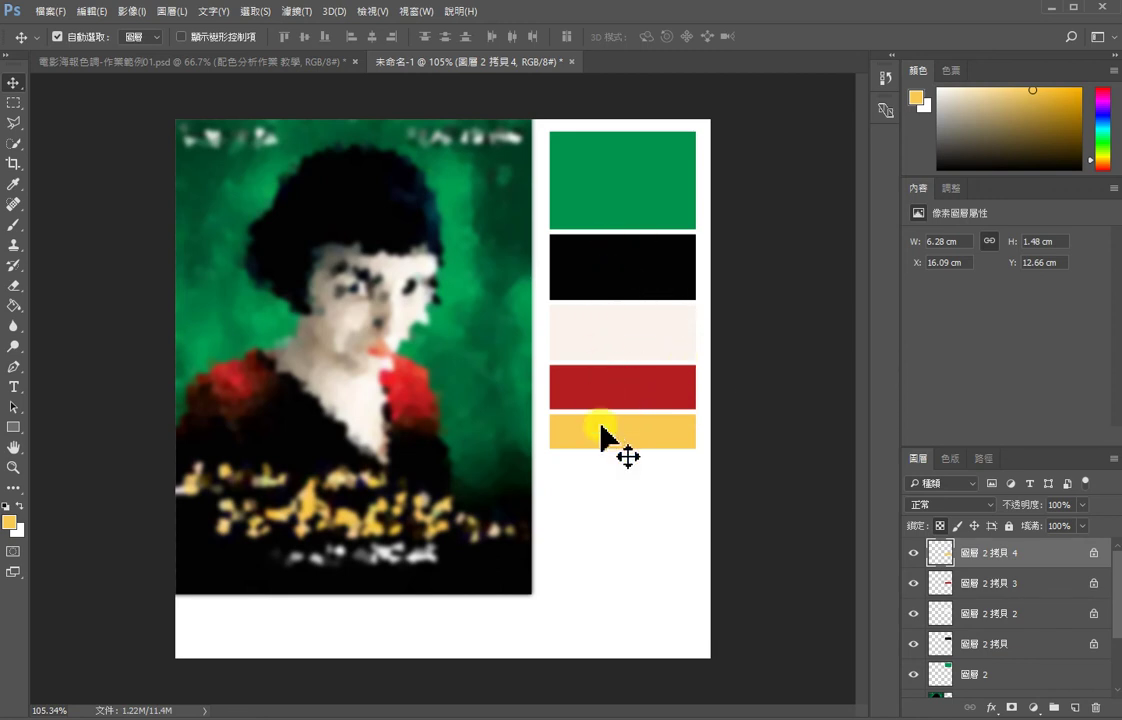
Step: Check the example assignment's layout, switch to the Vivaldi browser, and search Google Images for "color wheel" in a new tab
click(246, 64)
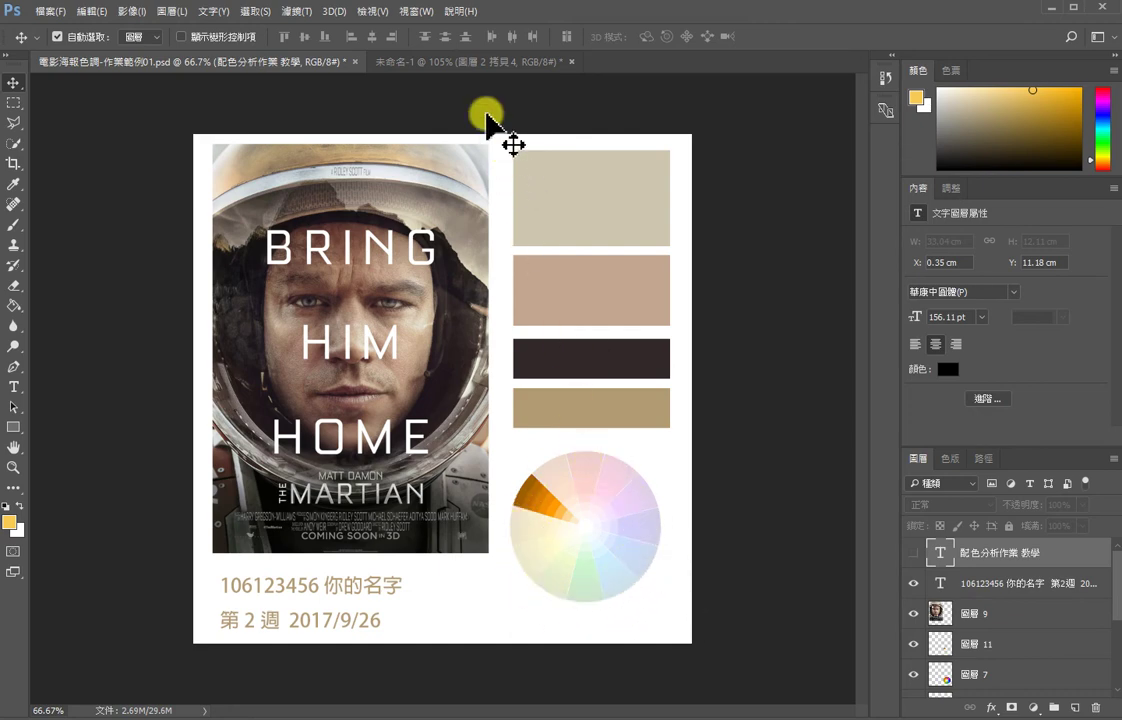
click(466, 64)
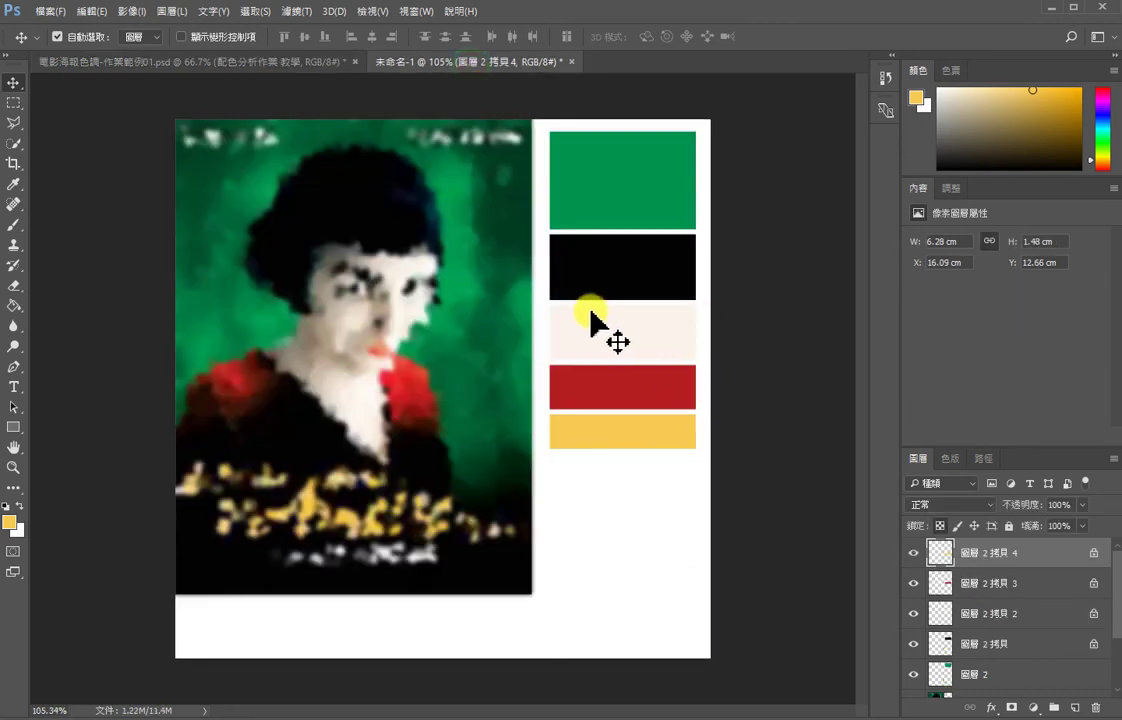
mouse_move(168, 718)
click(168, 695)
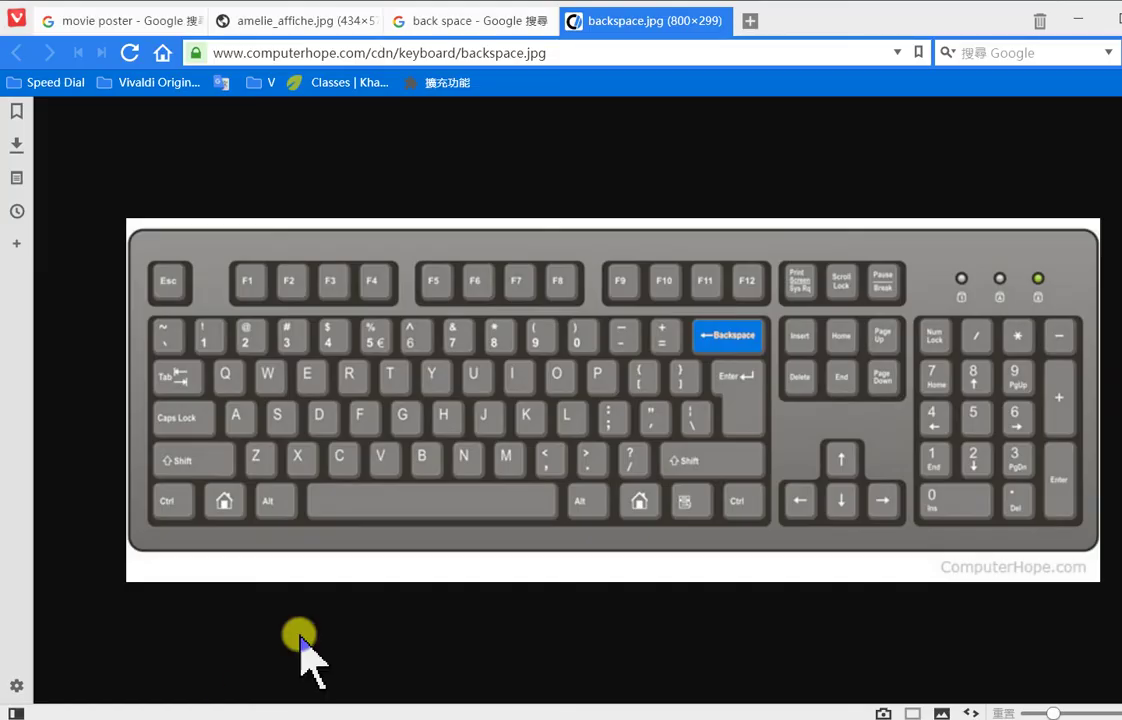
click(744, 20)
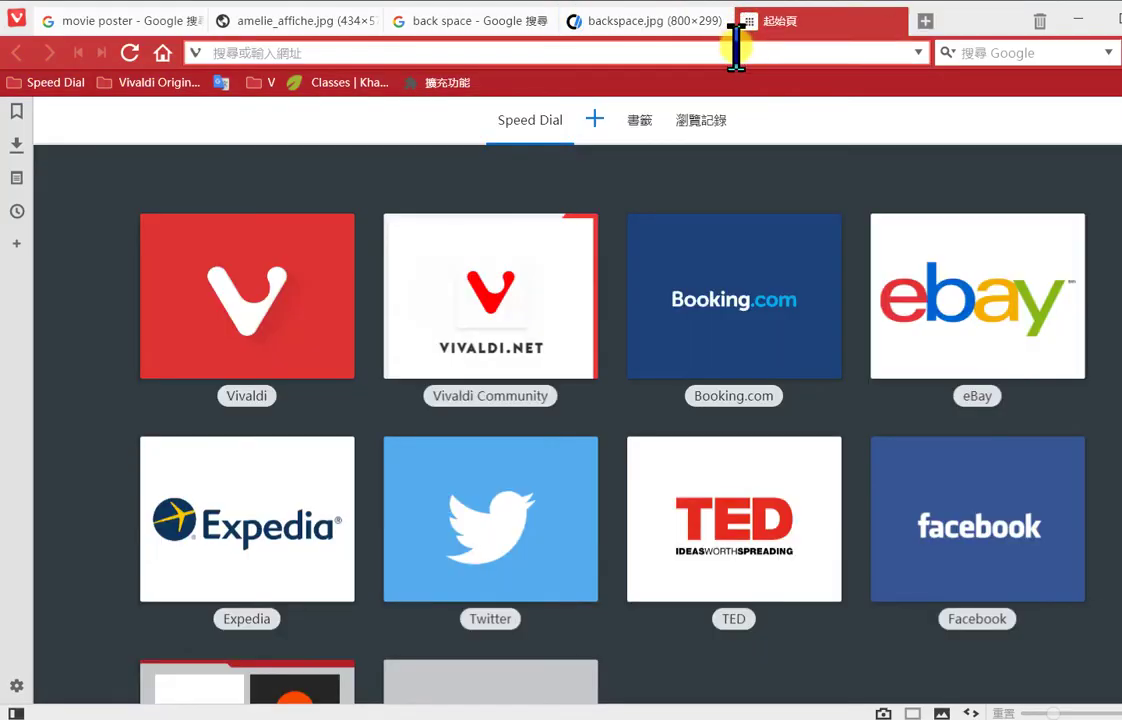
text(col)
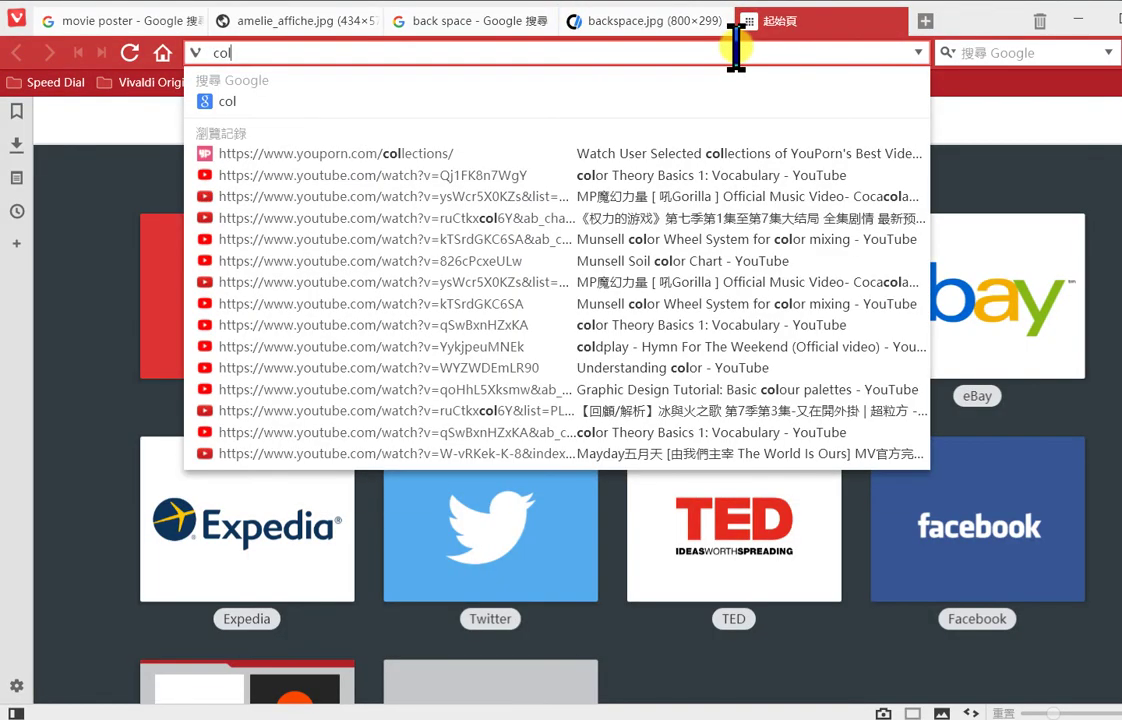
text(or whe)
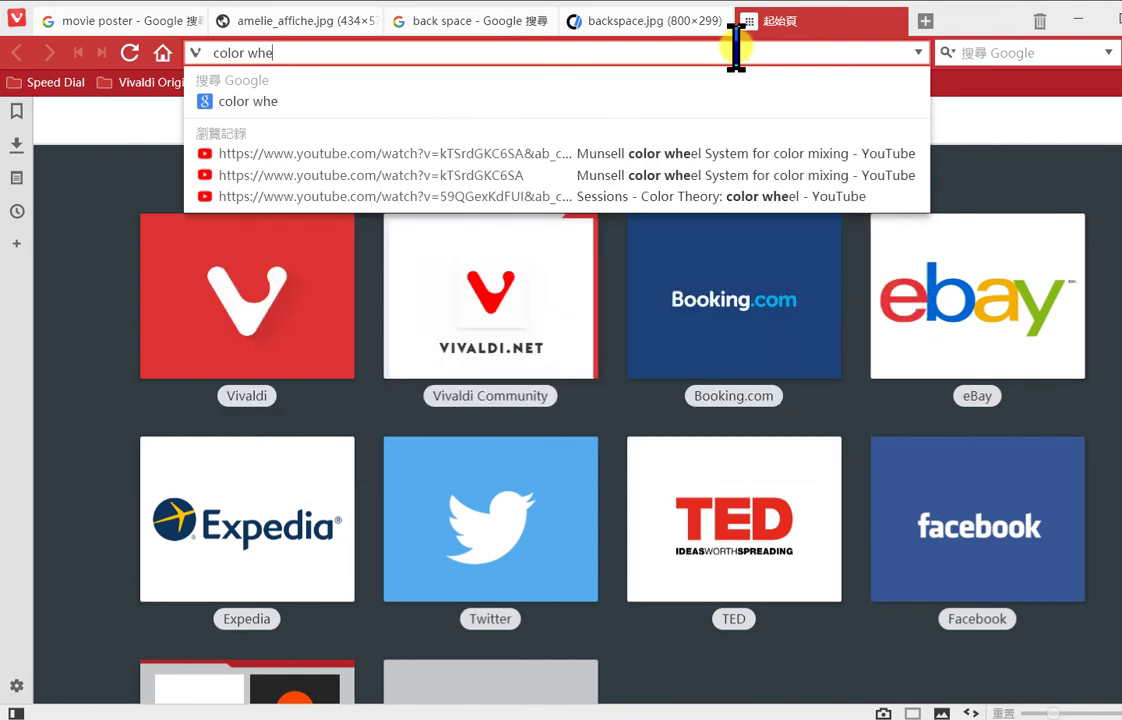
text(el)
key(Return)
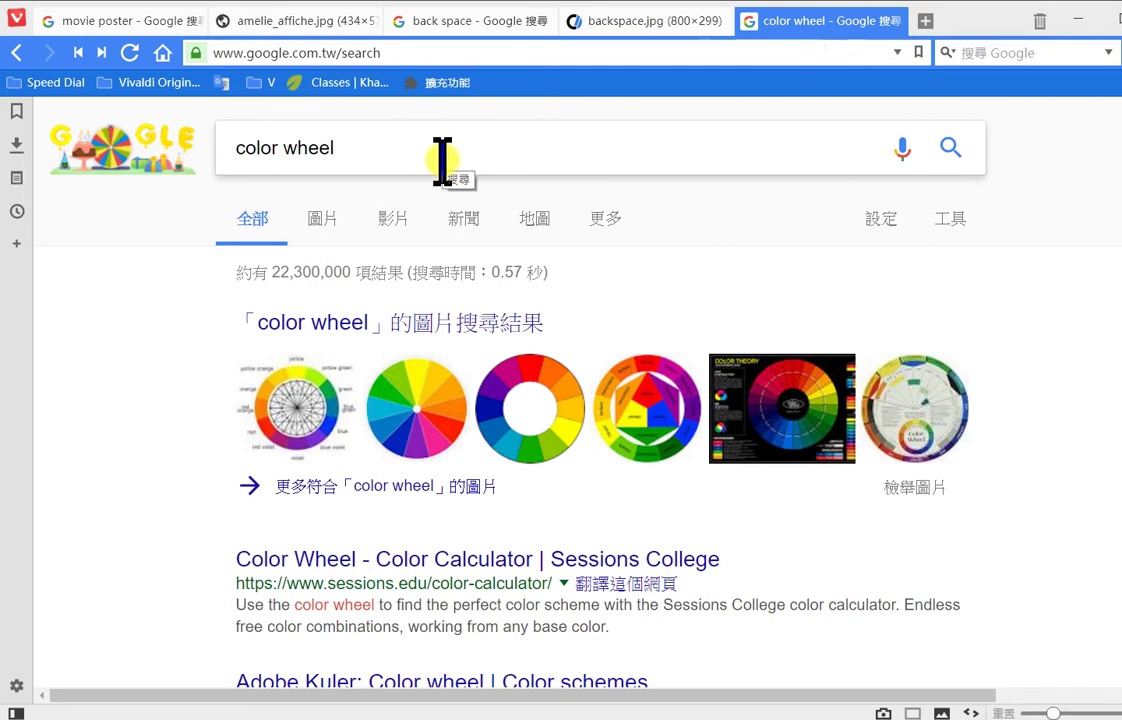
click(330, 218)
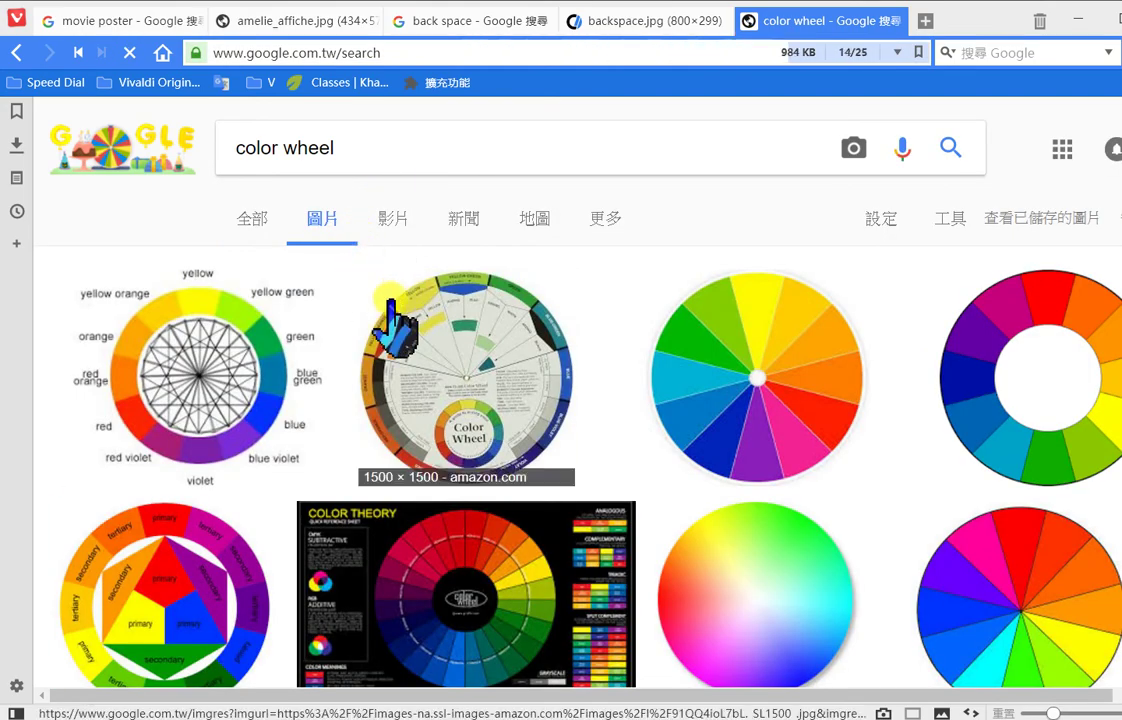
Step: Look through the color wheel images and search Google Images for "色相環" instead
scroll(830, 410, down, 5)
scroll(838, 432, down, 2)
scroll(838, 440, up, 2)
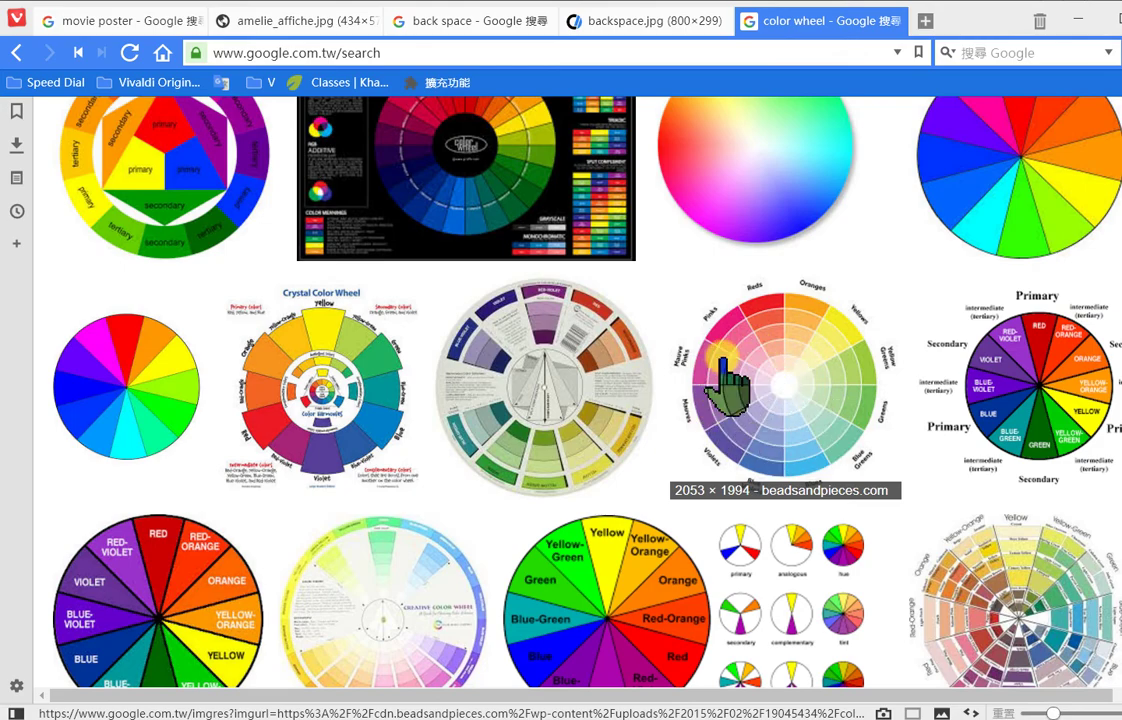
scroll(726, 381, down, 5)
scroll(726, 381, up, 10)
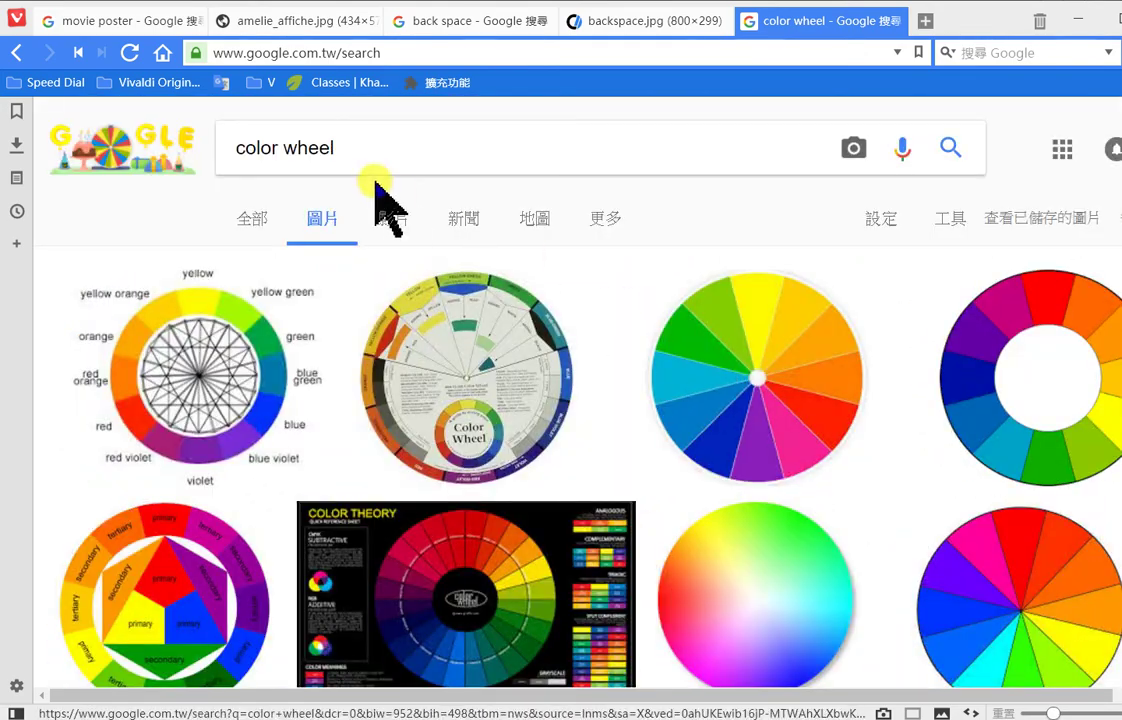
click(363, 150)
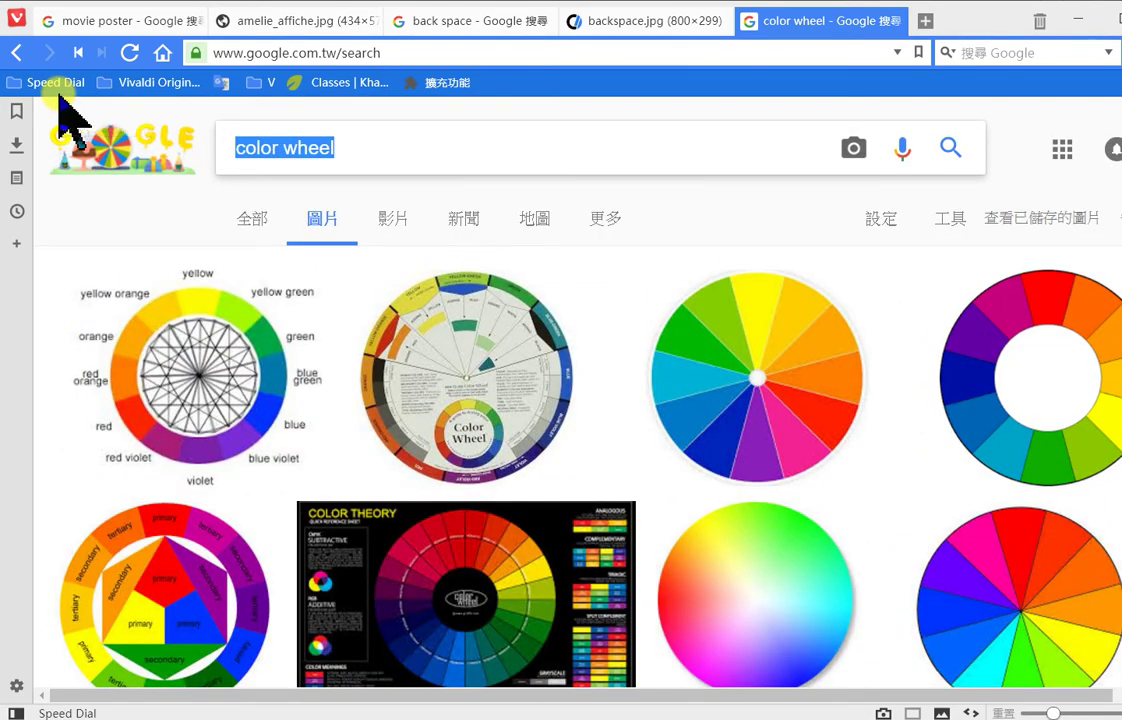
text(色相K)
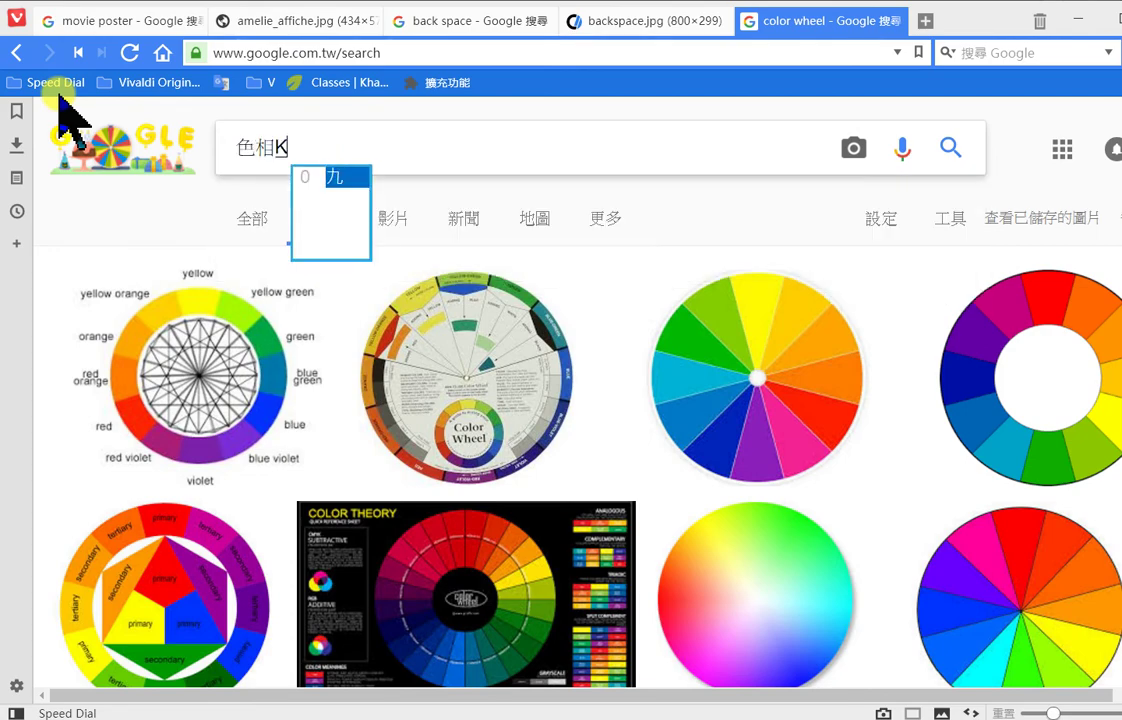
text(環)
key(Return)
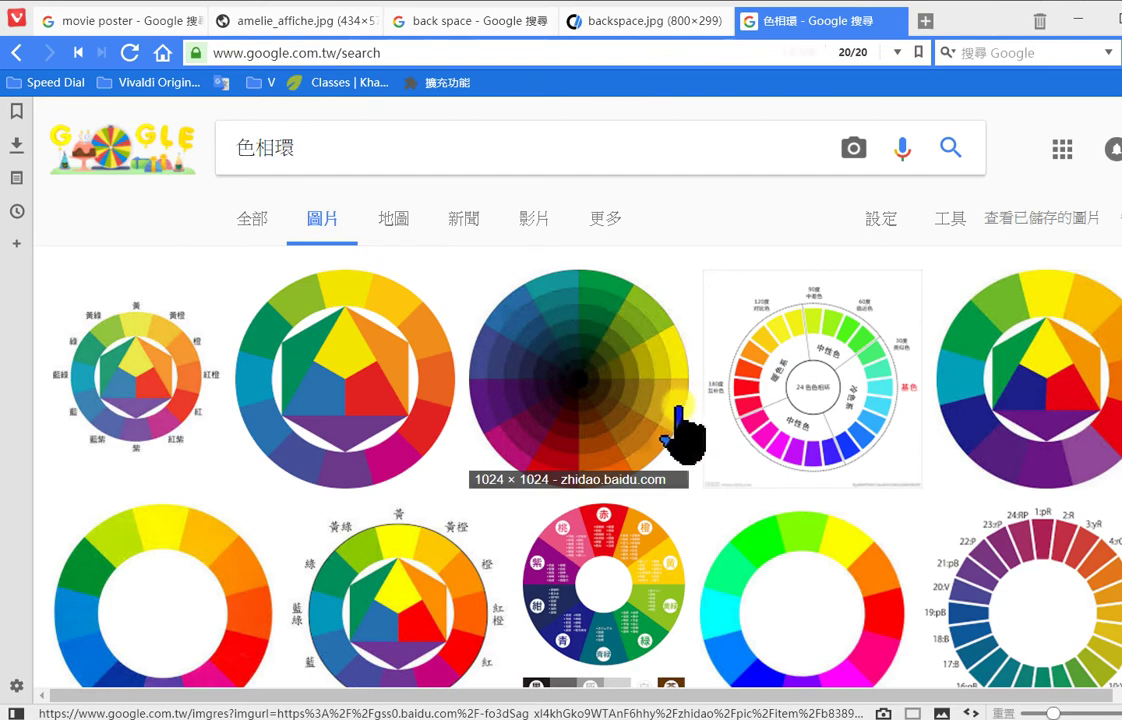
Step: Look through the 色相環 image results and preview several multi-ring color wheels, including ones among the related images
scroll(680, 420, down, 2)
scroll(676, 398, down, 2)
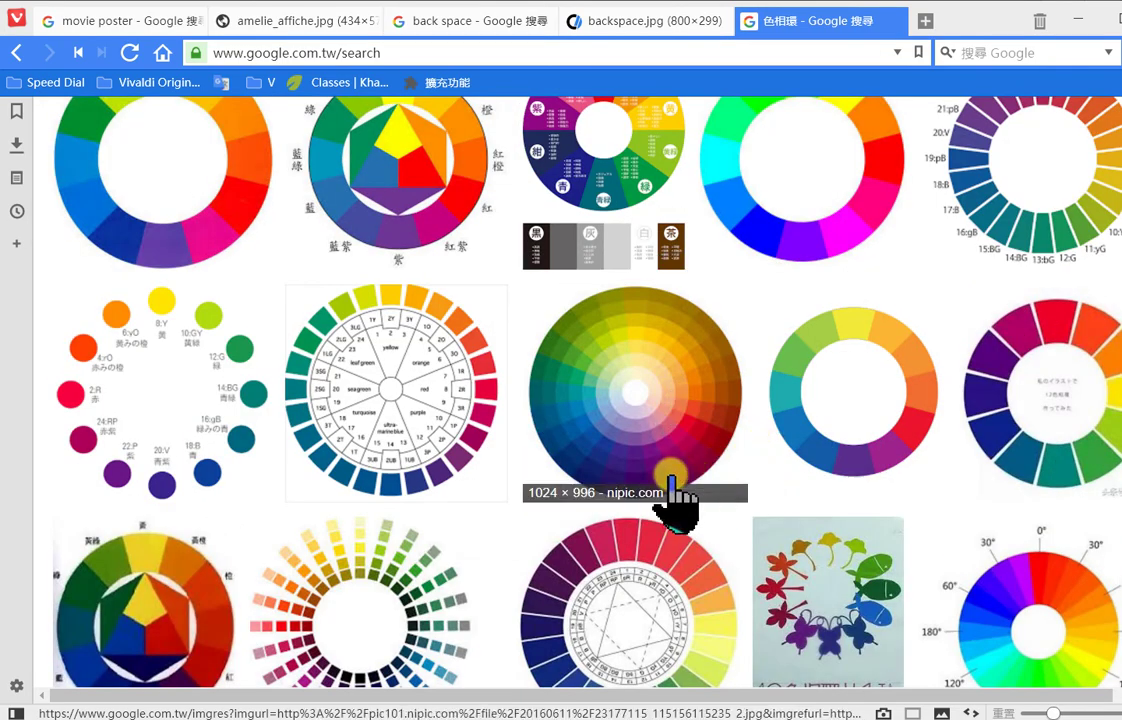
scroll(636, 420, up, 4)
scroll(642, 425, down, 4)
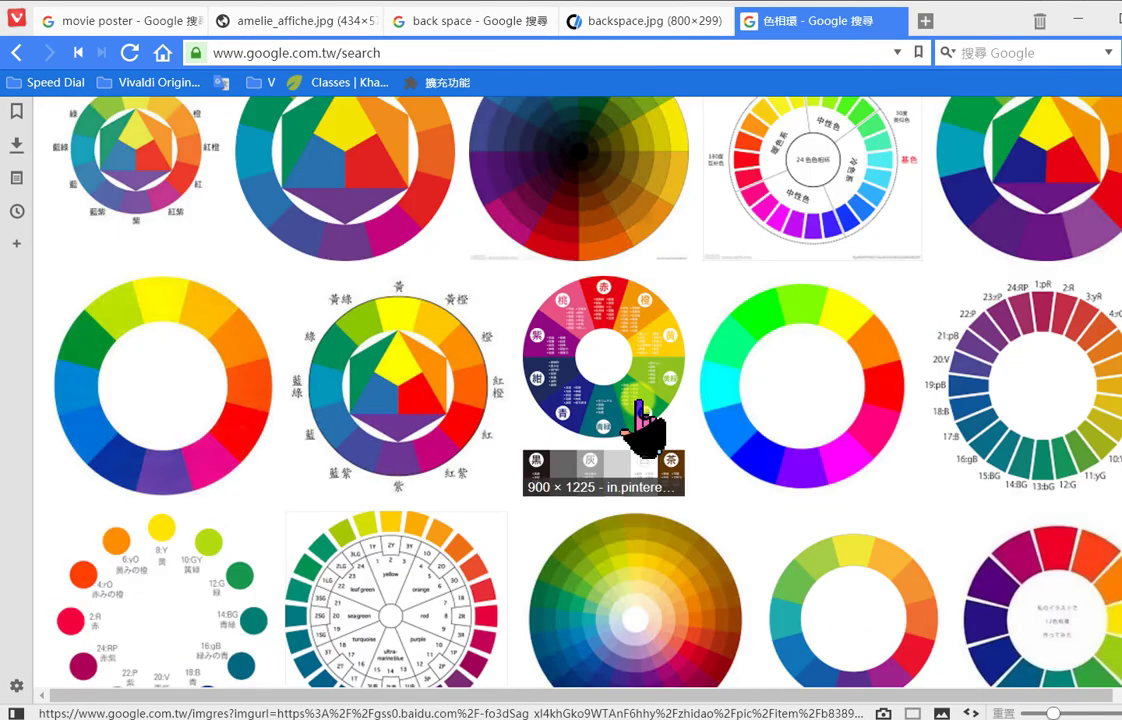
scroll(646, 426, down, 2)
scroll(646, 426, up, 2)
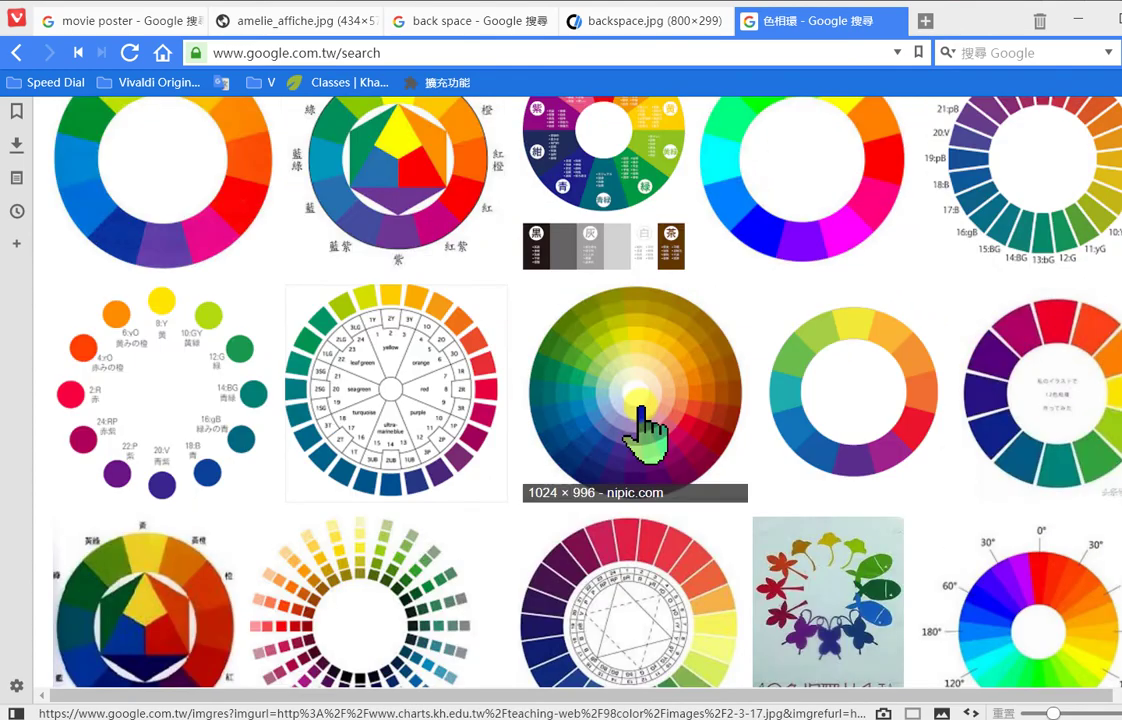
click(646, 390)
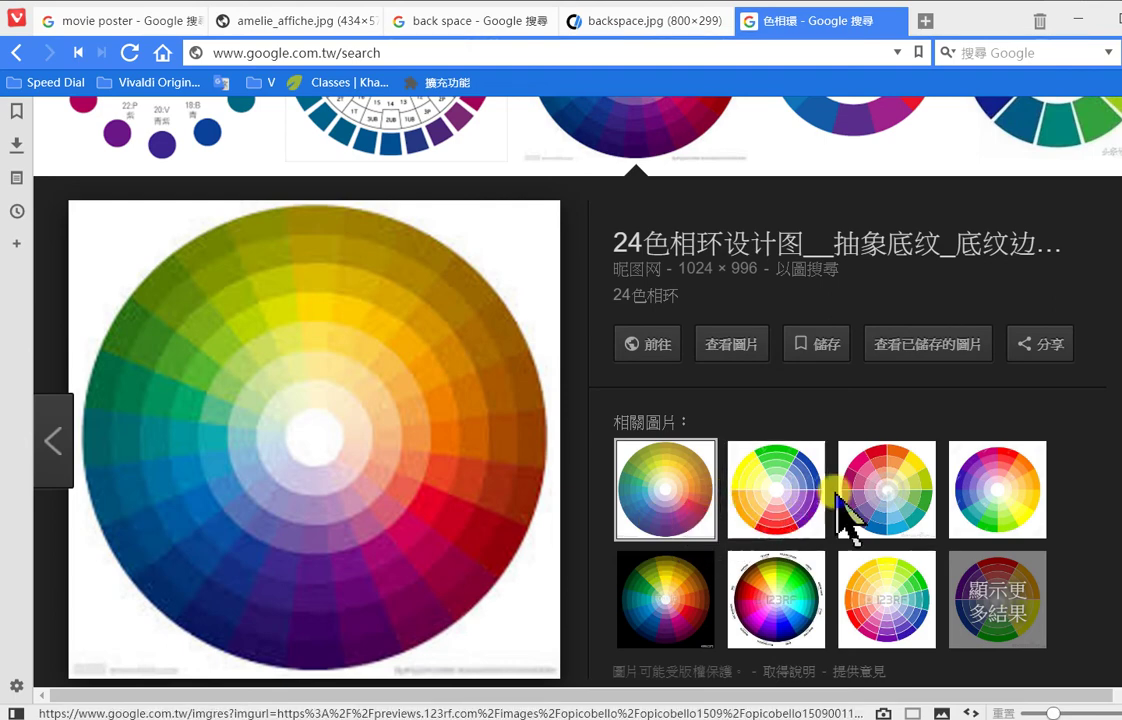
click(895, 500)
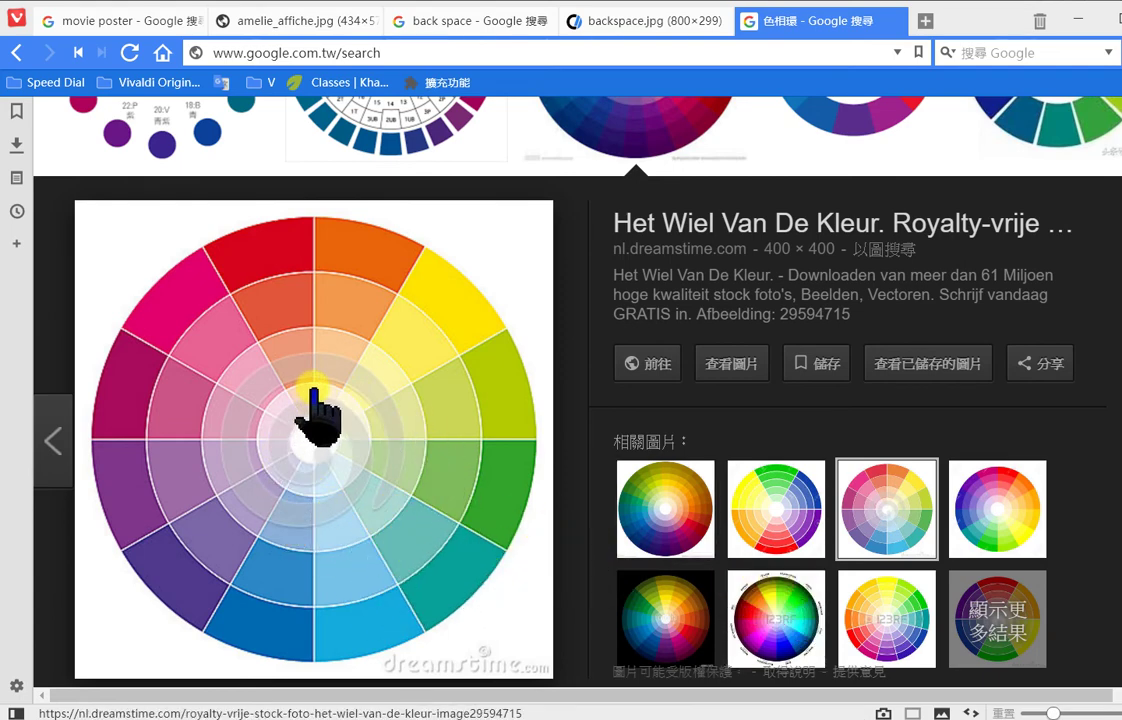
click(1019, 526)
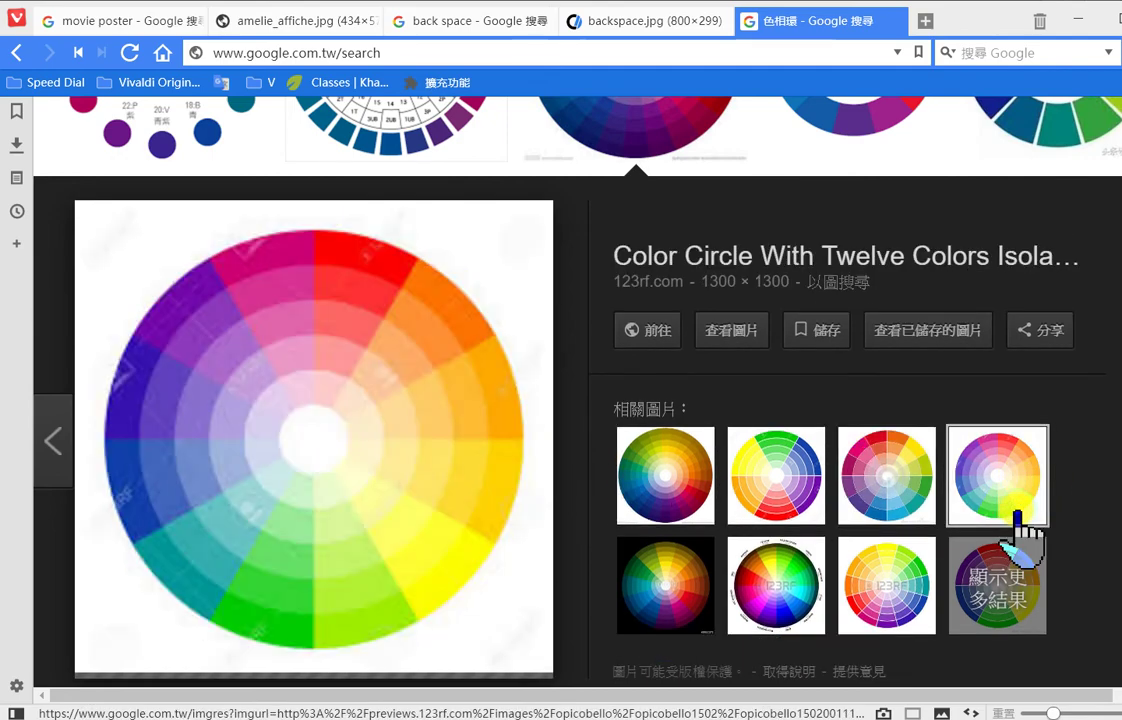
scroll(864, 533, down, 6)
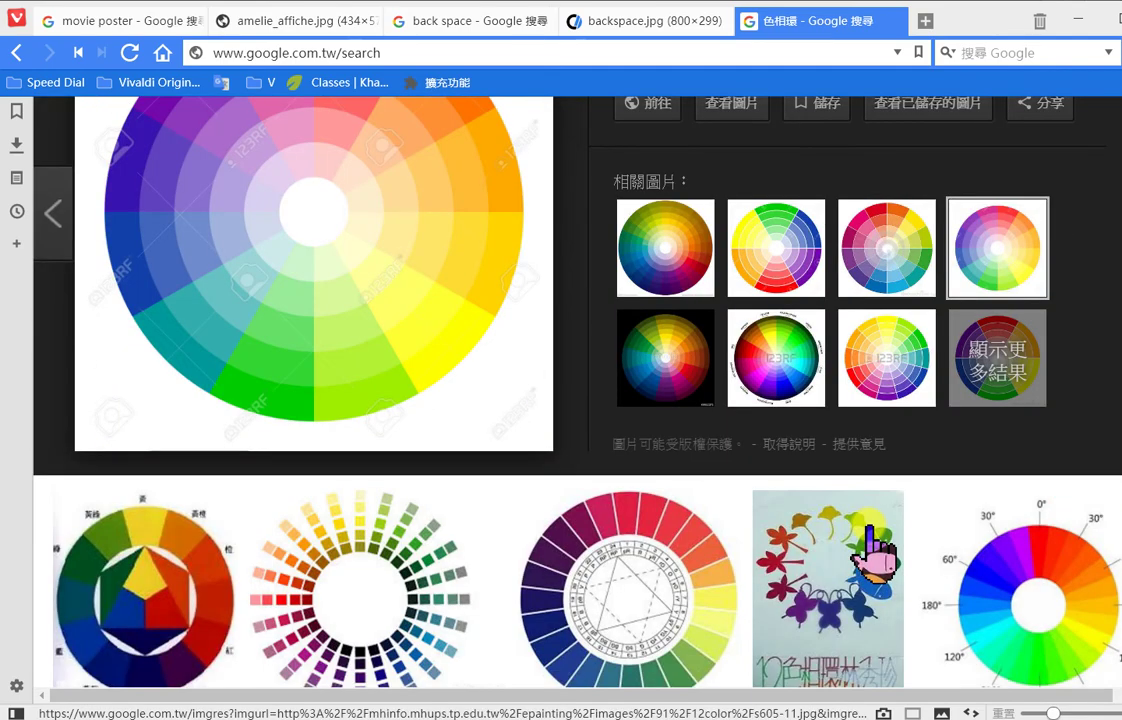
scroll(880, 548, down, 2)
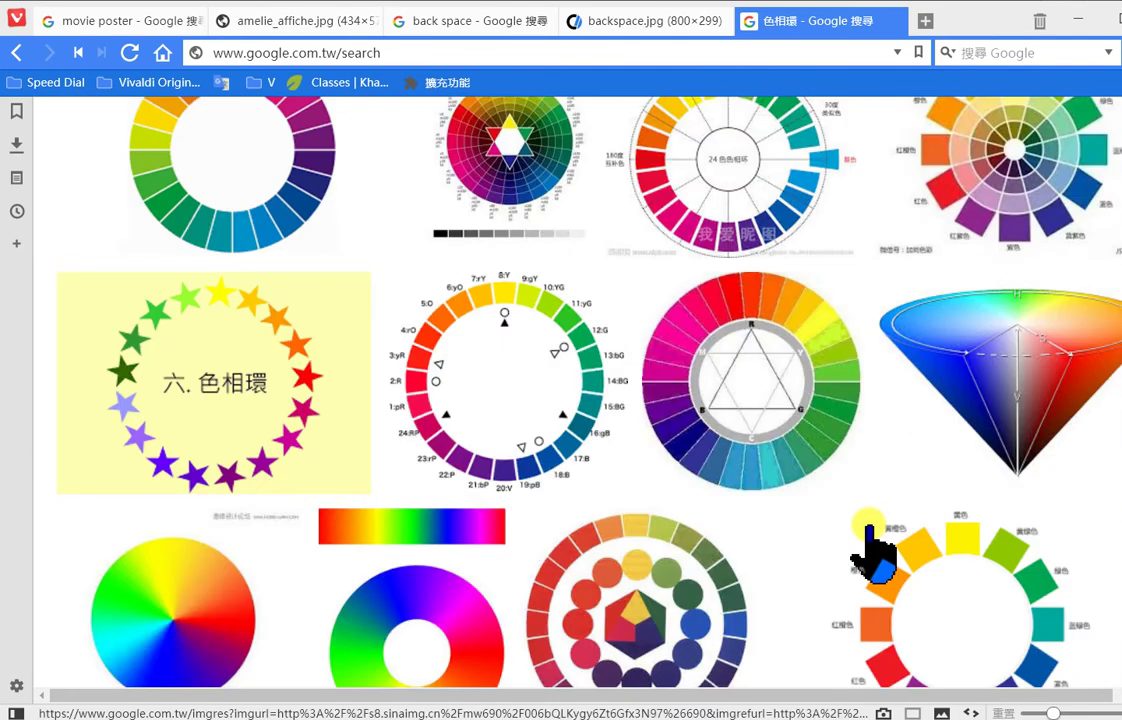
scroll(870, 552, down, 8)
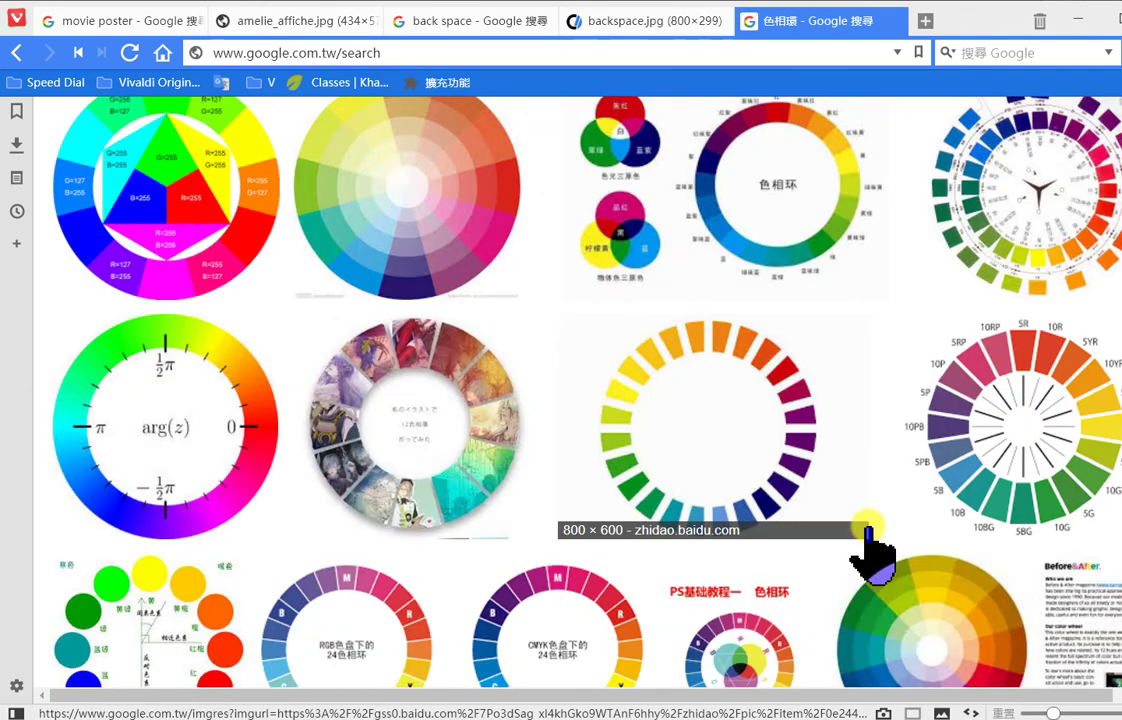
scroll(880, 550, down, 2)
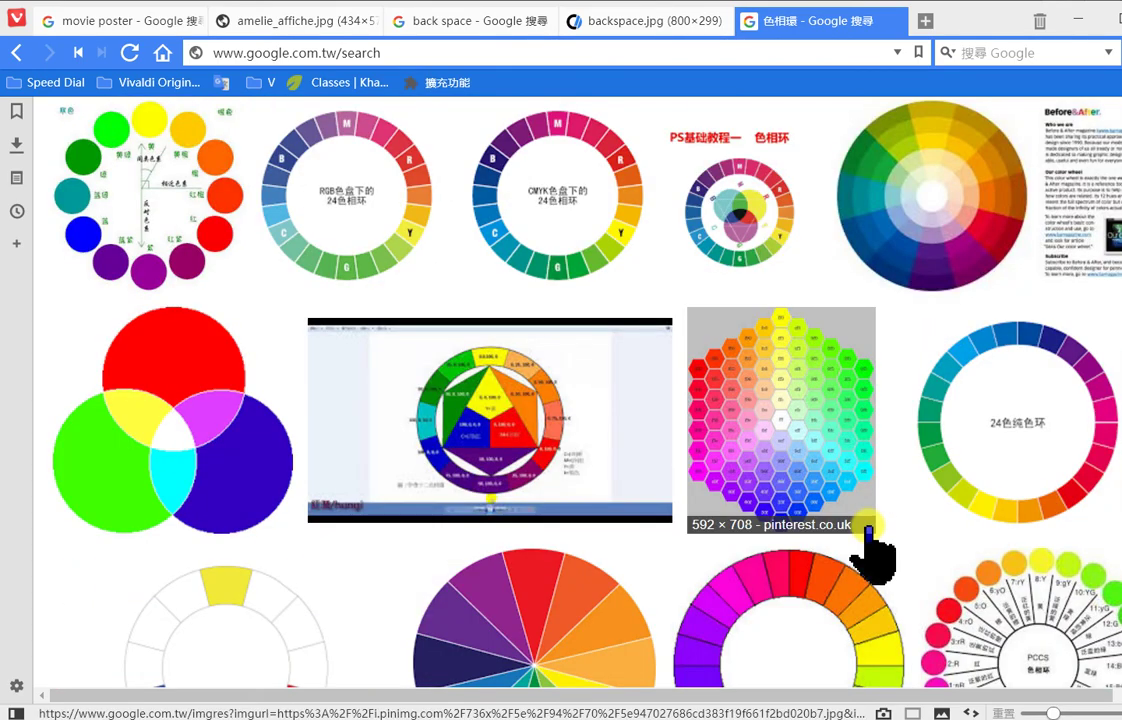
Step: Open Piktochart's labelled colour_wheel.jpg at full size, copy the image, switch to Photoshop and paste it into the poster document
click(868, 528)
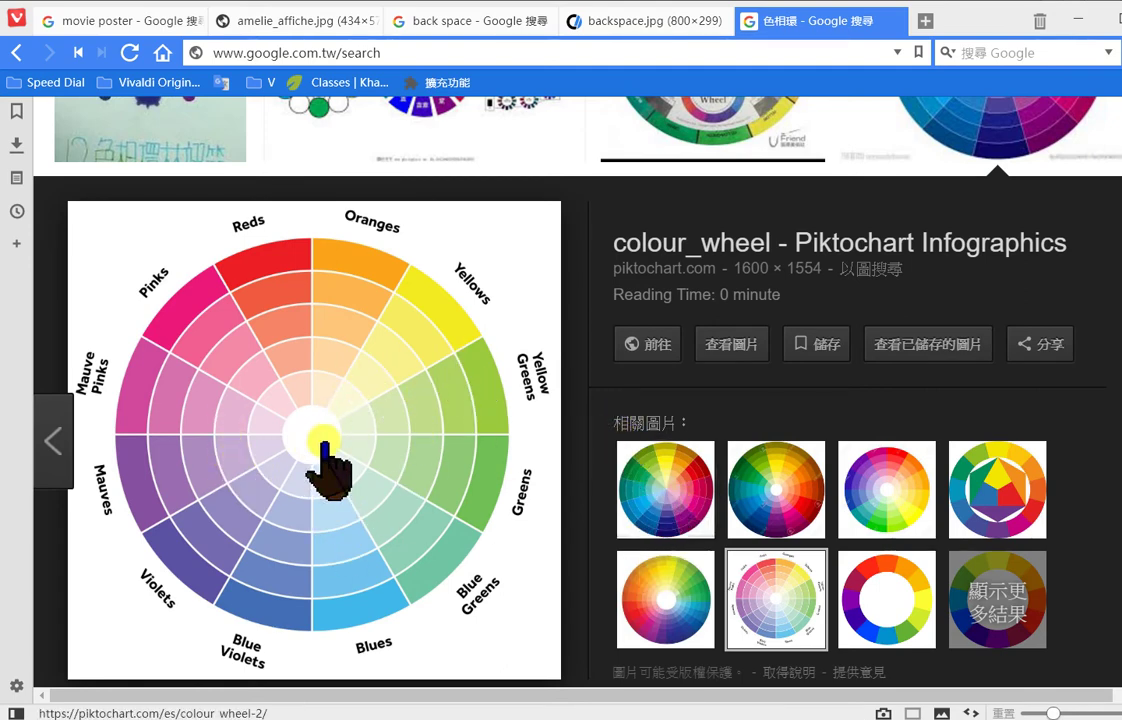
click(726, 344)
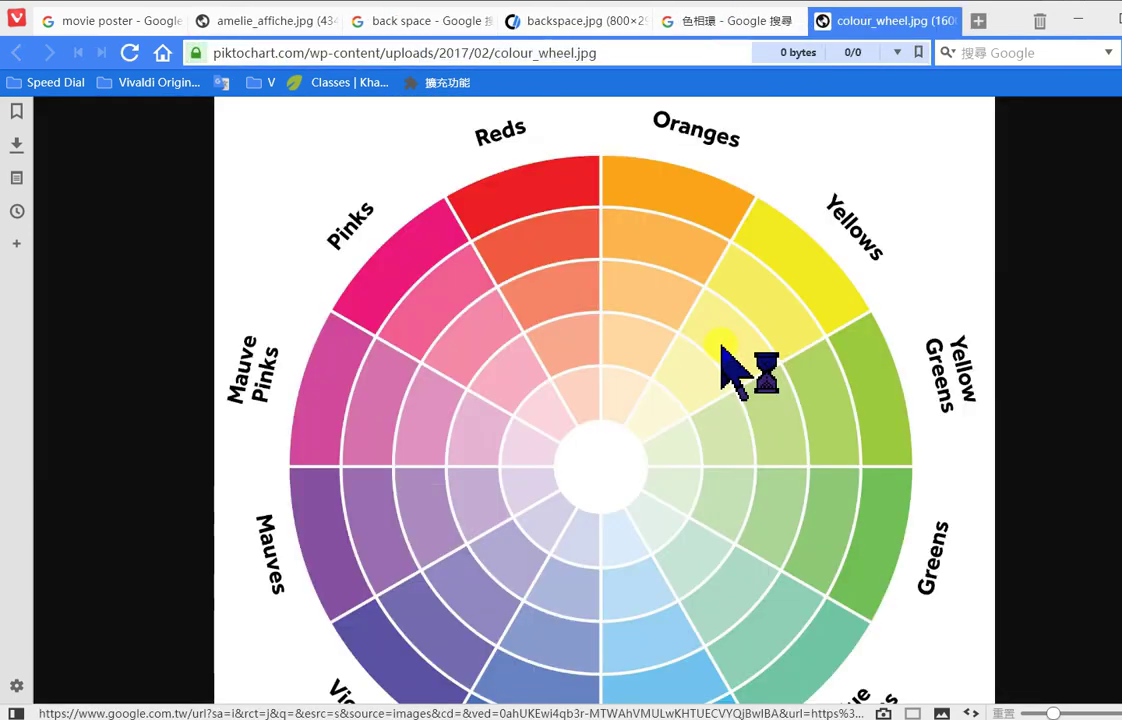
right_click(610, 308)
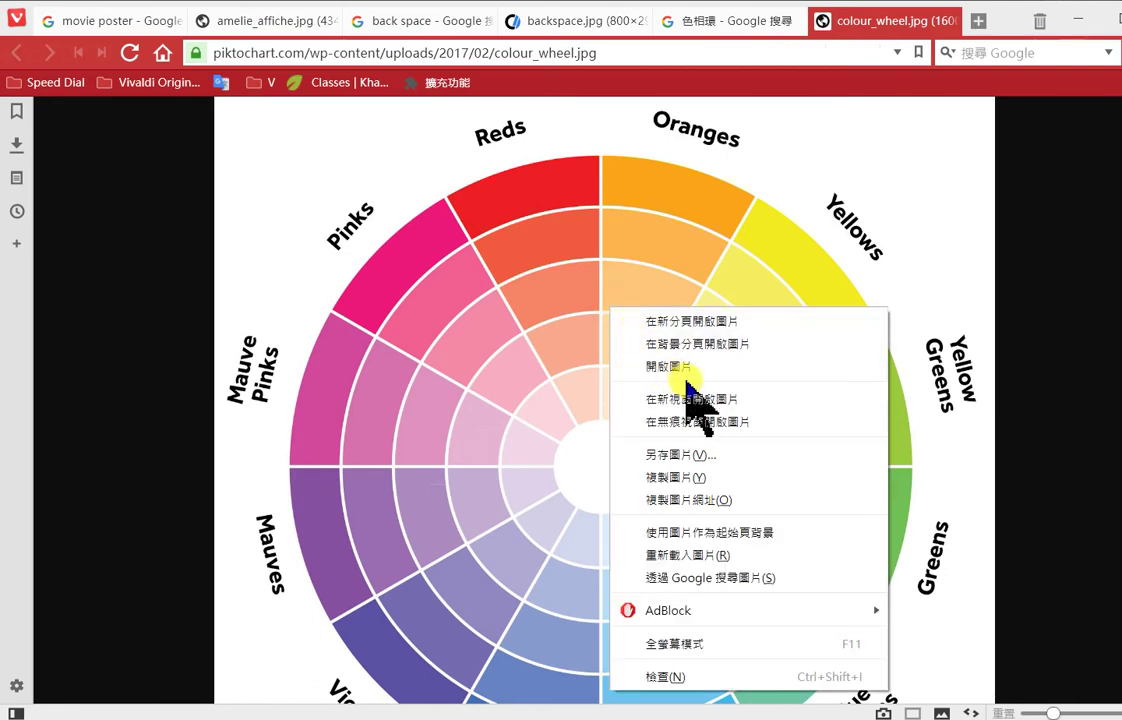
click(676, 477)
key(alt+Tab)
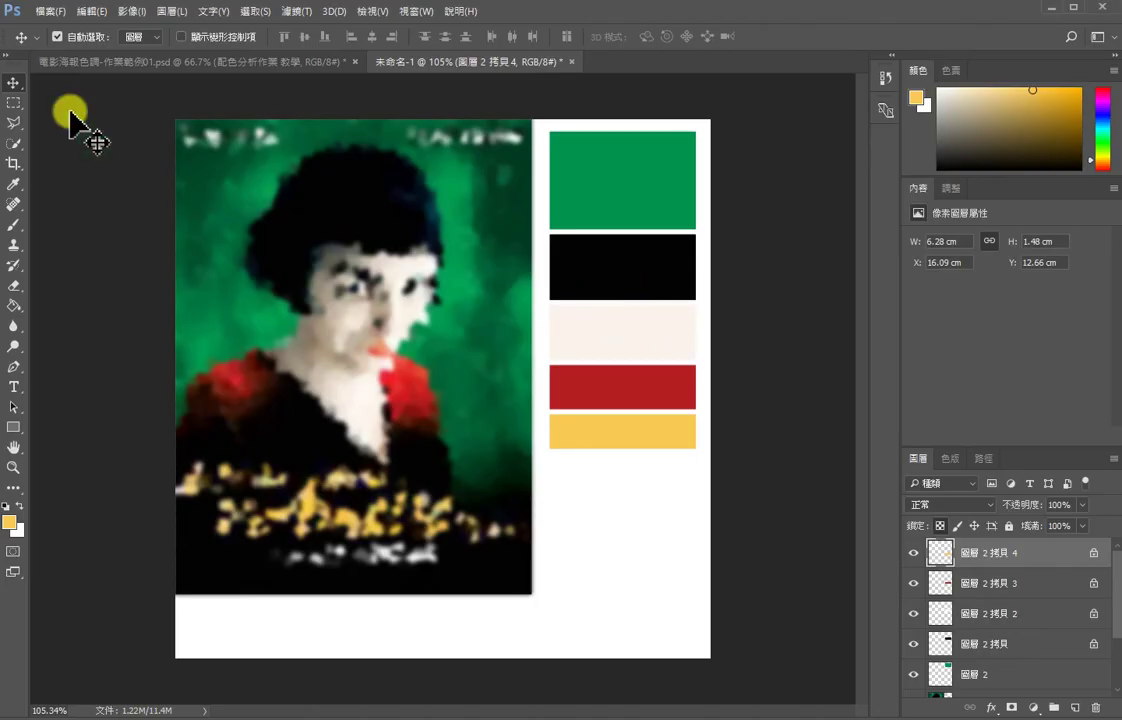
key(ctrl+v)
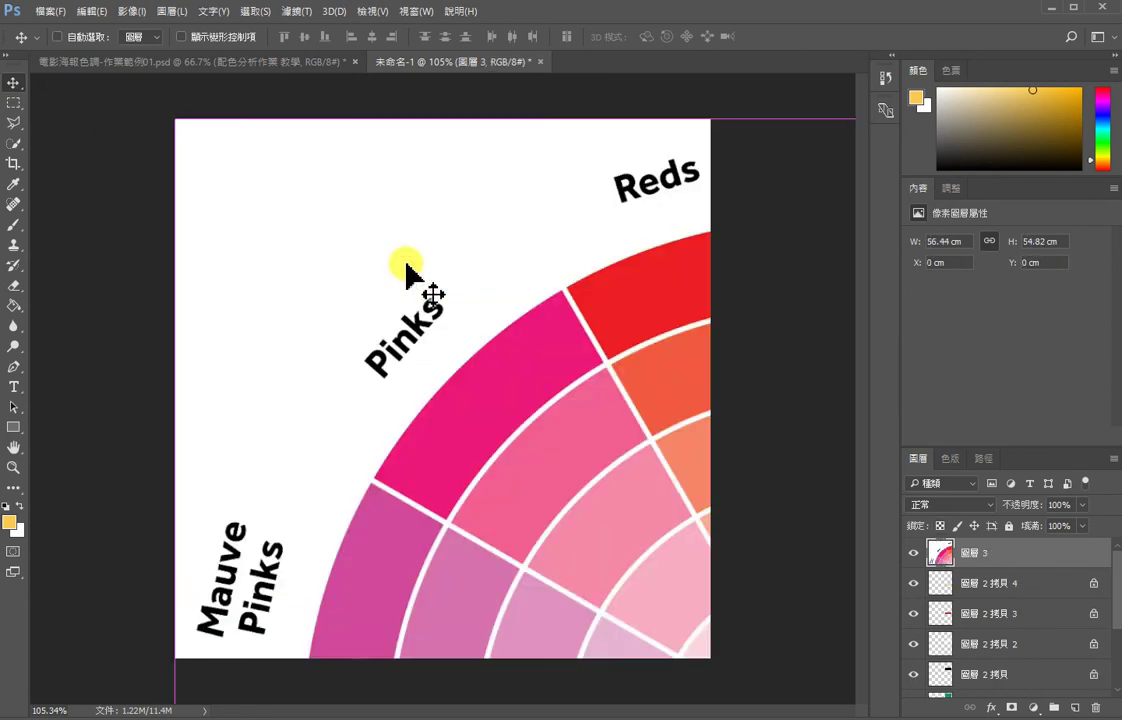
Step: Scale the pasted color wheel down to about 8.01 × 7.8 cm and place it beneath the yellow swatch at about X 15.56, Y 14.5 cm
key(ctrl+t)
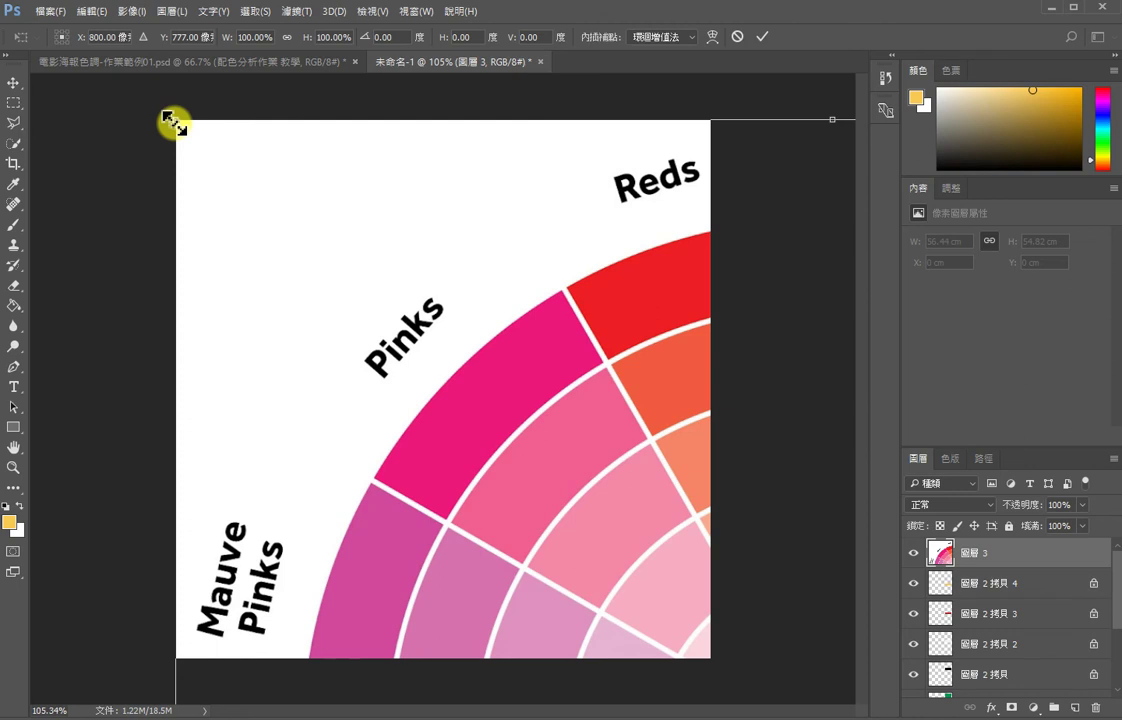
drag(175, 122, 207, 222)
drag(244, 185, 520, 448)
drag(556, 506, 236, 230)
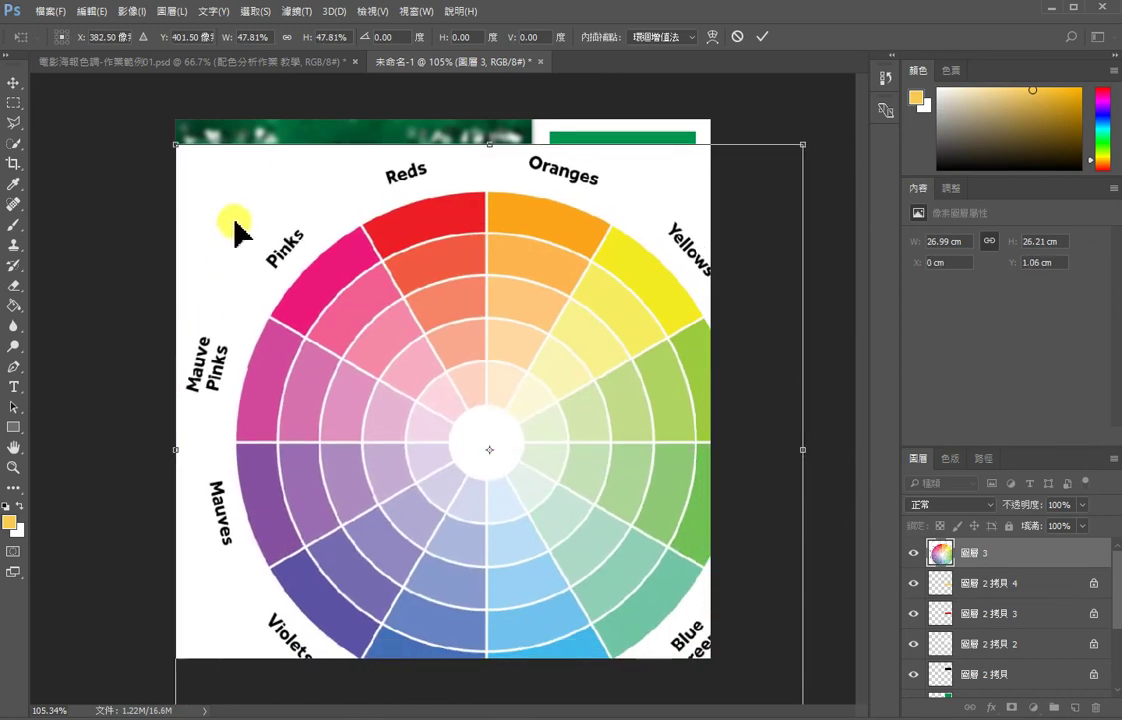
drag(174, 143, 353, 318)
drag(588, 476, 675, 548)
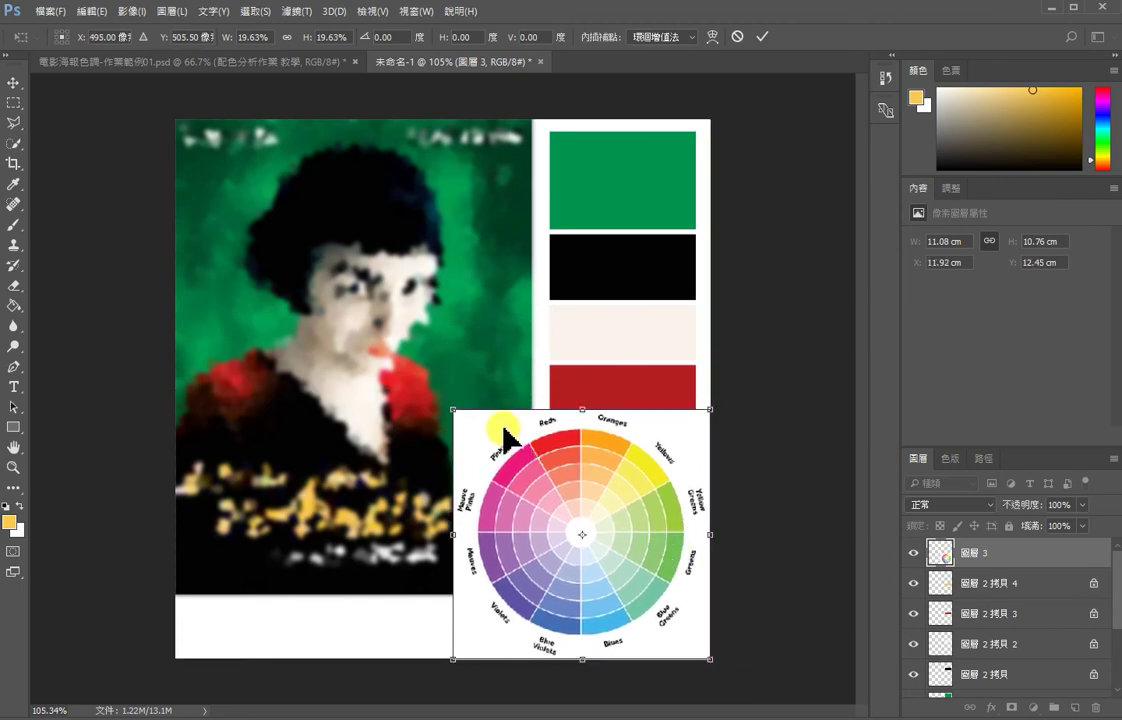
drag(453, 407, 521, 477)
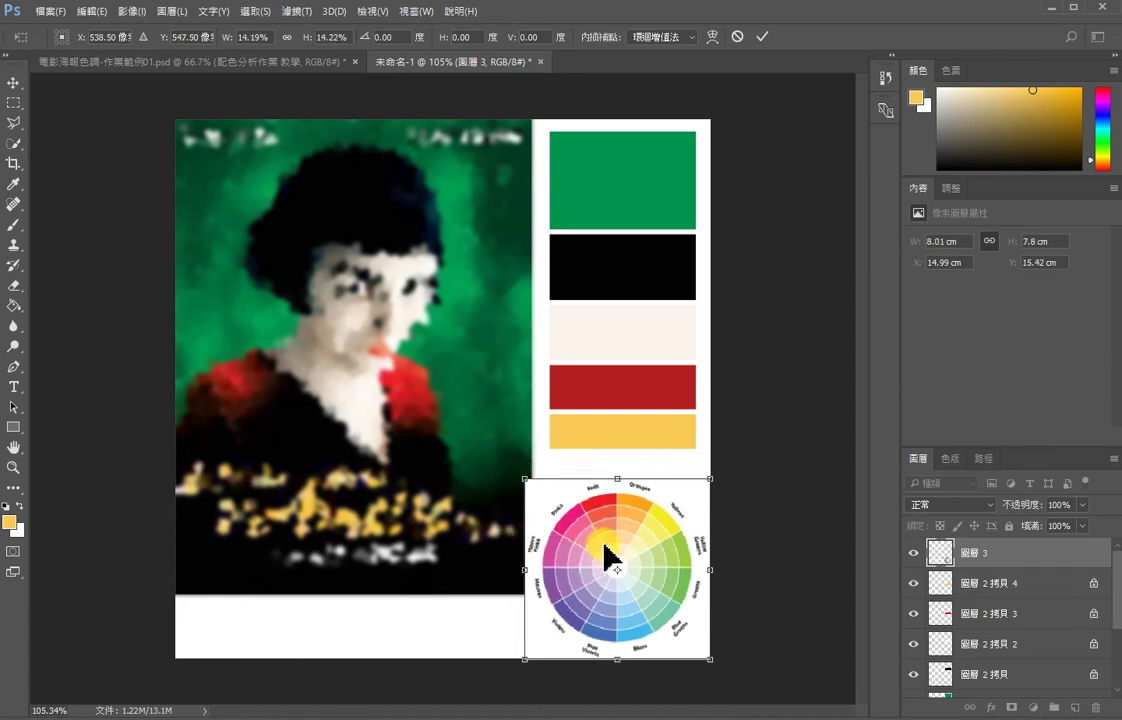
drag(640, 533, 657, 512)
key(Return)
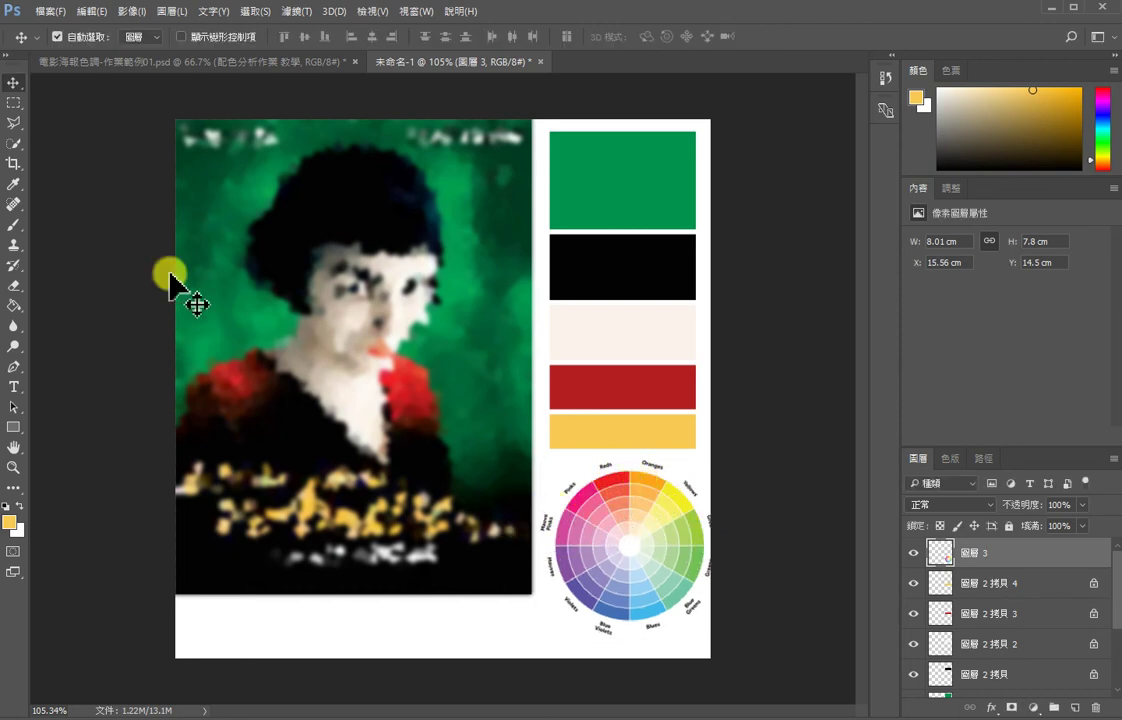
Step: Make a circular selection about 6.63 cm across from the color wheel's centre, enclosing the colored rings without the labels
click(14, 102)
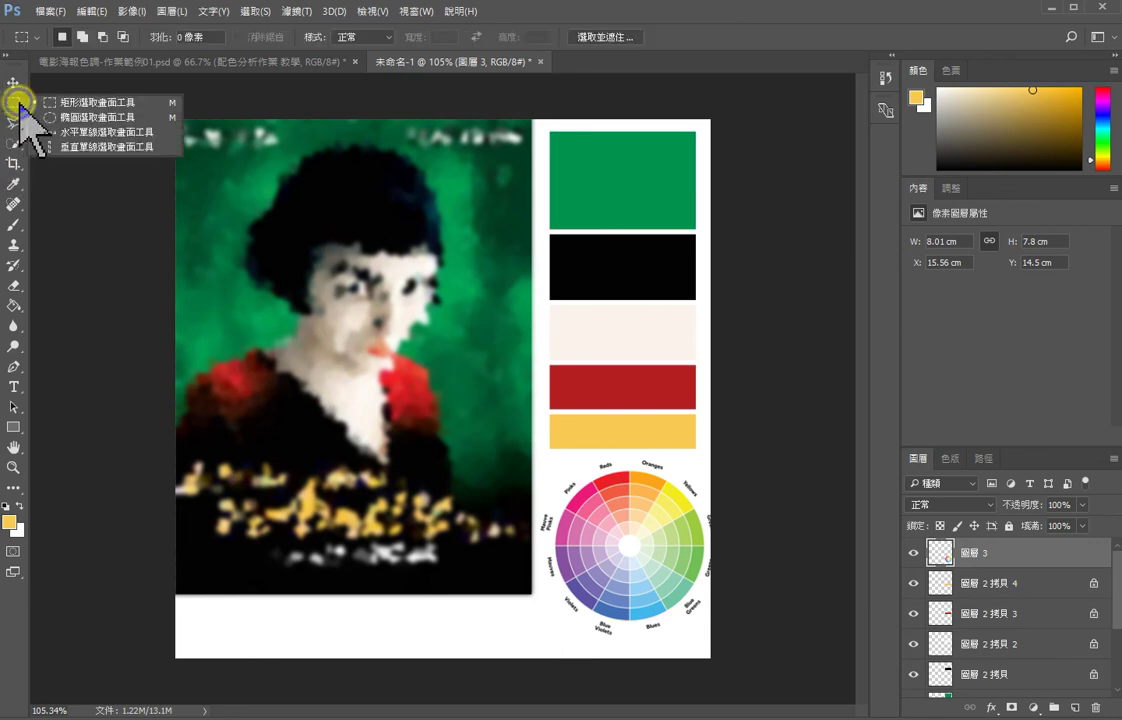
click(70, 118)
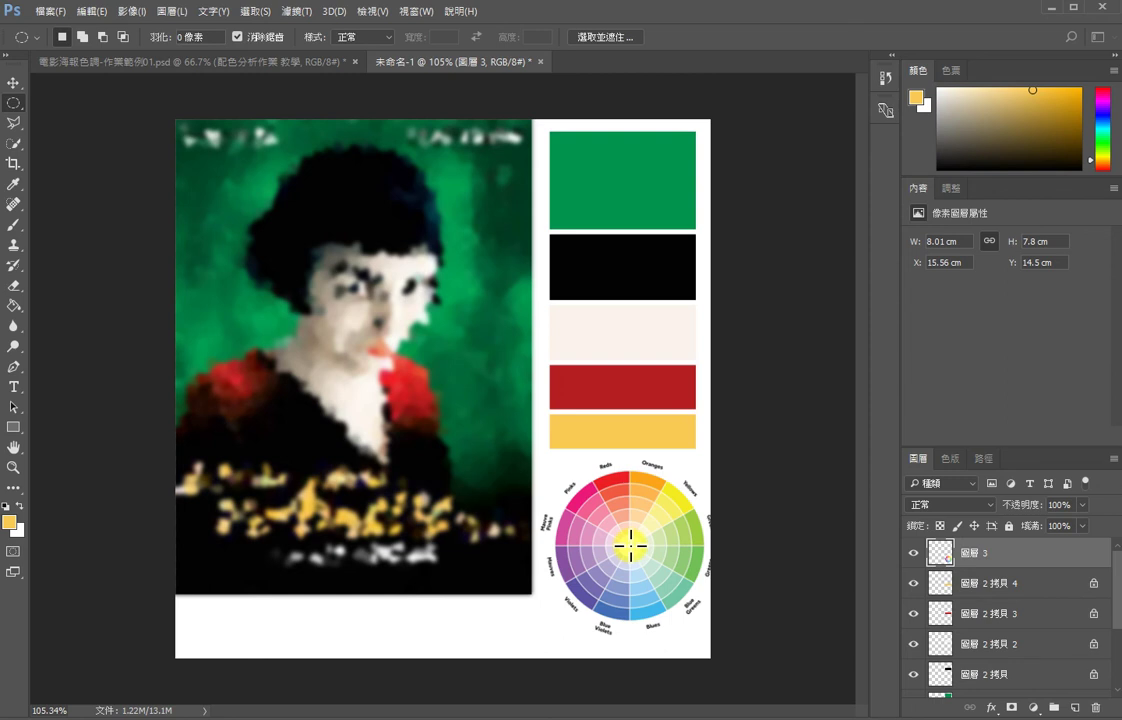
drag(630, 545, 710, 624)
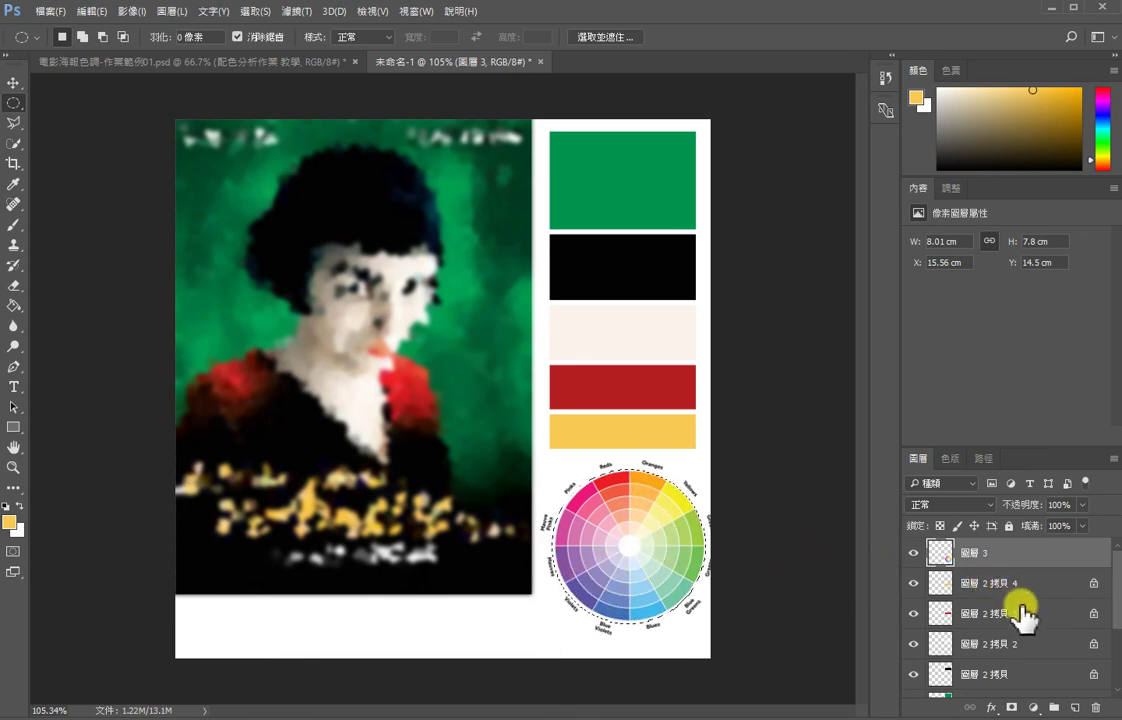
Step: Try to mask the wheel layer with the circular selection, and undo the mask
click(1014, 708)
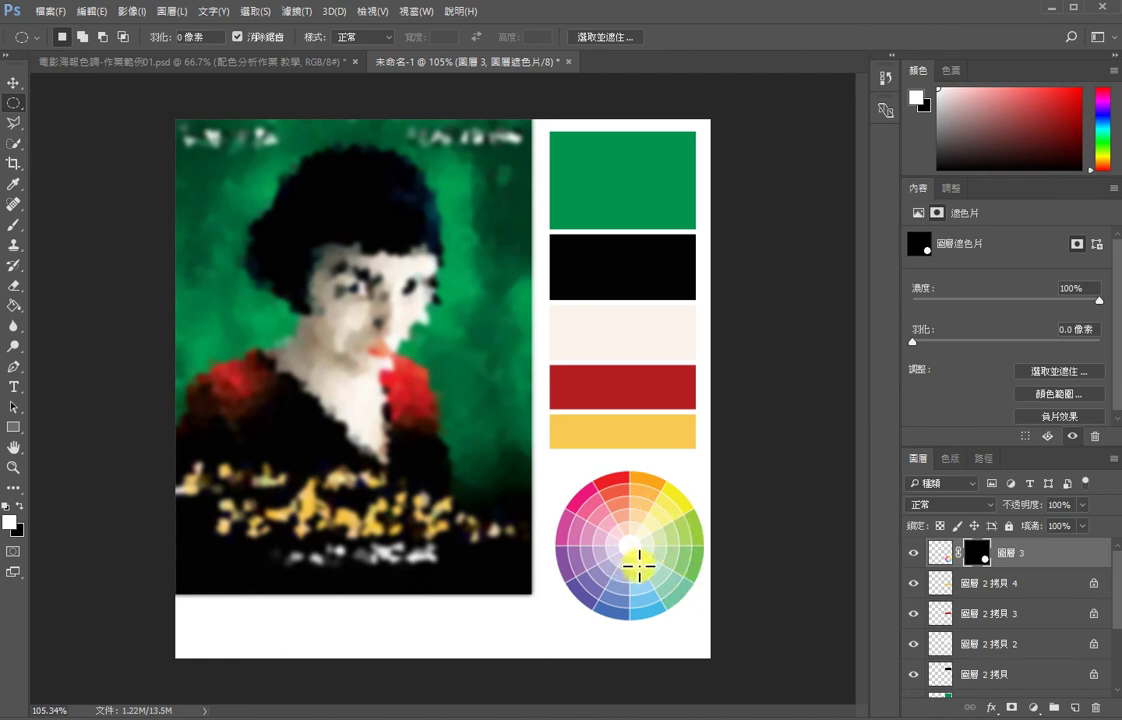
key(ctrl+z)
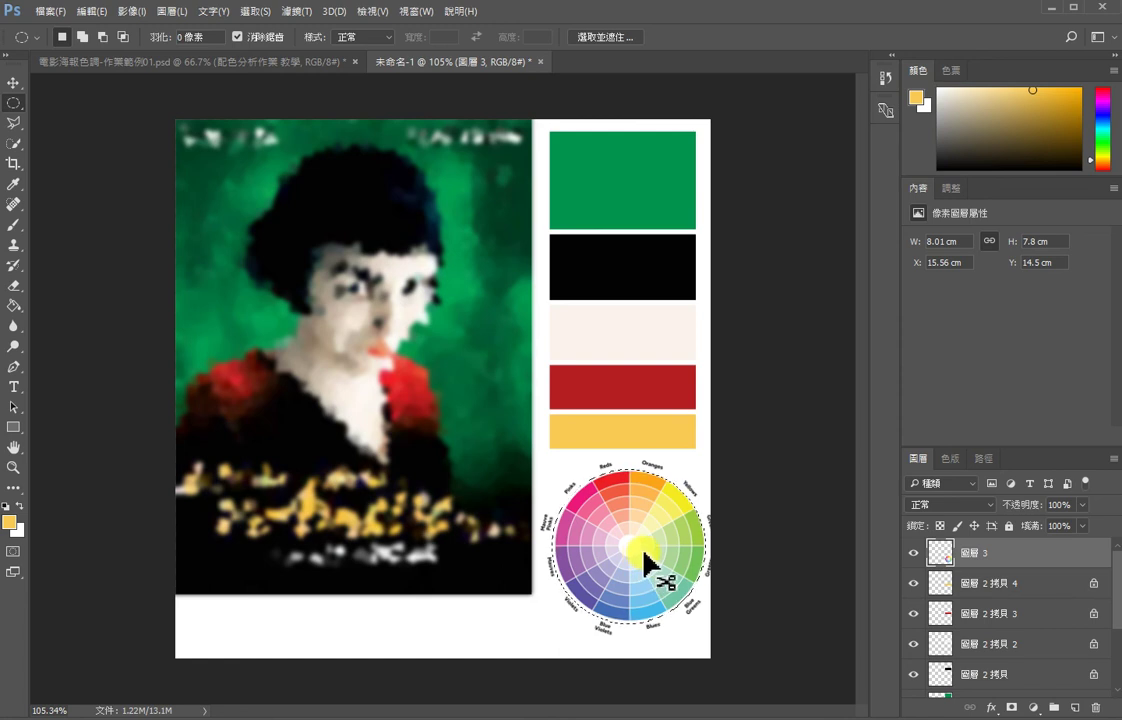
Step: Copy the selected circle of the color wheel to a new layer and hide the original wheel layer
key(v)
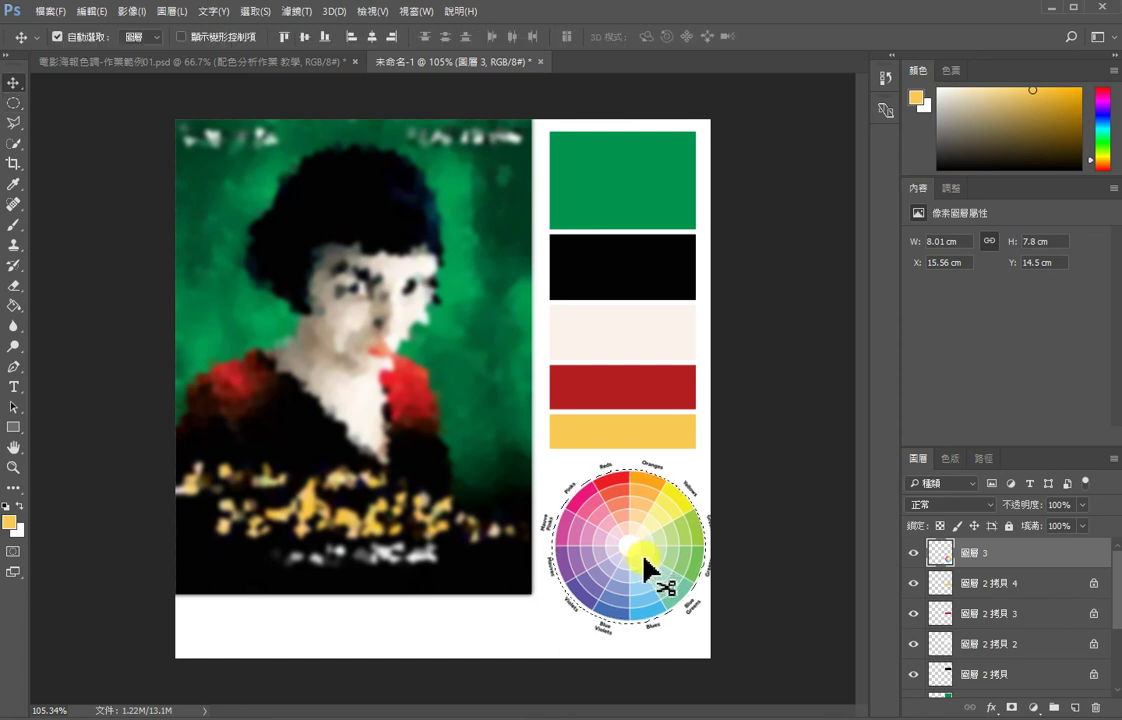
key(ctrl)
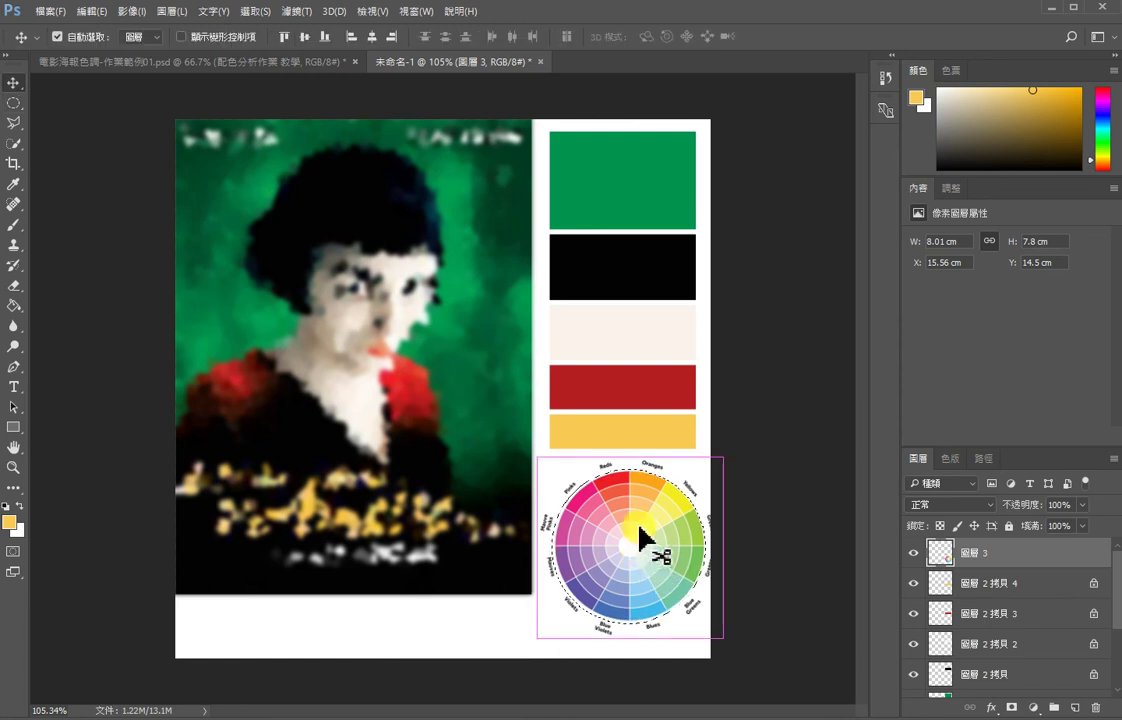
mouse_move(579, 306)
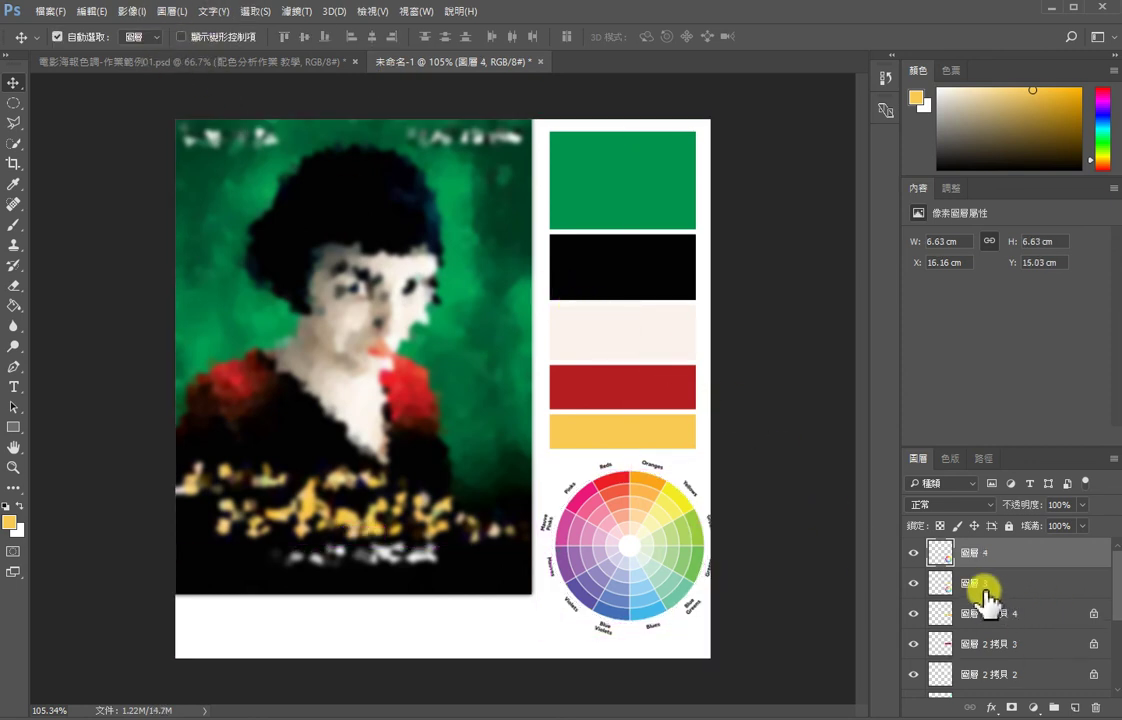
key(ctrl+j)
click(912, 583)
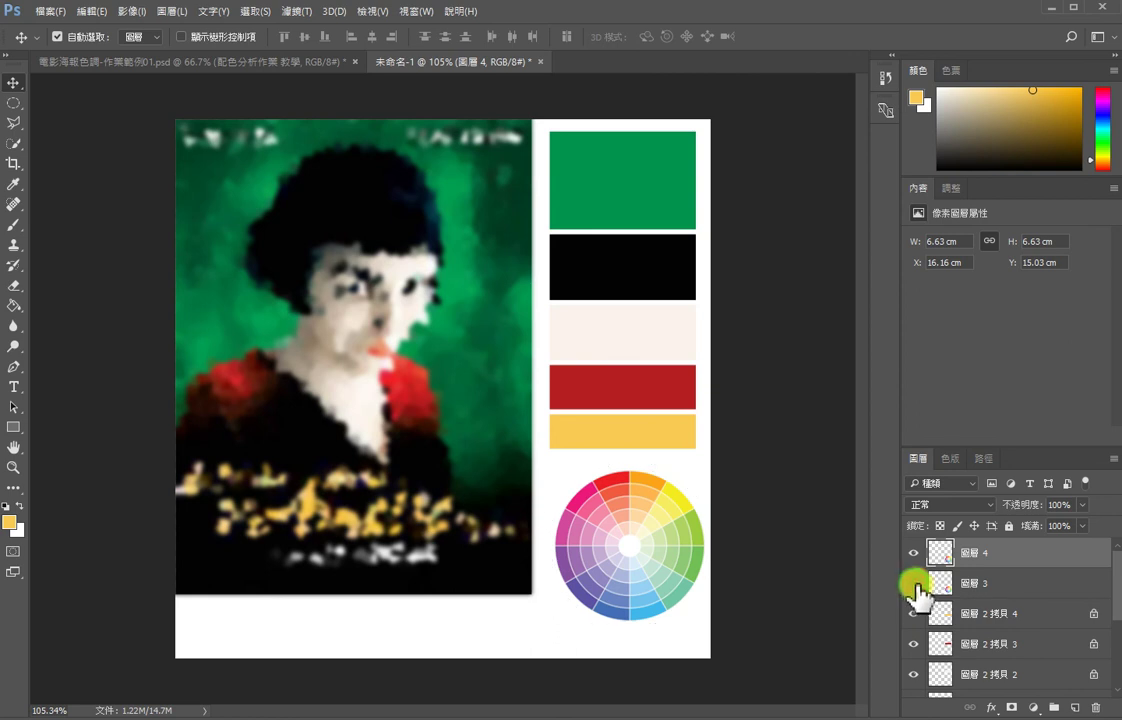
Step: Move the cut-out color wheel to about X 15.91, Y 15.84 cm and delete the hidden original wheel layer
mouse_move(650, 575)
mouse_down()
mouse_move(637, 575)
mouse_move(646, 566)
mouse_move(648, 578)
mouse_up()
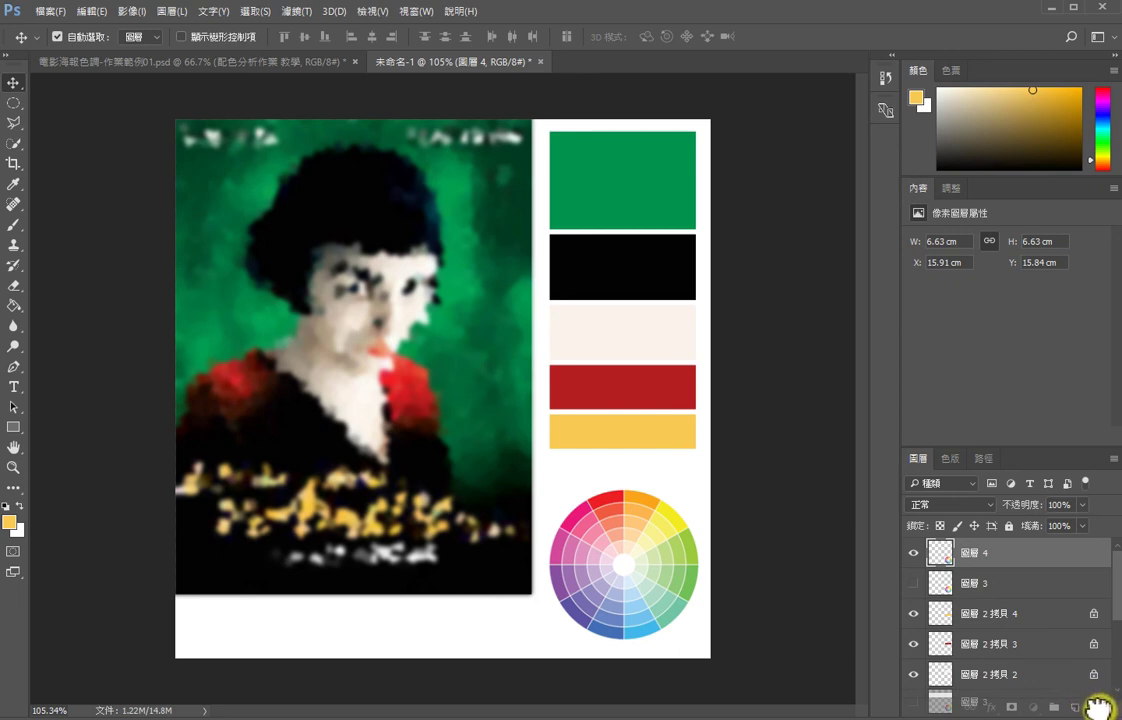
drag(1100, 707, 1100, 707)
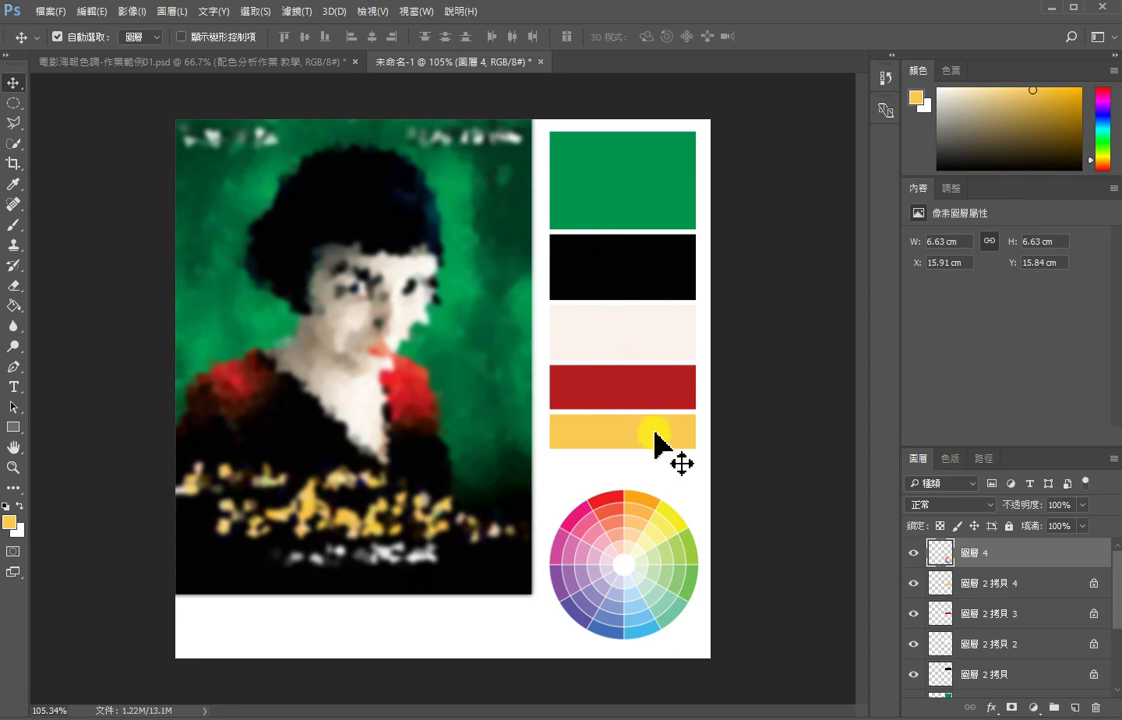
Step: Trace a Polygonal Lasso outline from outside the color wheel's red wedge through the centre and around the green wedge
click(14, 123)
click(16, 124)
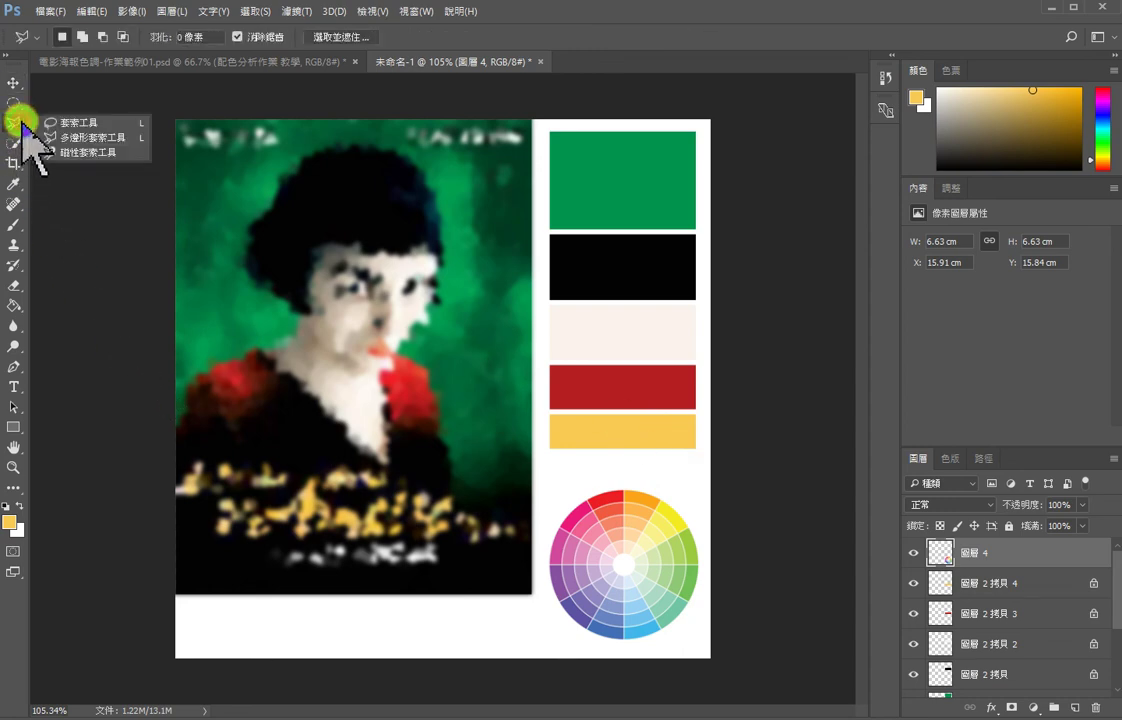
click(80, 140)
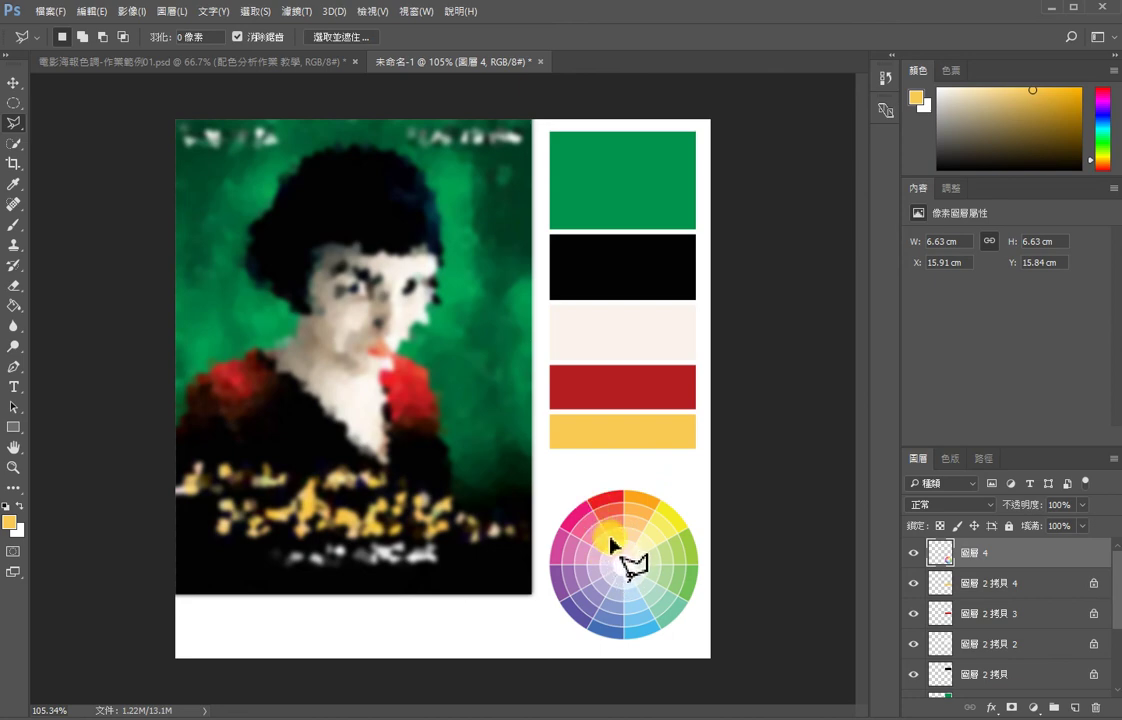
key(z)
drag(629, 548, 618, 431)
click(618, 438)
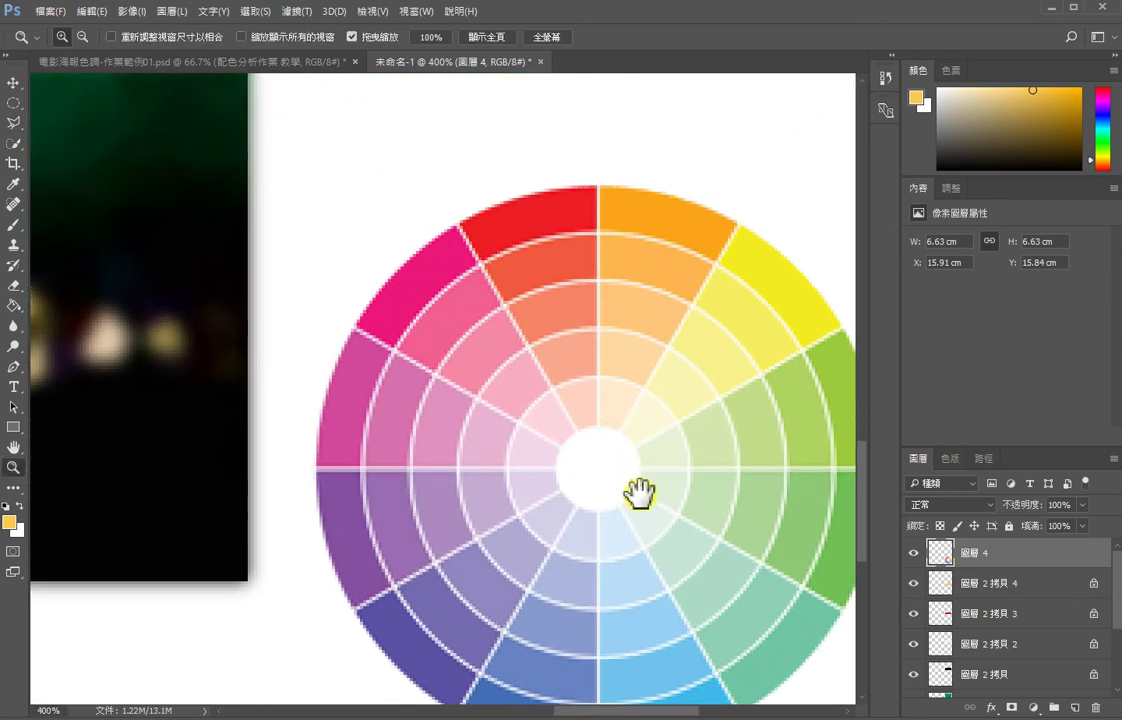
drag(638, 492, 551, 418)
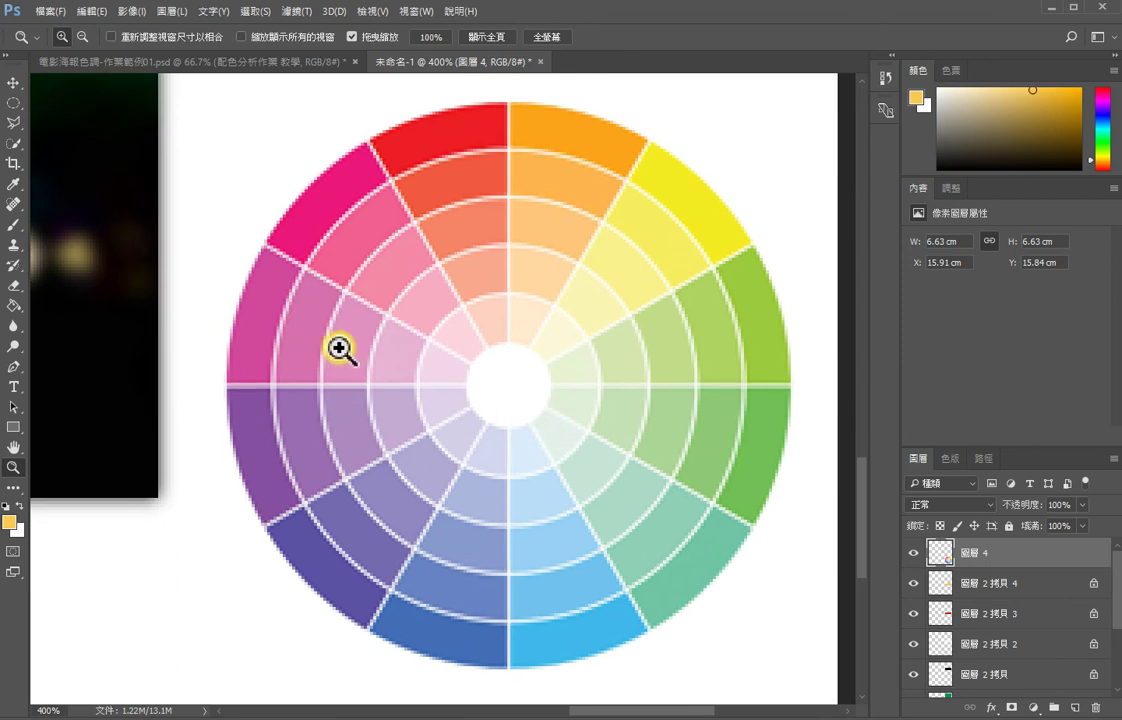
click(13, 122)
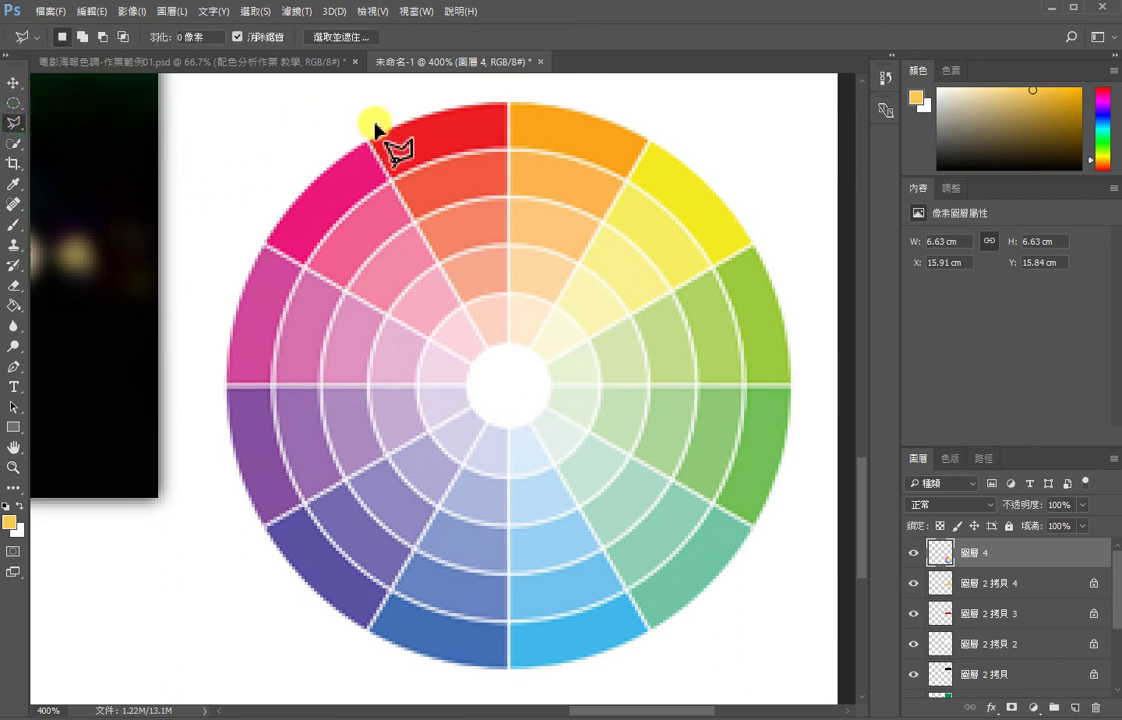
click(357, 127)
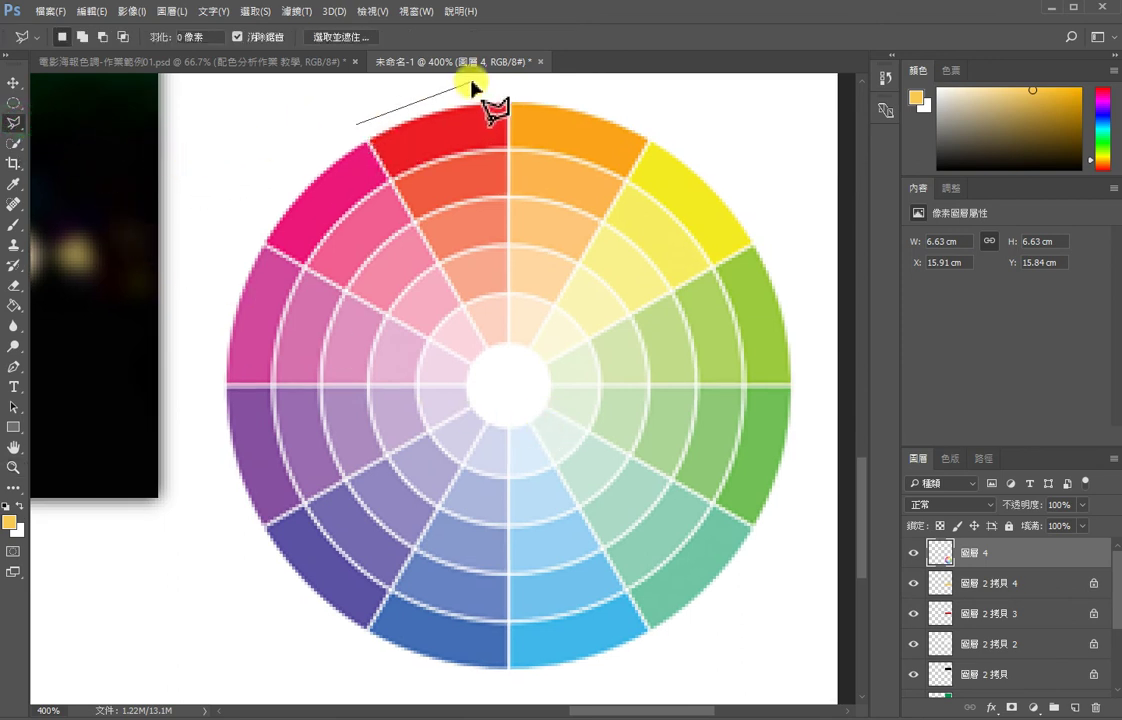
click(498, 378)
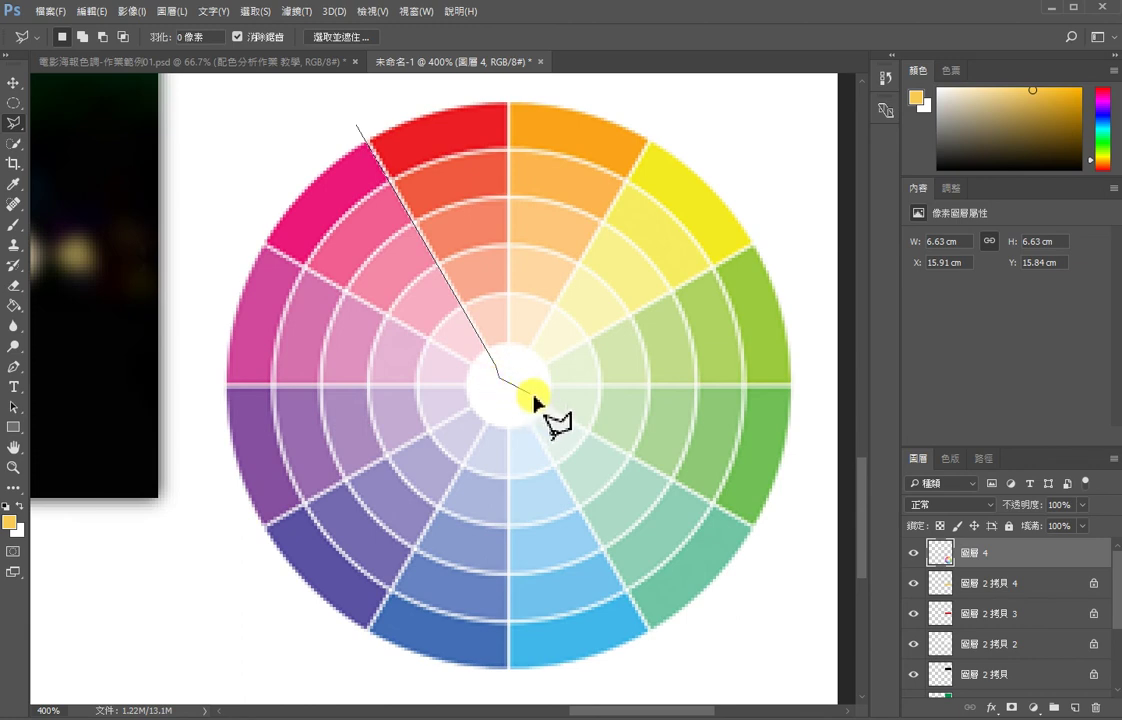
click(796, 551)
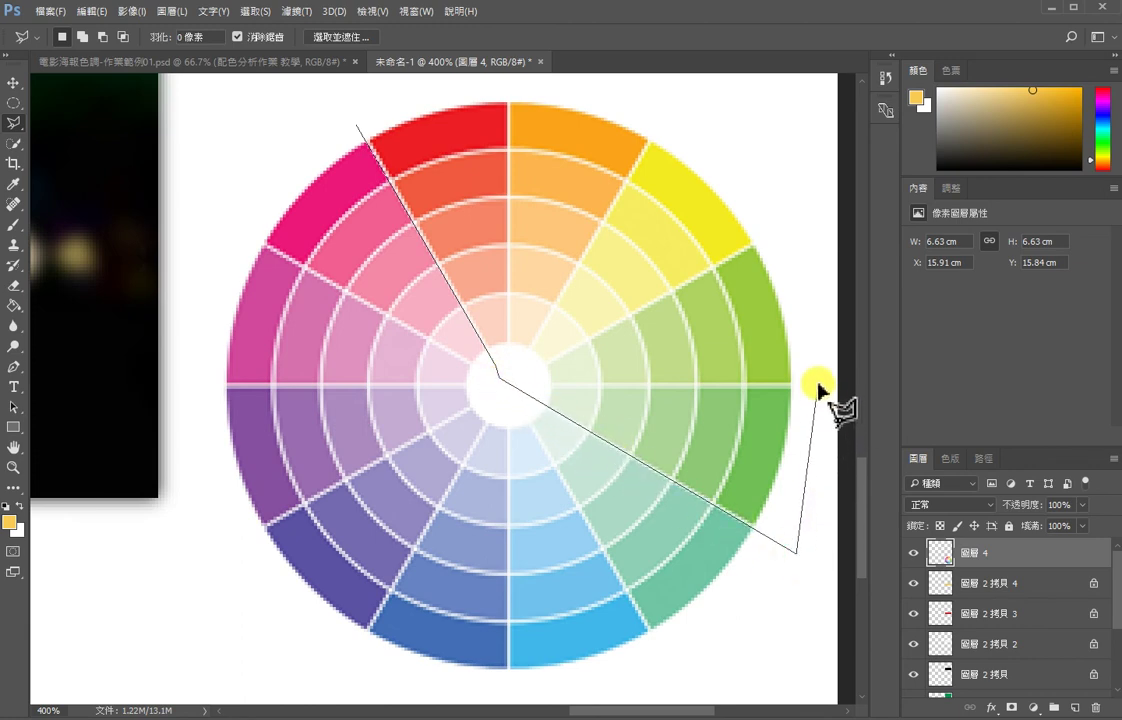
click(817, 383)
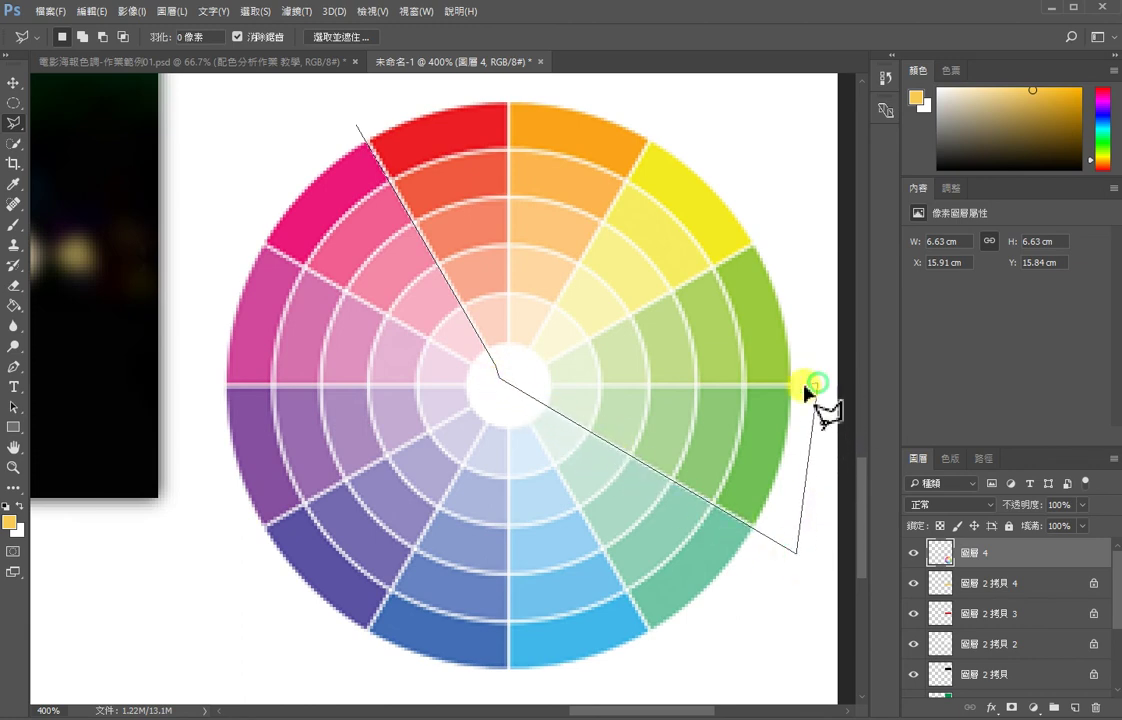
click(541, 383)
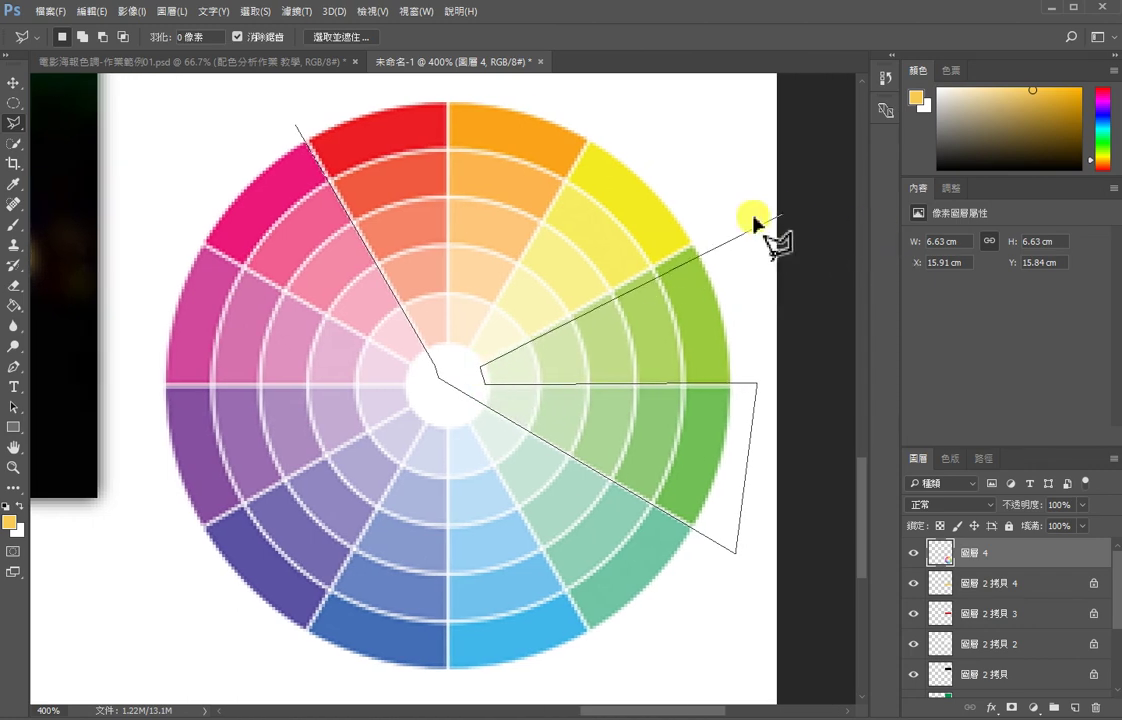
Step: Continue the outline around the yellow wedge and up the red wedge's edge, closing the selection at its starting point
click(604, 118)
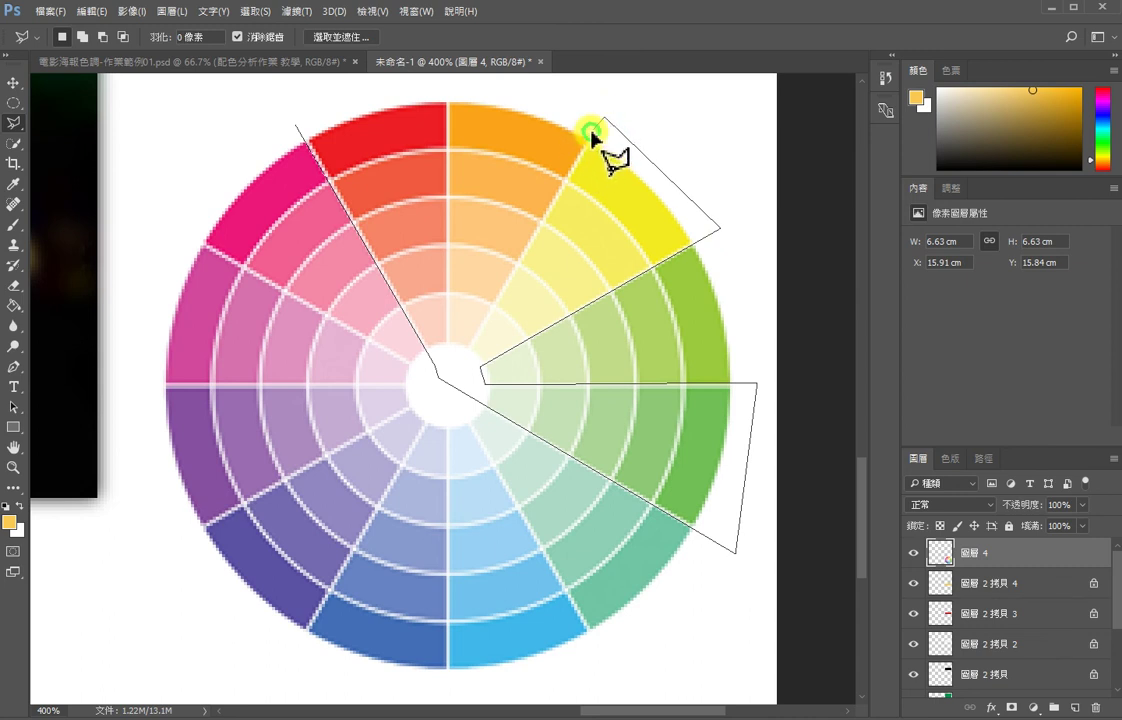
click(449, 354)
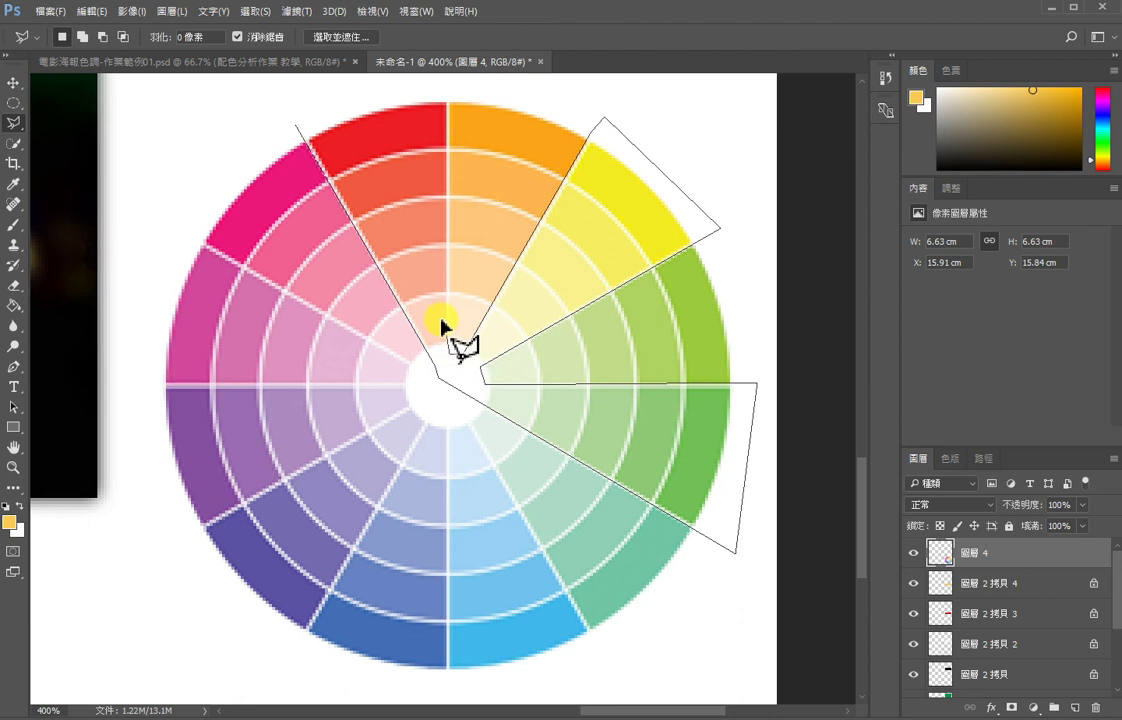
click(448, 86)
click(297, 124)
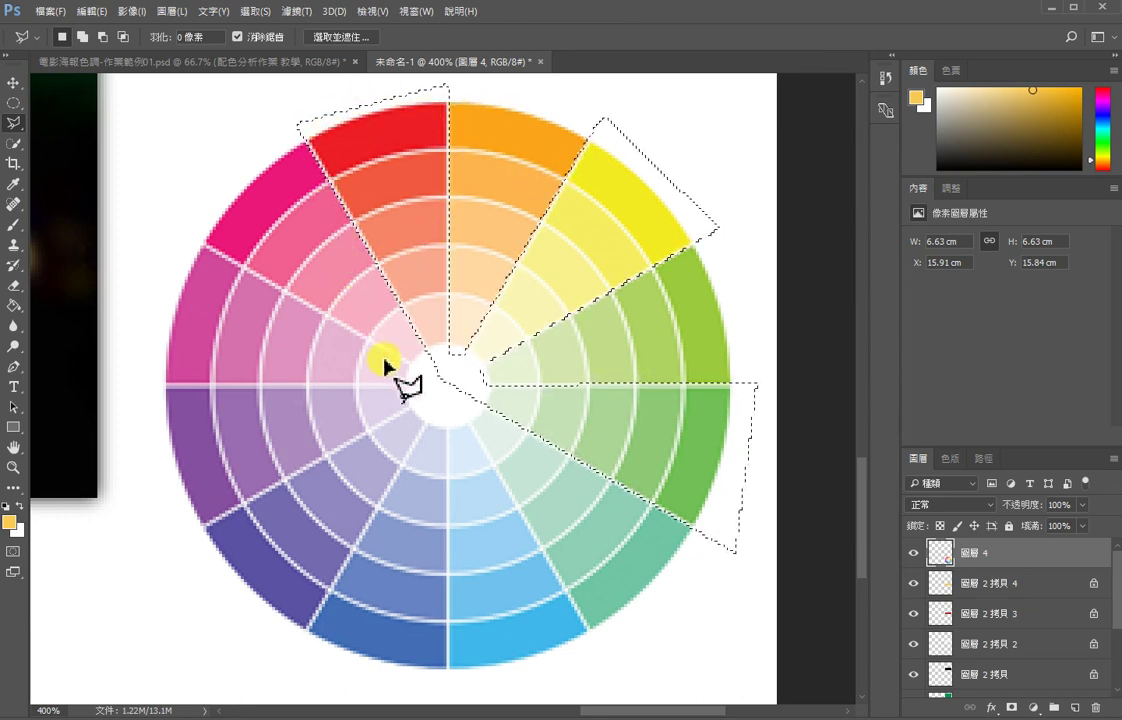
Step: Copy the selected red, yellow and green wedges to a new layer and check them with the full wheel temporarily hidden
key(v)
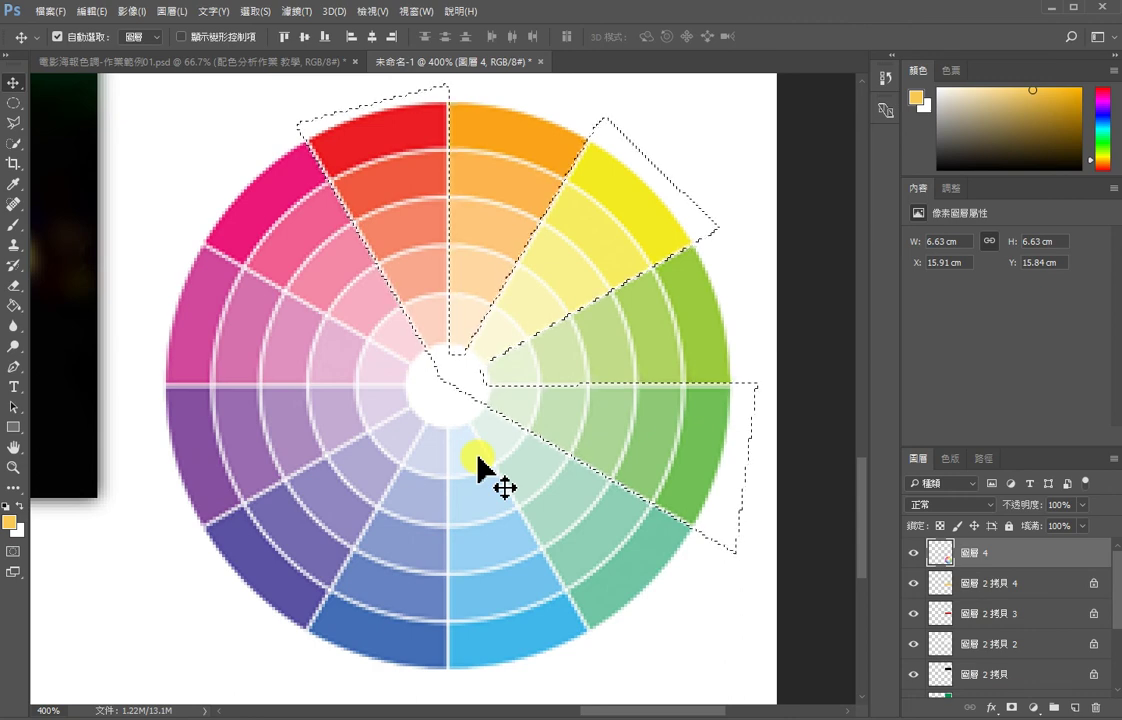
key(ctrl+j)
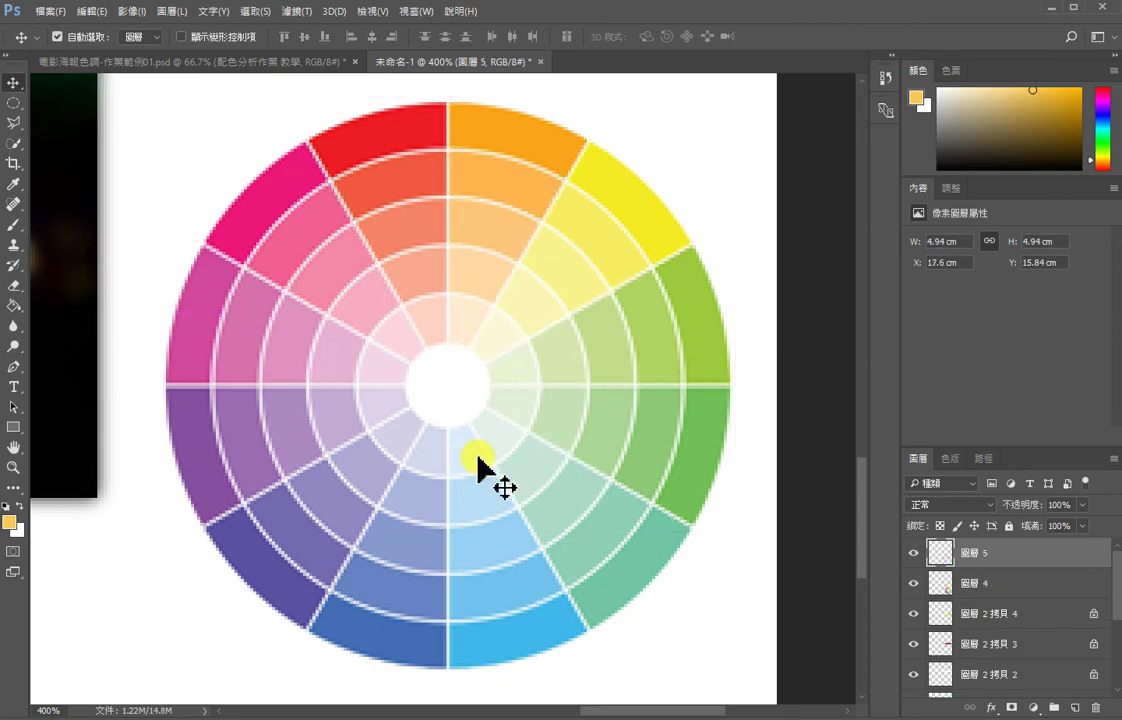
click(913, 583)
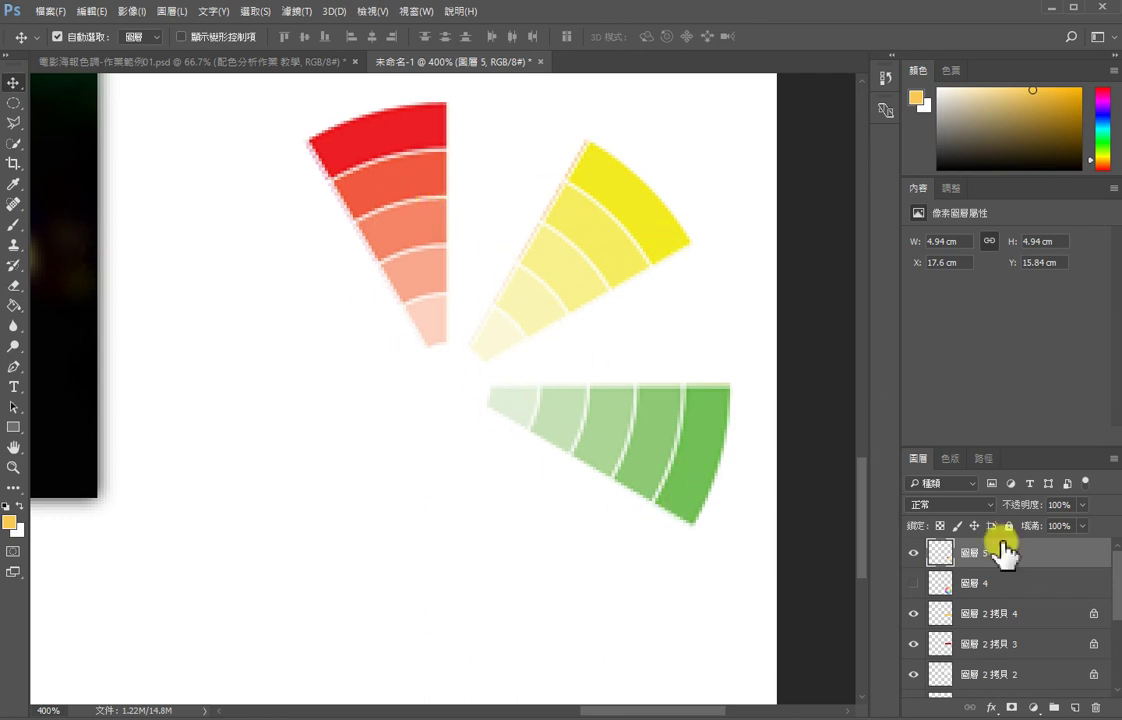
click(913, 583)
Step: Fade the full color wheel layer to 20% opacity so the copied wedges stand out
click(990, 585)
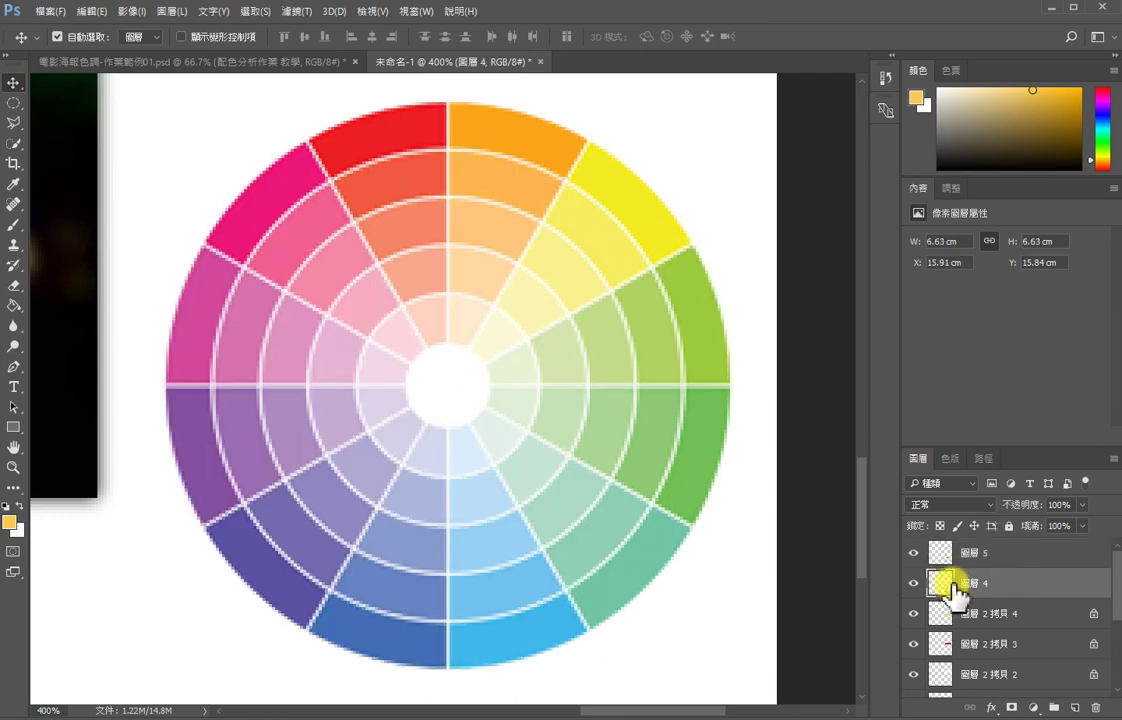
click(1083, 505)
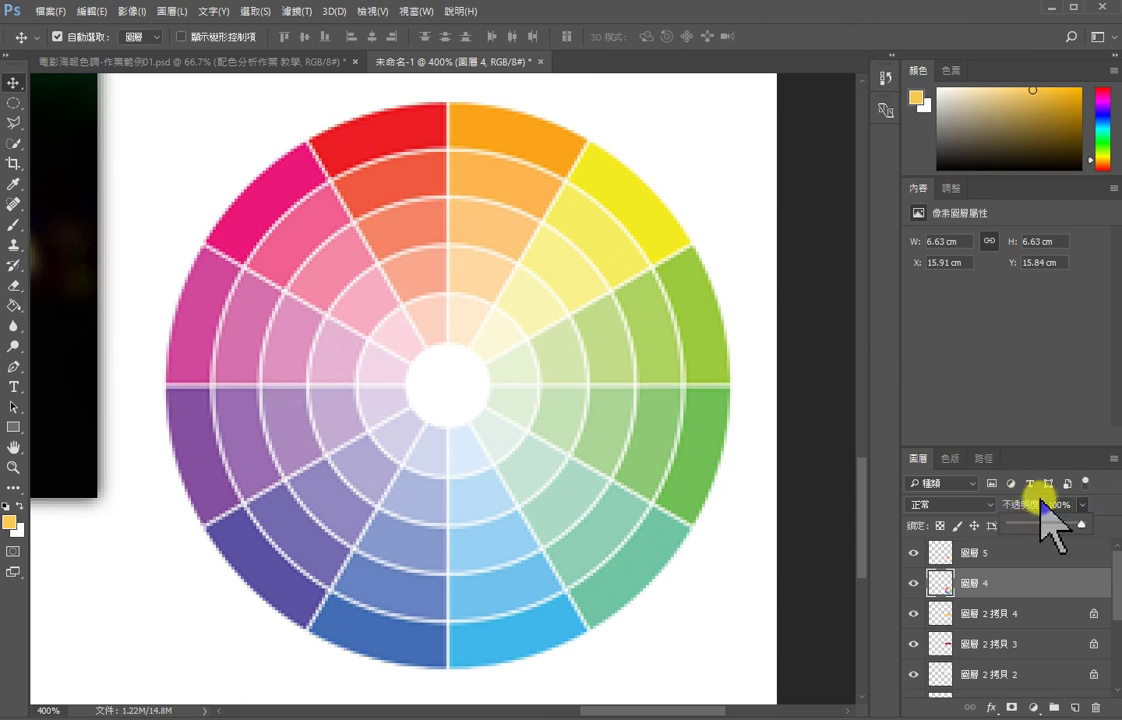
drag(1079, 522, 1027, 510)
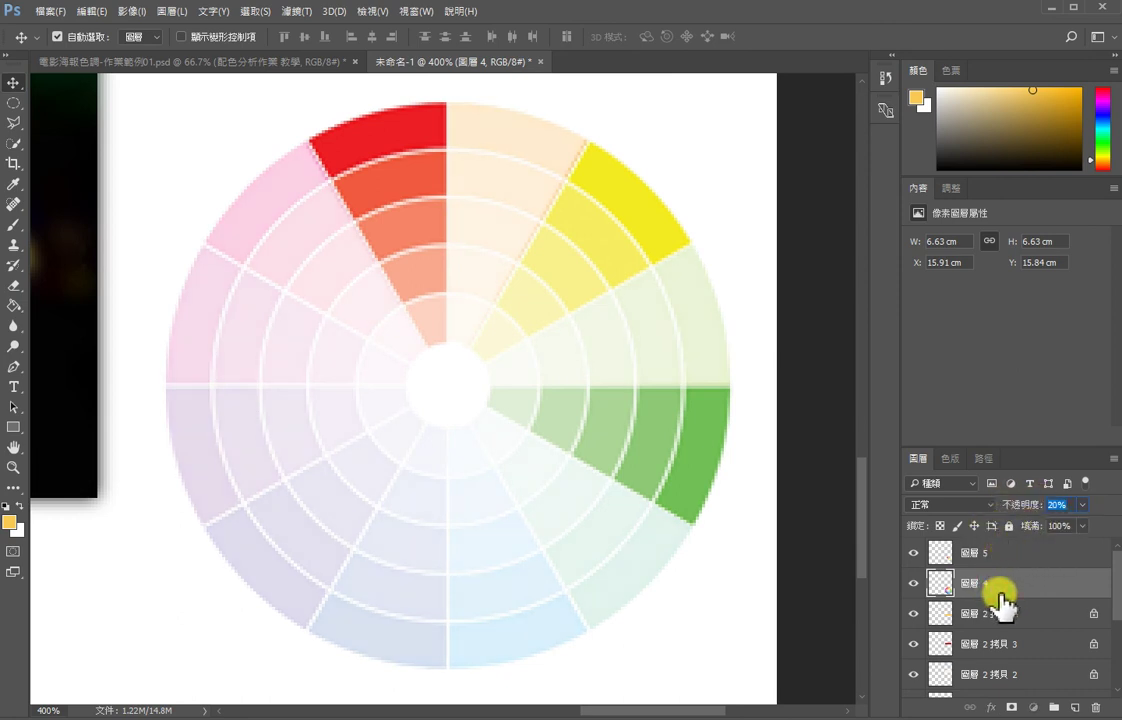
text(0)
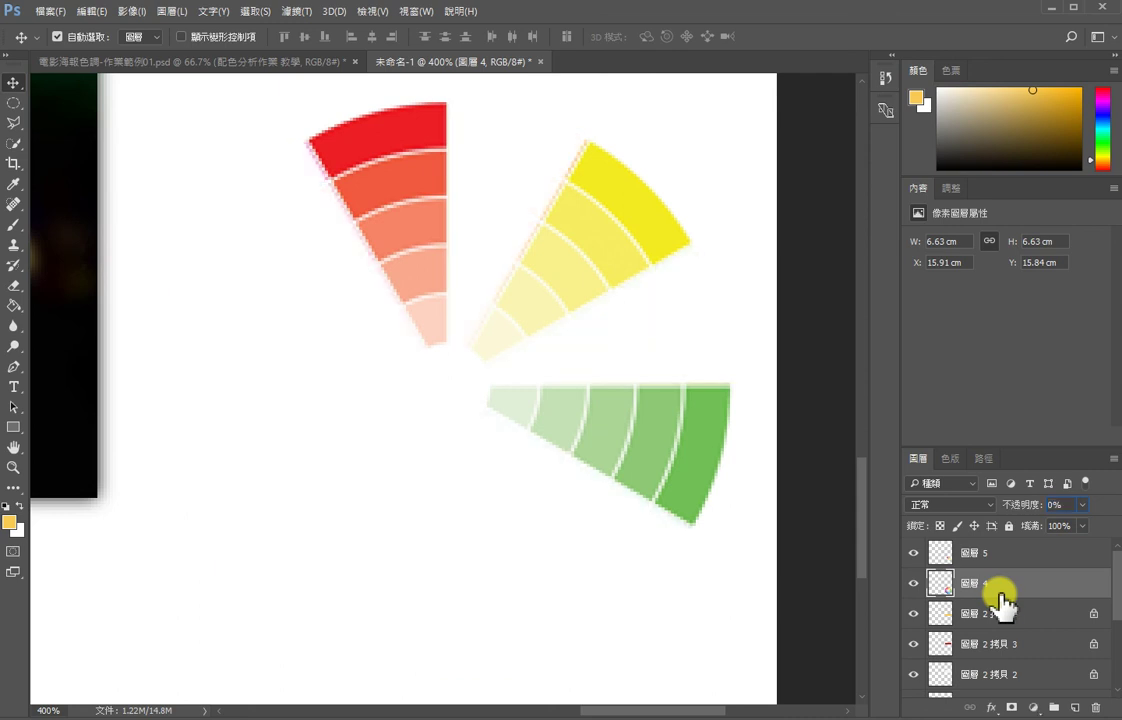
text(20)
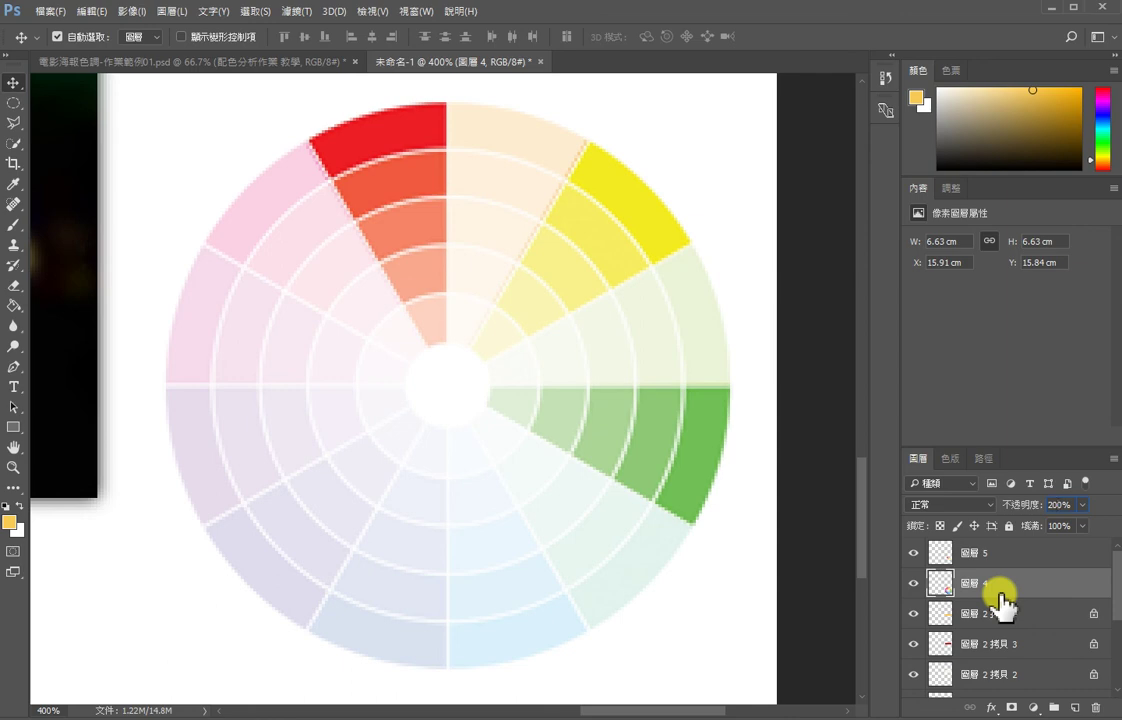
key(Return)
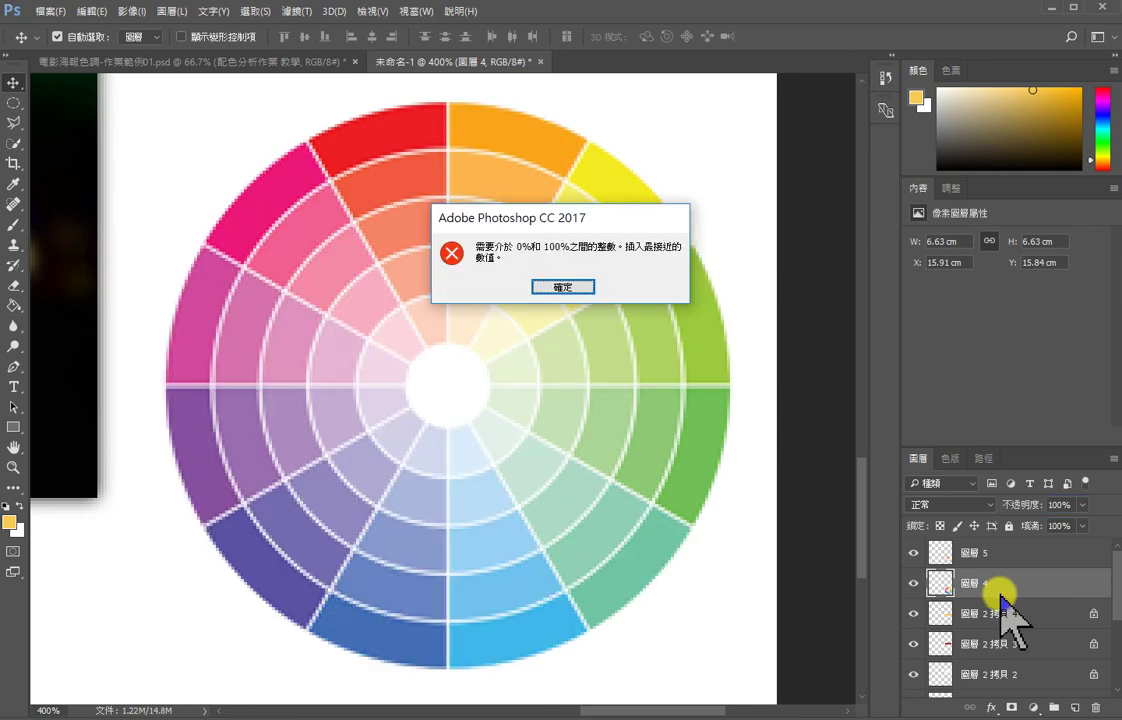
key(Return)
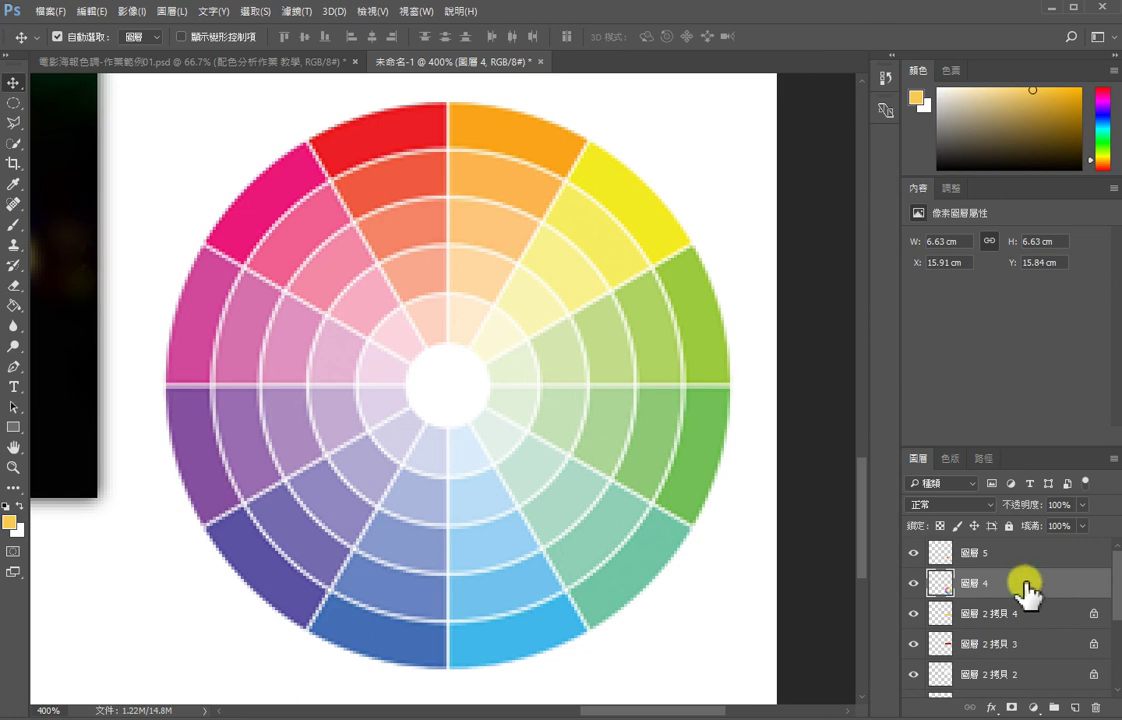
key(2)
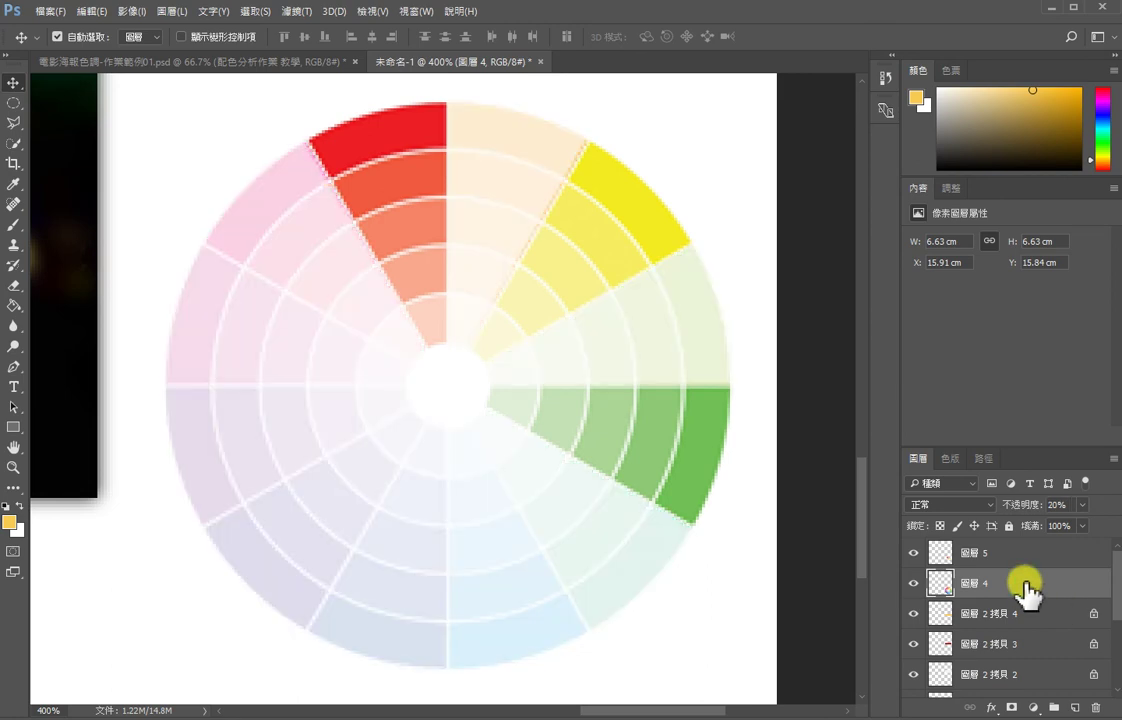
Step: Add a left-aligned text beneath the poster whose first line holds the student number and the name placeholder 你的名字
key(z)
alt+click(466, 347)
alt+click(466, 347)
alt+click(462, 345)
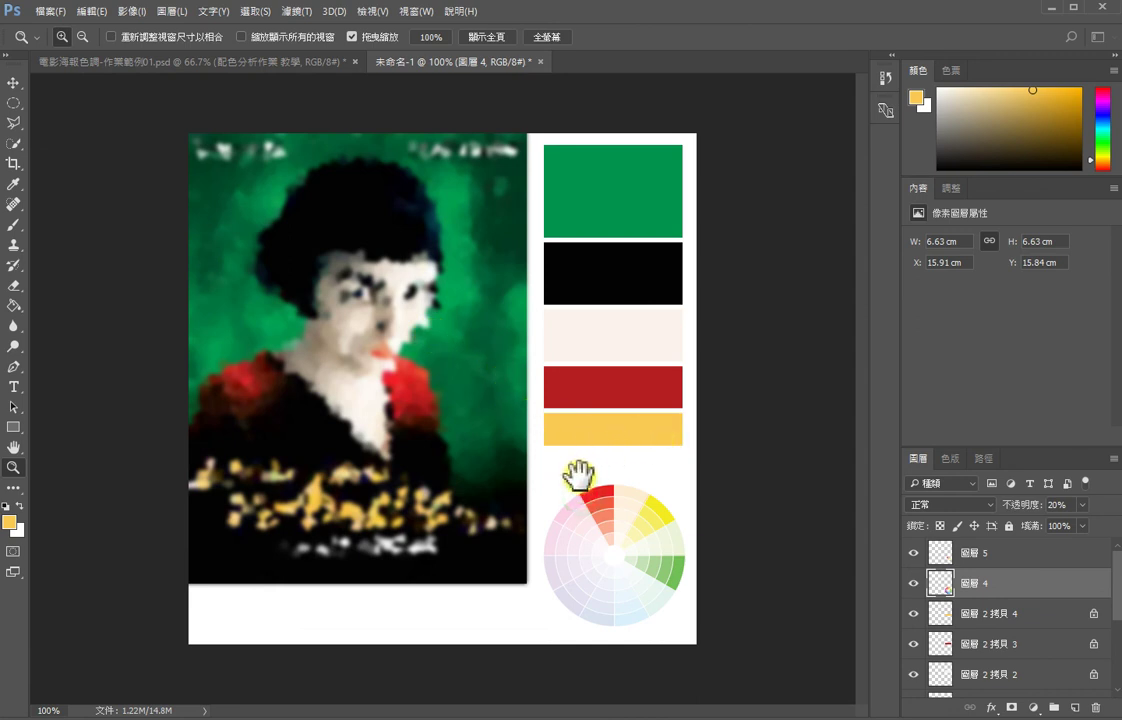
key(v)
key(t)
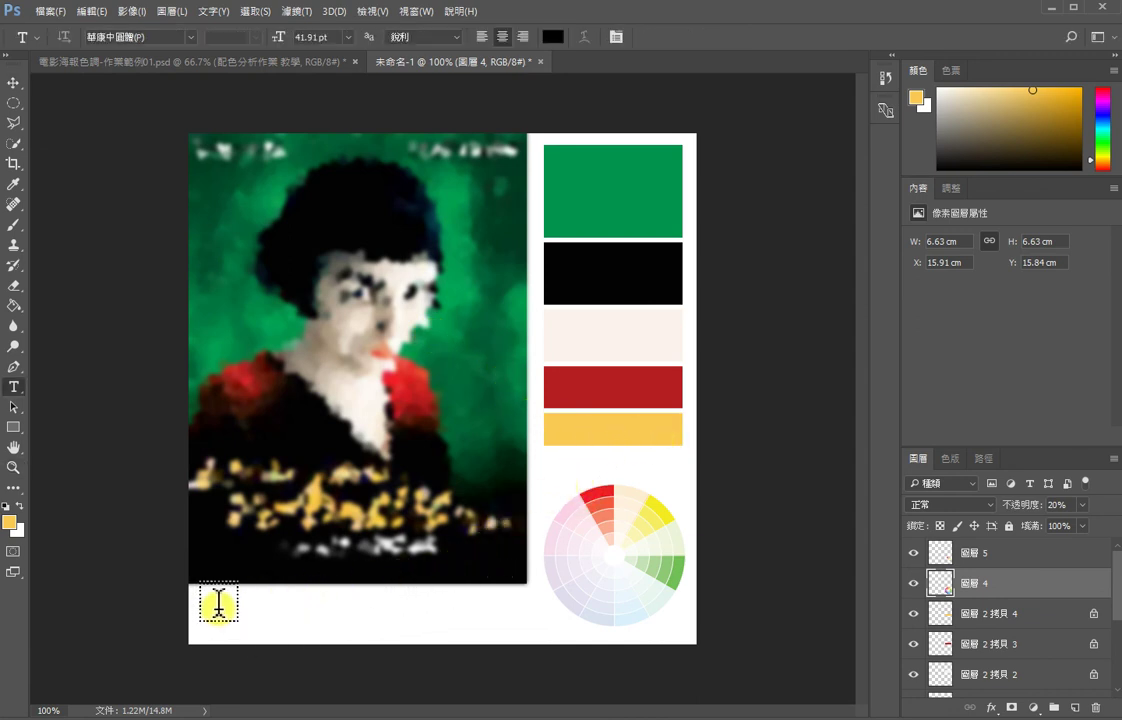
click(218, 603)
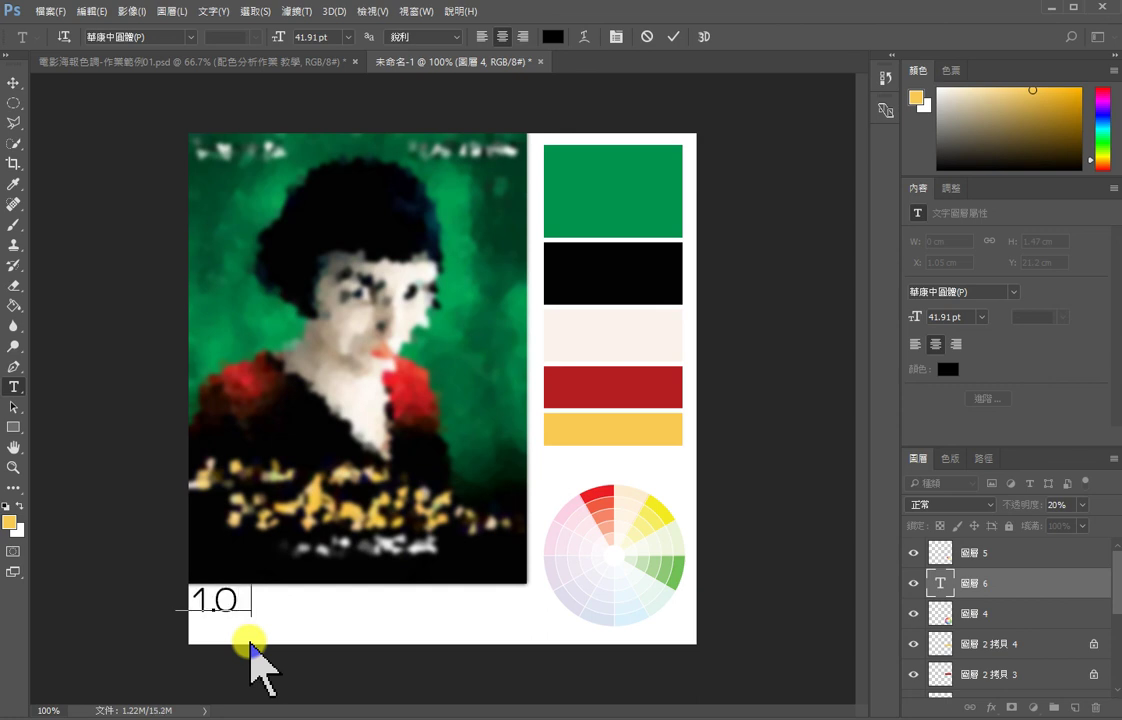
text(6)
click(483, 36)
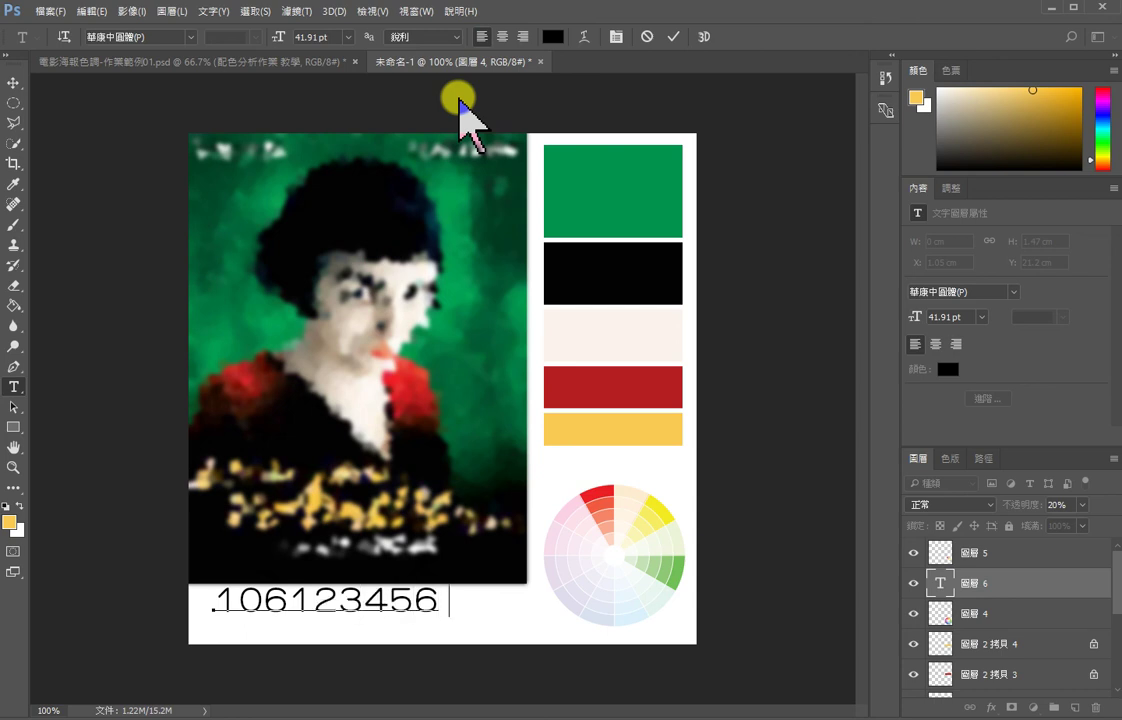
text(123456 你的名)
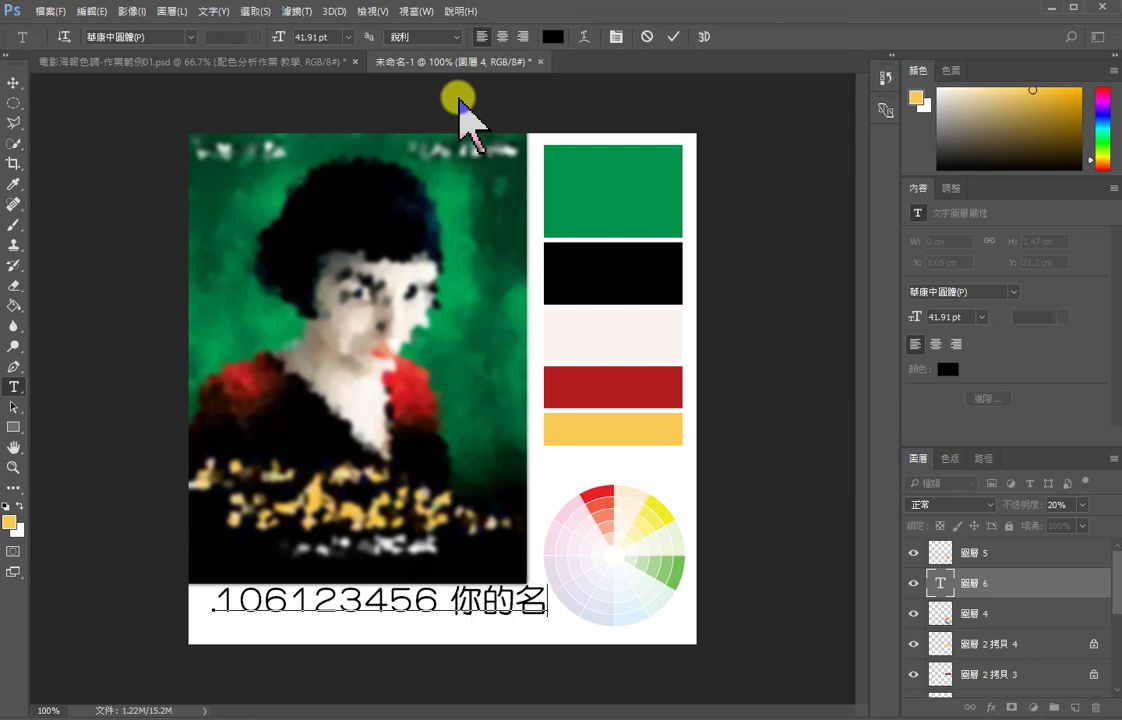
Step: Add a second text line reading 這是第幾週 week 02 2017/9/27 and commit the text
text(字 這是)
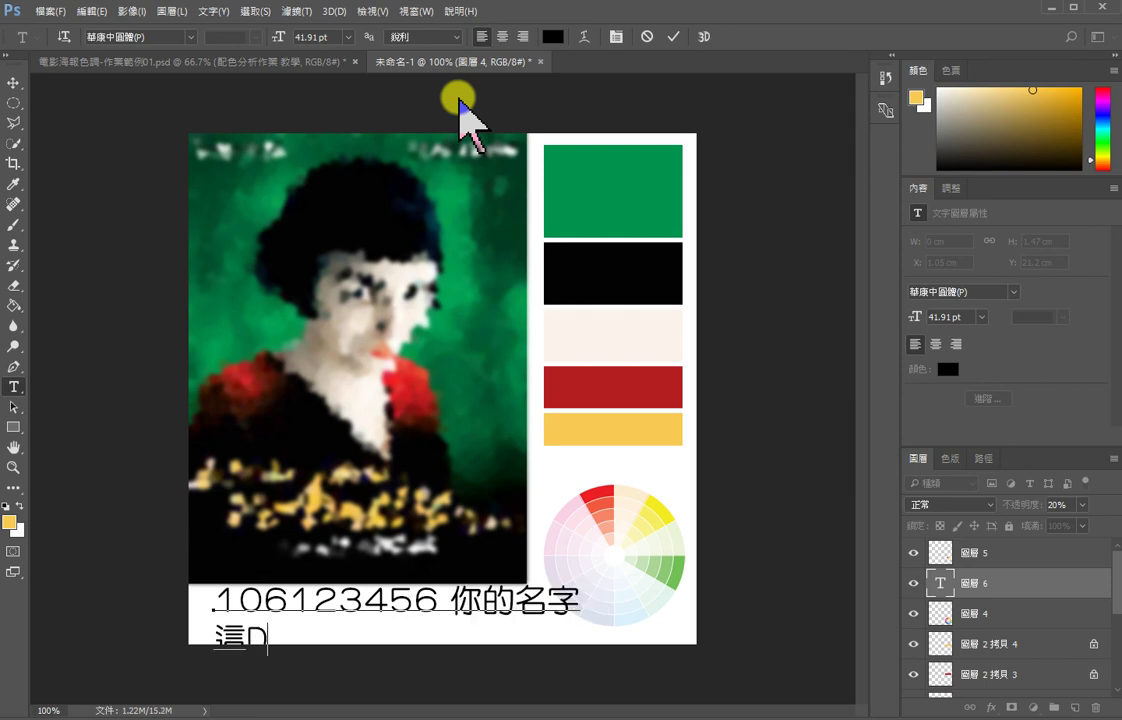
text(第WW)
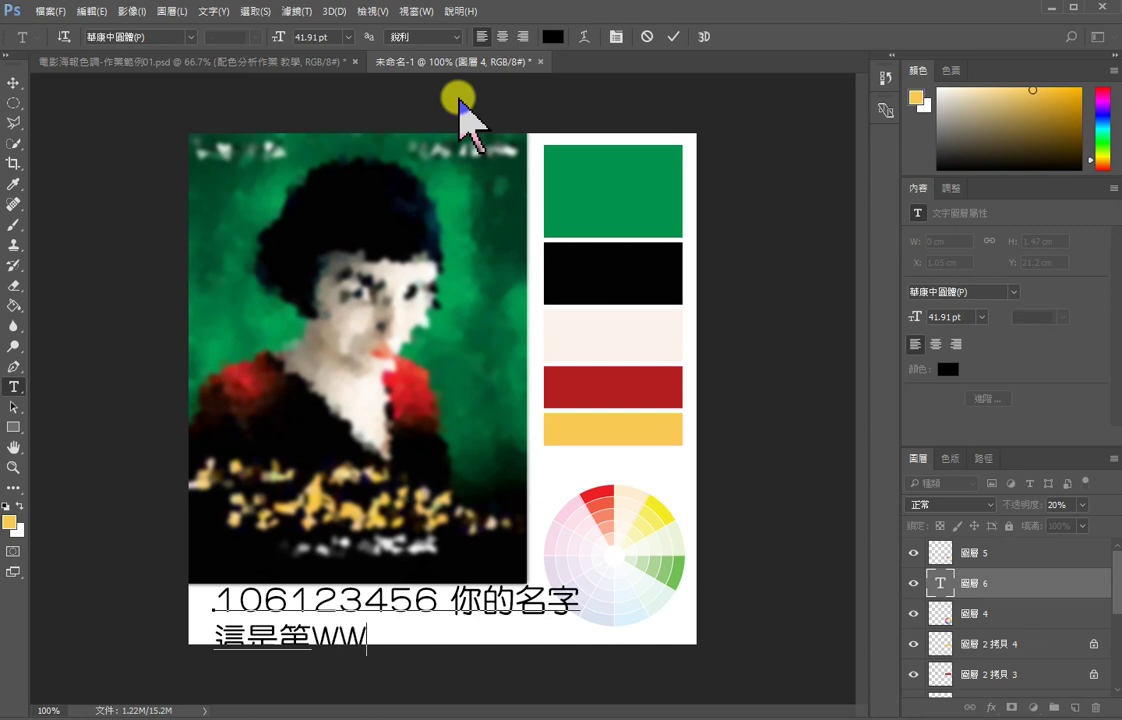
text(樂調)
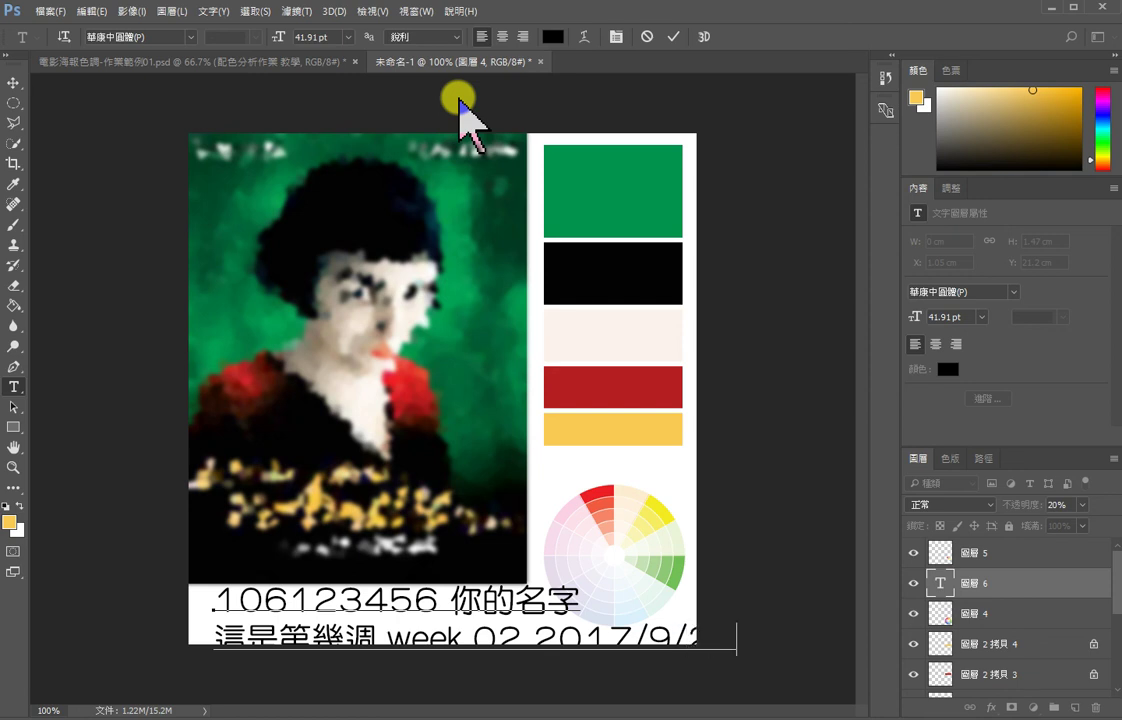
click(458, 97)
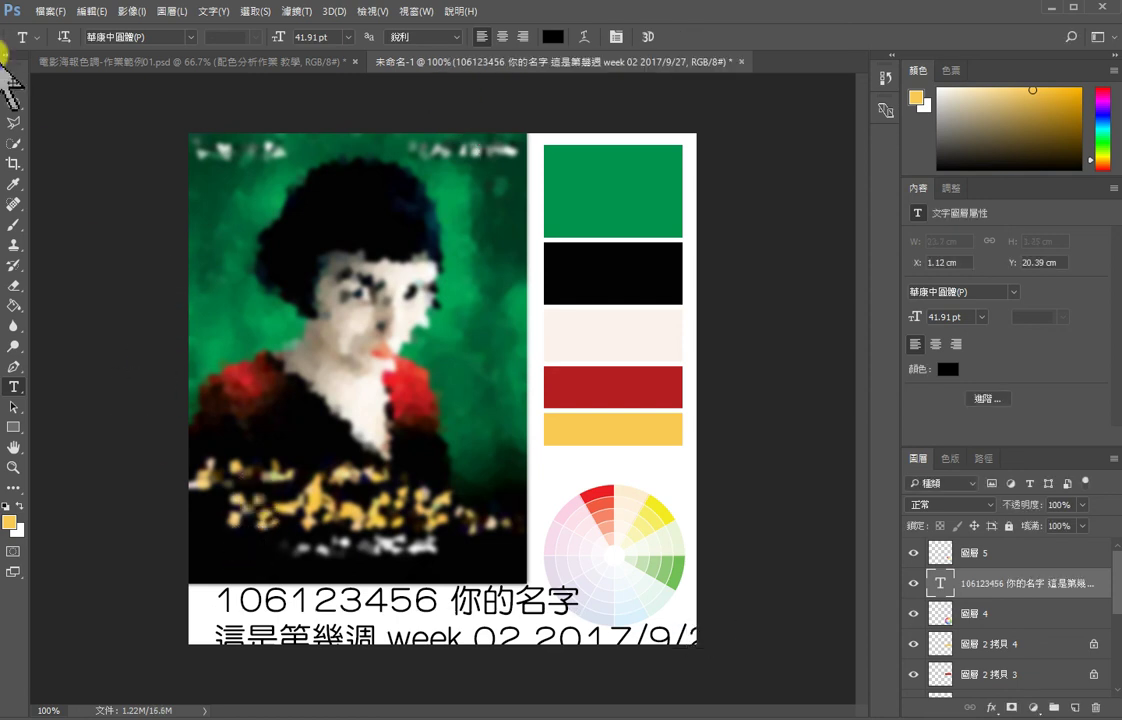
Step: Scale the two-line text down to about 24.43 pt so it fits in the white strip beneath the poster
click(14, 82)
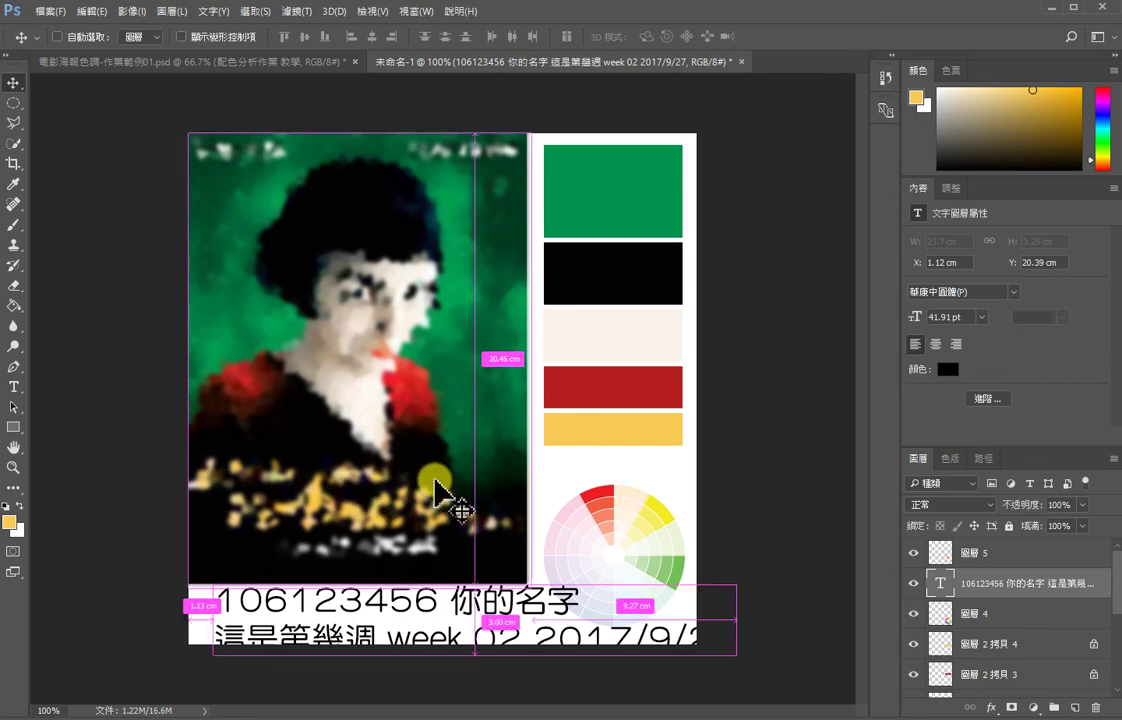
key(ctrl+t)
drag(736, 656, 447, 629)
key(Return)
Step: Delete the words 這是第幾週 from the caption's second line, leaving week 02 2017/9/27, and commit the text
key(t)
click(297, 625)
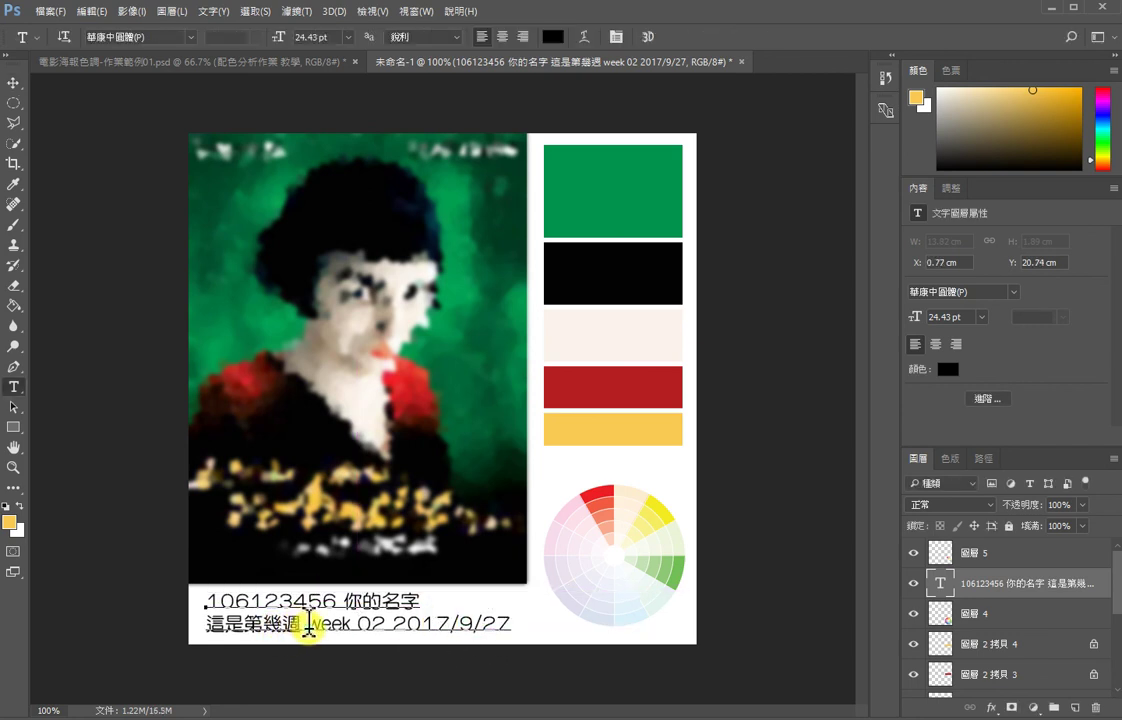
drag(297, 625, 205, 624)
key(BackSpace)
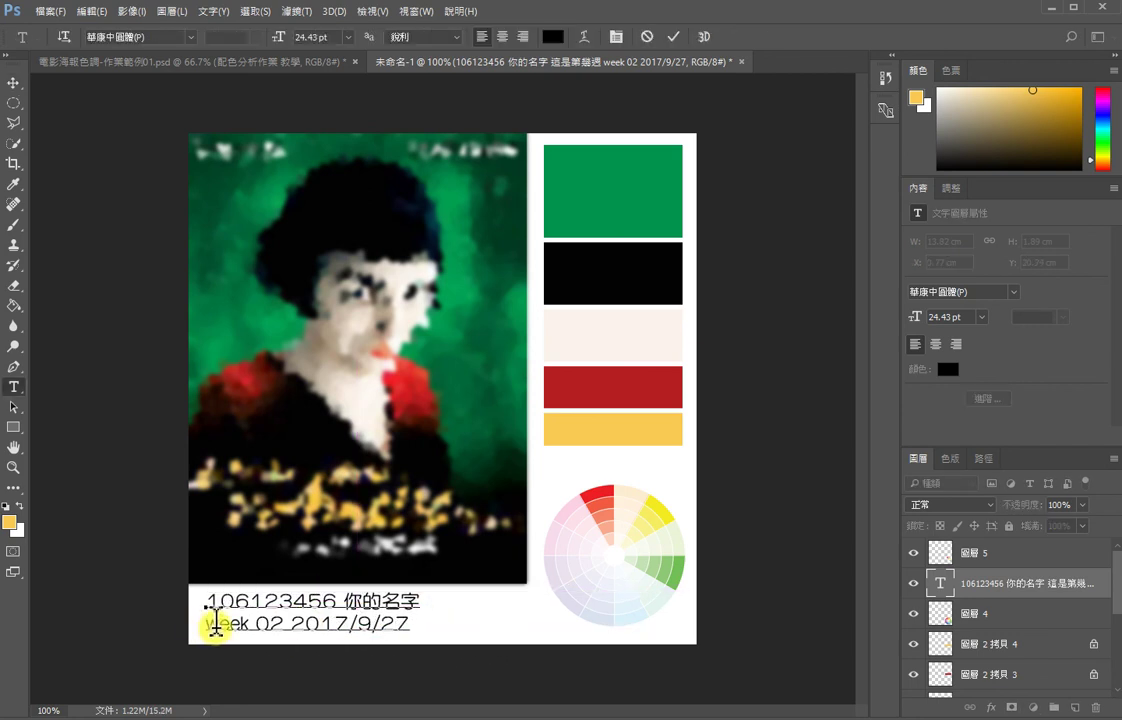
key(ctrl+Return)
key(v)
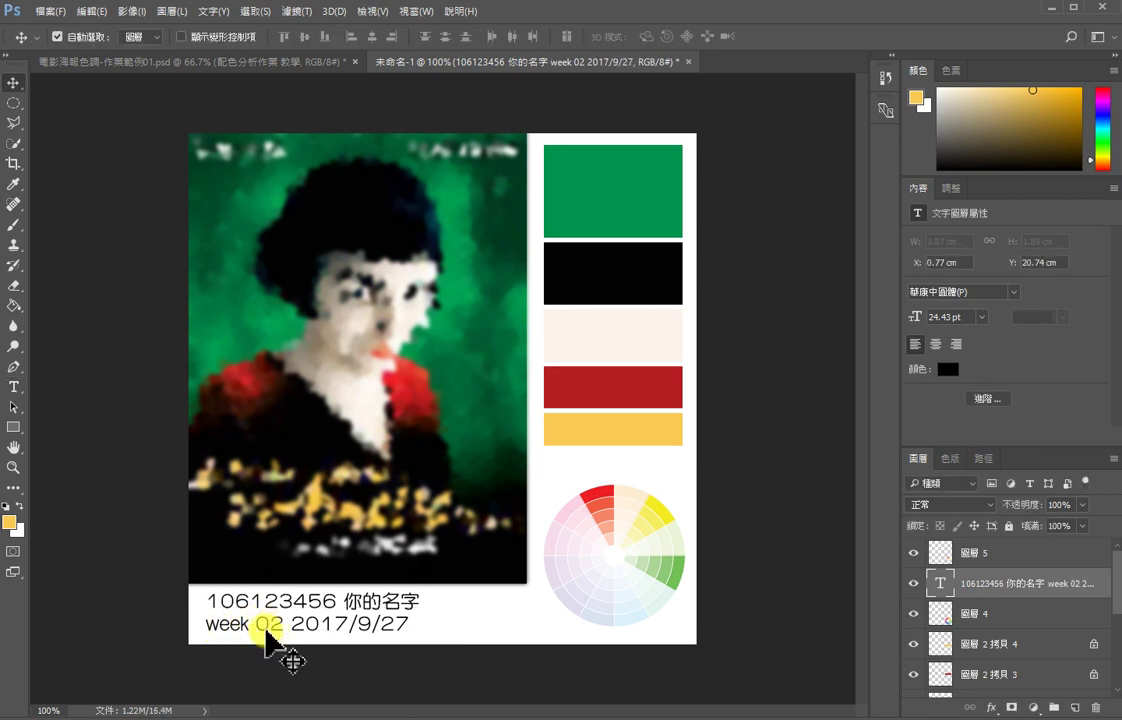
Step: Try gold and magenta as the foreground colour
click(1055, 106)
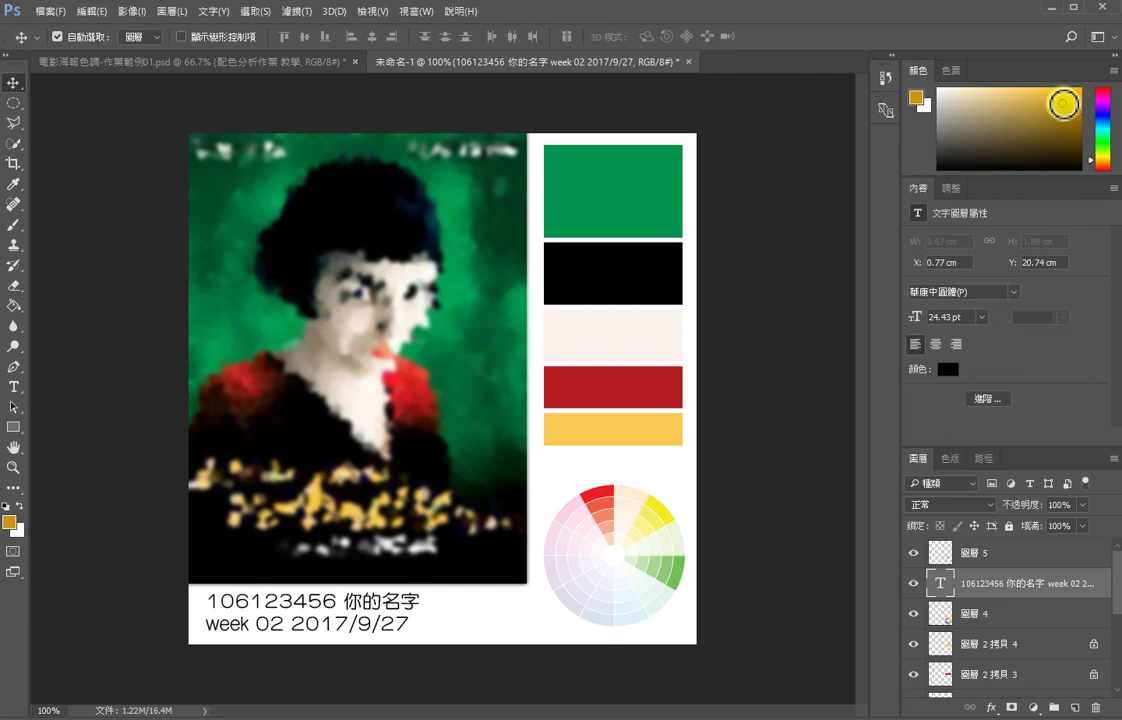
click(1101, 112)
drag(1103, 112, 1101, 98)
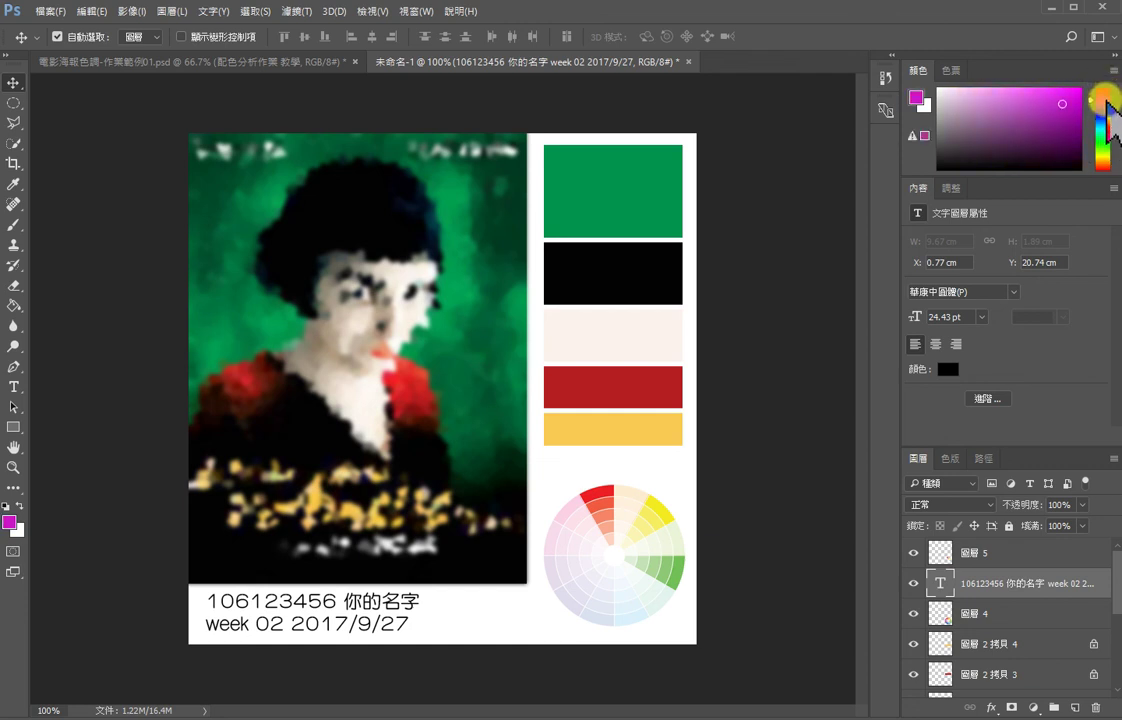
Step: Recolour the caption with a light green swatch and move it to about X 1.83 cm, Y 20.81 cm beneath the poster
click(950, 71)
click(1020, 146)
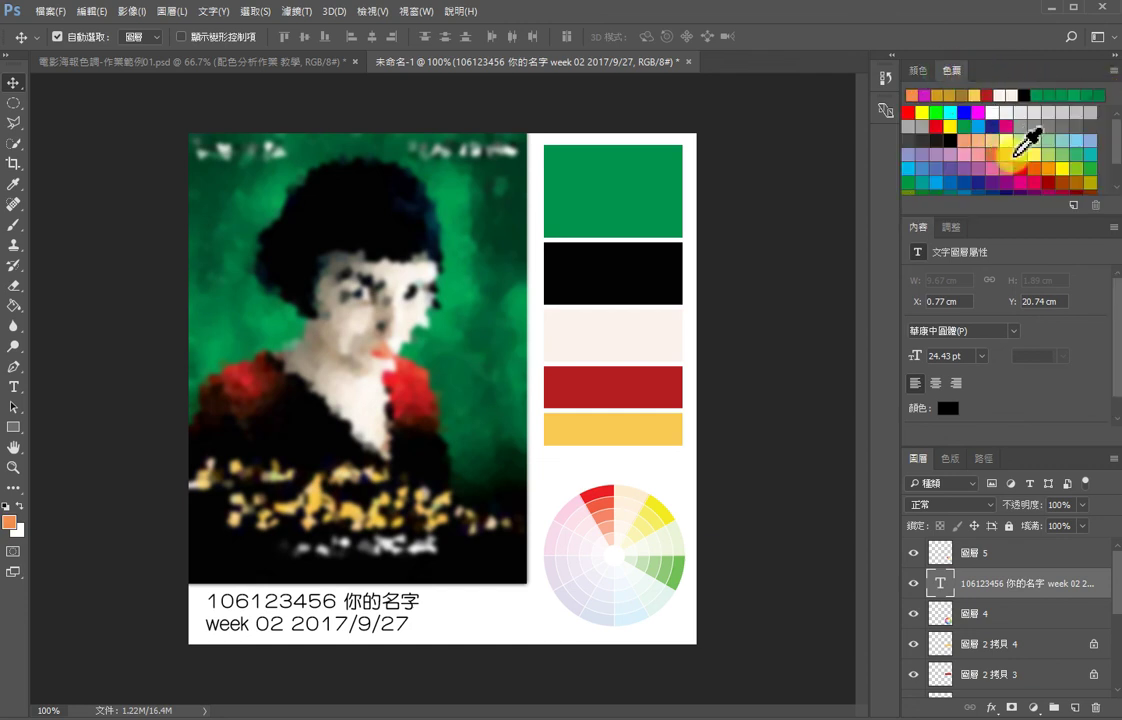
click(1062, 153)
click(1045, 166)
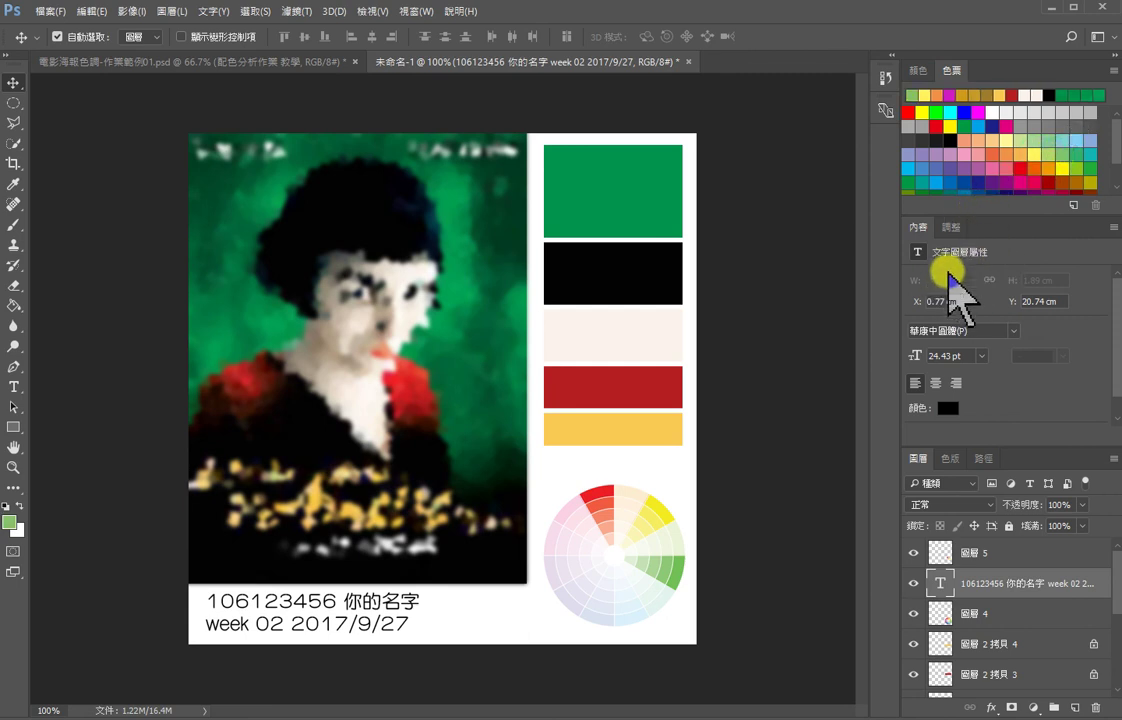
key(alt+Delete)
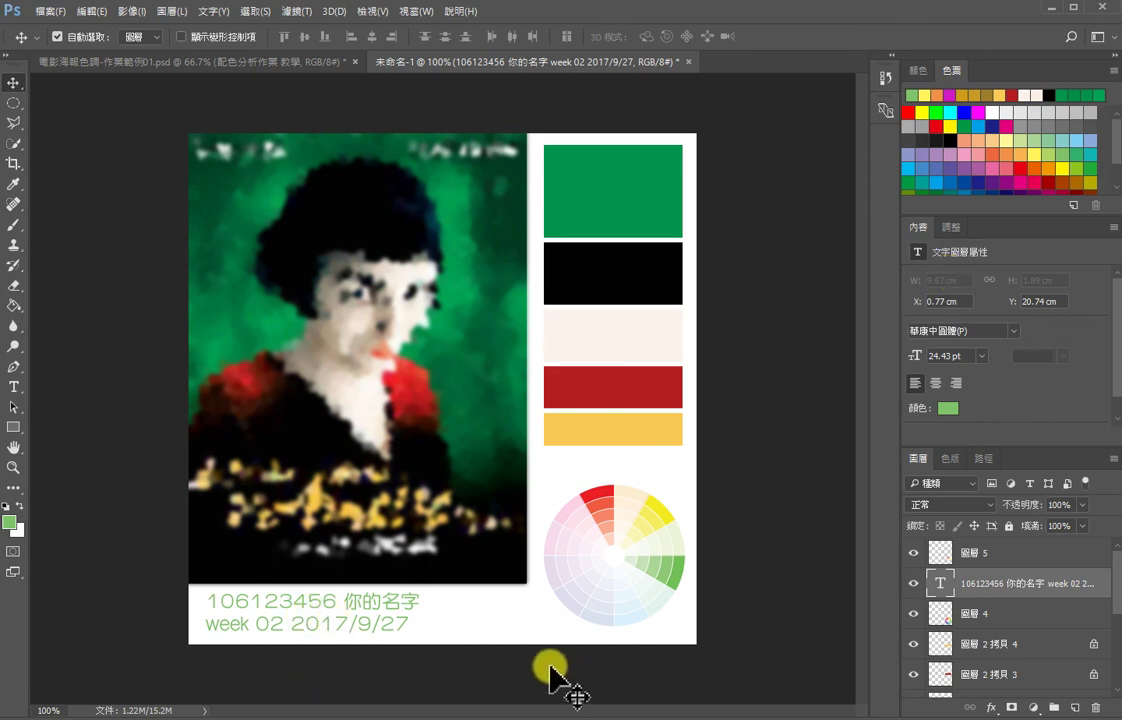
mouse_move(435, 611)
mouse_down()
mouse_move(446, 631)
mouse_move(408, 616)
mouse_move(420, 628)
mouse_up()
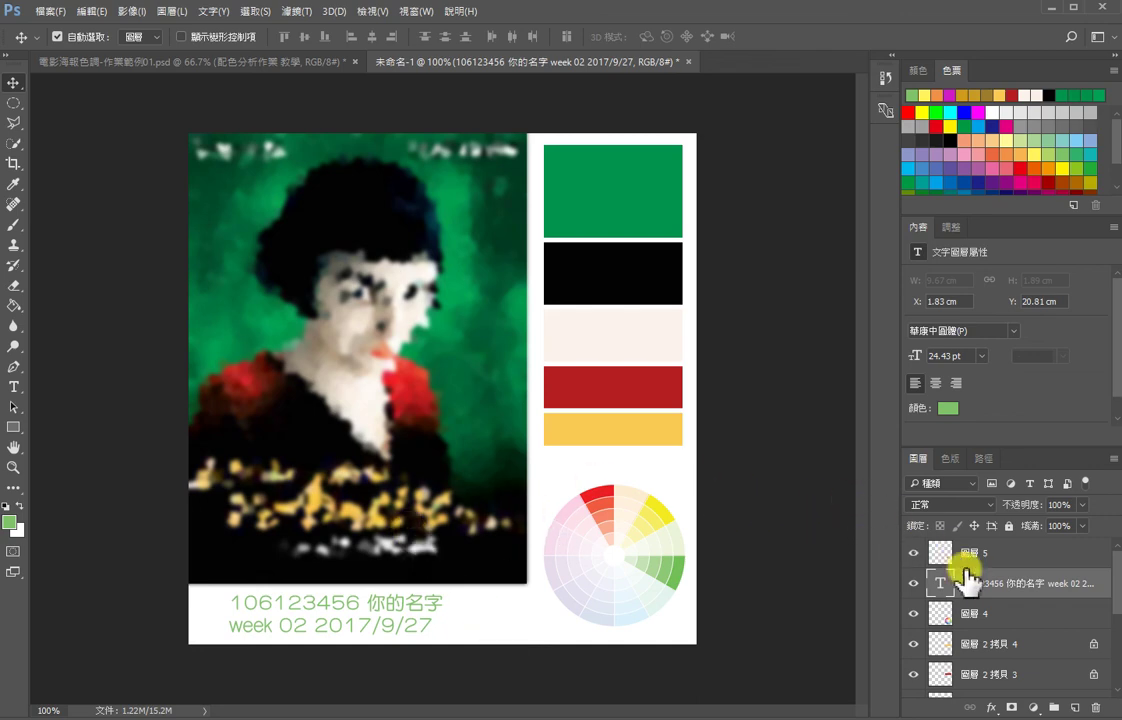
Step: Hide the filtered poster layer 圖層 1 拷貝 to reveal the original poster
click(418, 375)
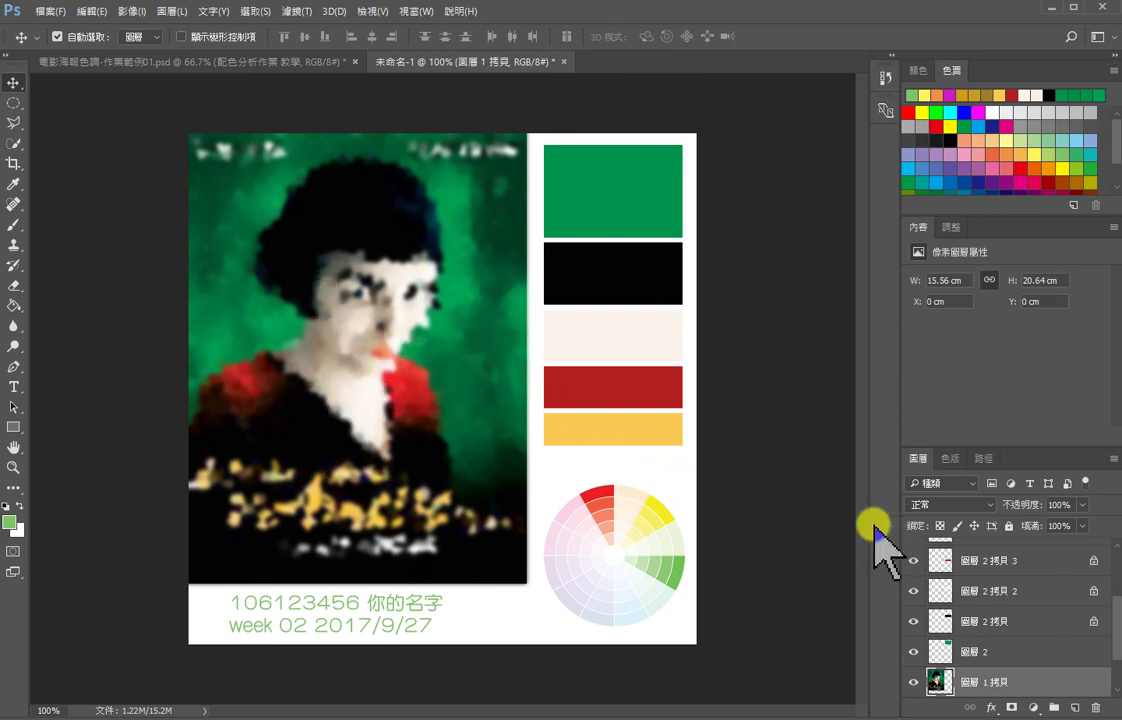
click(913, 682)
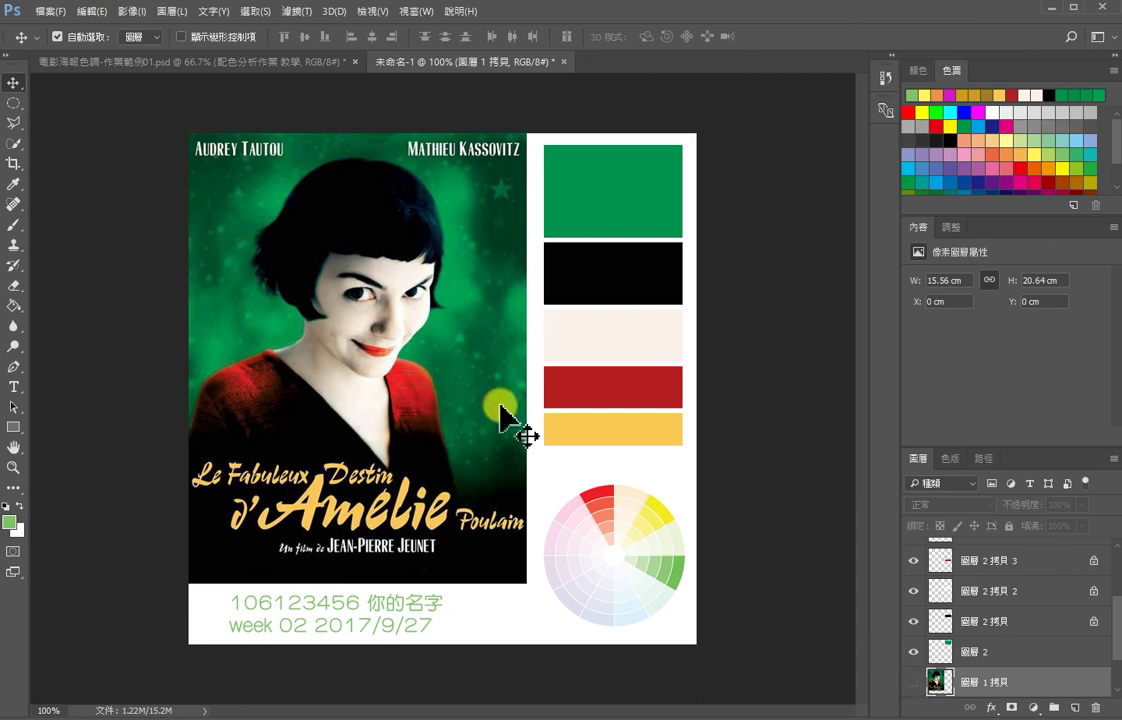
click(913, 682)
click(913, 682)
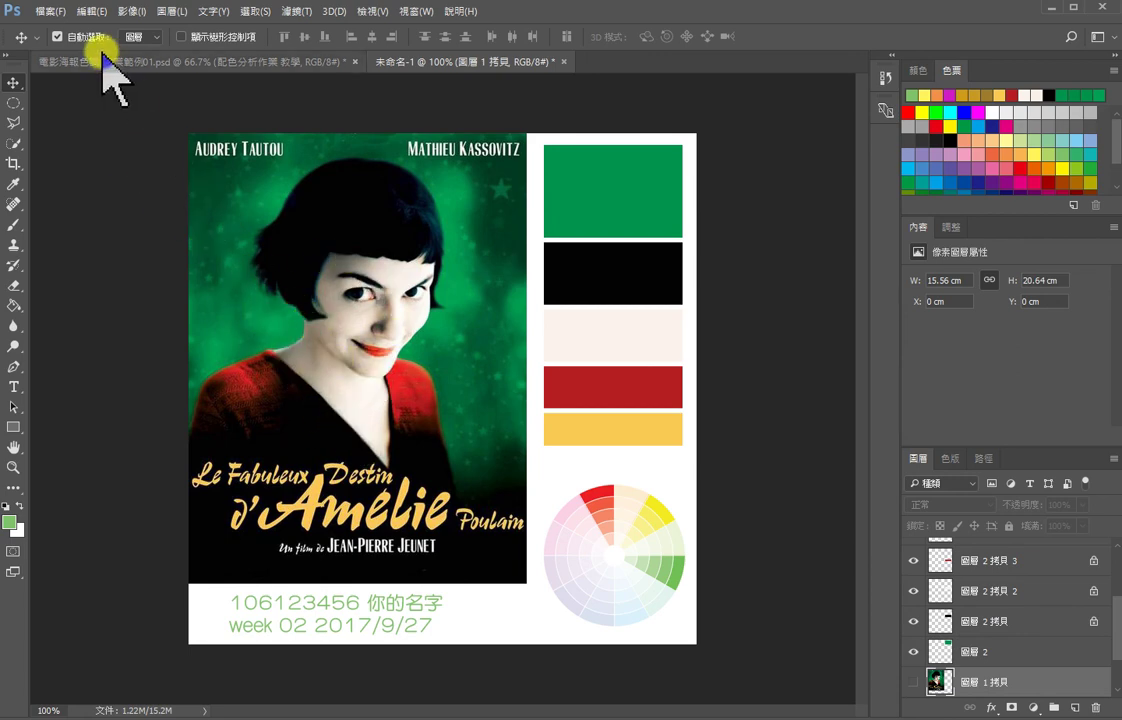
click(50, 11)
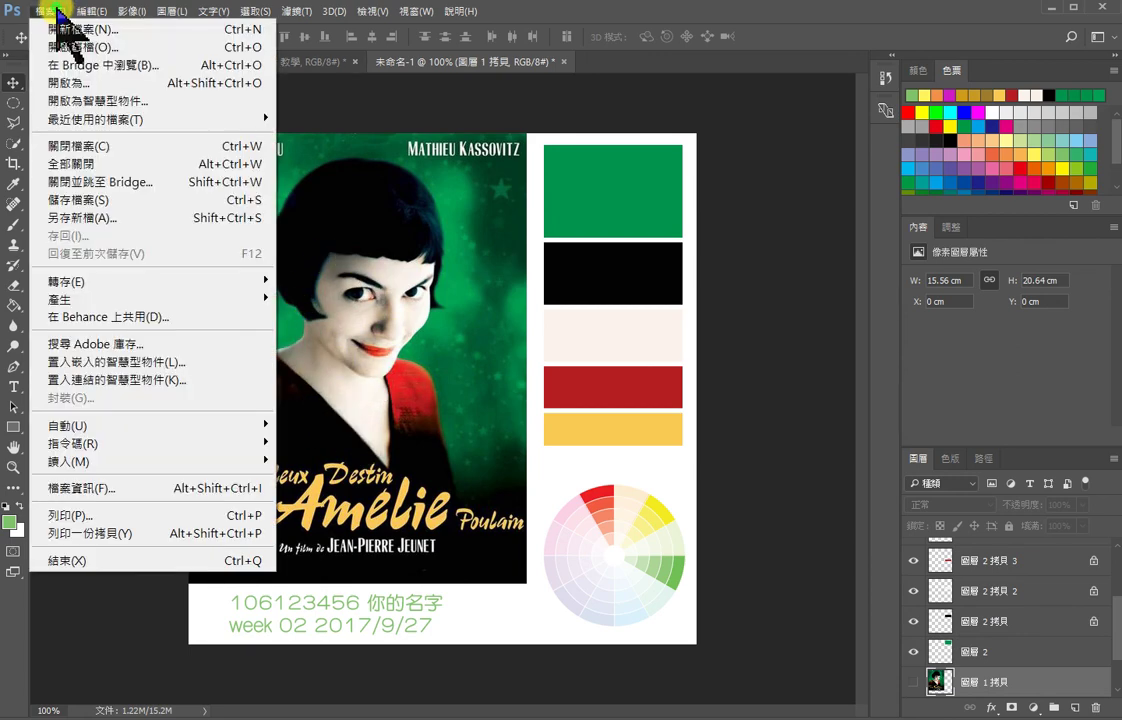
click(150, 200)
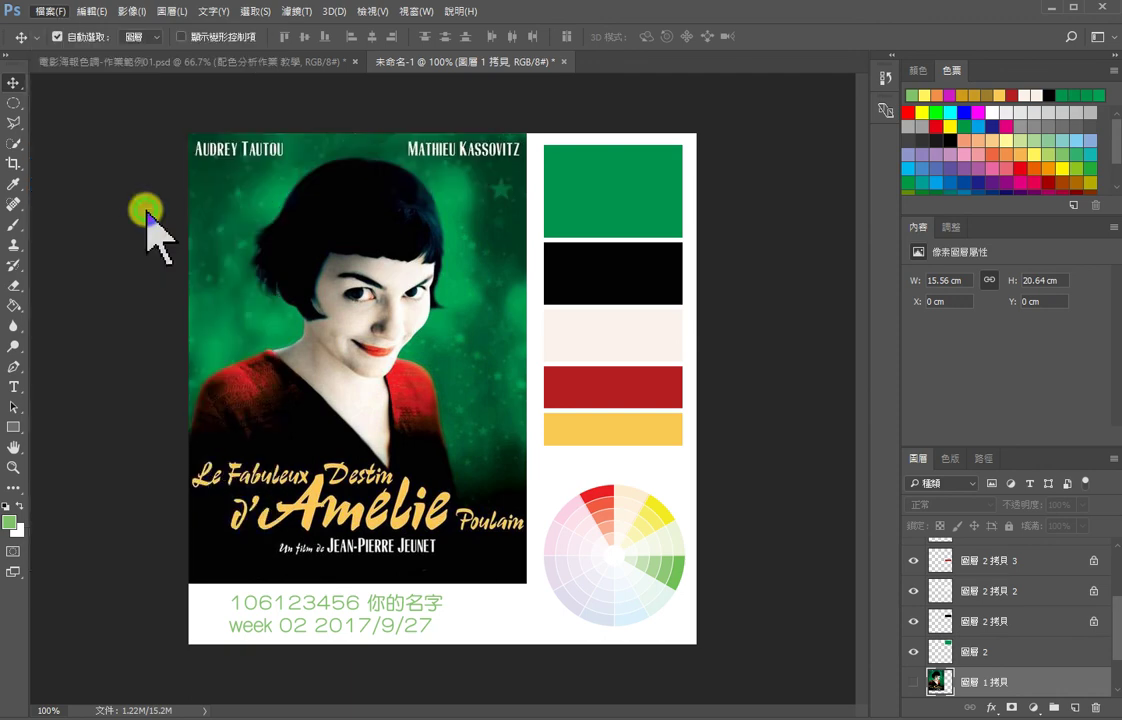
click(343, 385)
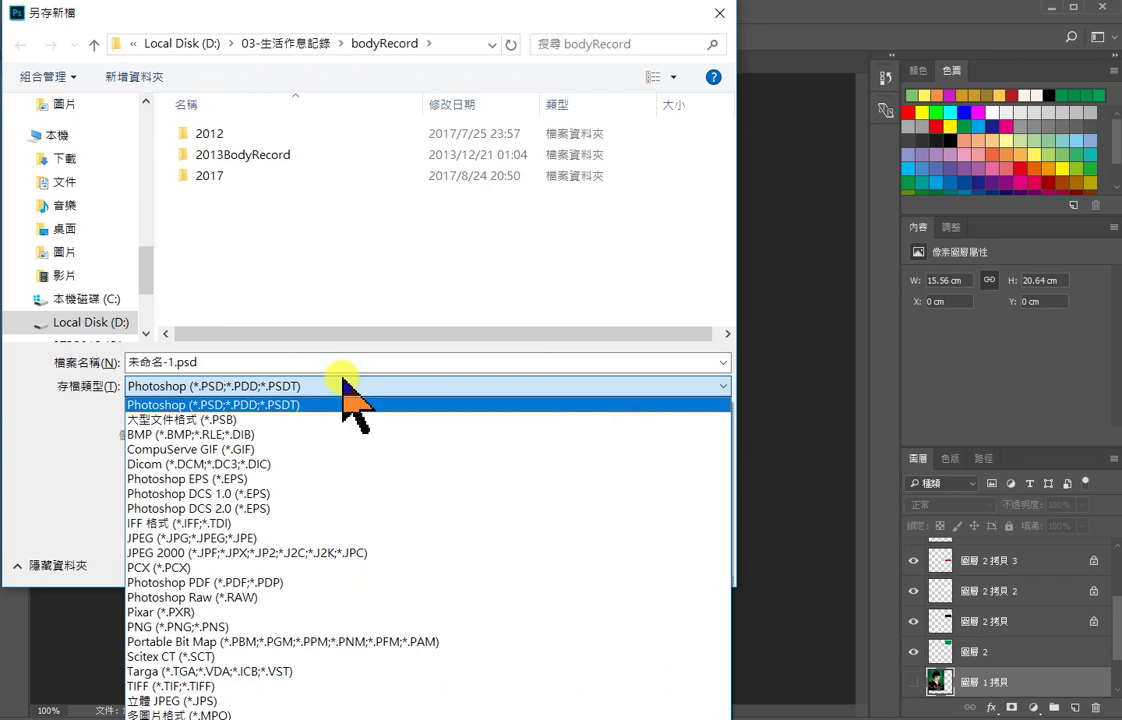
click(291, 537)
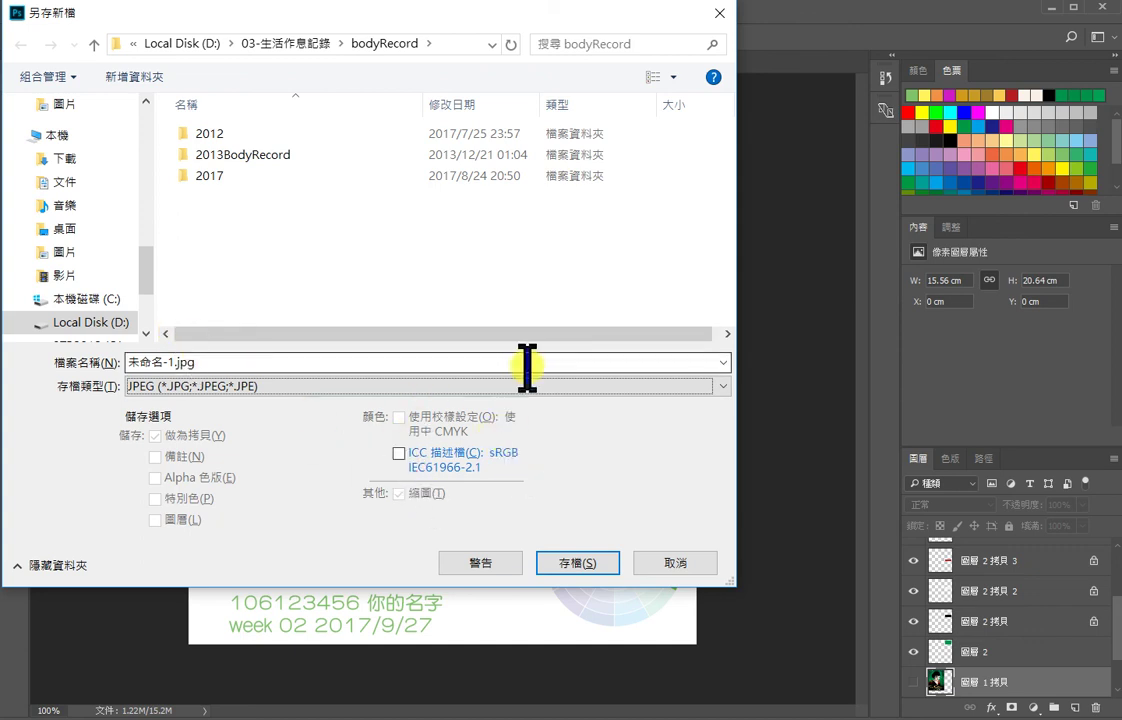
click(668, 563)
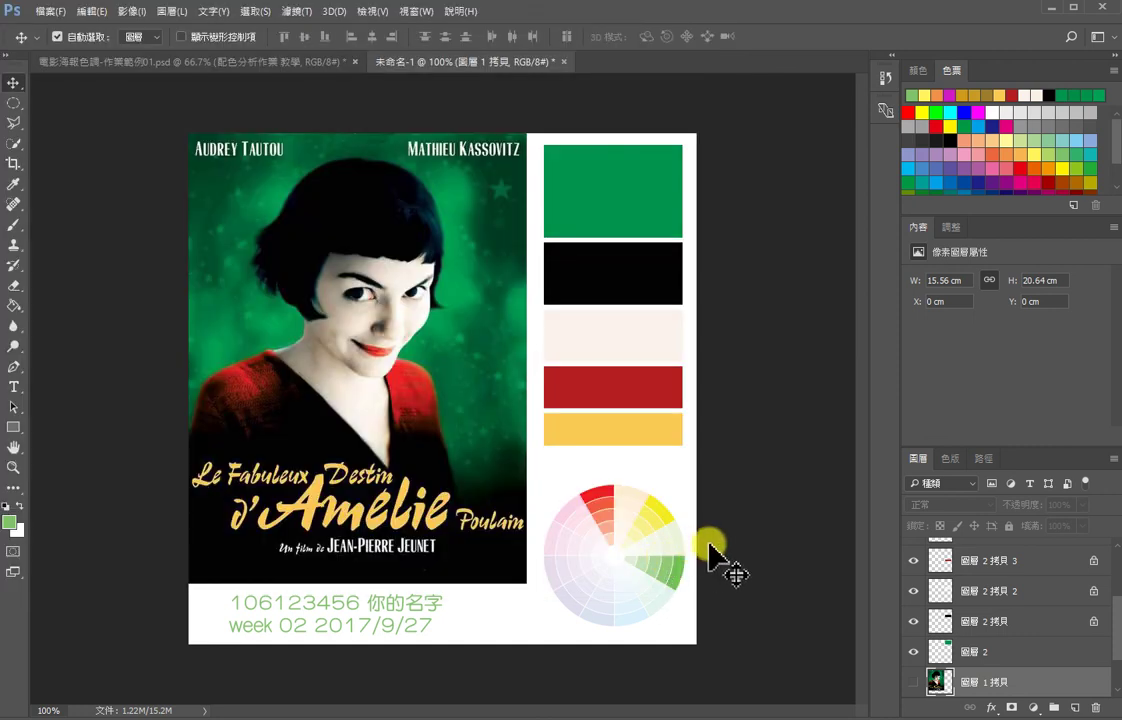